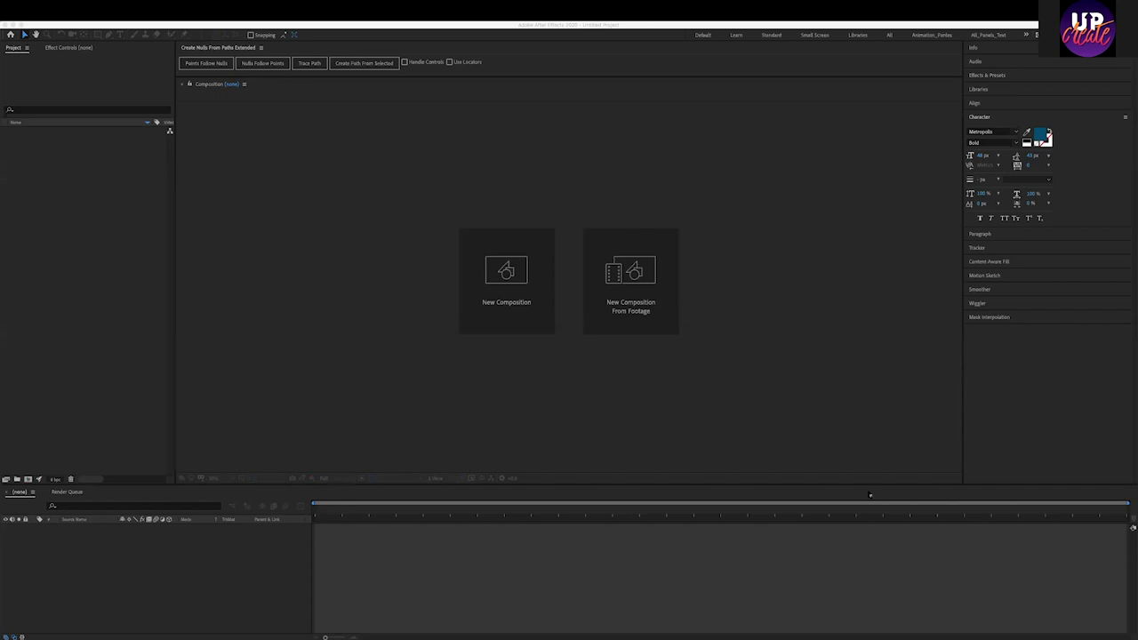
- Start a new composition, Comp 1, showing its settings at 1174 × 1174 px, 29.97 fps
left_click(502, 304)
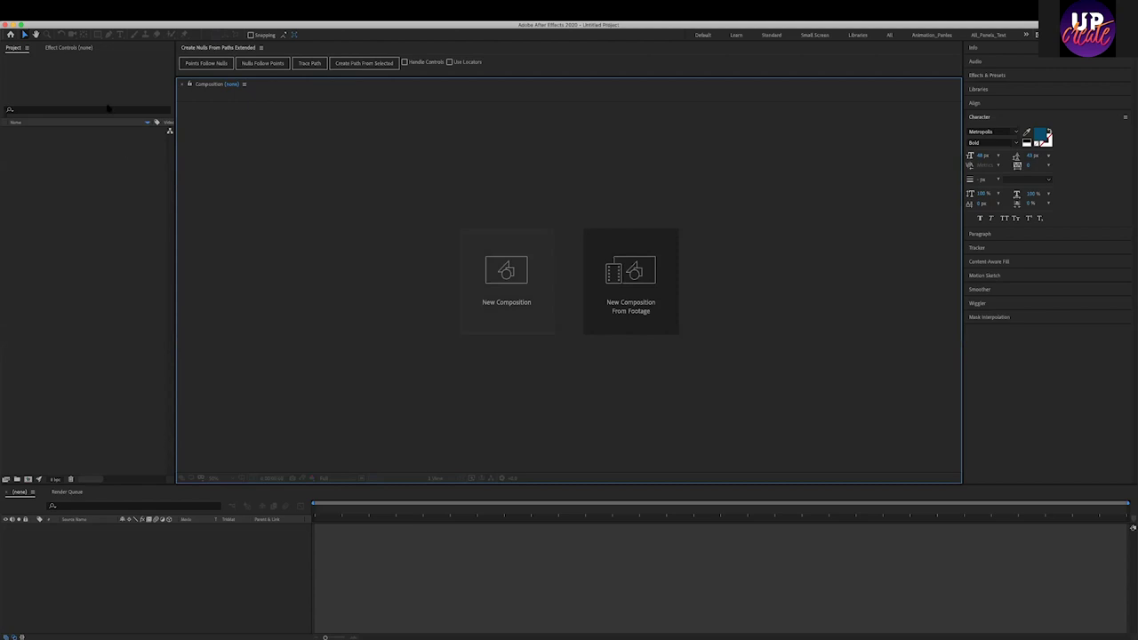
left_click(137, 217)
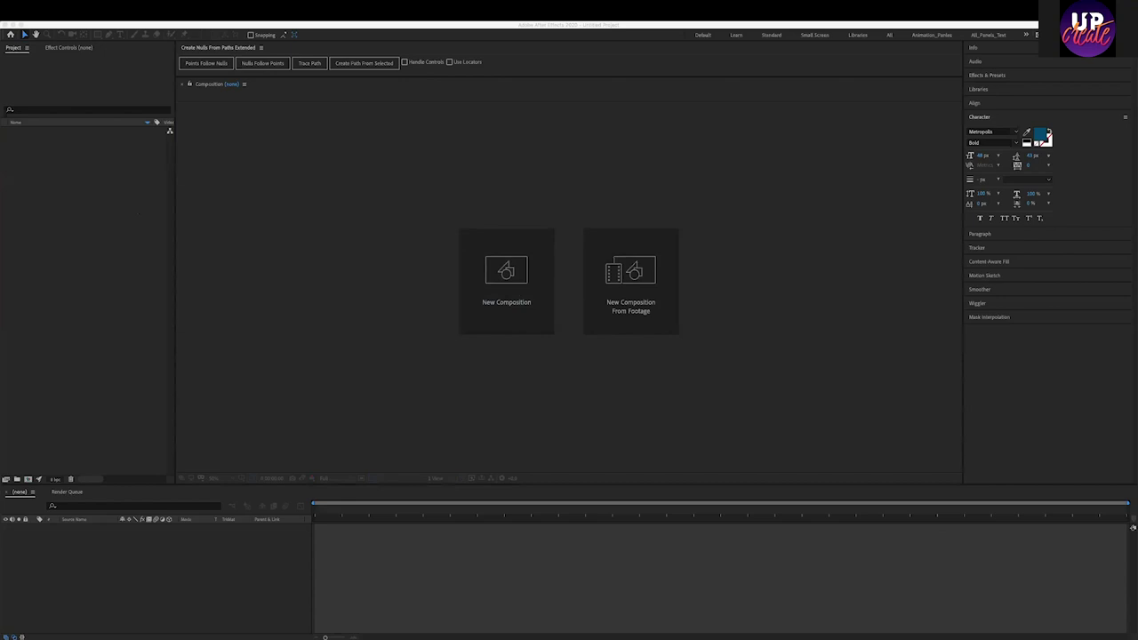
key("ctrl+n")
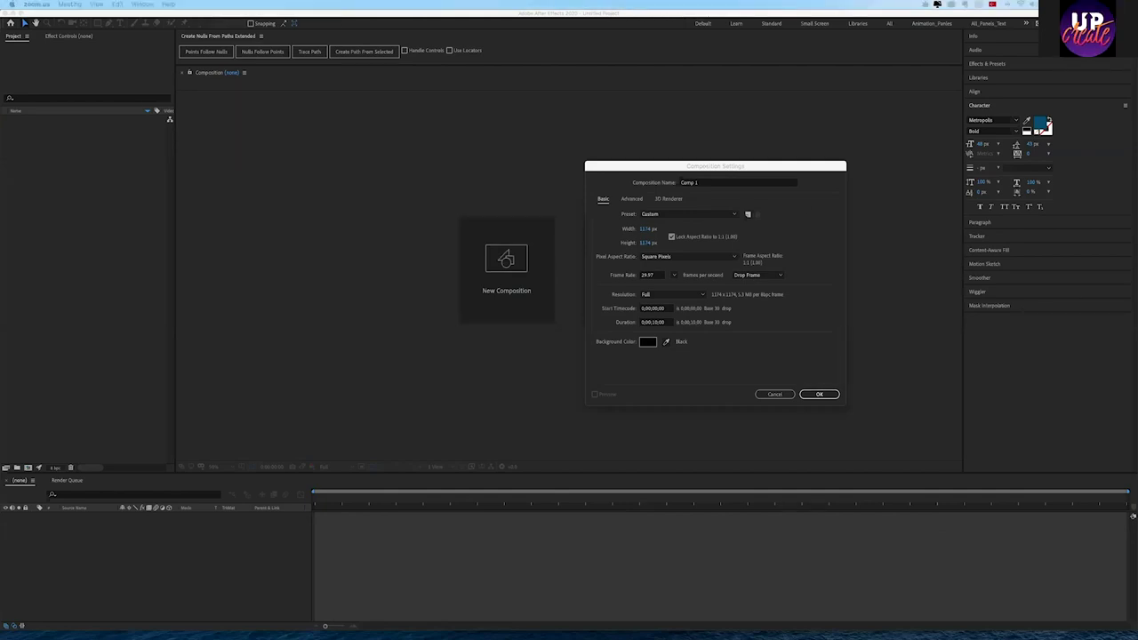
- Set the composition width to 1080 with aspect locked, making Comp 1 1080 × 1080
left_click_drag(680, 168, 564, 167)
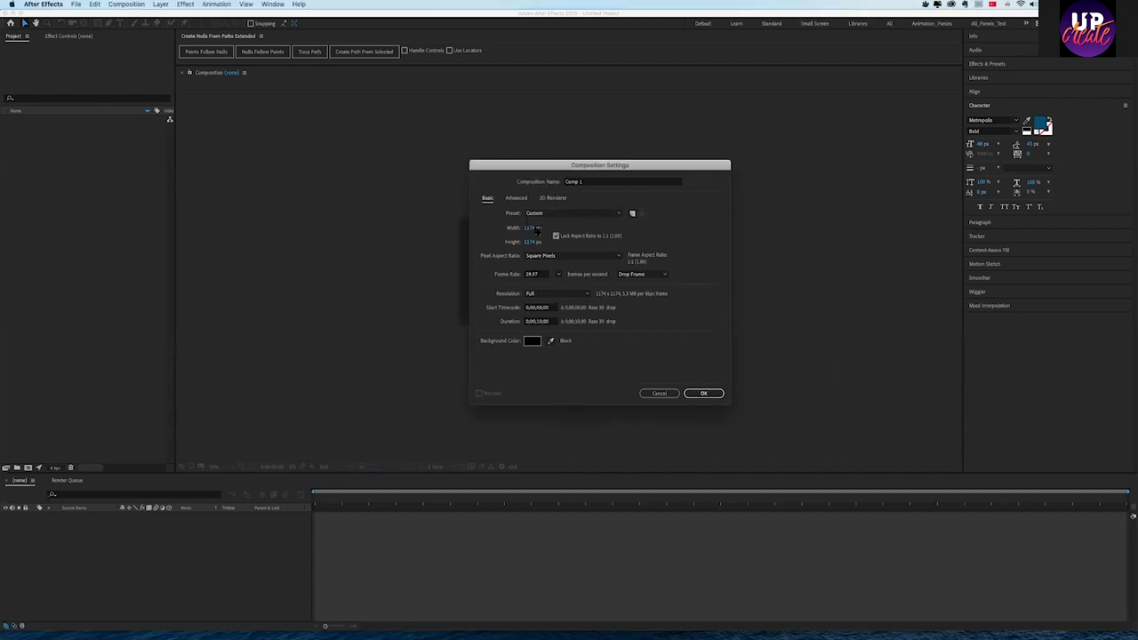
left_click(532, 228)
type("1080")
left_click(711, 394)
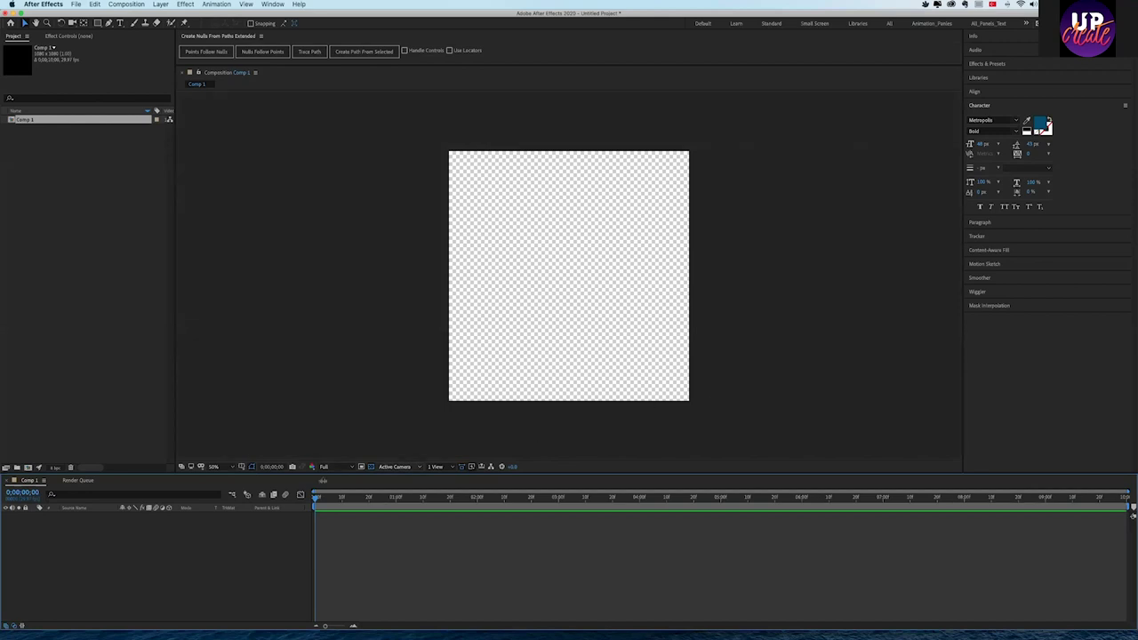
- Turn the Transparency Grid off so Comp 1 shows a plain black background
left_click(370, 467)
left_click(370, 467)
left_click(371, 468)
left_click(370, 468)
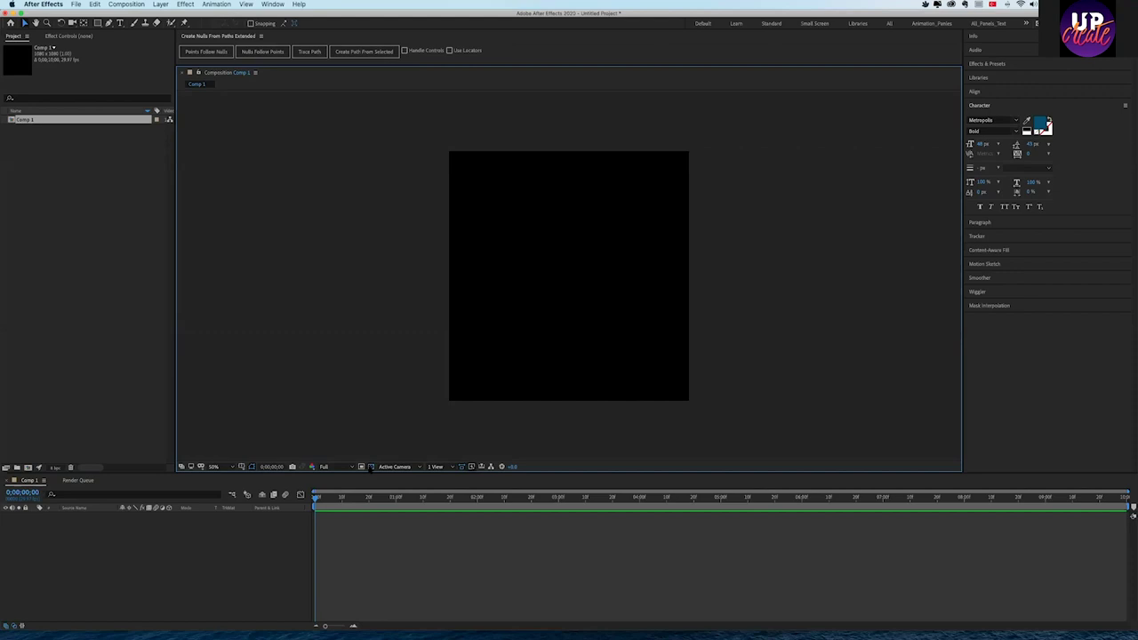
left_click(371, 468)
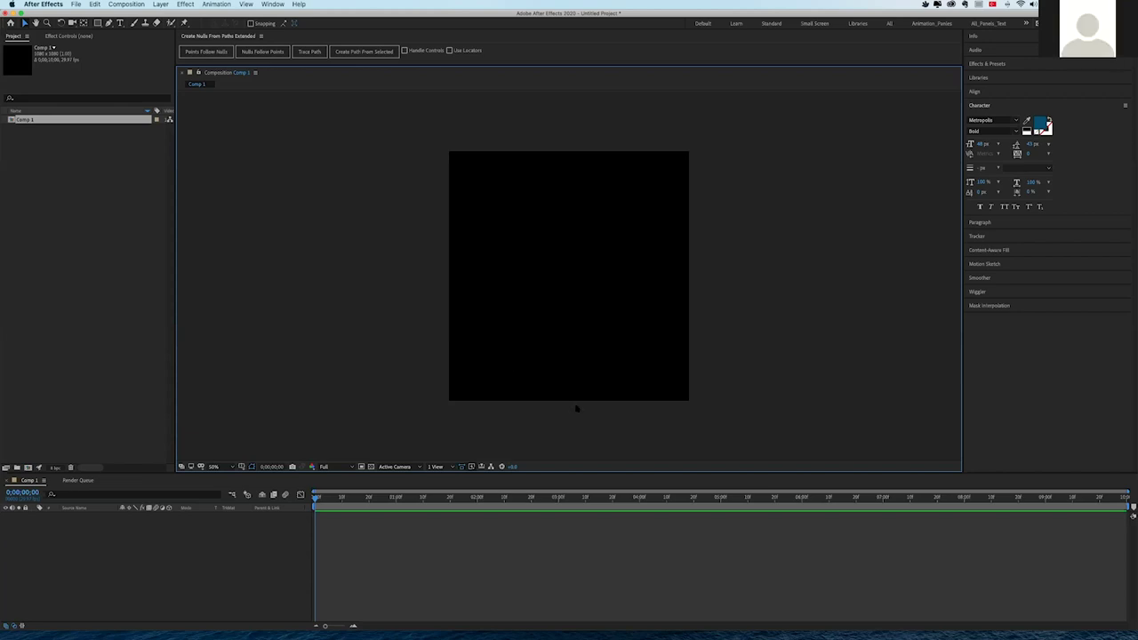
right_click(526, 511)
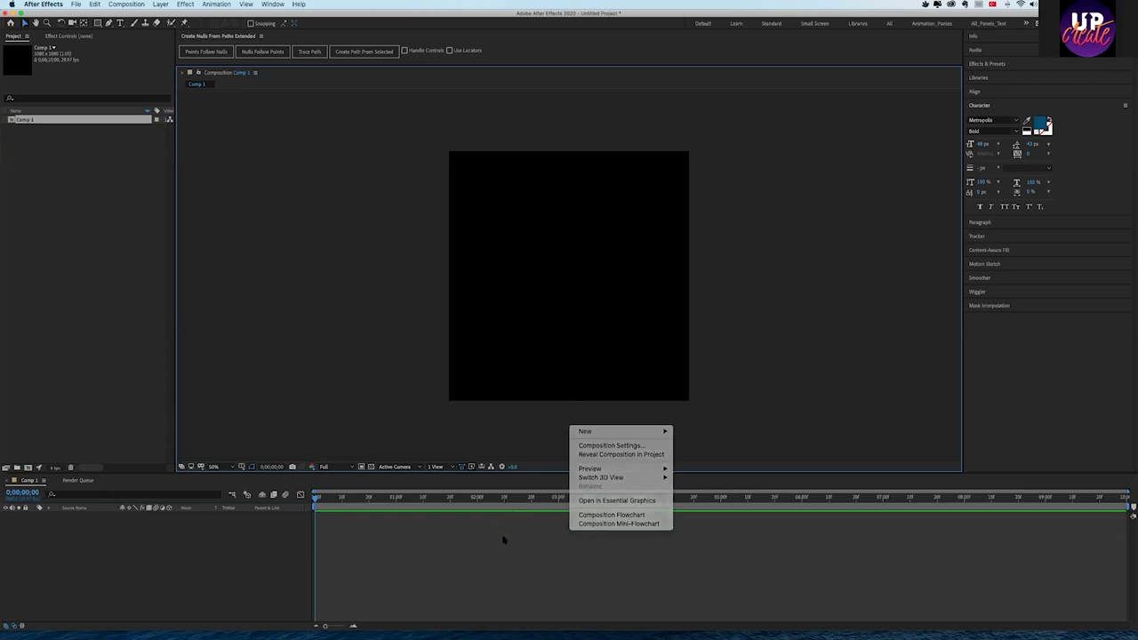
left_click(503, 539)
right_click(503, 539)
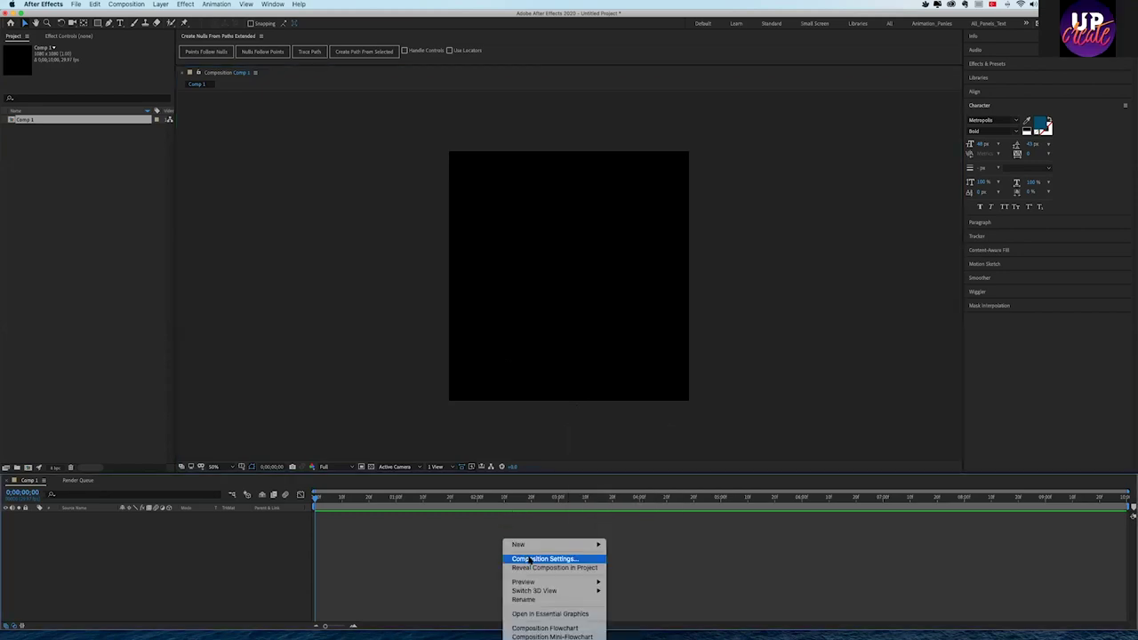
left_click(529, 559)
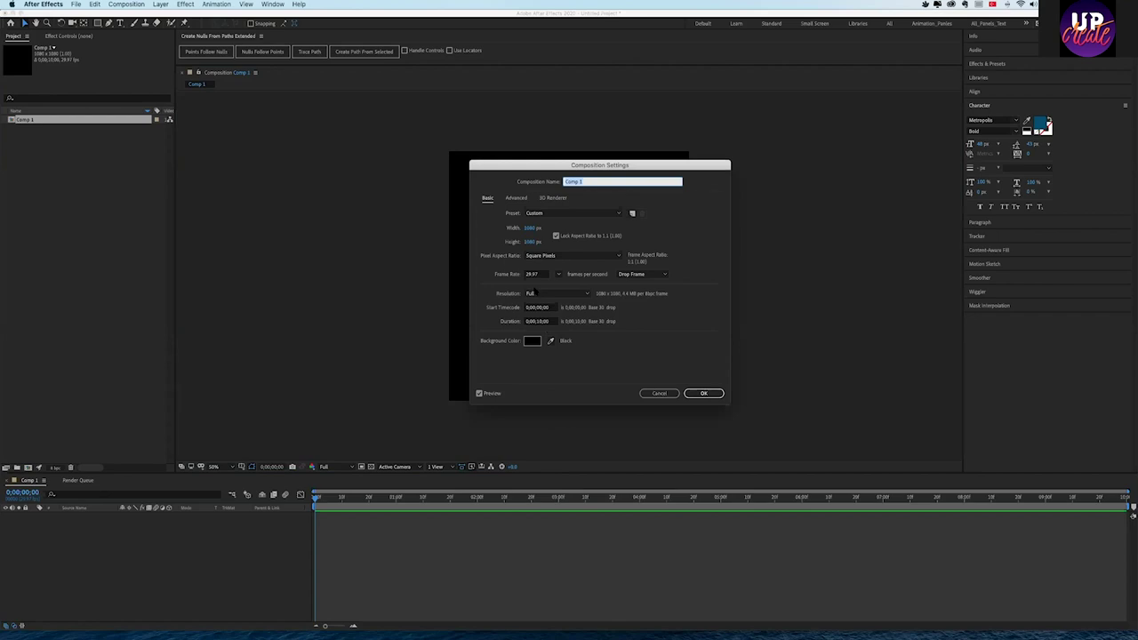
key("Return")
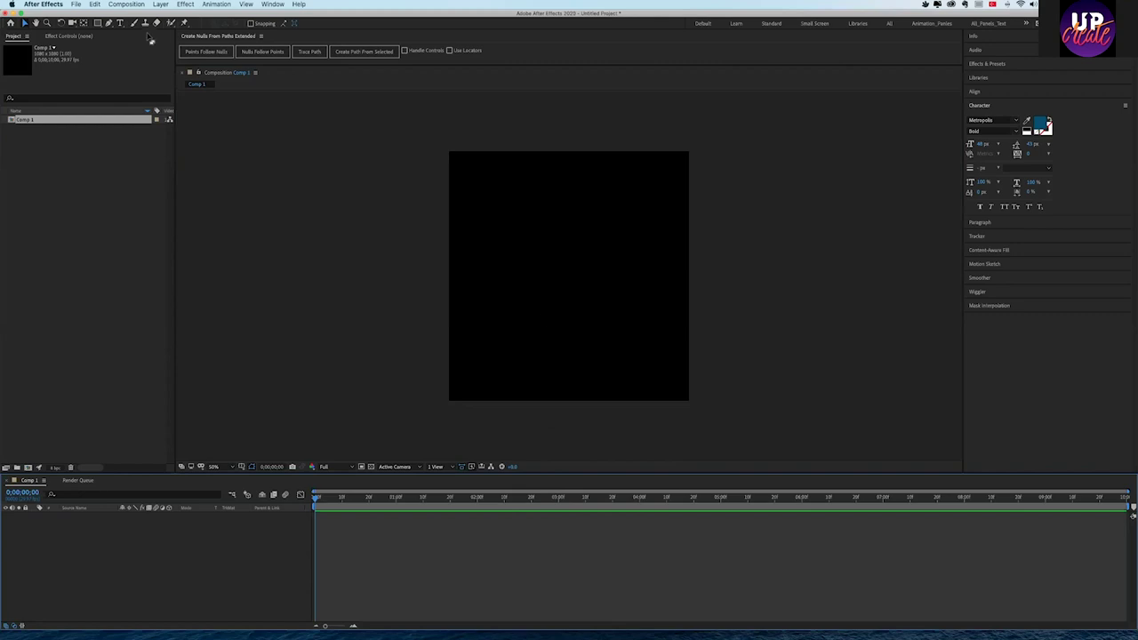
left_click(120, 23)
- Add the word 'design' in white, enlarge it and shift it slightly right
left_click(490, 216)
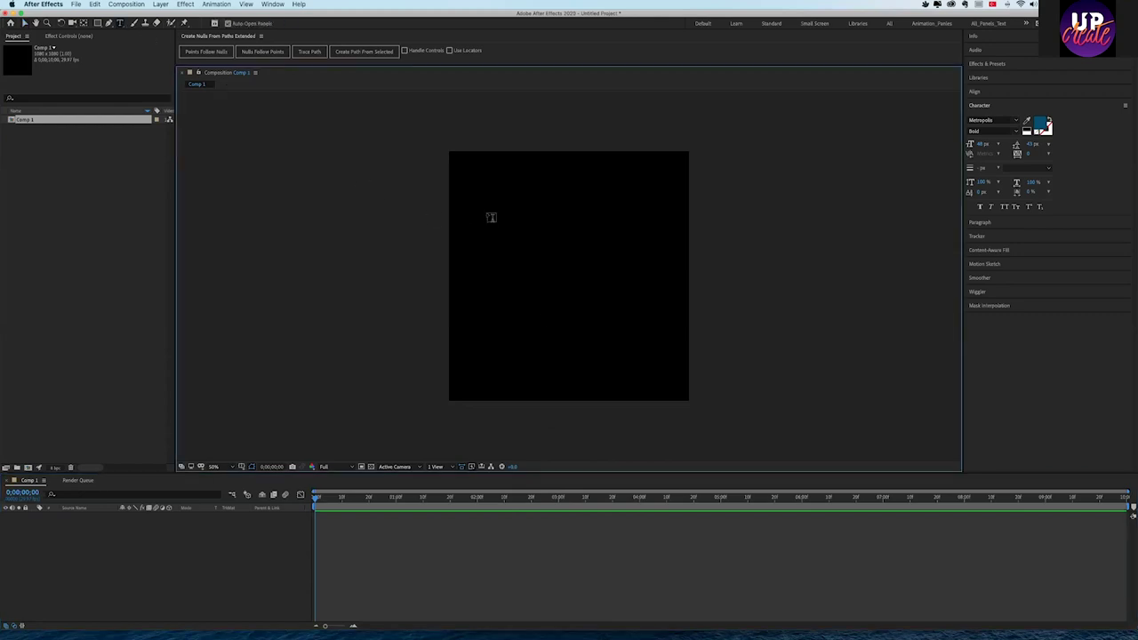
type("design")
left_click(25, 23)
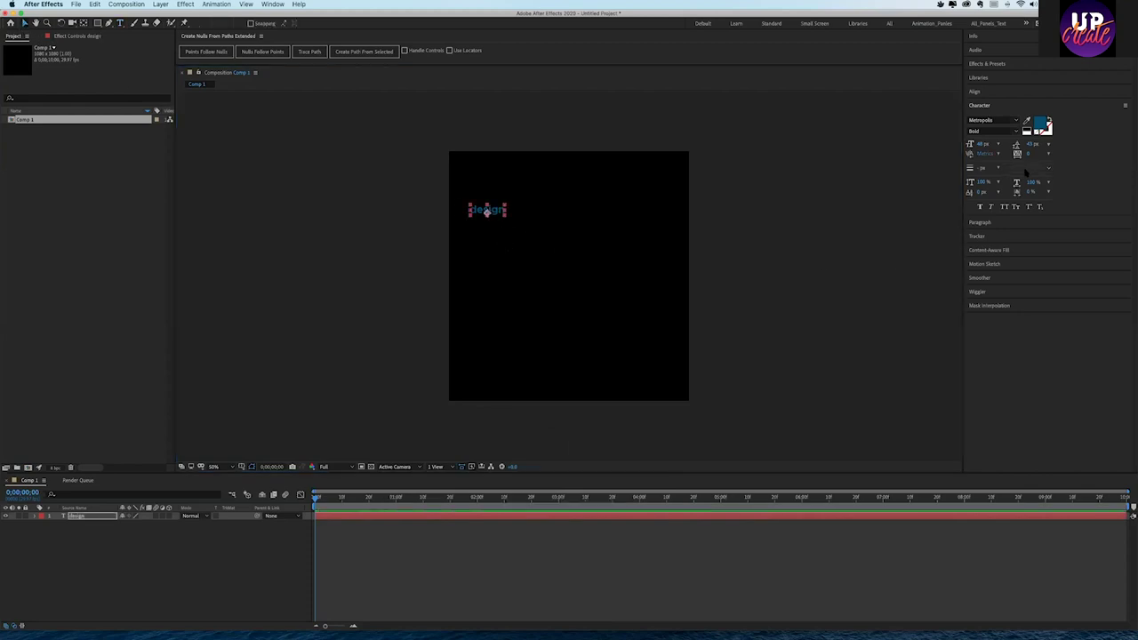
left_click(1026, 130)
left_click(487, 211)
key("ctrl+shift+period")
left_click_drag(487, 211, 516, 211)
left_click(276, 158)
- Add the word 'animation' below design and move it to the right
left_click(120, 22)
left_click(500, 263)
type("animation")
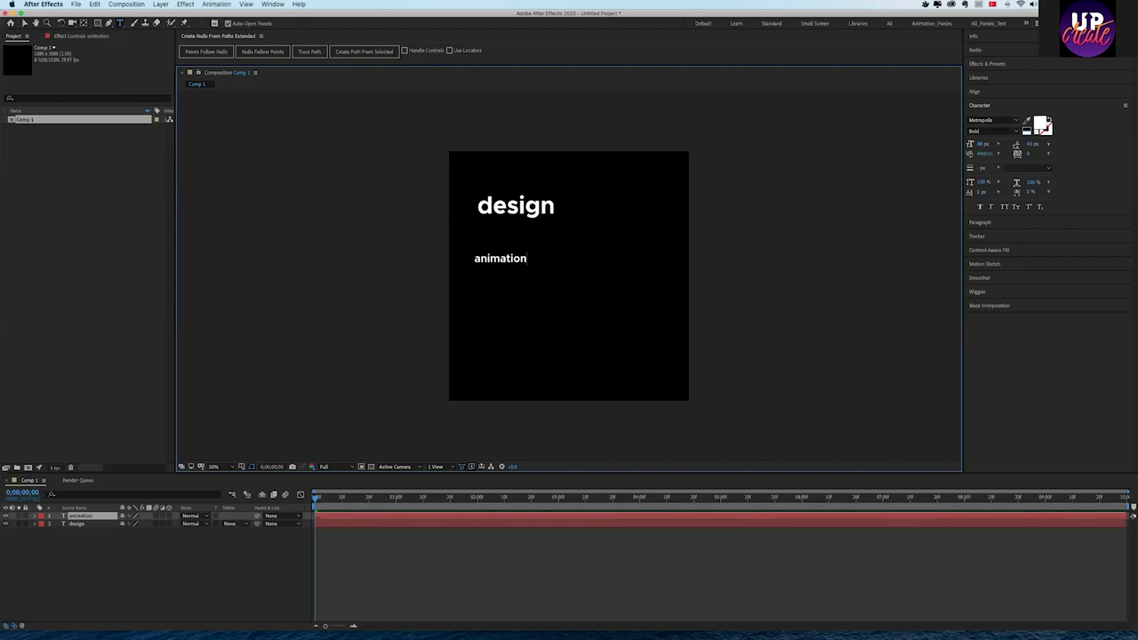
left_click(26, 22)
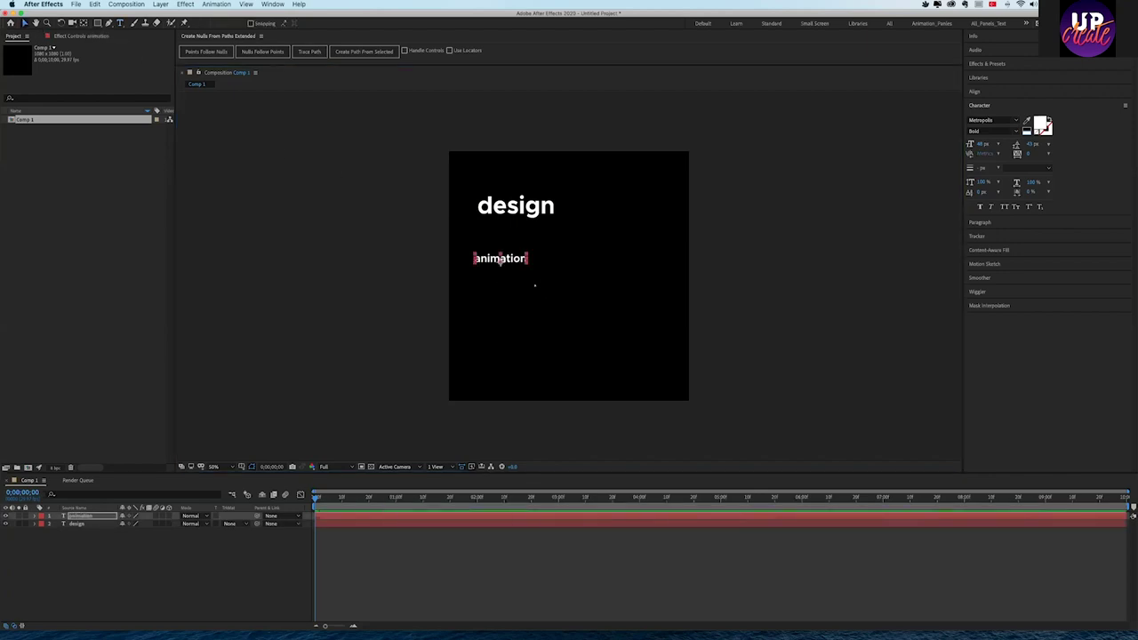
left_click_drag(499, 260, 571, 255)
- Add the word 'upcreate' below animation and move it down and right
left_click(120, 22)
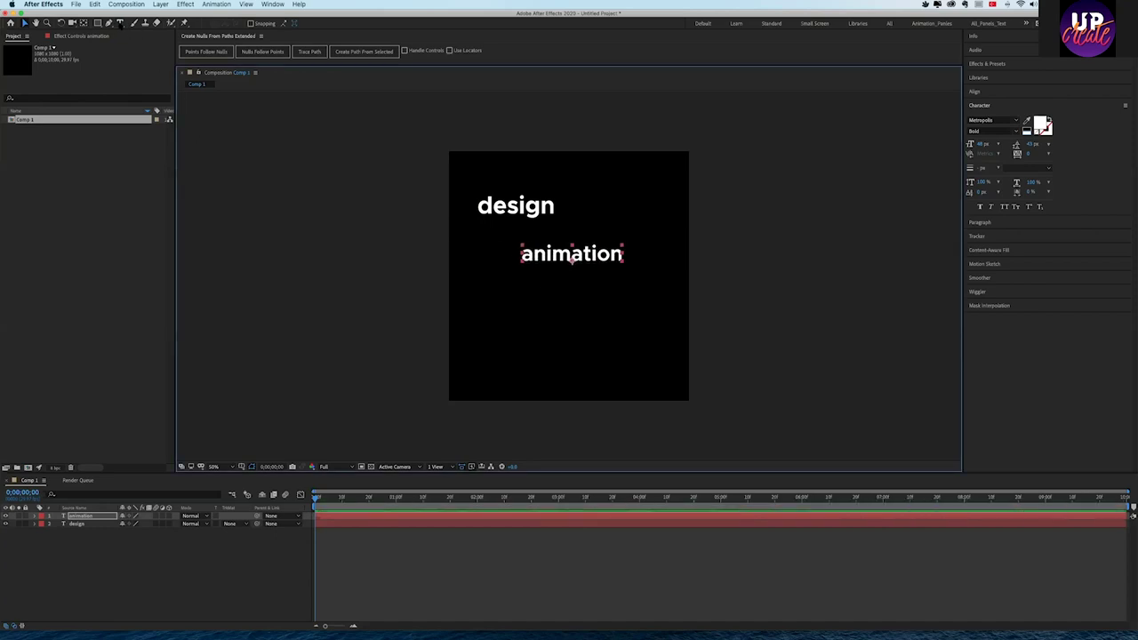
left_click(500, 291)
type("upcreate")
left_click(26, 23)
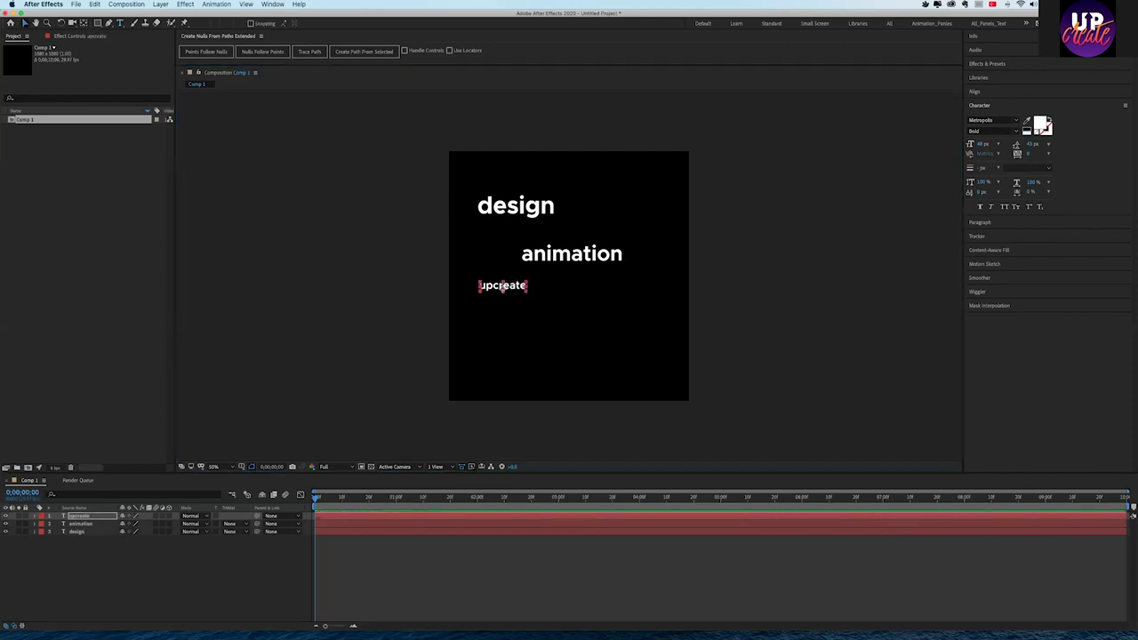
left_click_drag(503, 287, 526, 307)
- Add the word 'Team' beside design
key("ctrl+t")
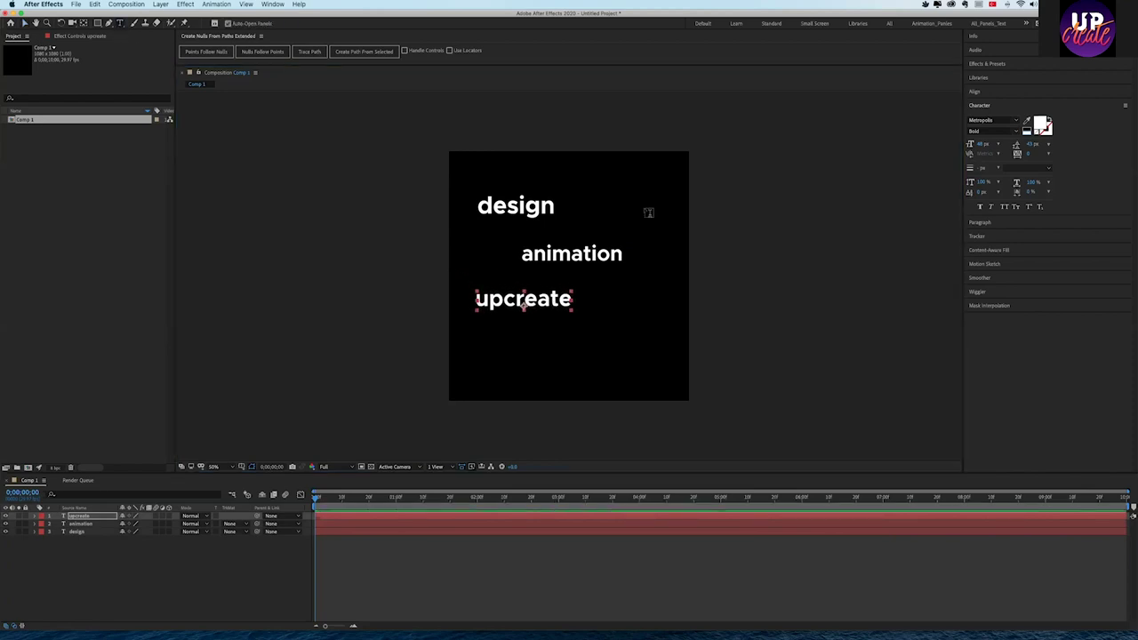
left_click(583, 215)
type("Team")
left_click(24, 22)
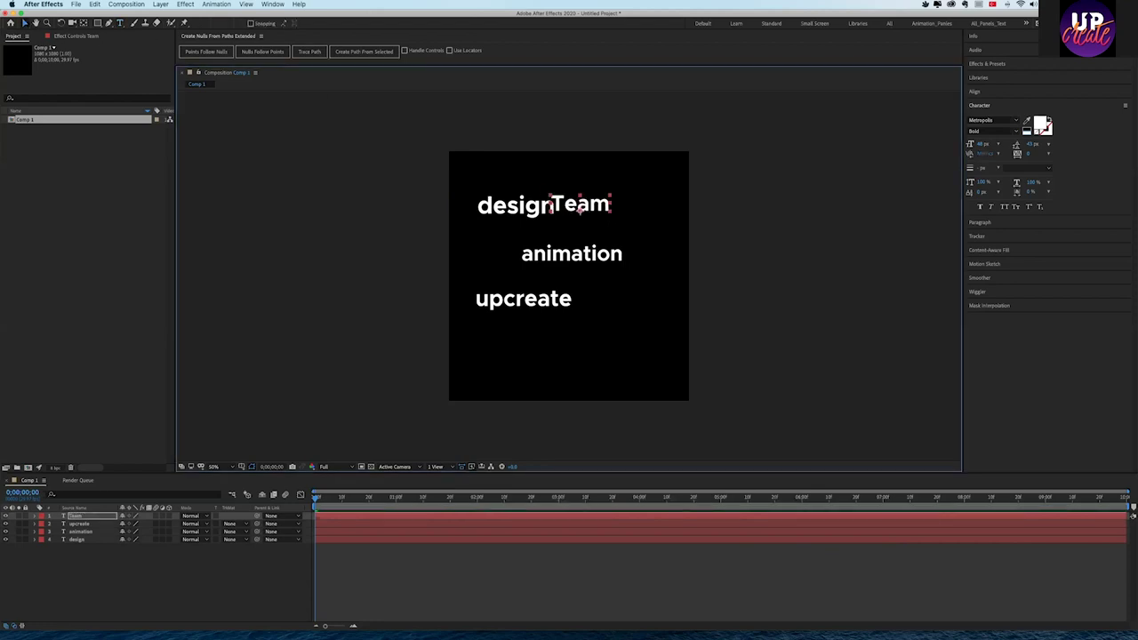
- Add the word 'web' beside upcreate and enlarge it
key("ctrl+t")
left_click(602, 310)
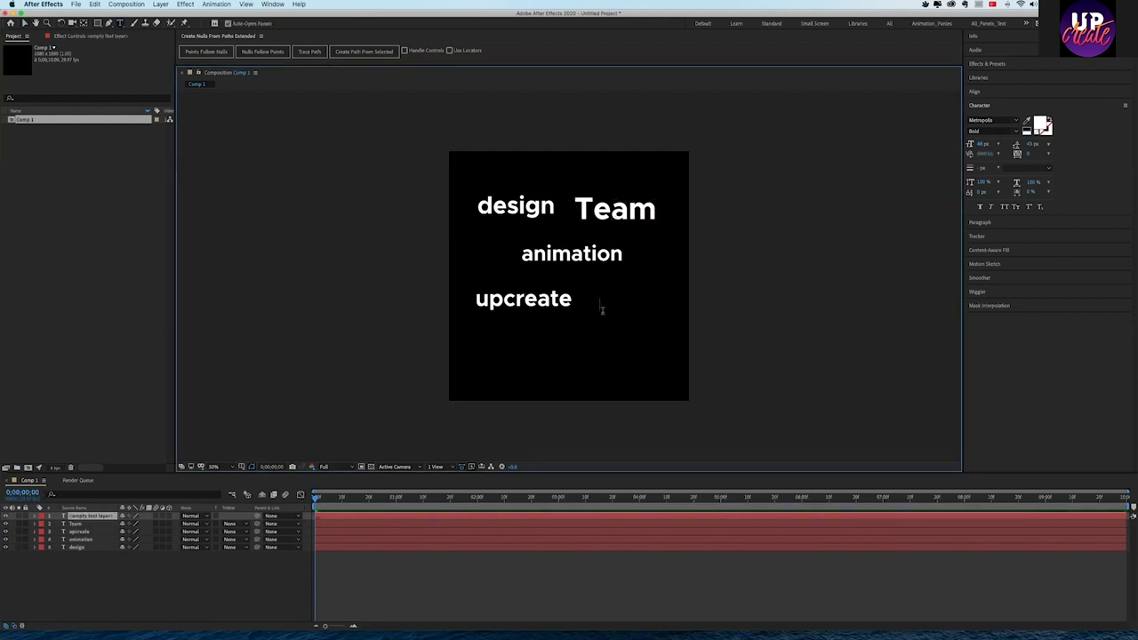
type("web")
left_click(25, 23)
key("shift+alt+KP_Add")
key("shift+alt+KP_Add")
key("shift+alt+KP_Add")
key("shift+alt+KP_Add")
key("shift+alt+KP_Add")
key("shift+alt+KP_Add")
key("shift+alt+KP_Add")
key("shift+alt+KP_Add")
key("shift+alt+KP_Add")
- Add the word 'game' below upcreate, enlarge it, and move it slightly right and down
left_click(120, 23)
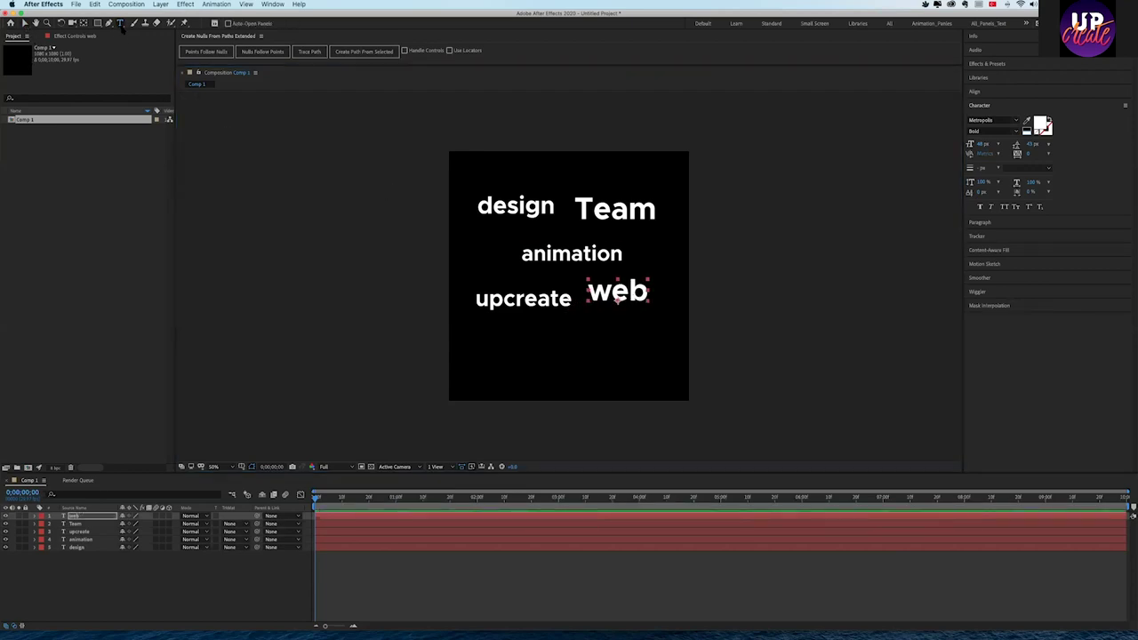
left_click(544, 336)
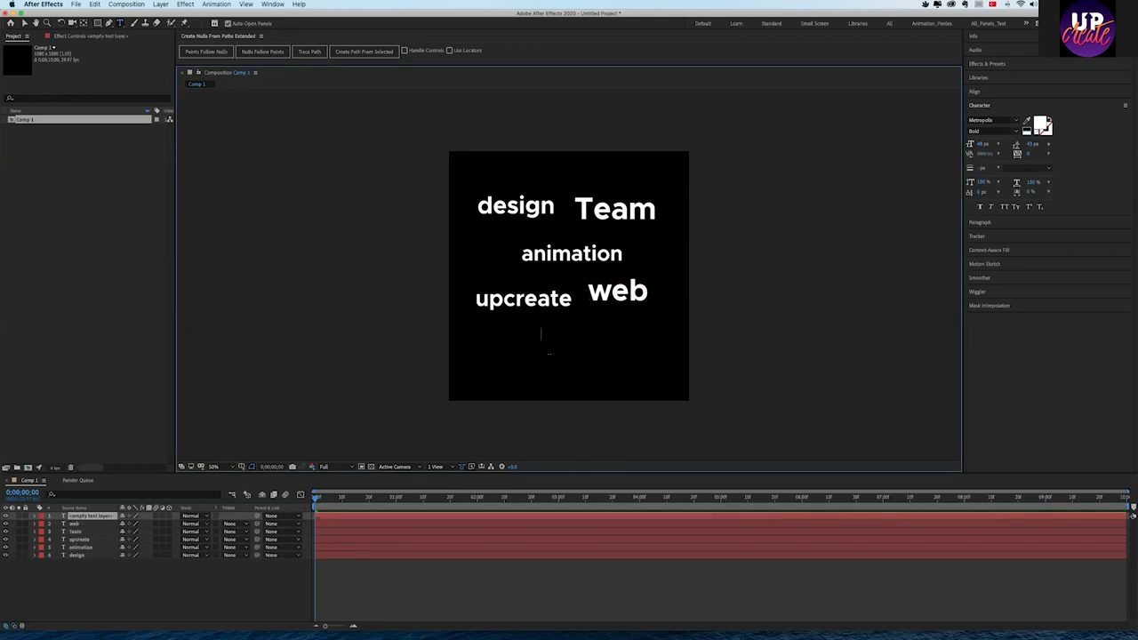
type("game")
left_click(25, 24)
key("ctrl+alt+shift+period")
key("ctrl+alt+shift+period")
key("ctrl+alt+shift+period")
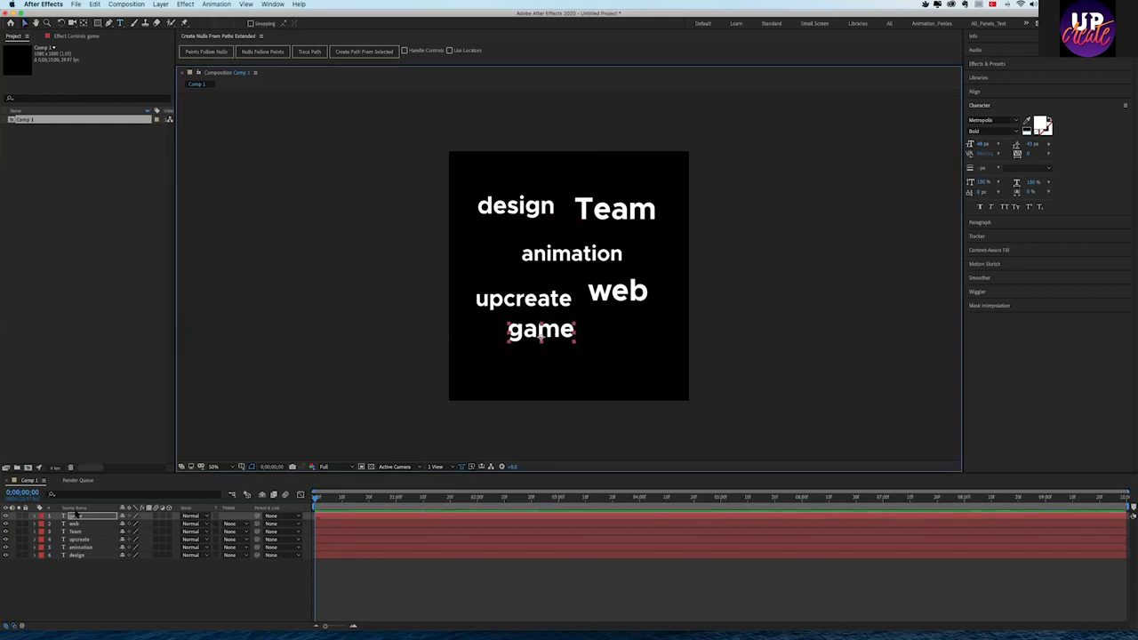
left_click(81, 538, "super")
left_click(82, 539, "super")
left_click_drag(540, 336, 565, 341)
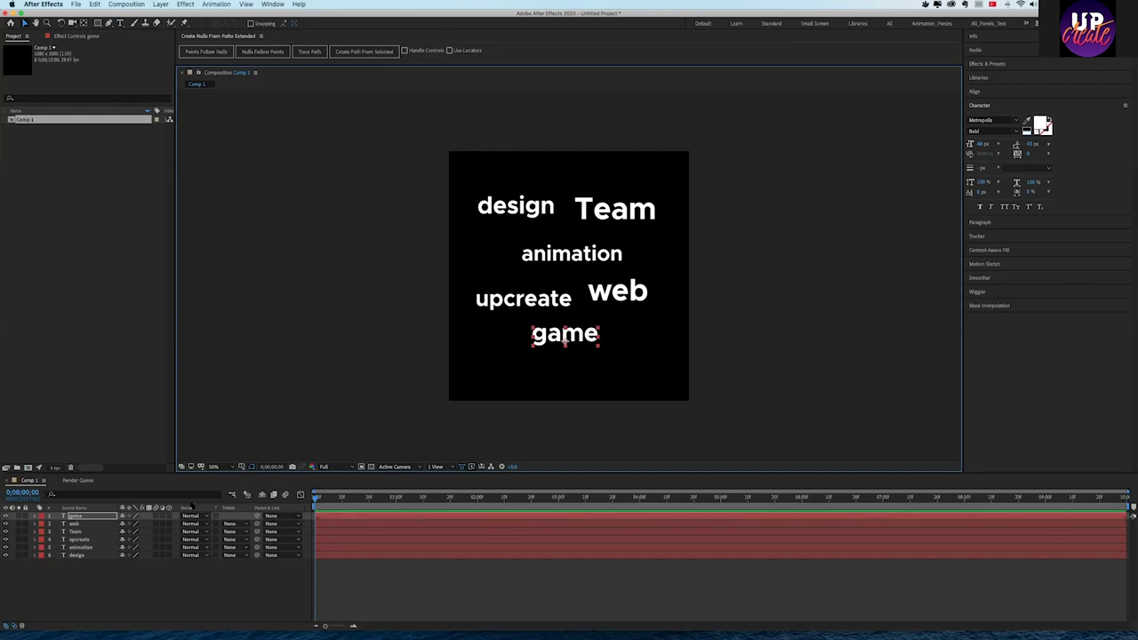
left_click(35, 516)
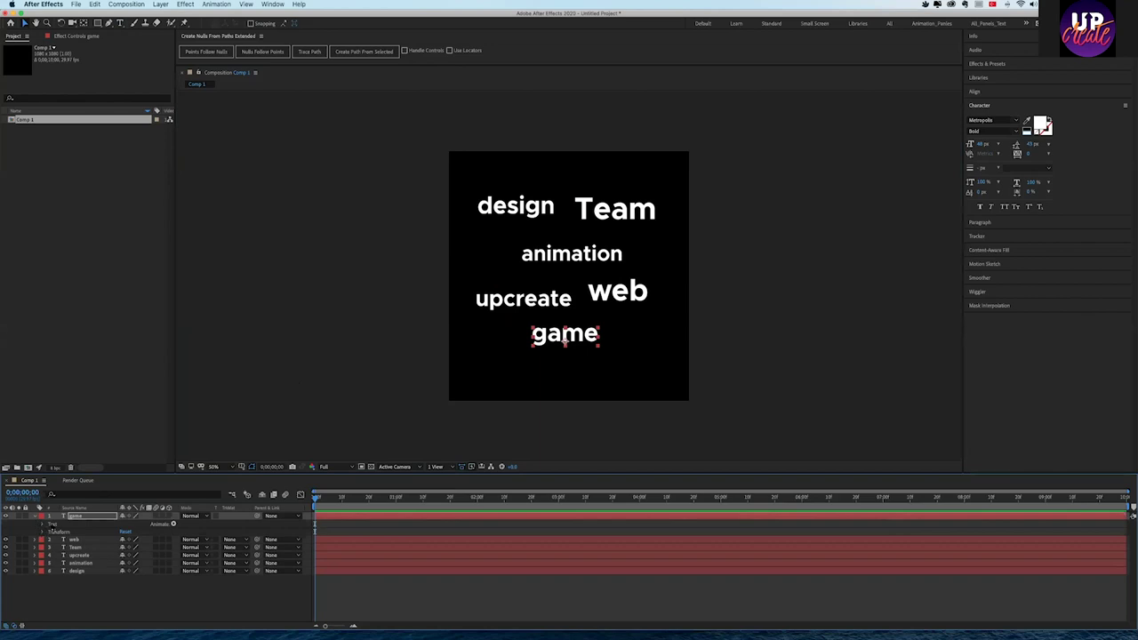
- Expand the game layer's Transform properties and scrub its Rotation value
left_click(52, 524)
left_click(41, 532)
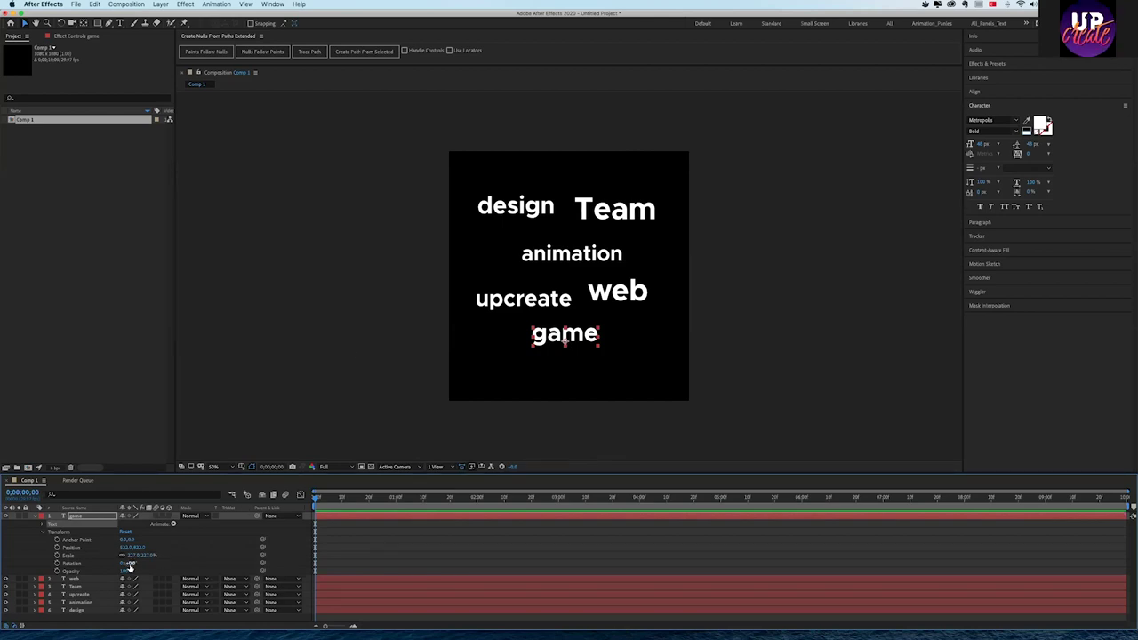
mouse_move(131, 565)
left_mouse_down()
mouse_move(200, 574)
mouse_move(155, 579)
left_mouse_up()
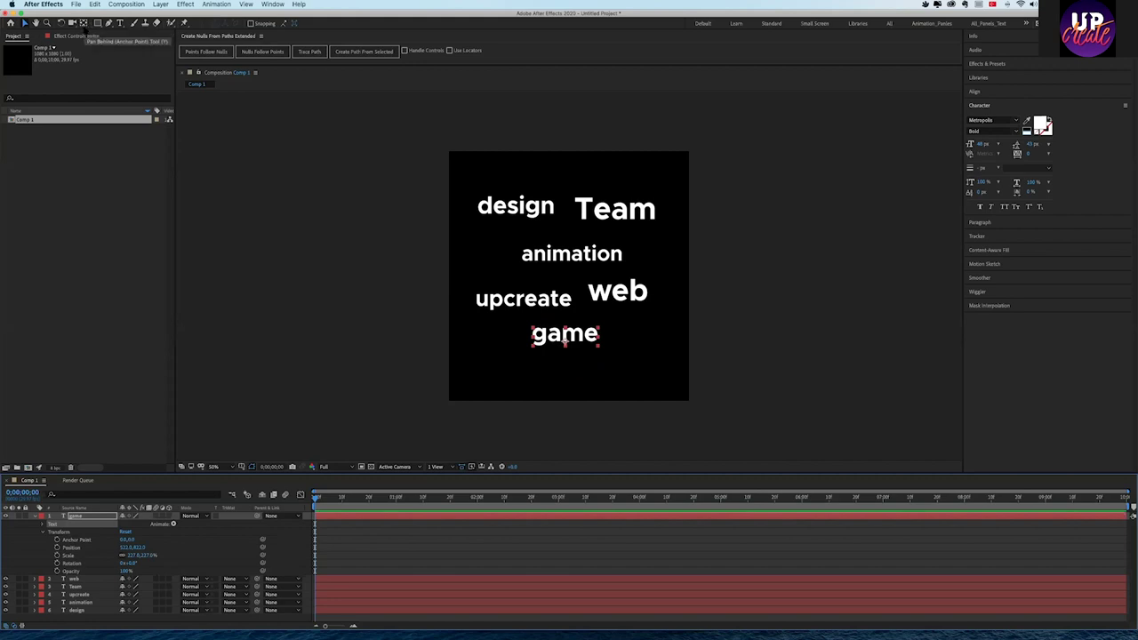
left_click(83, 24)
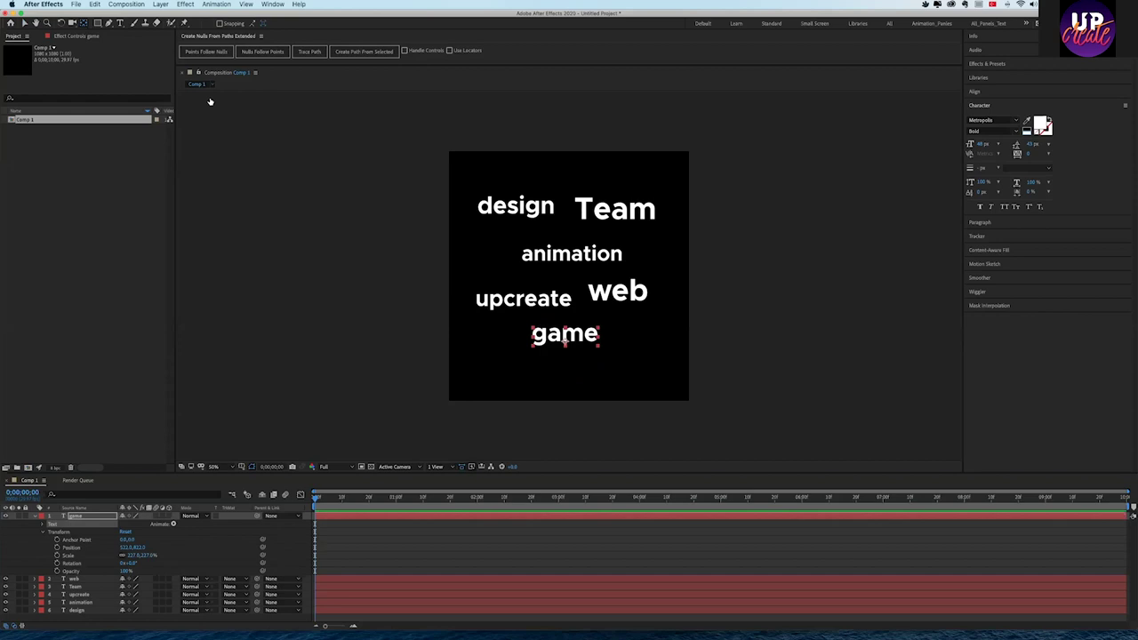
- Move the game layer's anchor point to about -44.5, -8.4, then nudge its position and rotation
left_click(567, 346)
left_click_drag(567, 346, 533, 336)
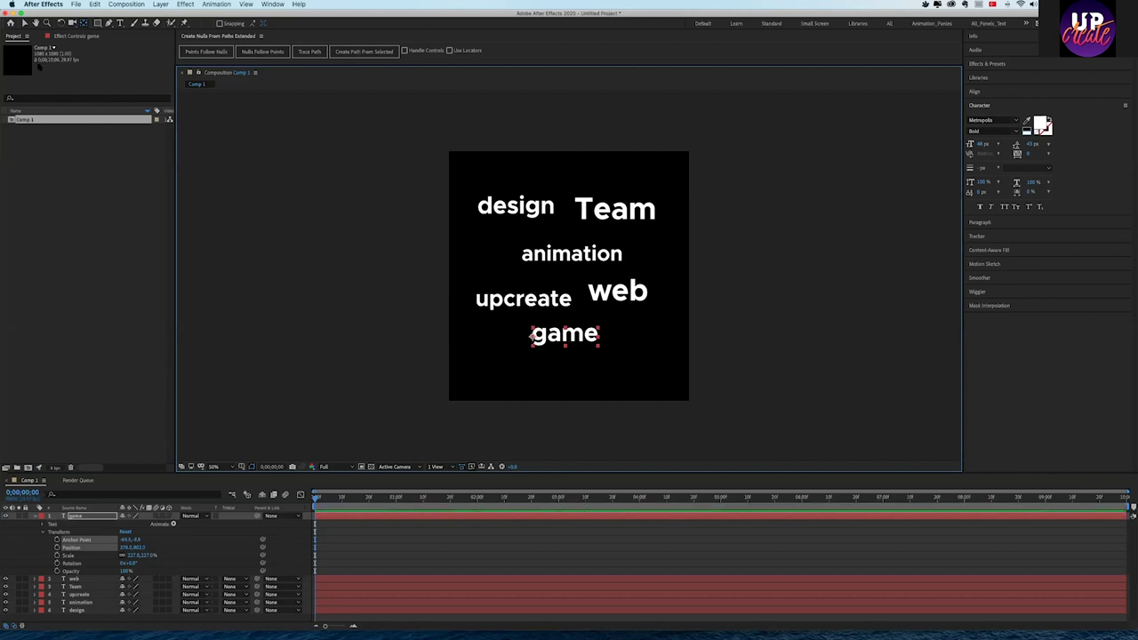
left_click(24, 24)
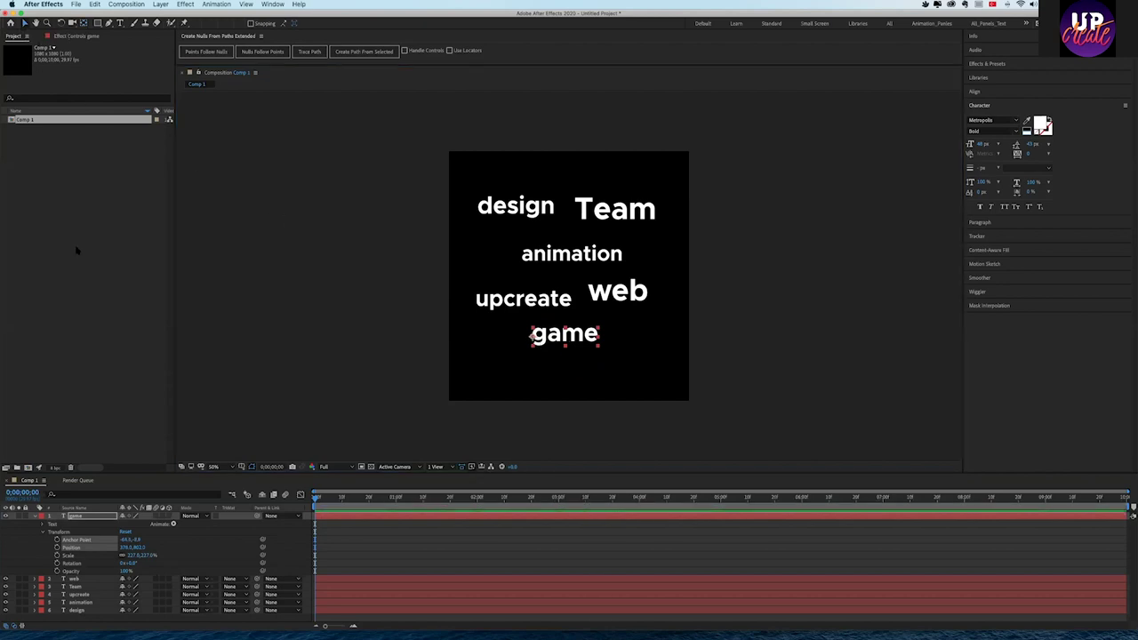
left_click_drag(140, 548, 140, 550)
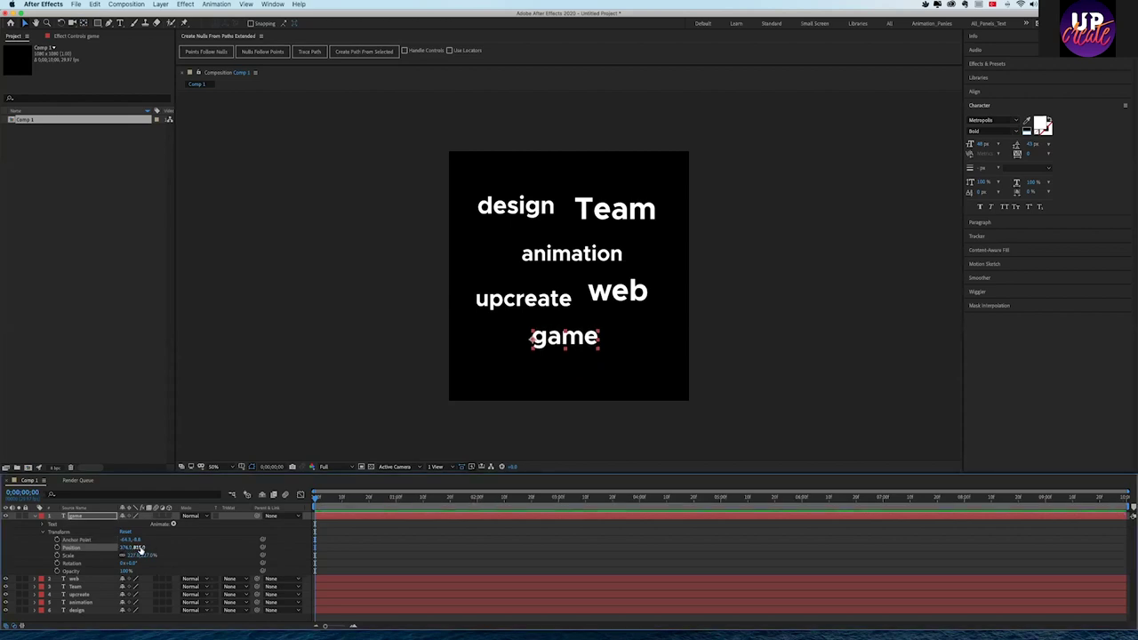
mouse_move(140, 550)
left_mouse_down()
mouse_move(129, 564)
mouse_move(142, 563)
left_mouse_up()
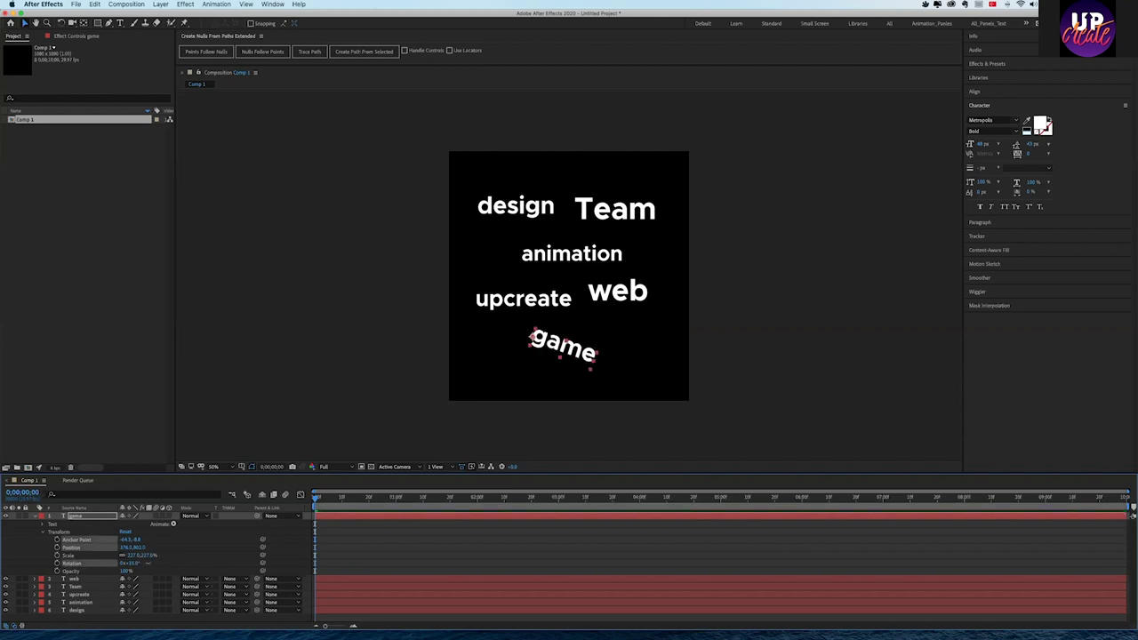
left_click_drag(147, 564, 288, 570)
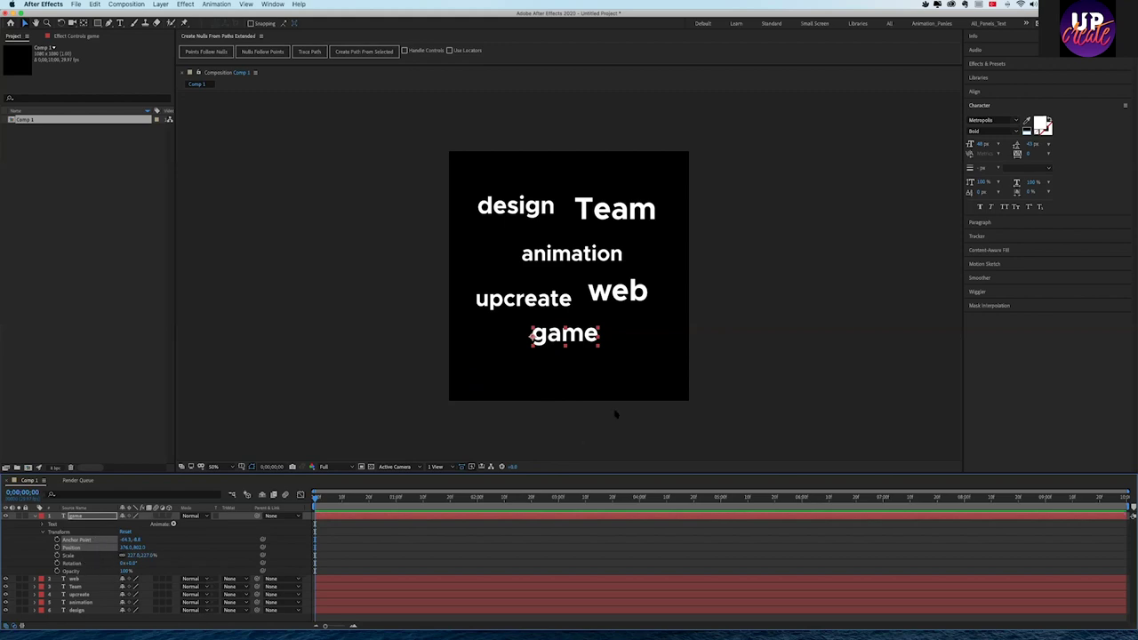
- Select all six text layers, switch them to 3D layers, then select only game
left_click(640, 421)
left_click_drag(711, 423, 453, 189)
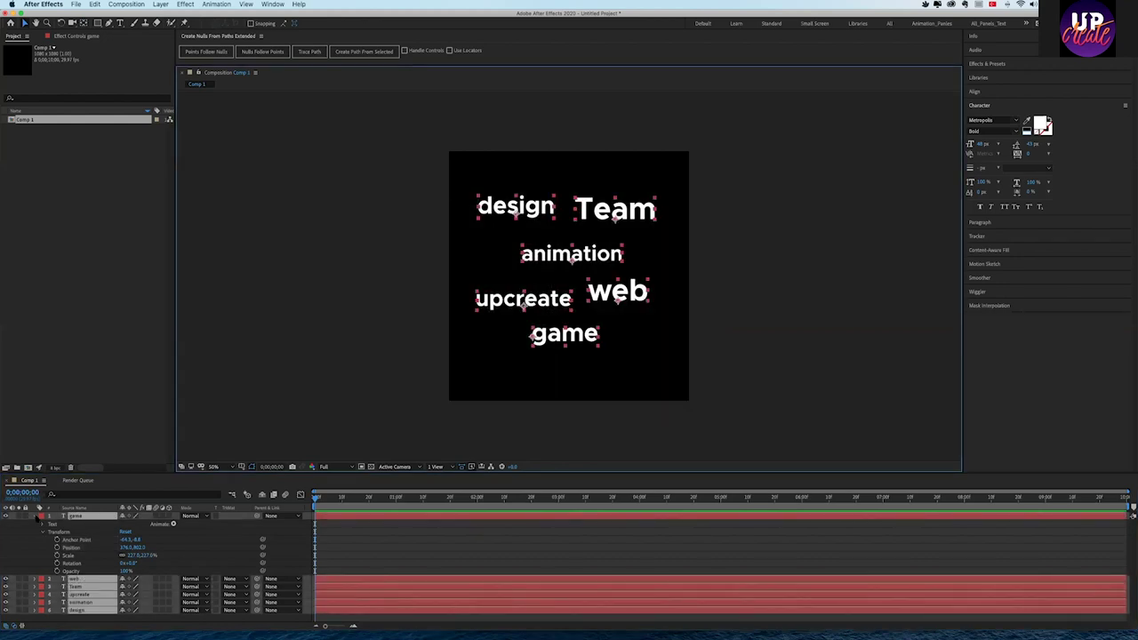
left_click(36, 517)
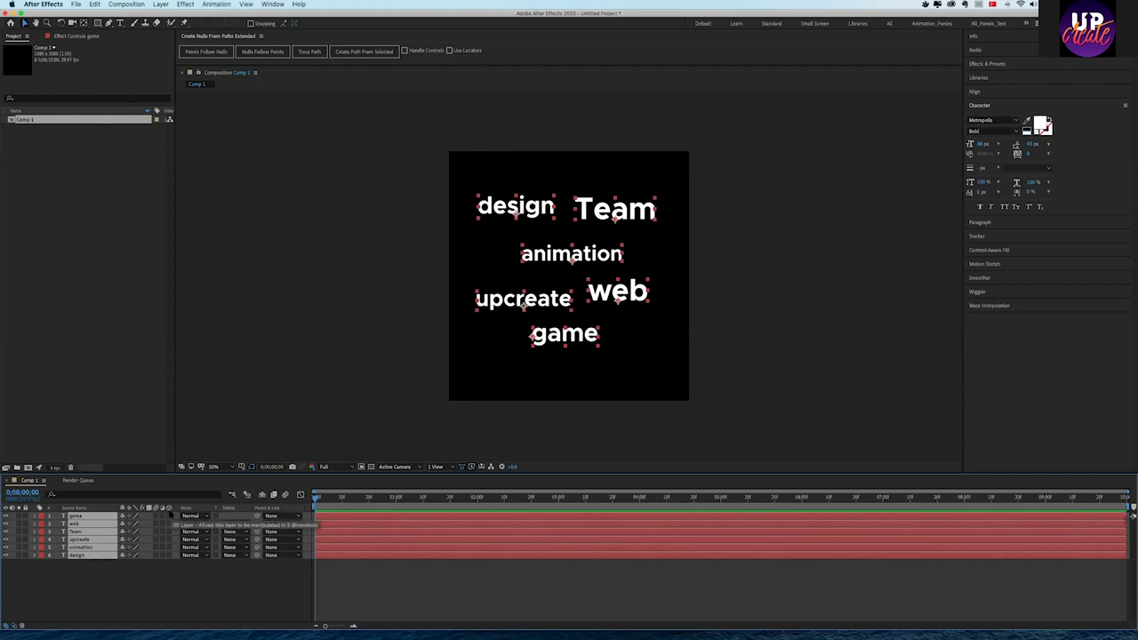
left_click(168, 515)
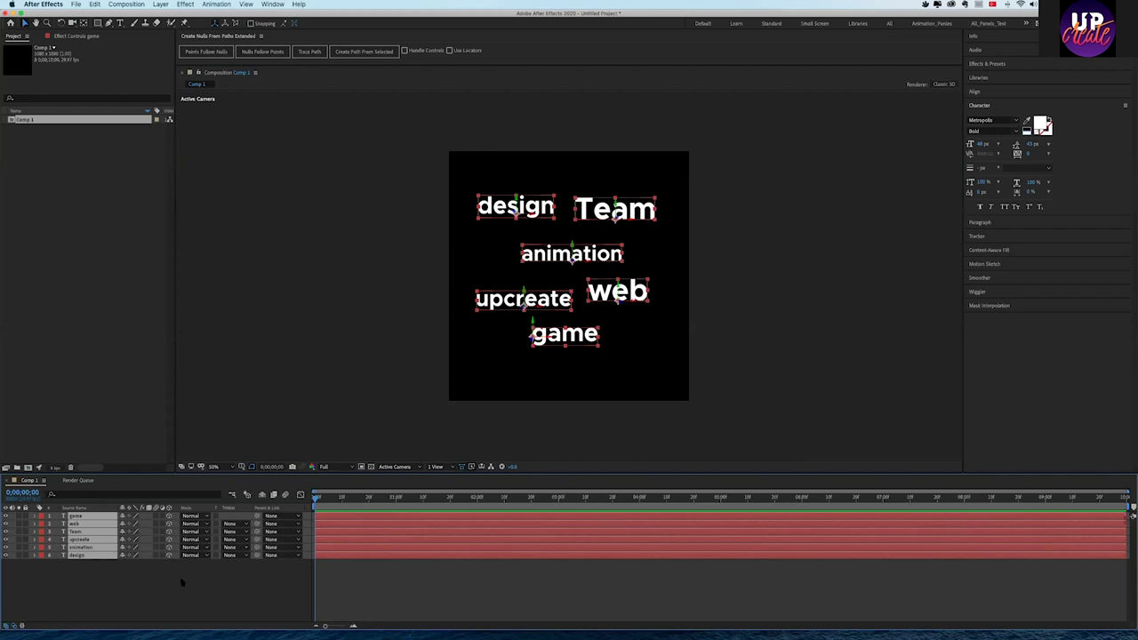
left_click(180, 582)
left_click(175, 517)
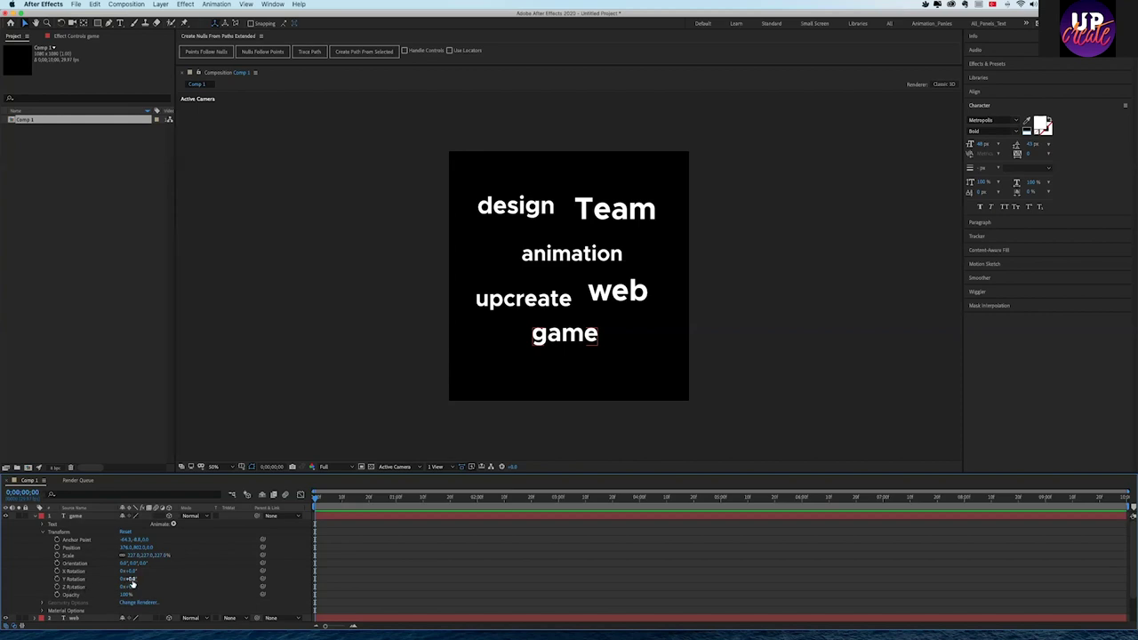
- Undo a trial Y rotation, key the game layer's Z Rotation to 1 at one second, and preview
left_click_drag(131, 582, 373, 607)
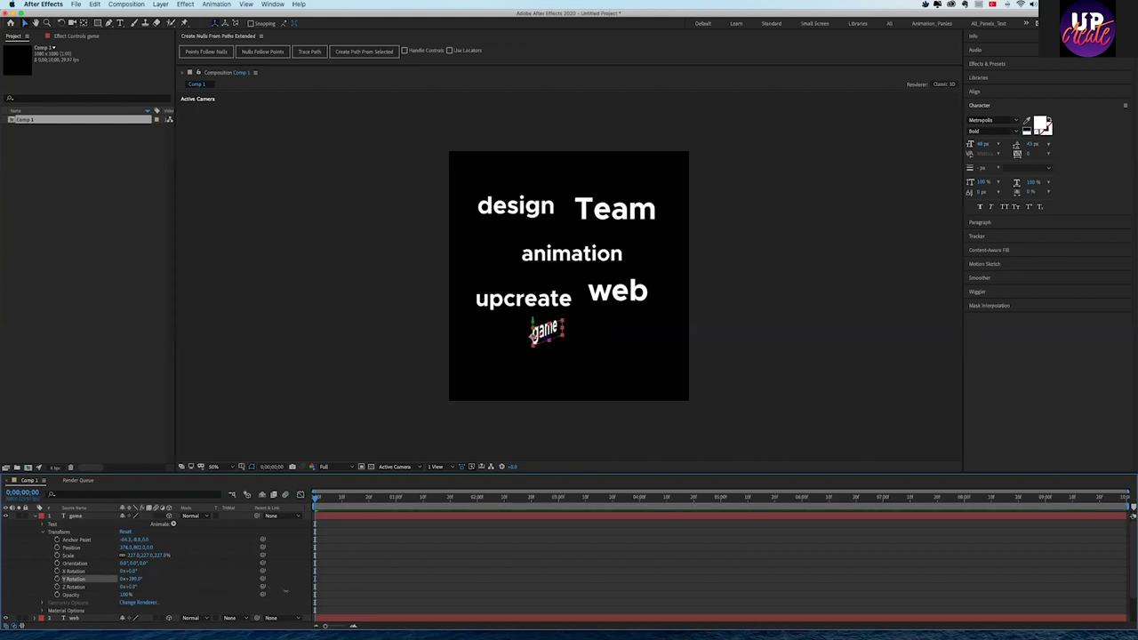
key("Return")
key("Escape")
key("super+z")
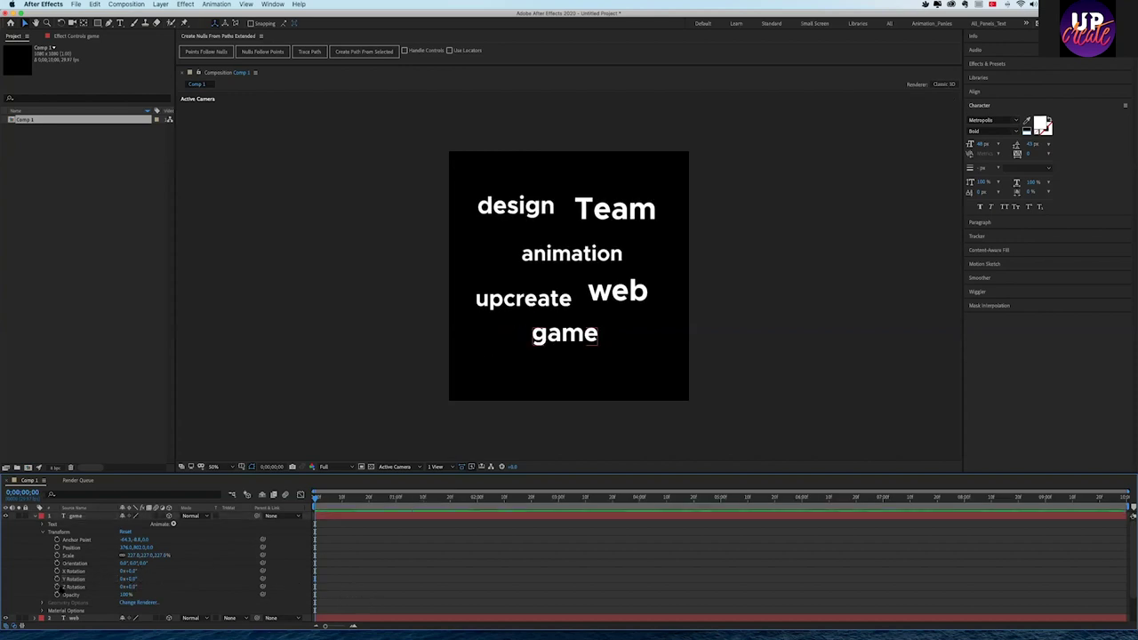
left_click(74, 587)
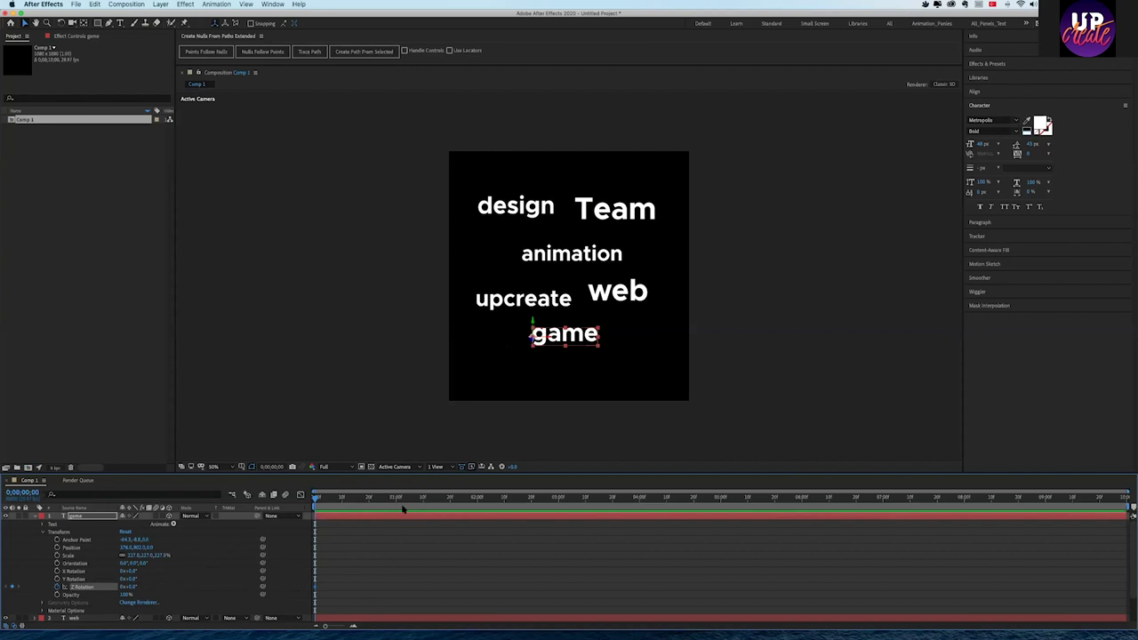
left_click(396, 507)
left_click(126, 587)
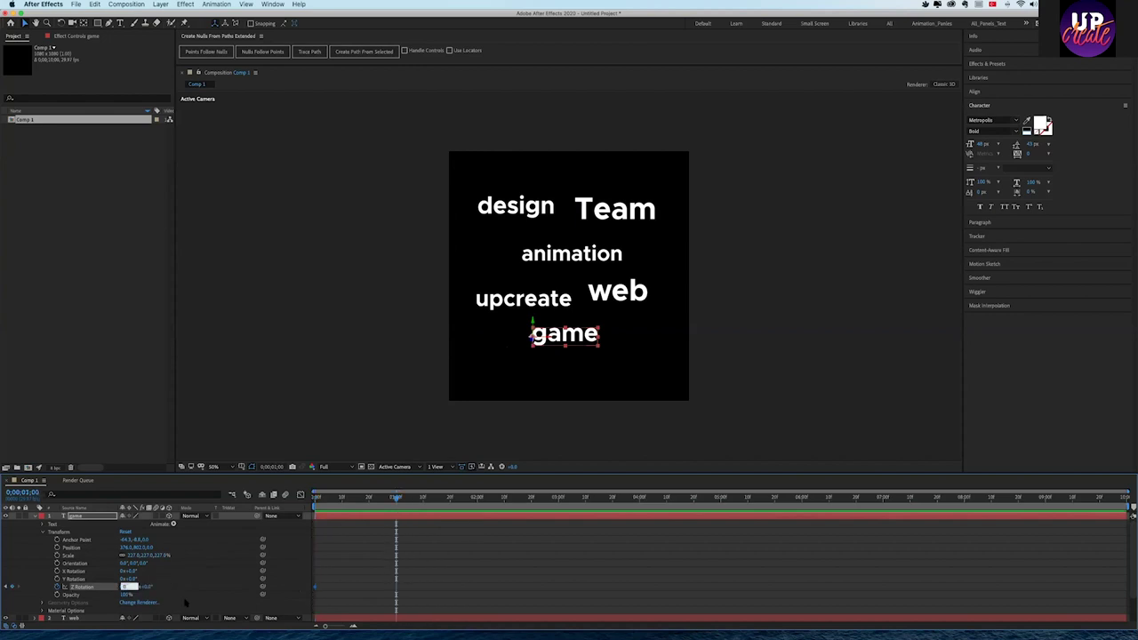
type("1")
key("Return")
left_click(319, 510)
key("space")
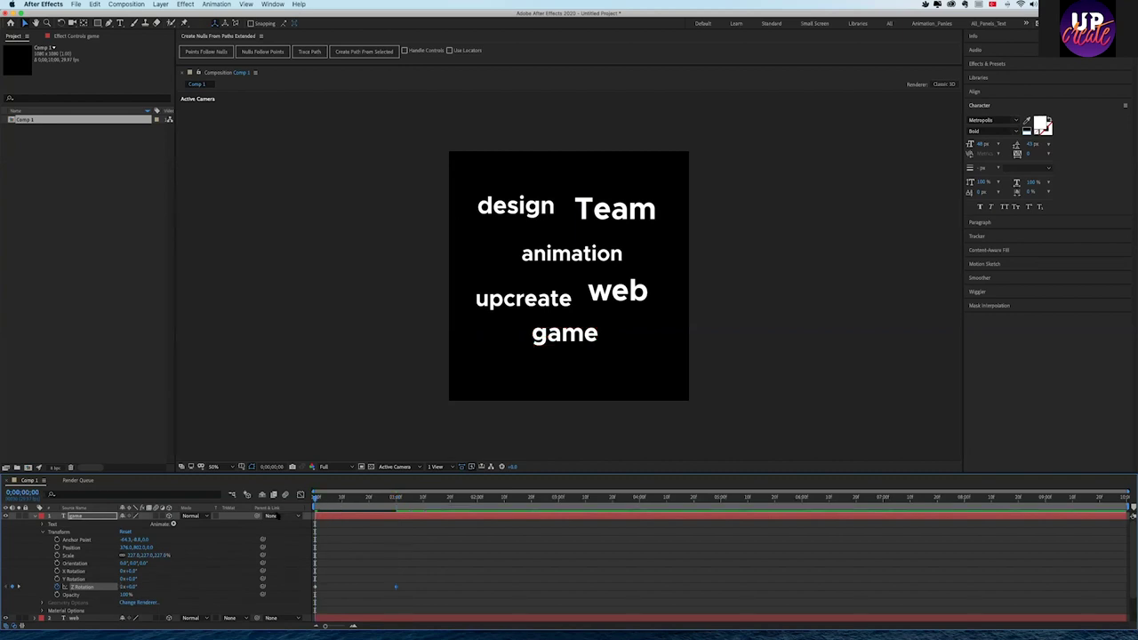
key("space")
- Keyframe game's Y Rotation from 0 to 360° at one second, then preview and scrub the spin
left_click(57, 579)
left_click(397, 500)
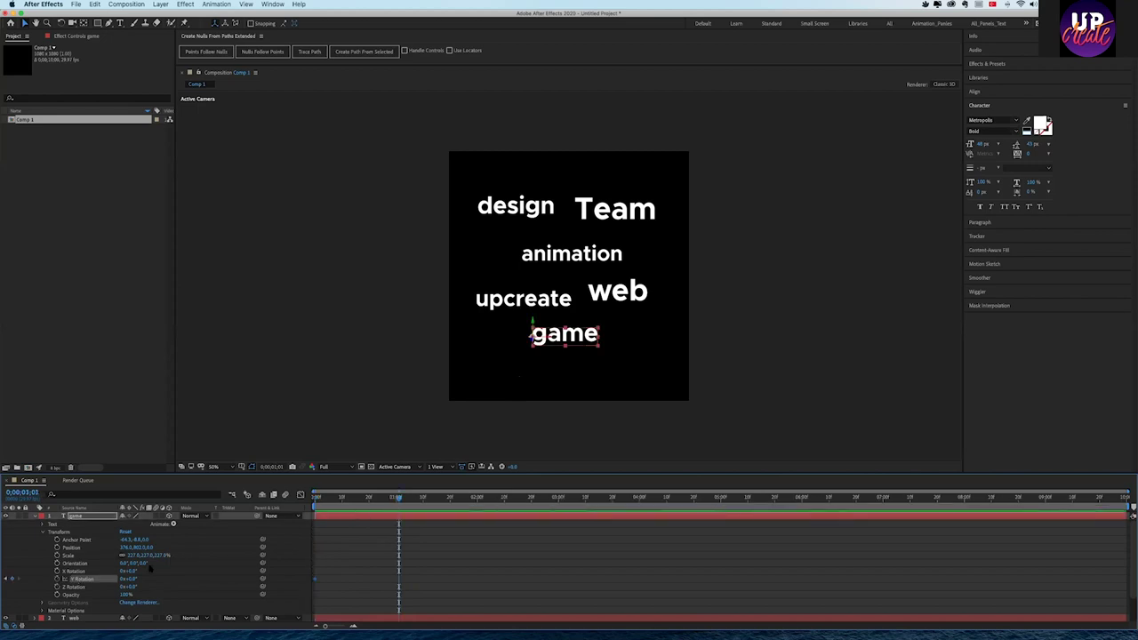
left_click(130, 579)
type("360")
key("Return")
left_click(372, 500)
key("space")
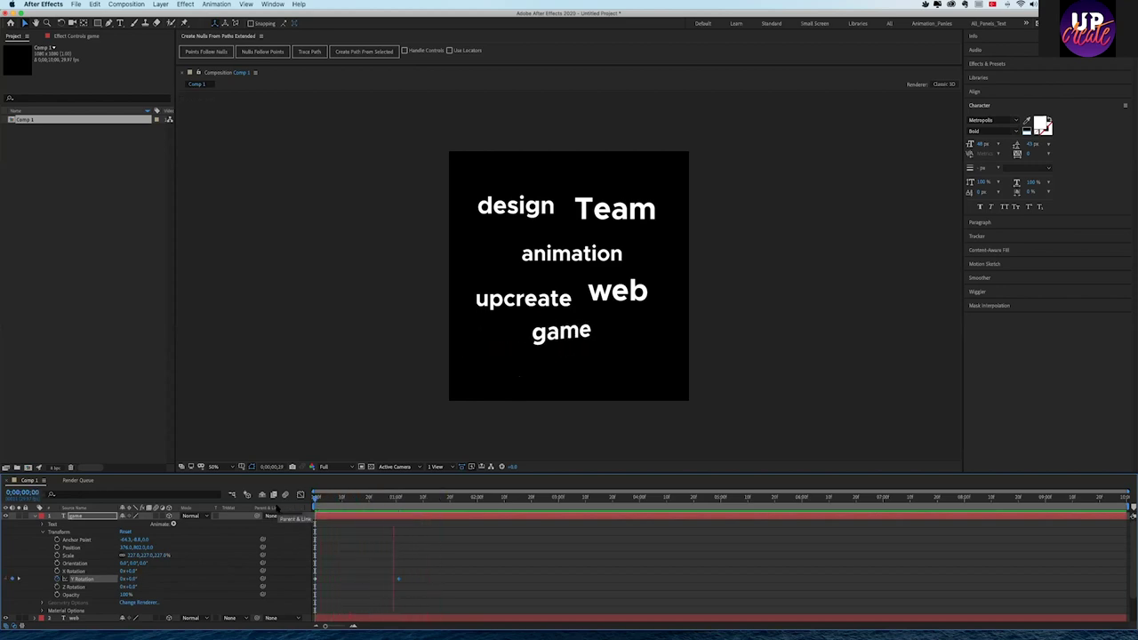
left_click(334, 503)
left_click_drag(343, 505, 307, 518)
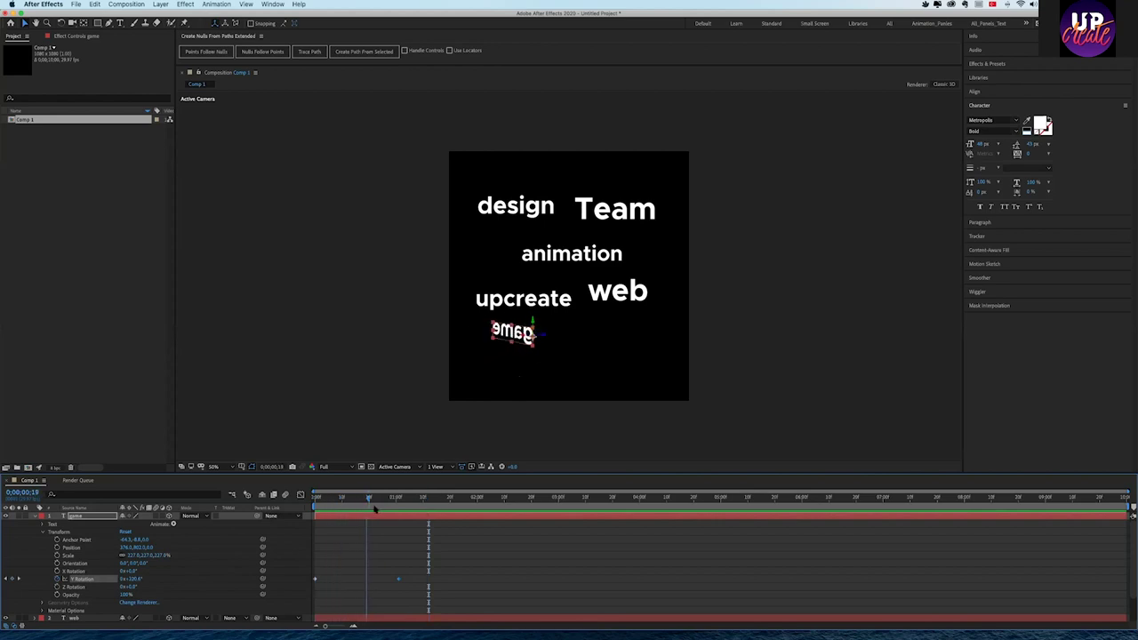
mouse_move(307, 519)
left_mouse_down()
mouse_move(351, 521)
mouse_move(315, 521)
left_mouse_up()
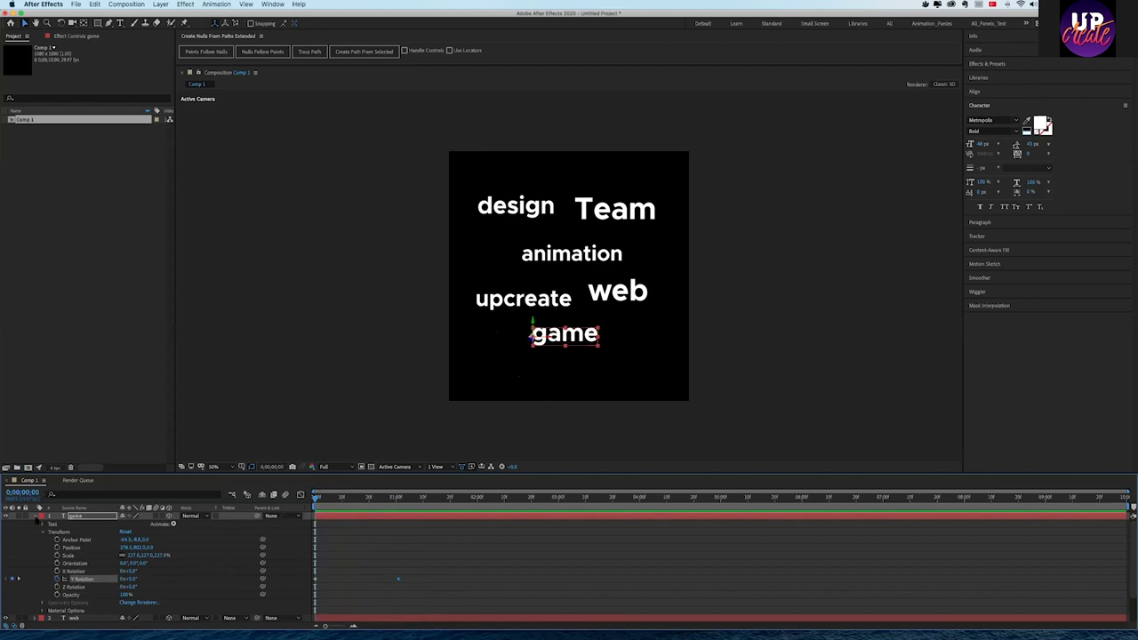
left_click(37, 516)
left_click(80, 575)
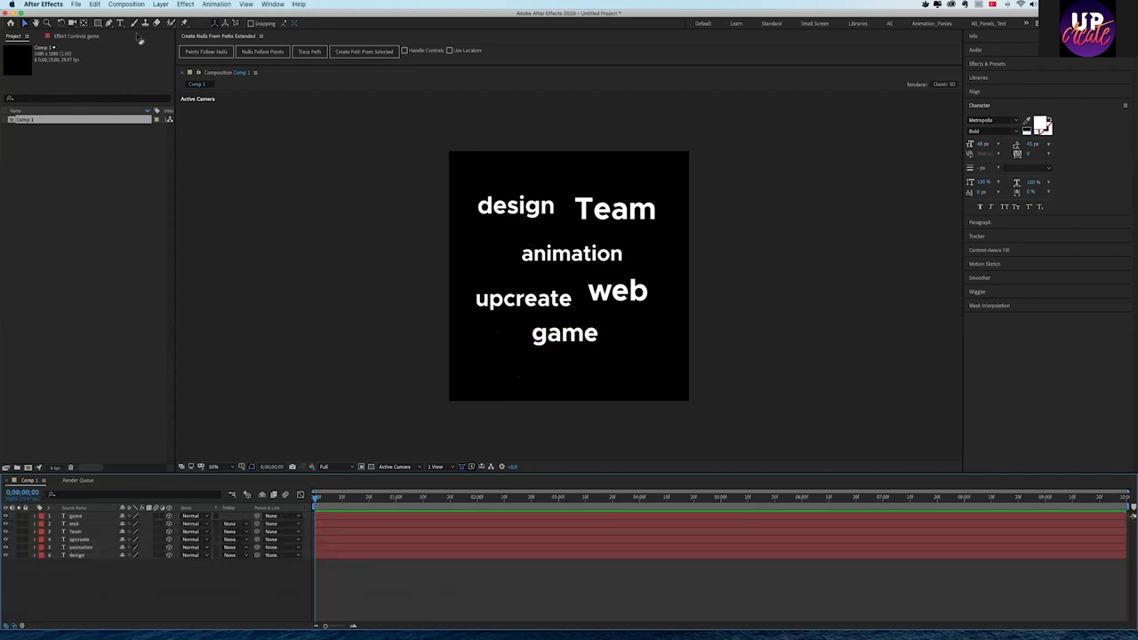
- Bring up the empty timeline's context menu with its New layer submenu
left_click(126, 5)
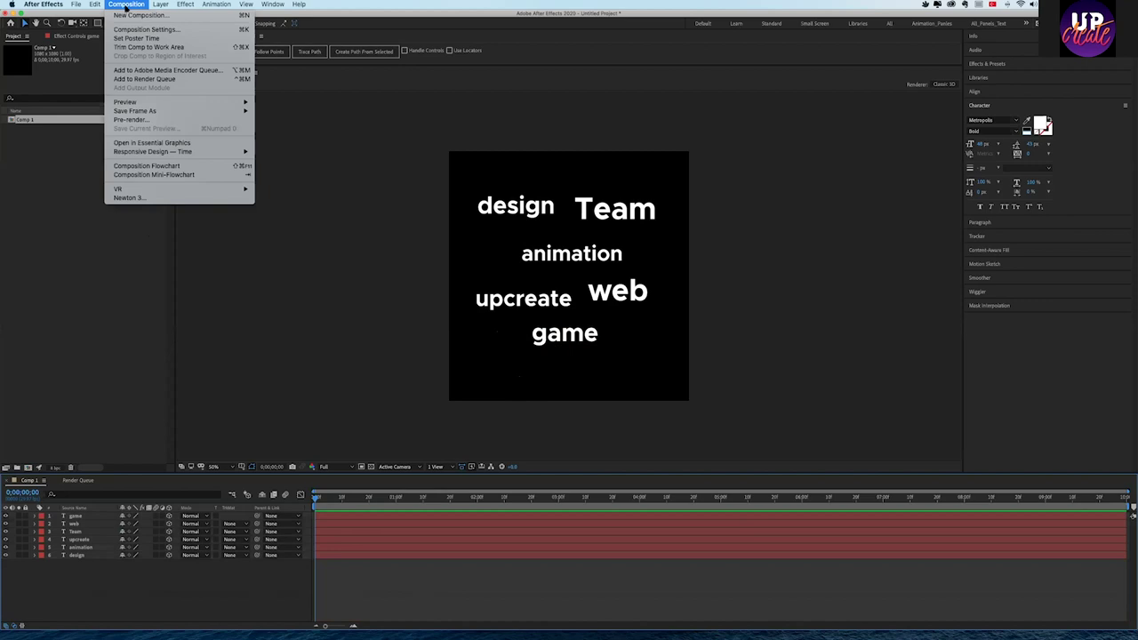
left_click(156, 568)
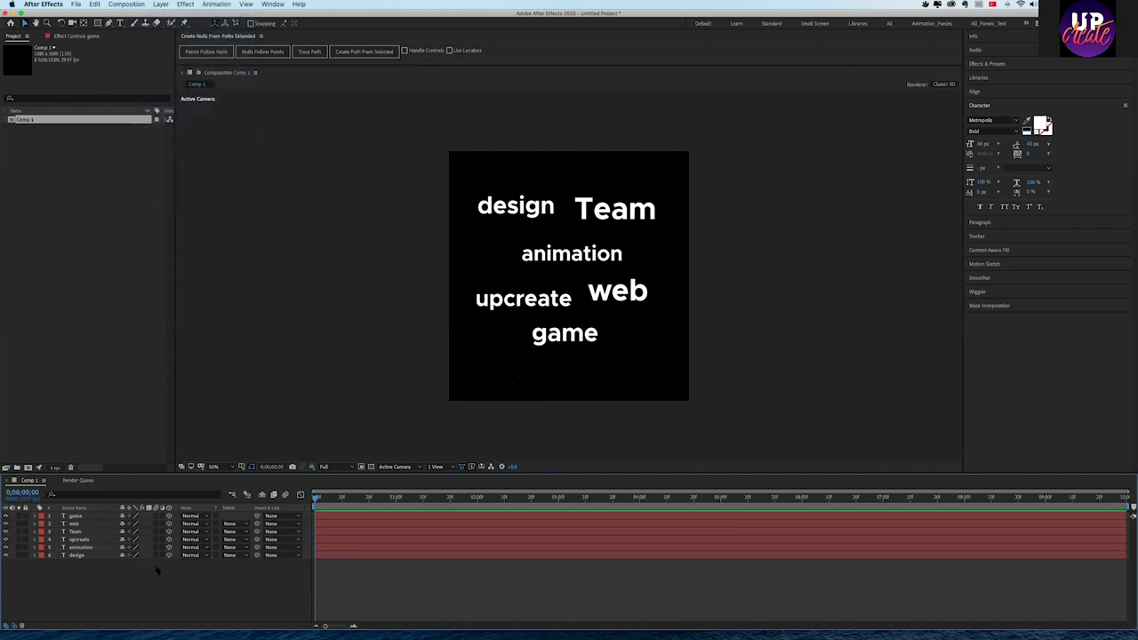
right_click(160, 569)
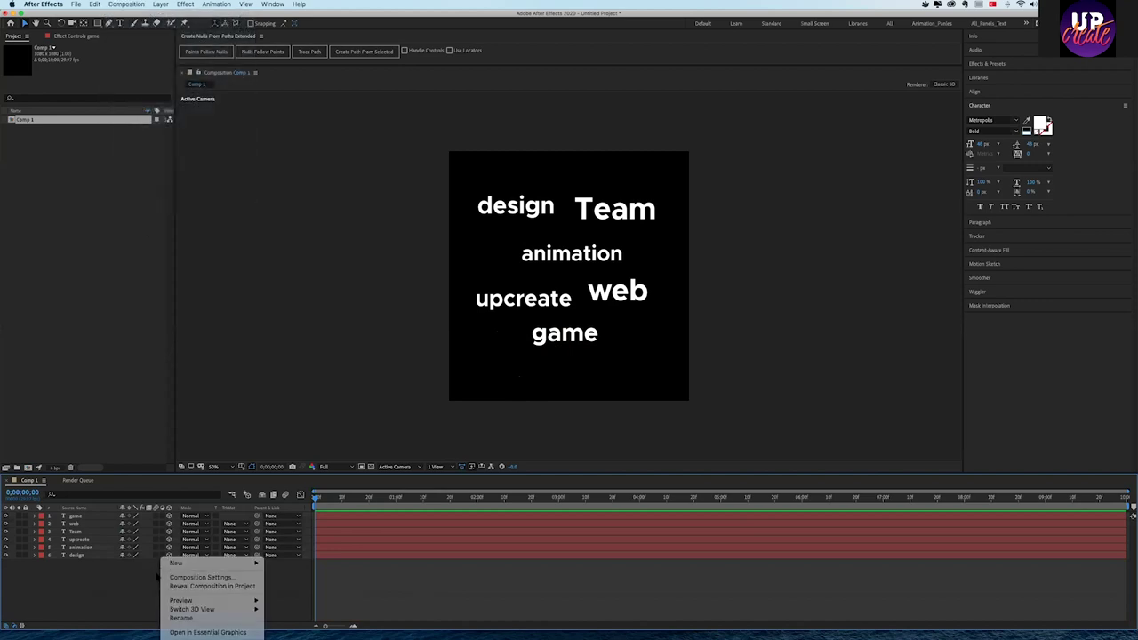
left_click(158, 574)
right_click(157, 576)
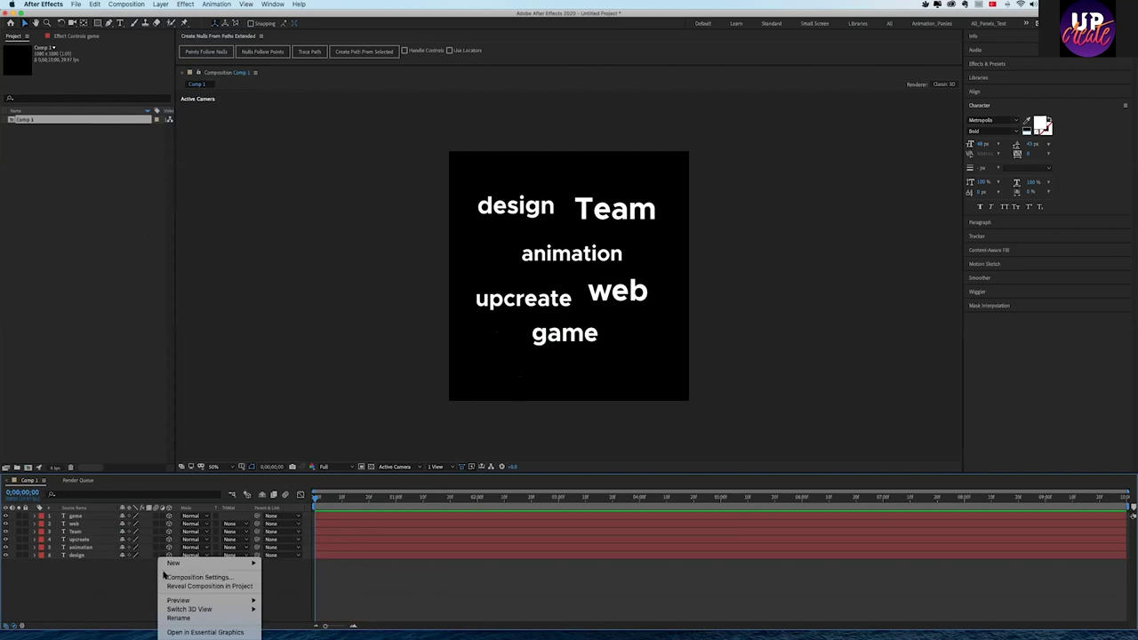
mouse_move(173, 569)
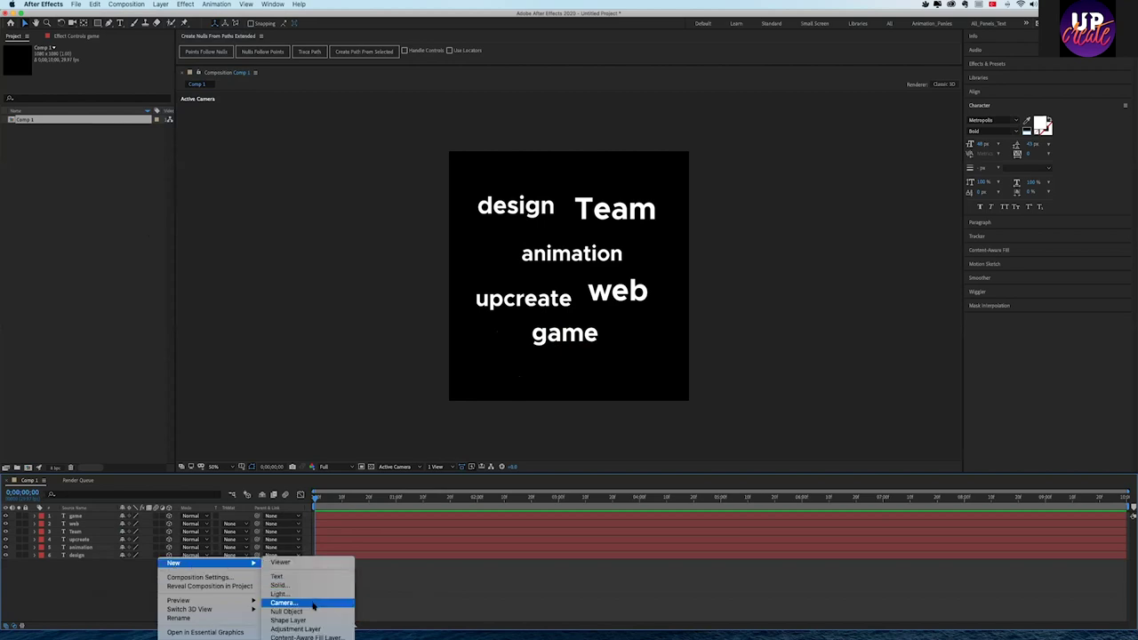
left_click(141, 590)
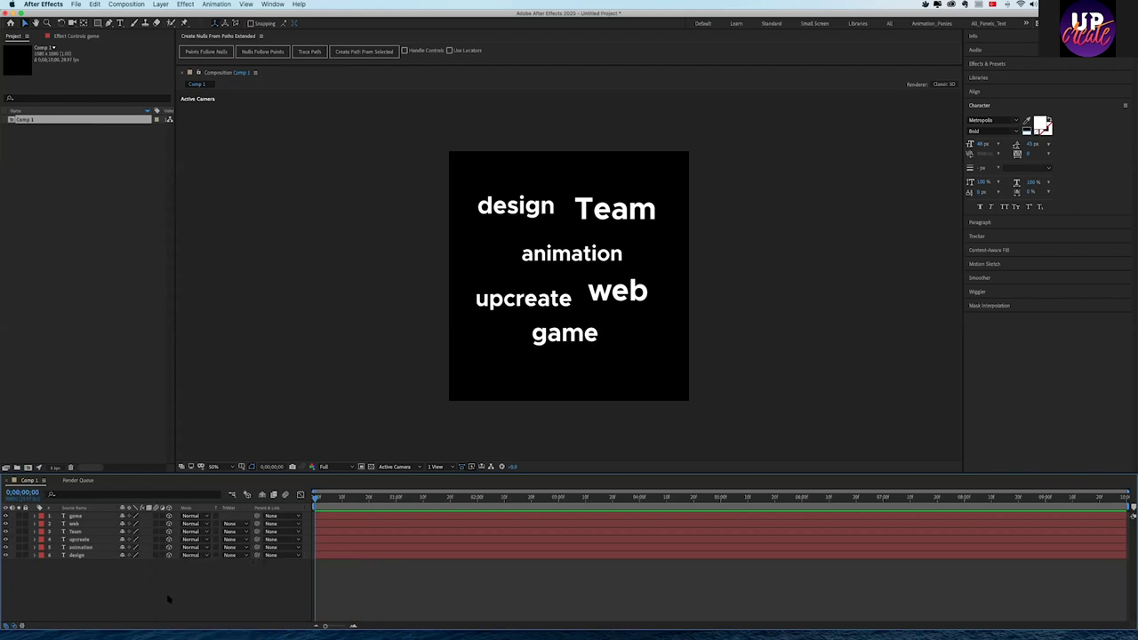
right_click(168, 597)
mouse_move(190, 565)
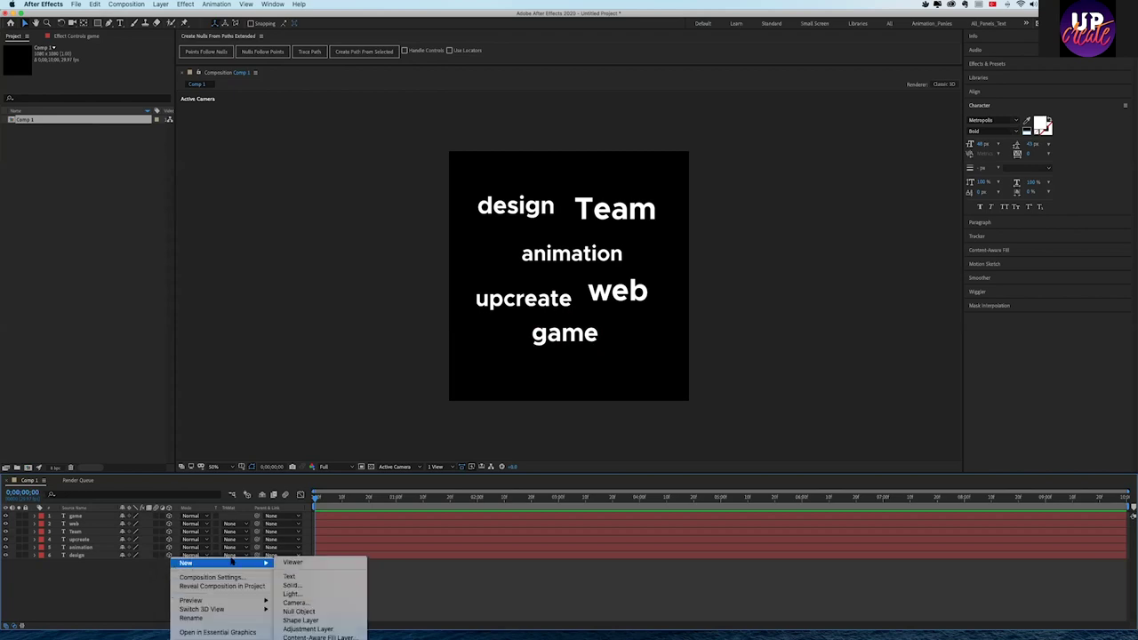
- Add a Two-Node Camera named Camera 1 to Comp 1, keeping the default settings
left_click(325, 604)
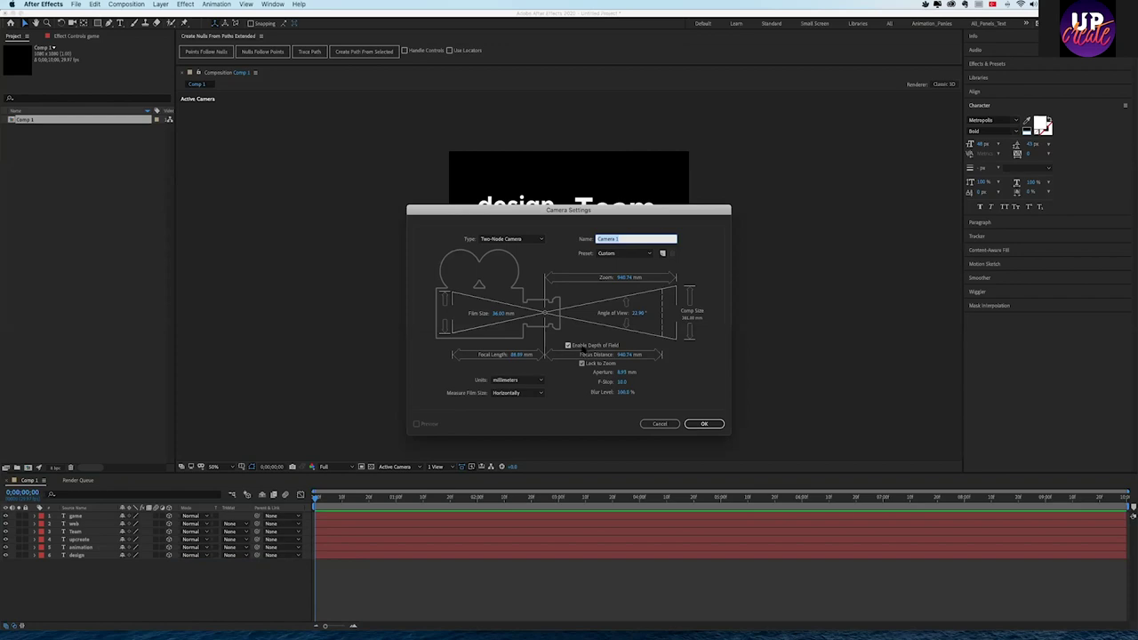
left_click(704, 423)
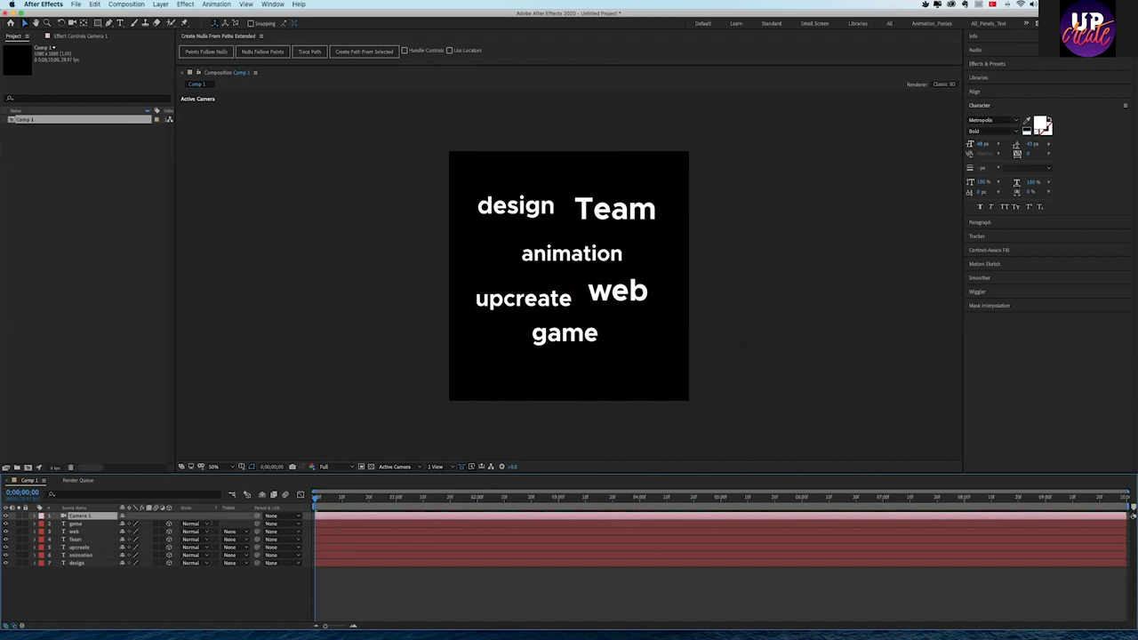
- Orbit Camera 1 with the Unified Camera Tool to tilt the text, checking frames 7–9
left_click(73, 23)
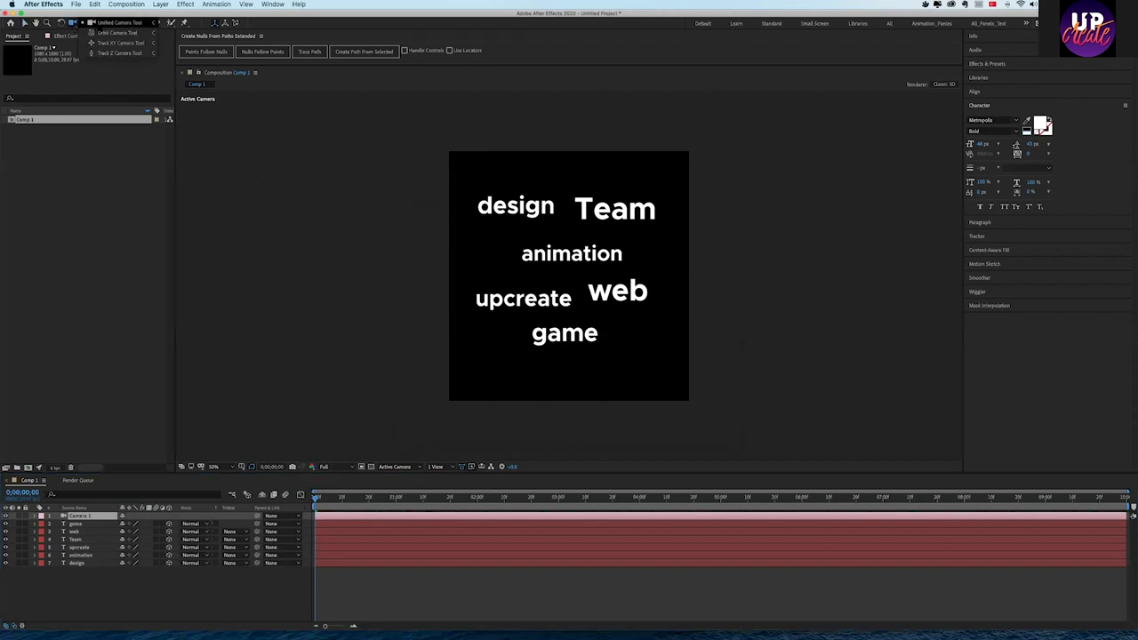
left_click(100, 24)
mouse_move(557, 300)
left_mouse_down()
mouse_move(565, 312)
mouse_move(571, 246)
mouse_move(605, 251)
mouse_move(551, 260)
mouse_move(536, 289)
left_mouse_up()
left_click(332, 500)
left_click_drag(334, 502, 336, 503)
- Orbit to a flatter view of the text, preview playback, then delete the camera layer
mouse_move(630, 330)
left_mouse_down()
mouse_move(607, 346)
mouse_move(628, 339)
left_mouse_up()
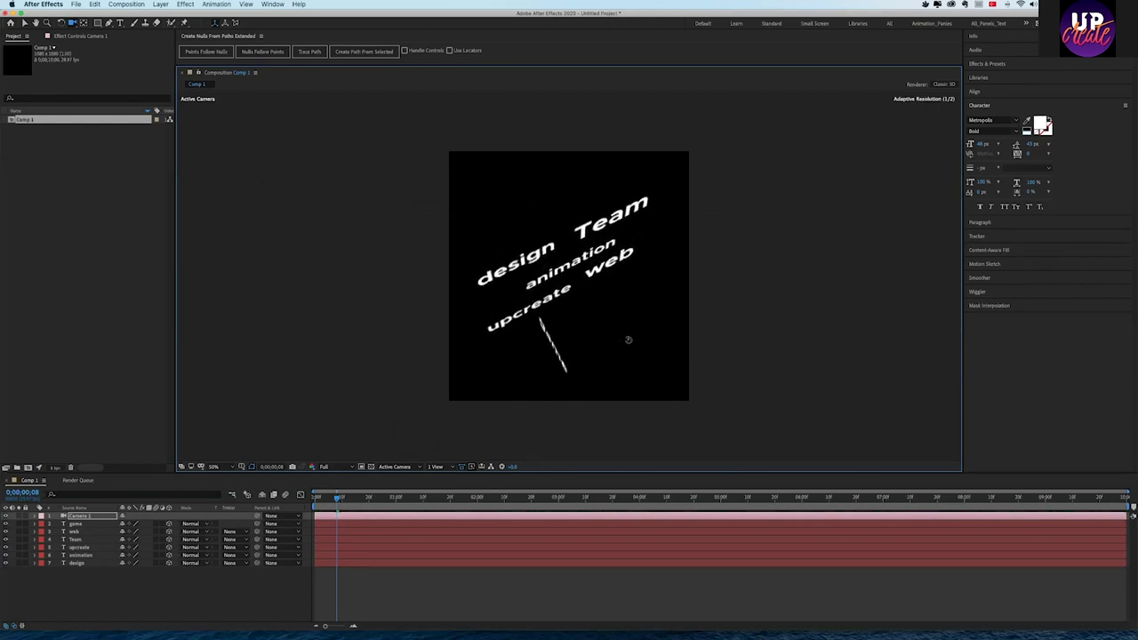
left_click_drag(627, 339, 630, 337)
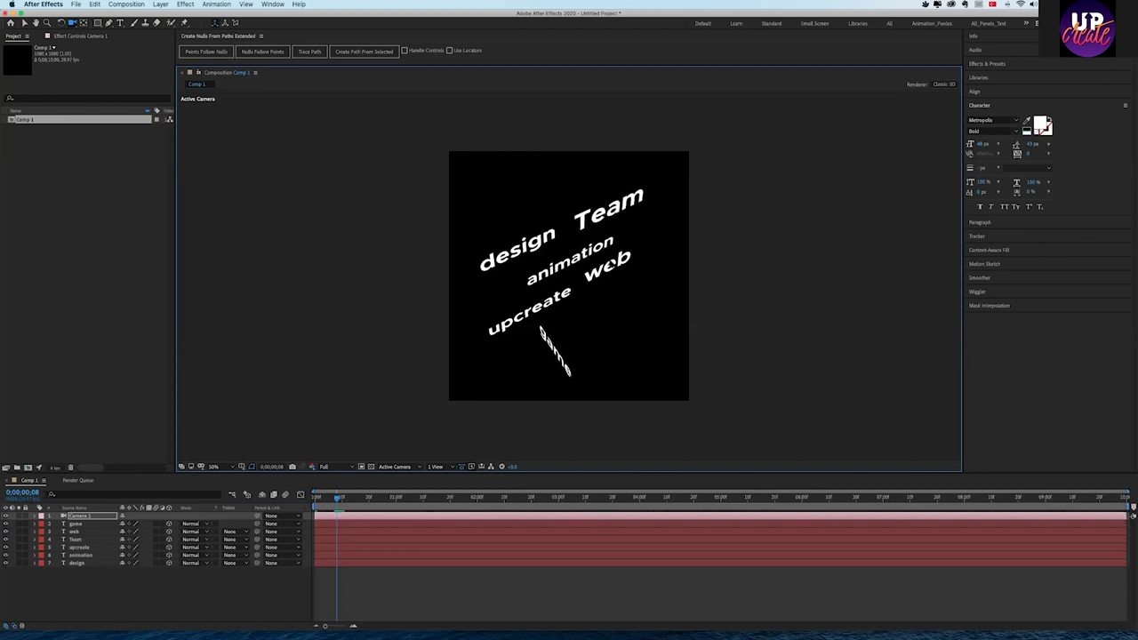
key("space")
key("Delete")
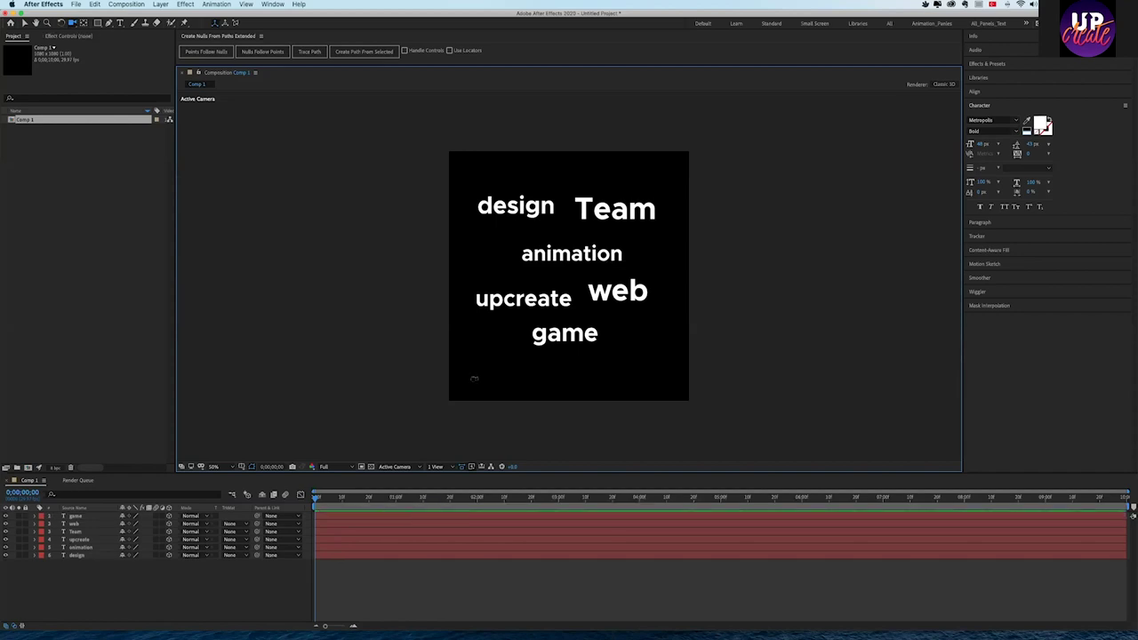
- Scrub through the game word's flip, then return to the Selection tool at the timeline start
left_click_drag(315, 503, 379, 503)
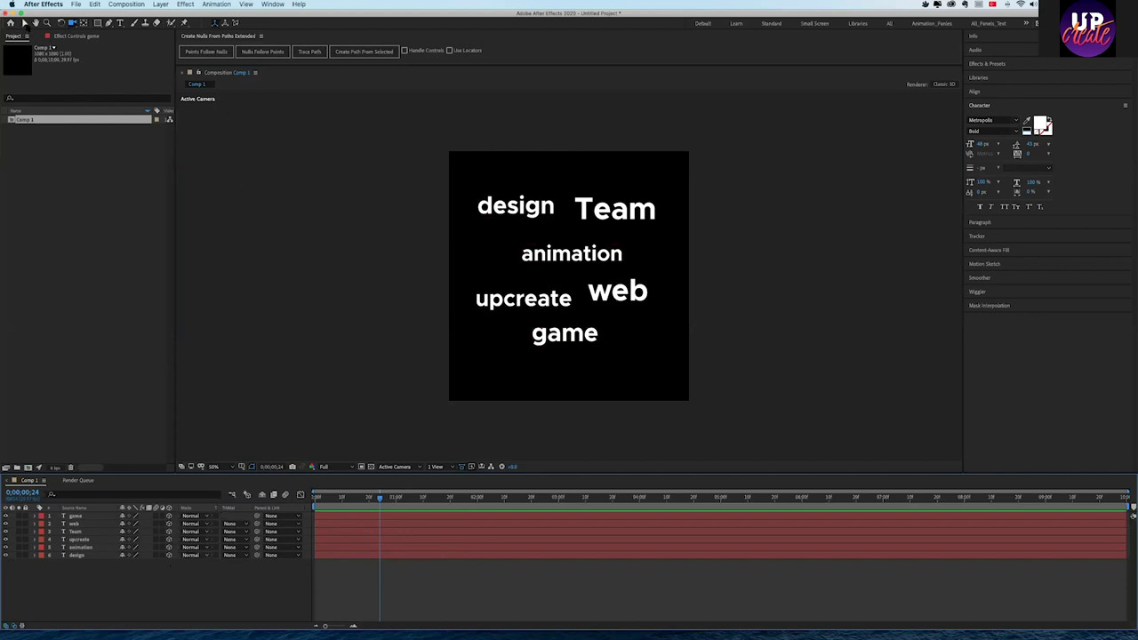
left_click(24, 24)
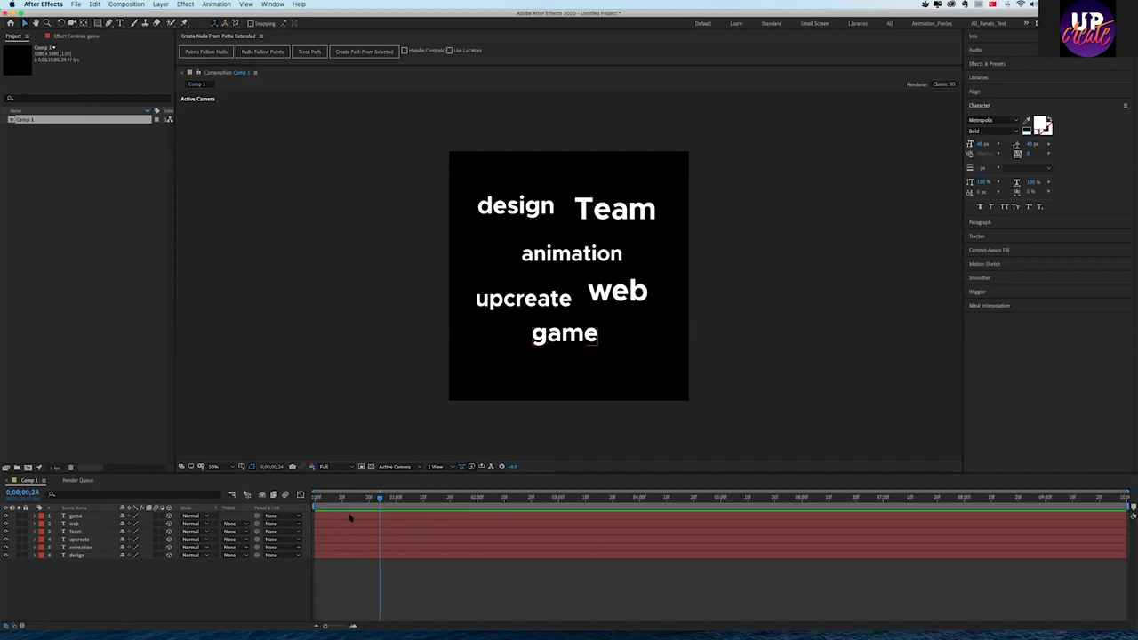
key("Home")
- Add a new Two-Node Camera 1 from the timeline's New > Camera menu
right_click(277, 558)
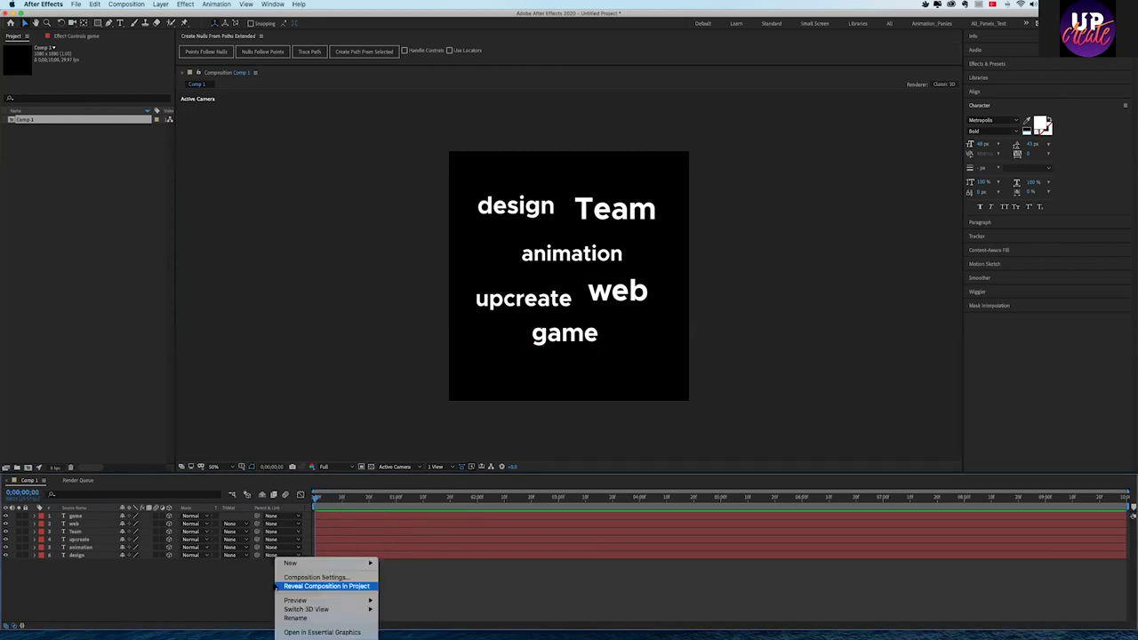
mouse_move(292, 565)
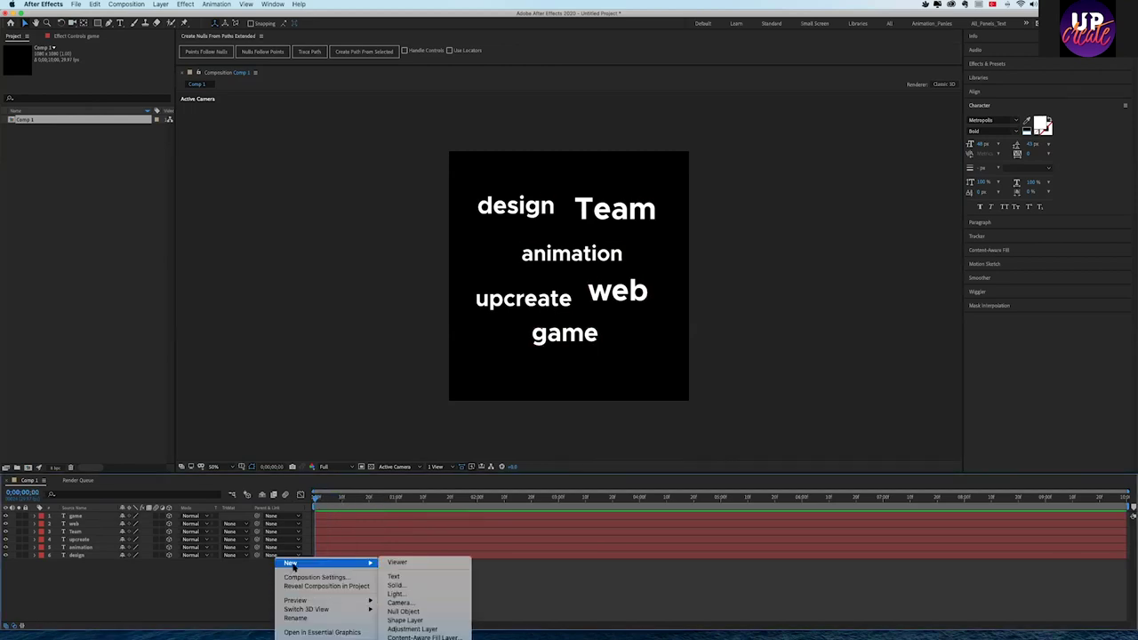
left_click(398, 602)
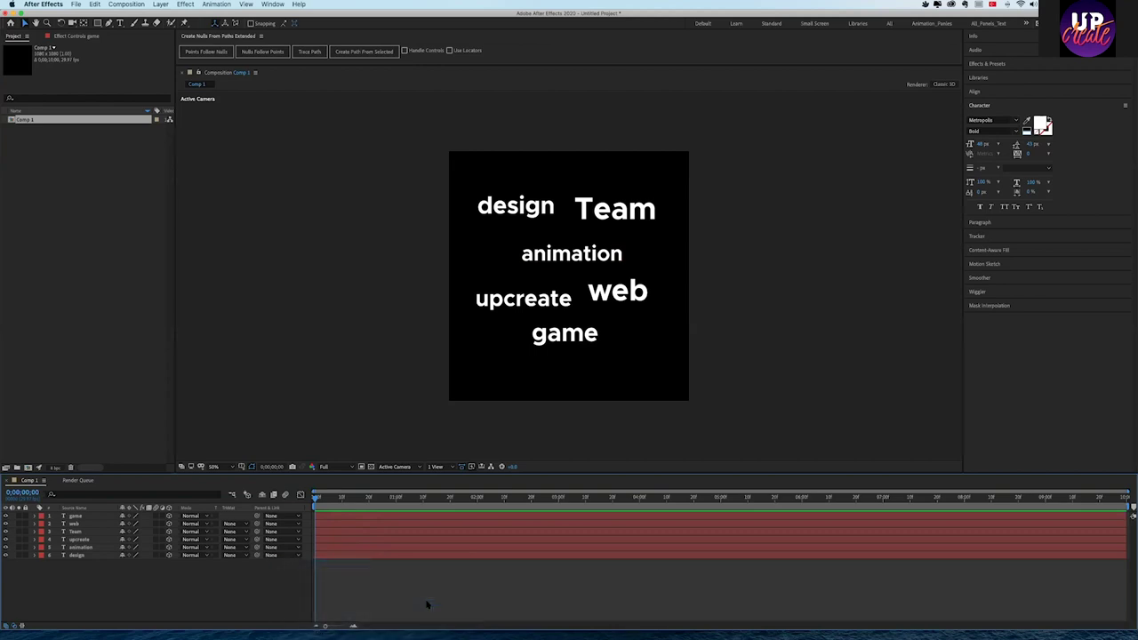
left_click(703, 424)
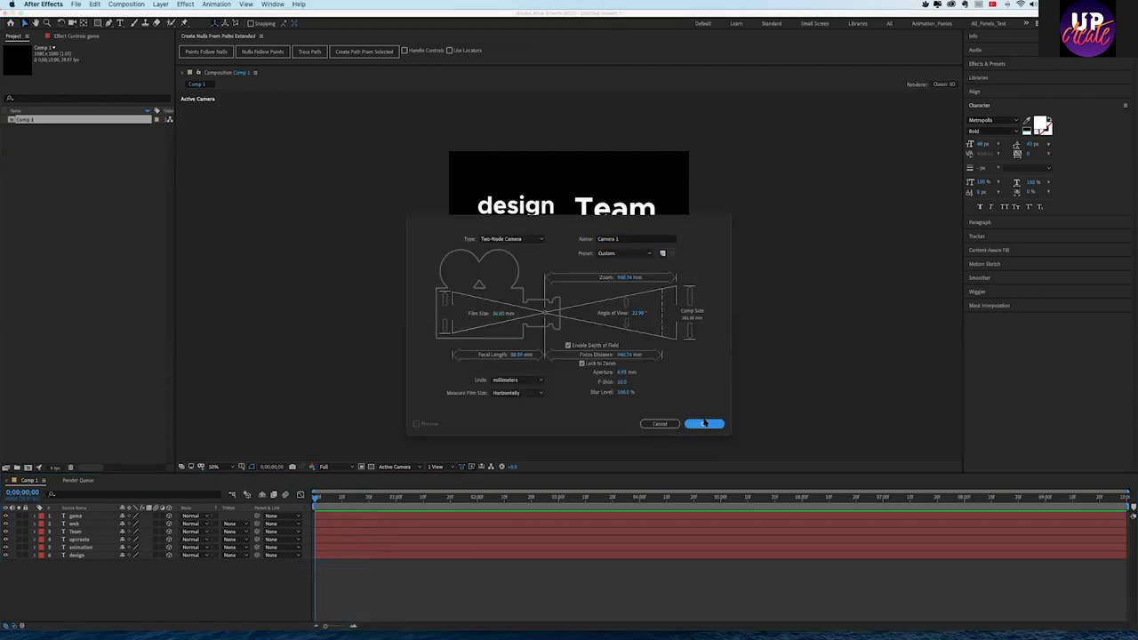
- Move the current time to 0;00;02;08 and bring up the viewer layout choices
left_click_drag(328, 501, 499, 503)
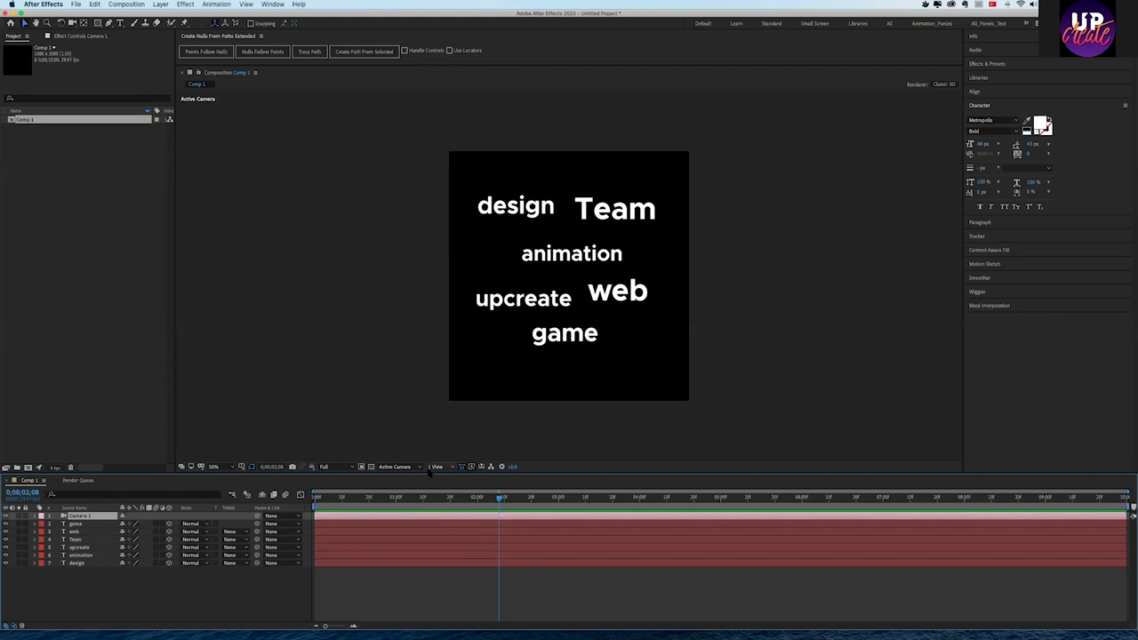
left_click(437, 466)
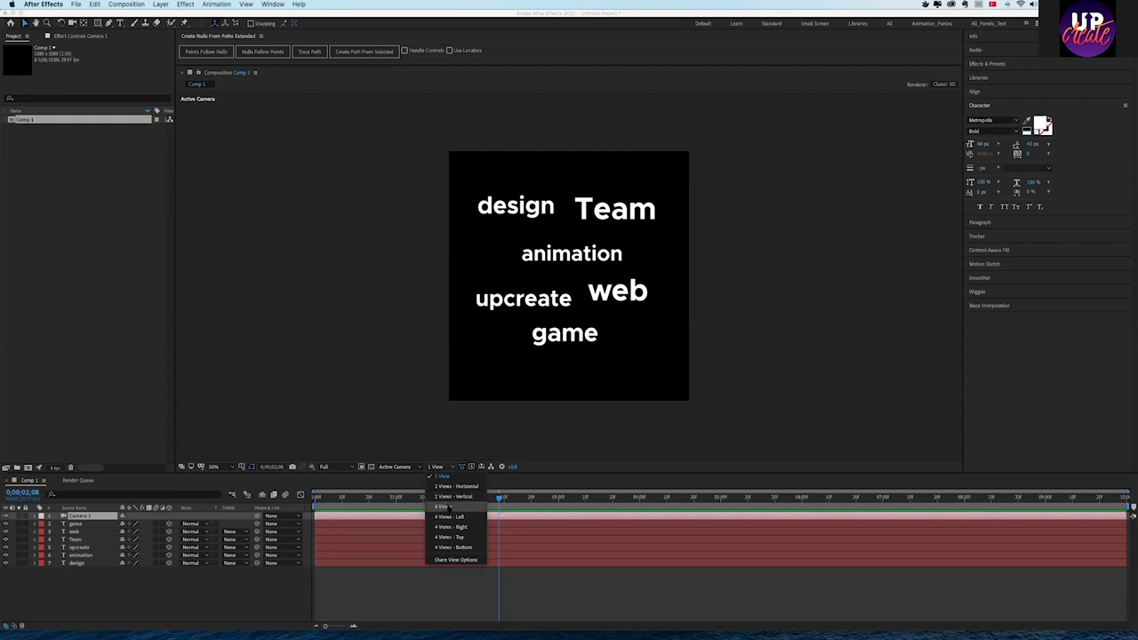
- Split the viewer into 4 Views at 50% zoom and select the design layer
left_click(447, 506)
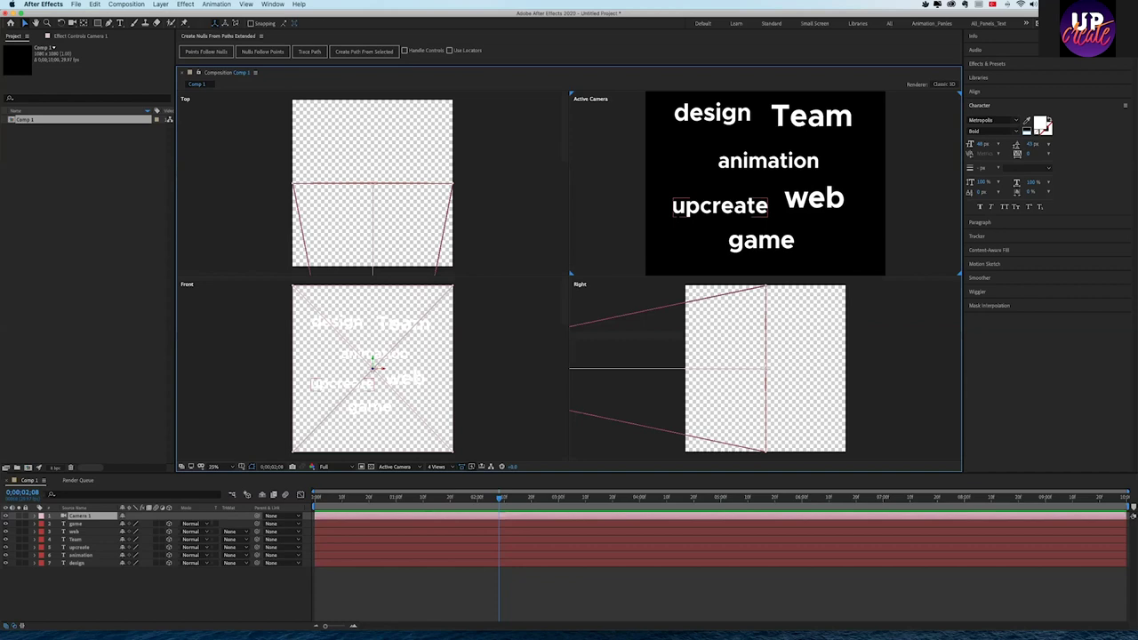
key("comma")
key("comma")
key("period")
key("period")
key("period")
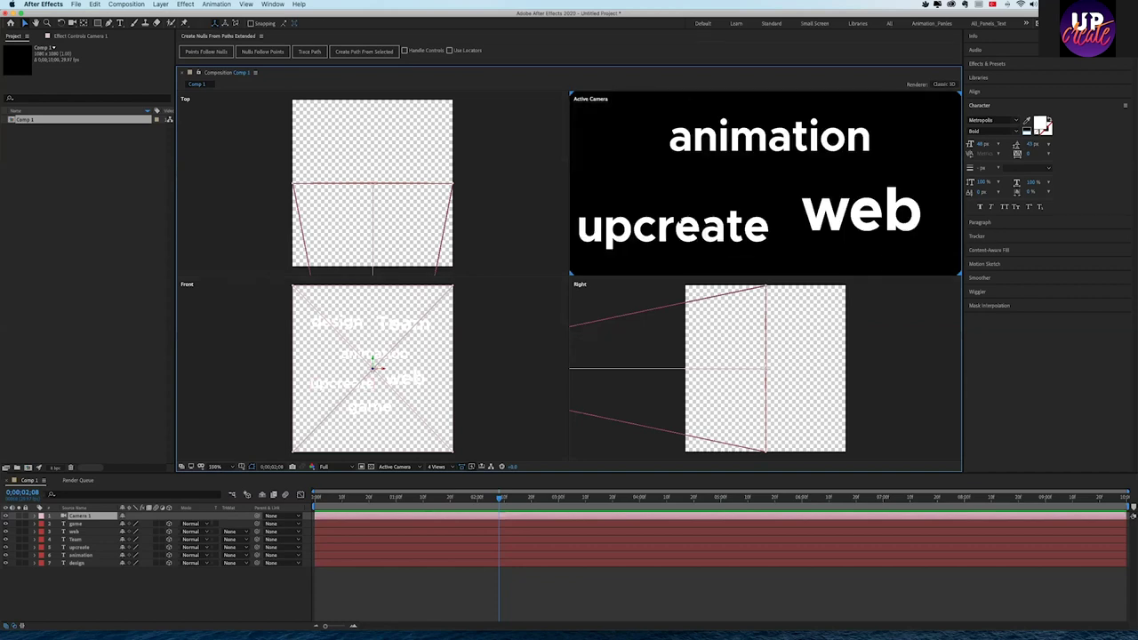
key("comma")
key("comma")
key("comma")
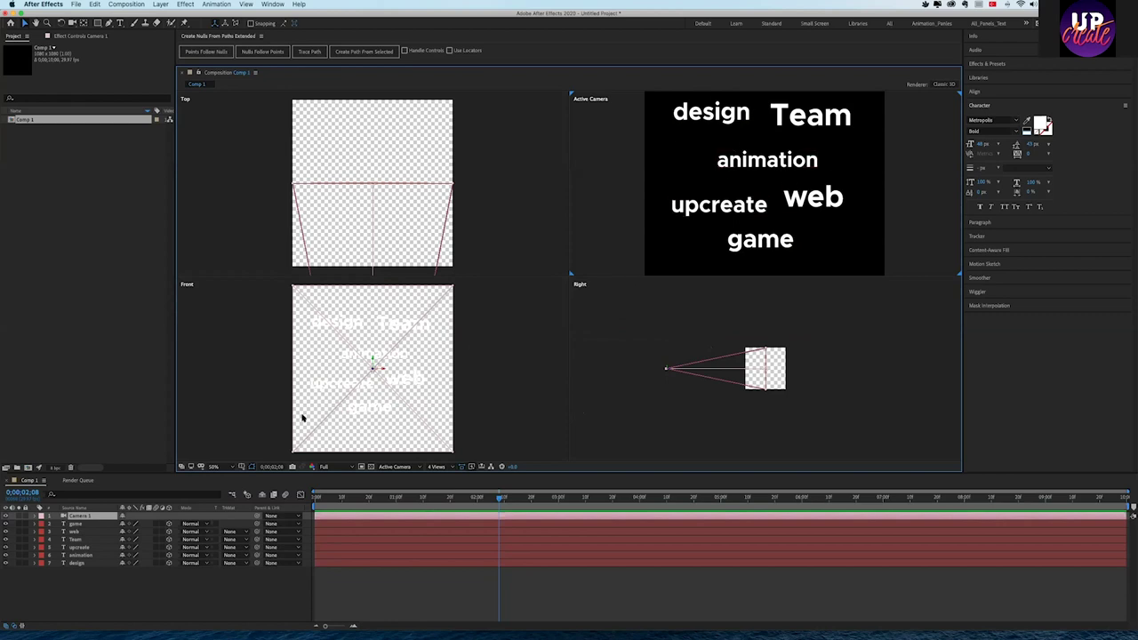
left_click(77, 564)
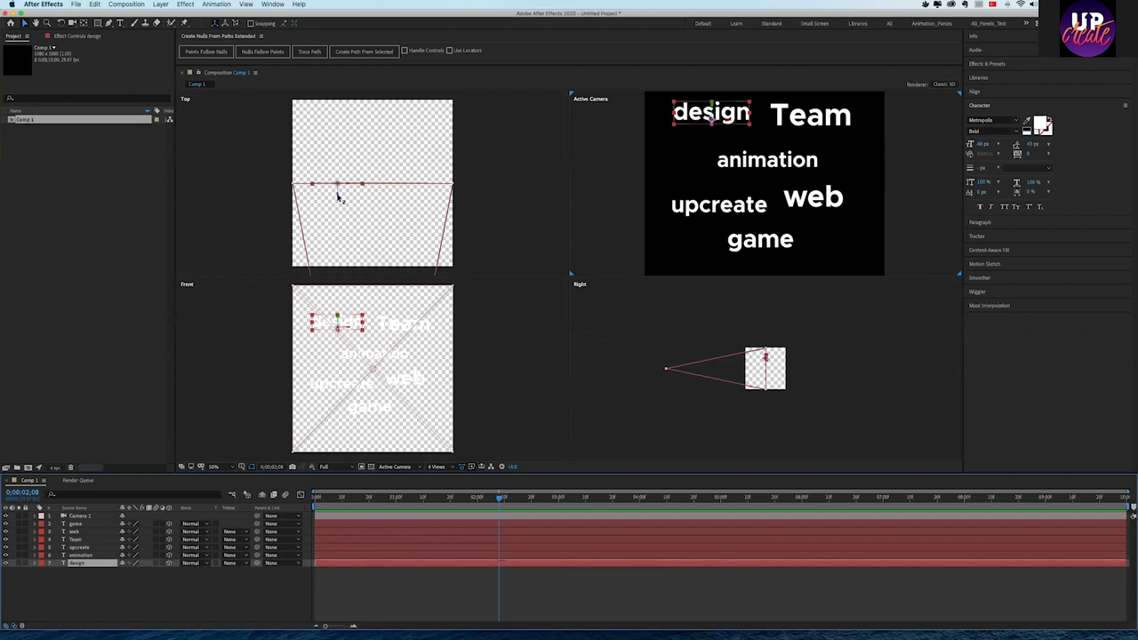
- Push the design, animation and upcreate words back along Z in the Right view
left_click_drag(337, 185, 354, 69)
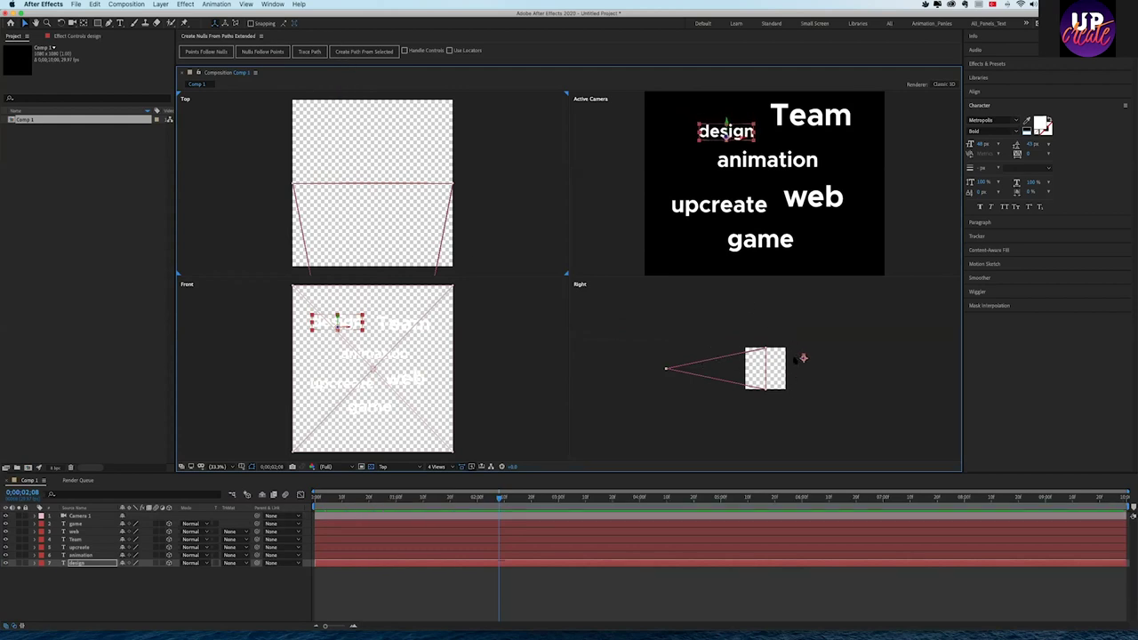
left_click_drag(802, 358, 846, 359)
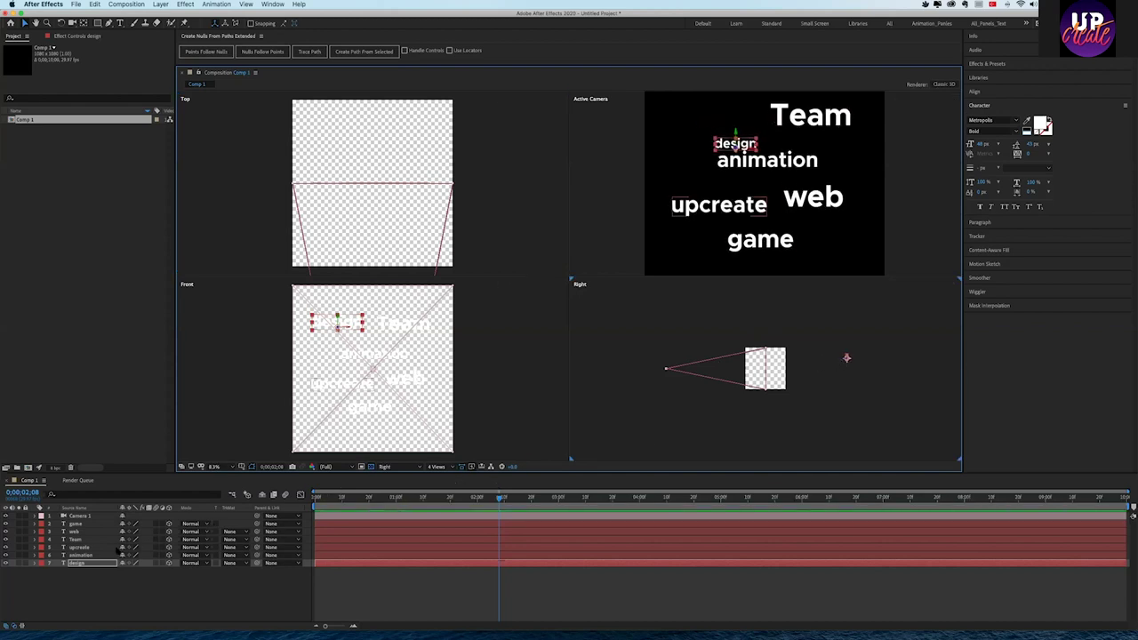
left_click(92, 554)
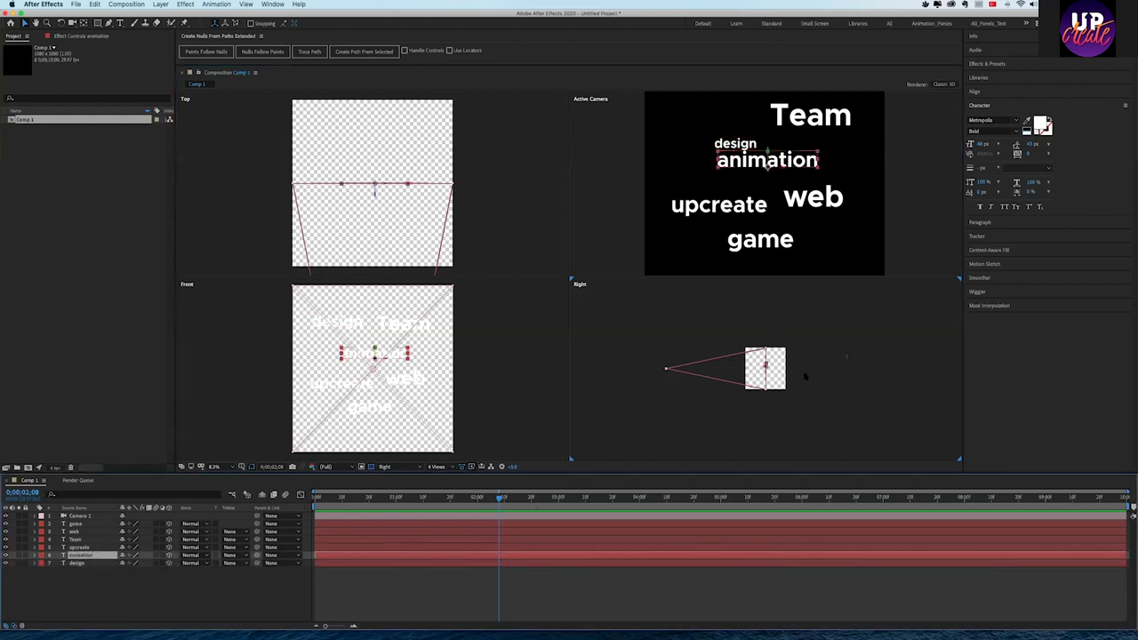
left_click_drag(765, 367, 876, 377)
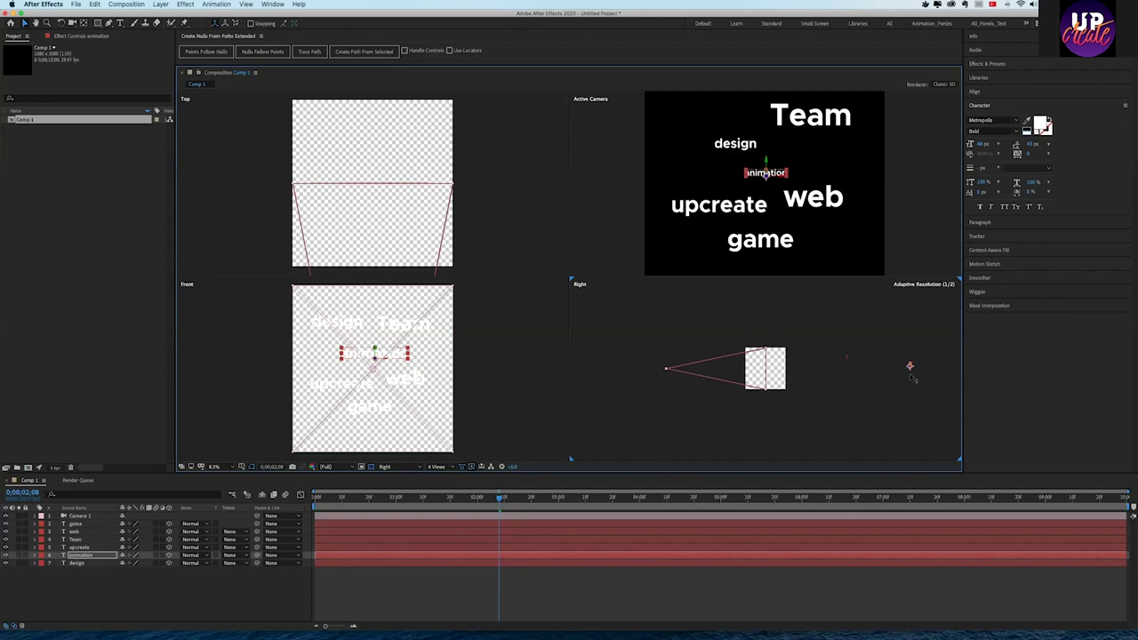
left_click_drag(877, 377, 914, 371)
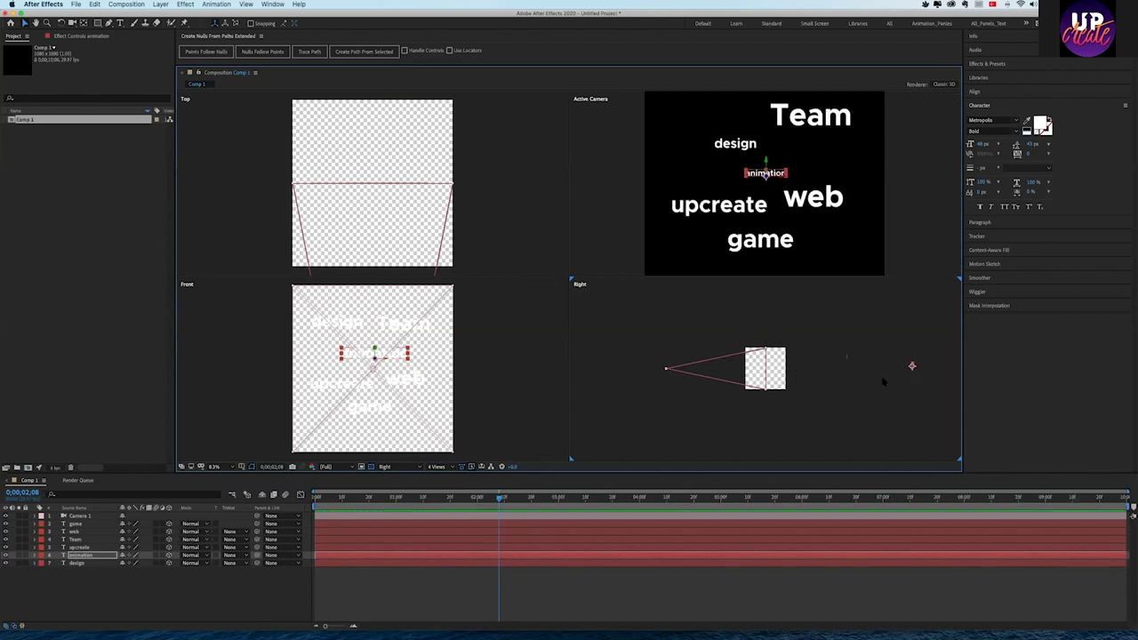
left_click_drag(881, 378, 719, 397)
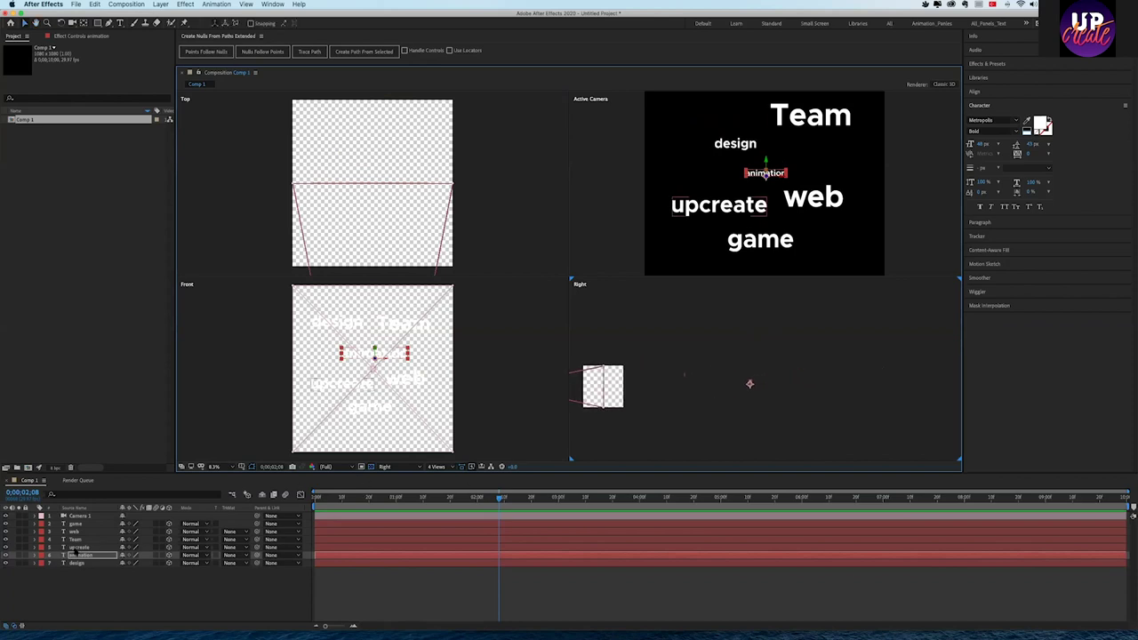
left_click(78, 547)
left_click_drag(599, 394, 816, 397)
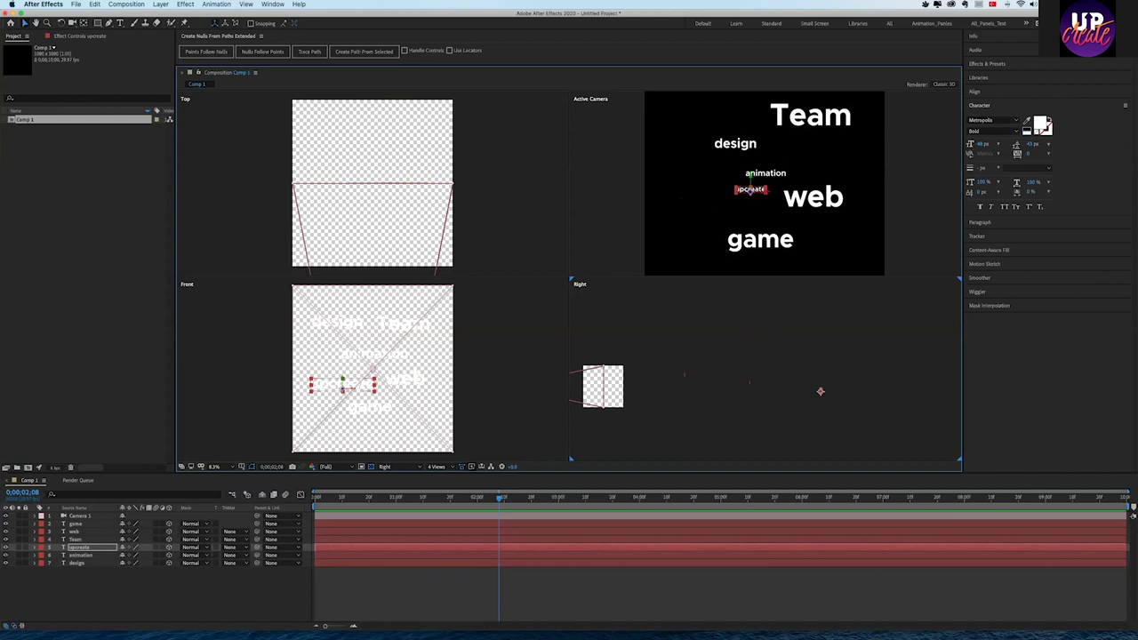
left_click(77, 540)
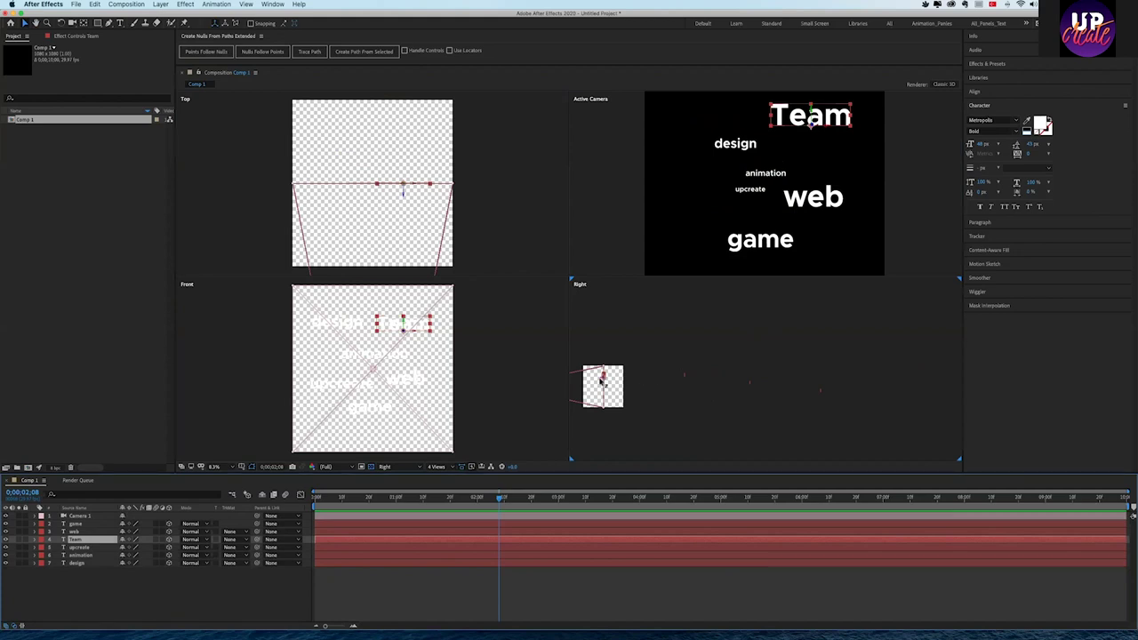
- Push Team, web and game back along Z so they cluster beneath design
left_click_drag(603, 379, 683, 377)
left_click_drag(782, 392, 893, 396)
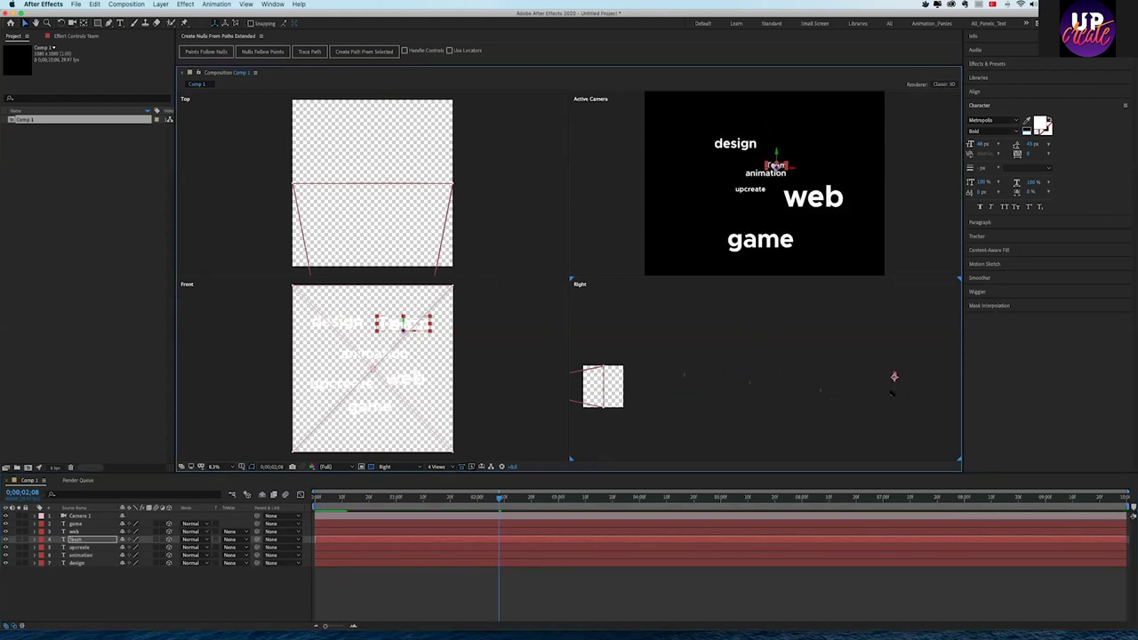
left_click(89, 531, "shift")
left_click(86, 531)
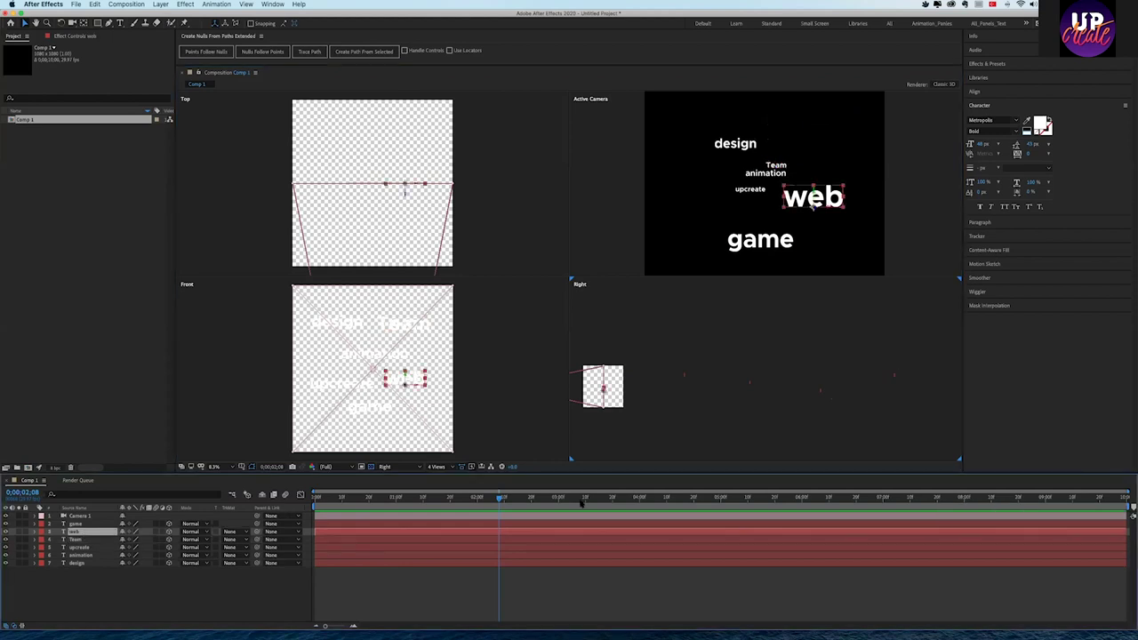
left_click_drag(604, 392, 959, 437)
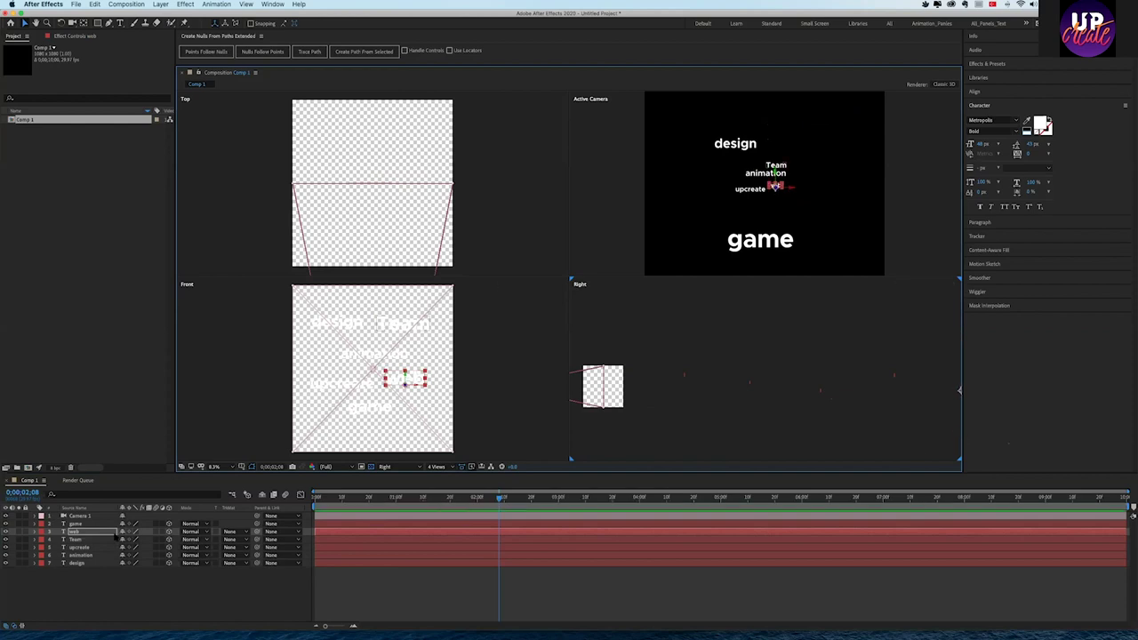
left_click(596, 385)
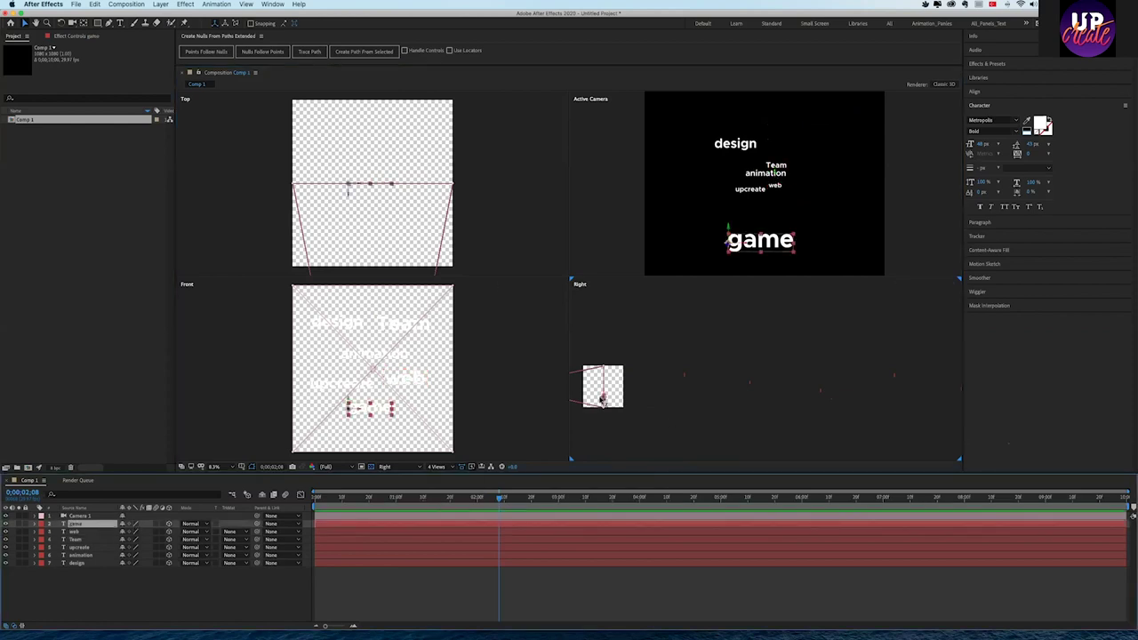
left_click_drag(600, 398, 998, 419)
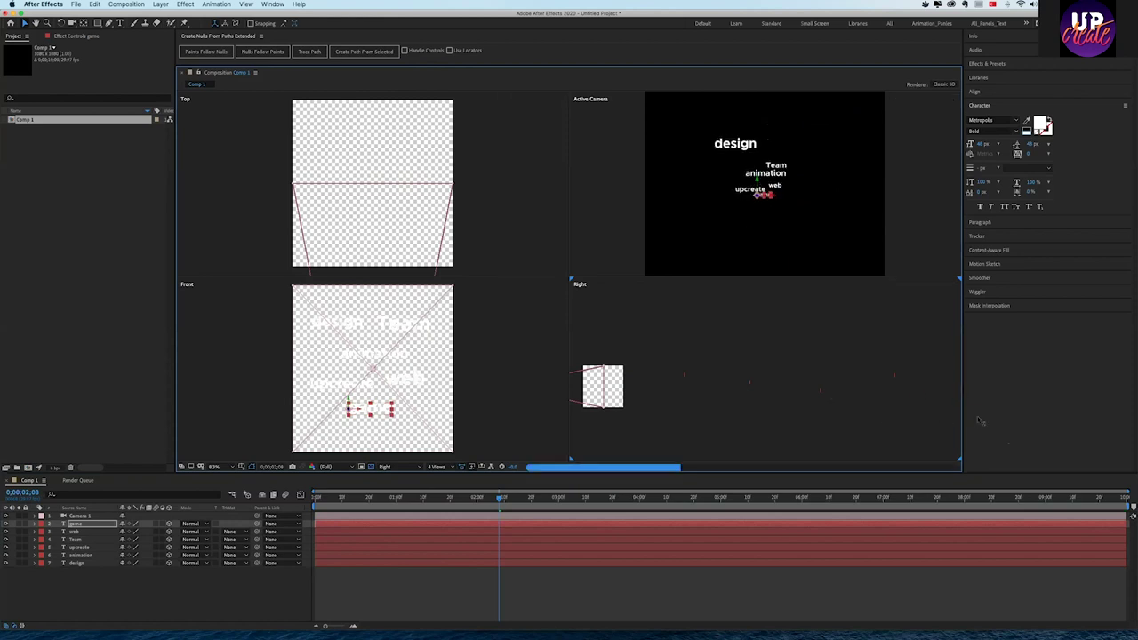
left_click_drag(893, 400, 861, 402)
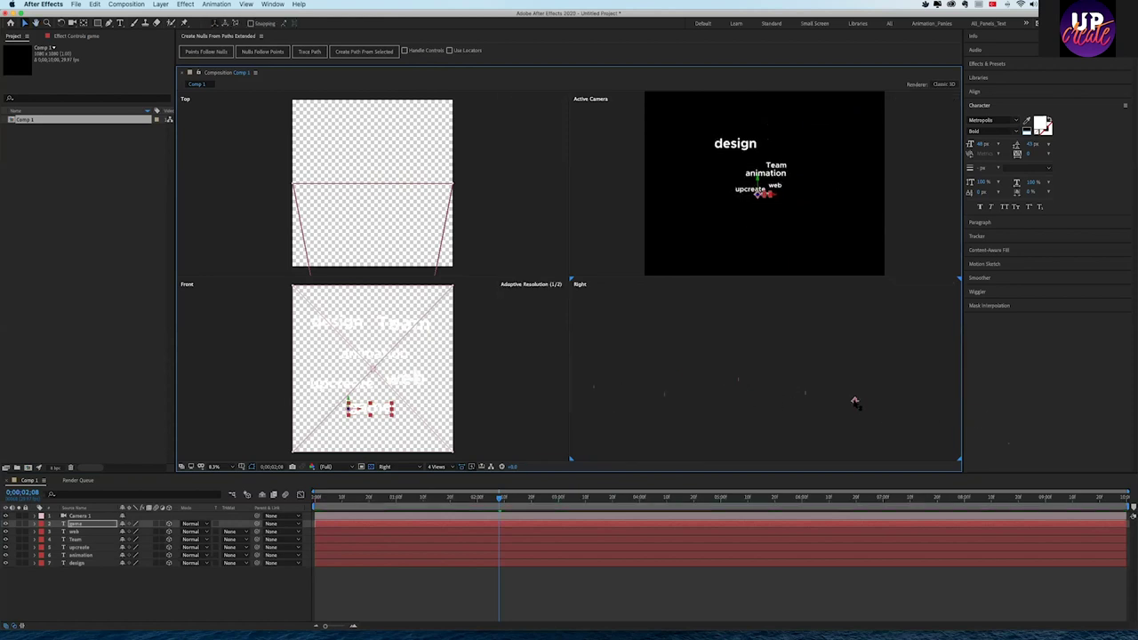
mouse_move(869, 399)
left_mouse_down()
mouse_move(685, 383)
mouse_move(716, 378)
left_mouse_up()
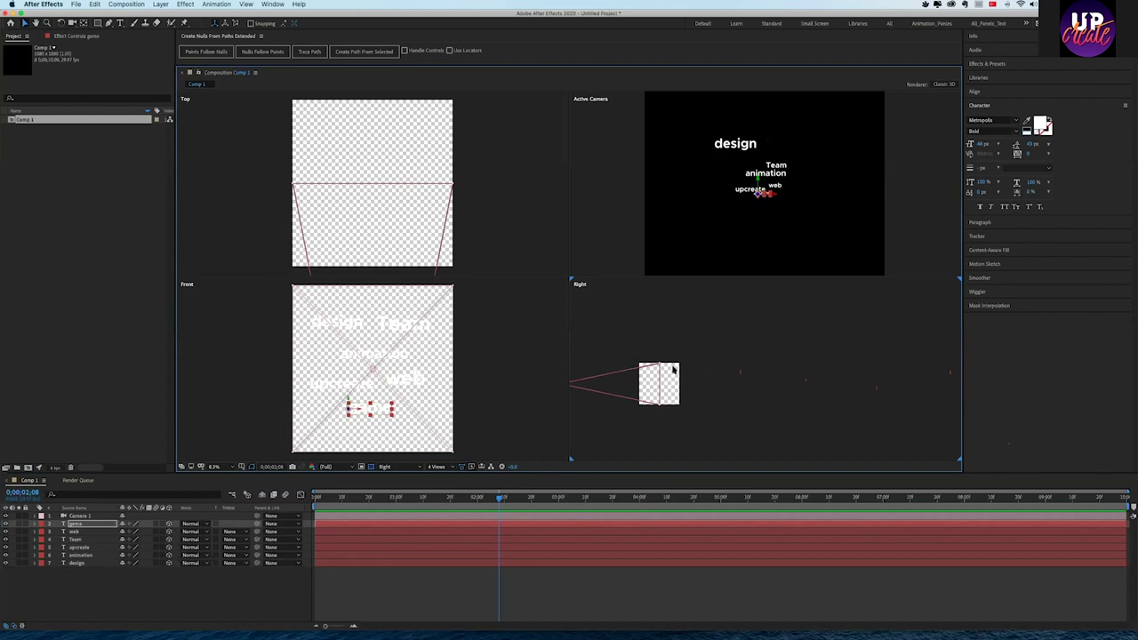
scroll(464, 192, "down", 10)
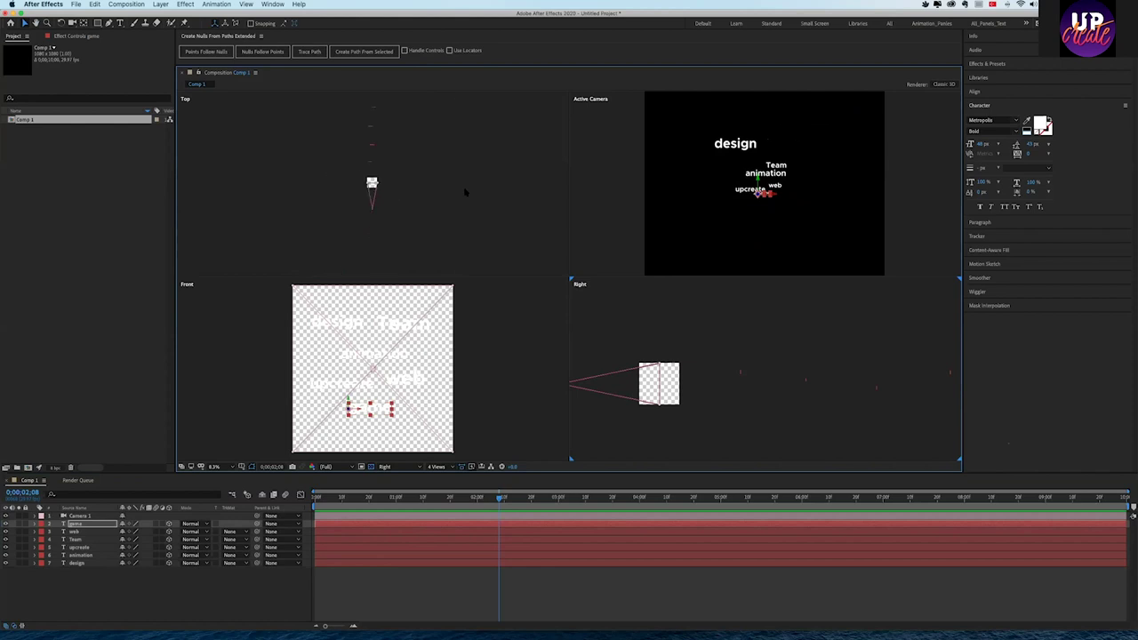
key("v")
- Return the viewer to a single camera view at 25% zoom and go to the start
left_click(437, 467)
left_click(441, 477)
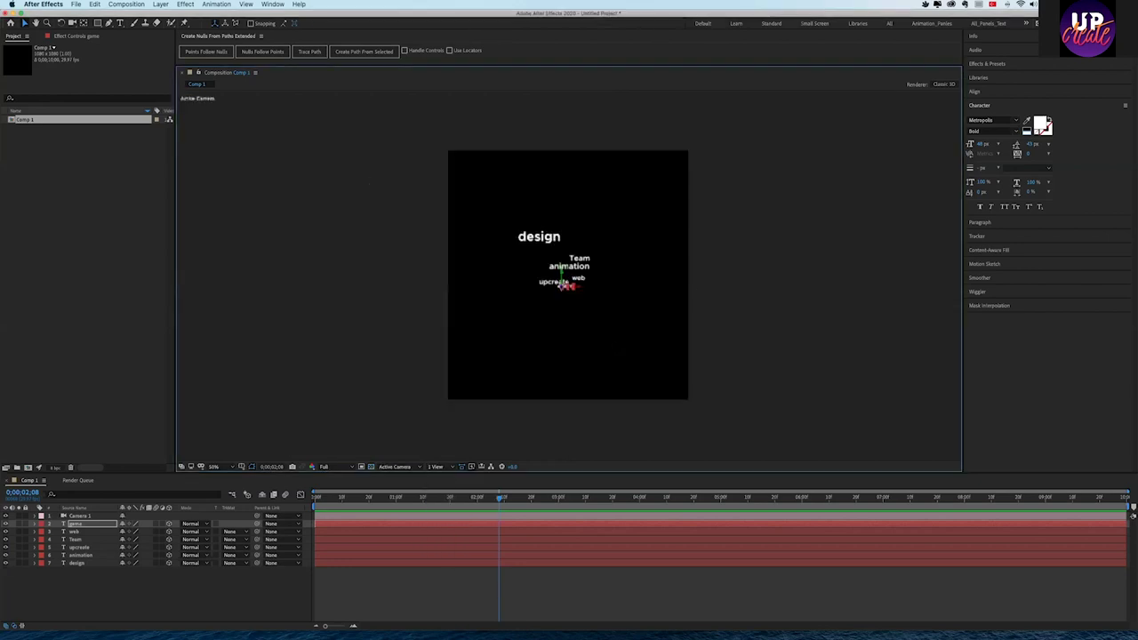
key("period")
key("comma")
key("comma")
key("period")
key("period")
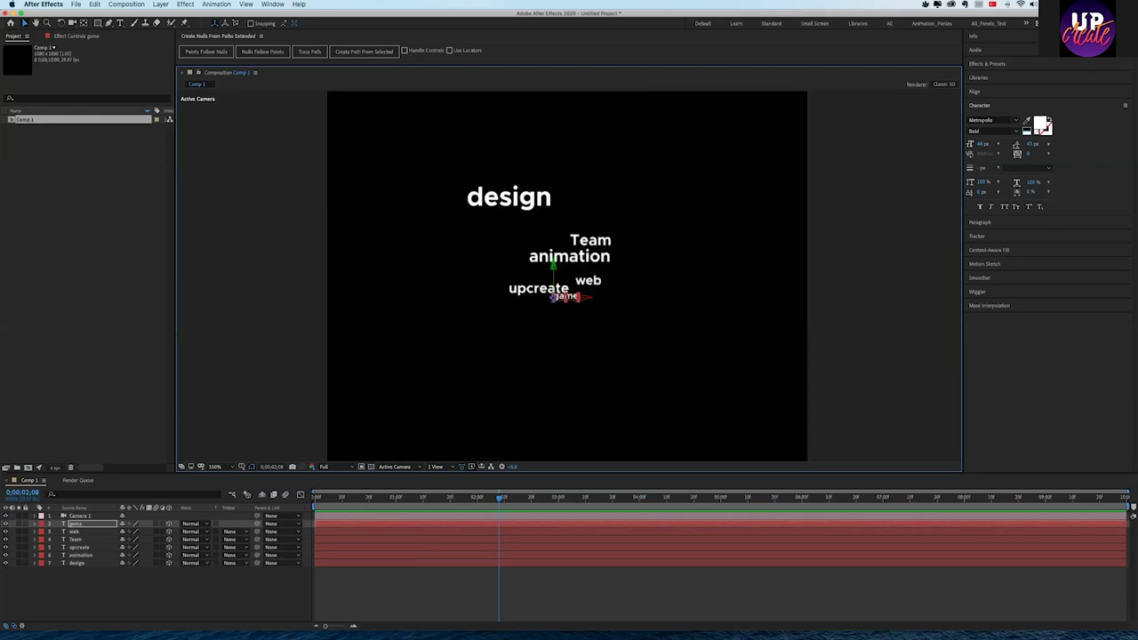
key("comma")
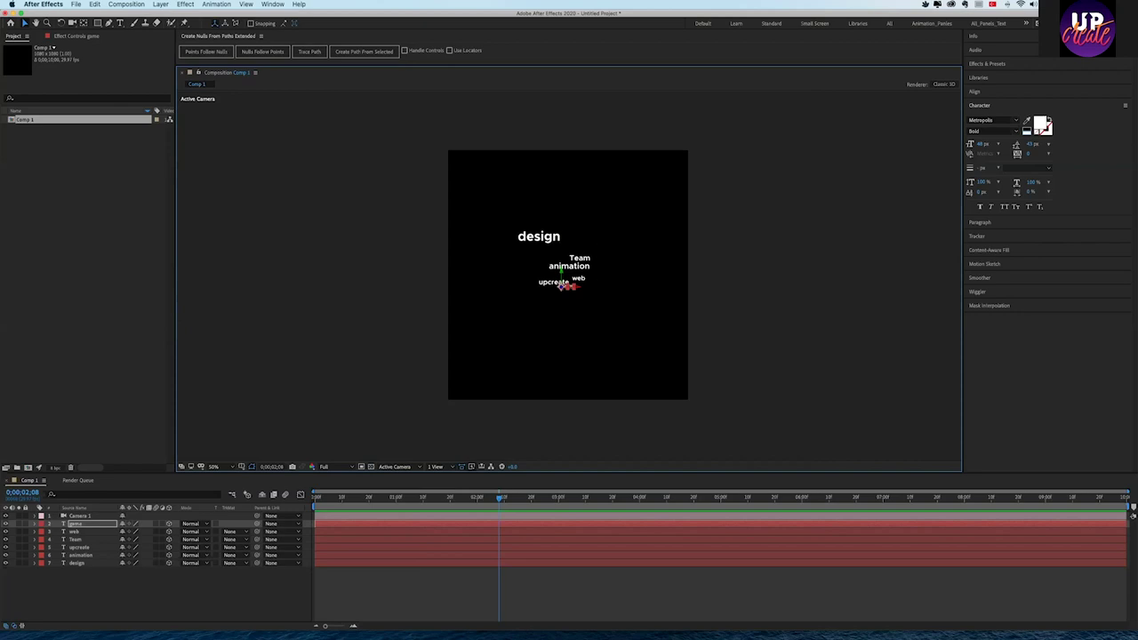
left_click(316, 500)
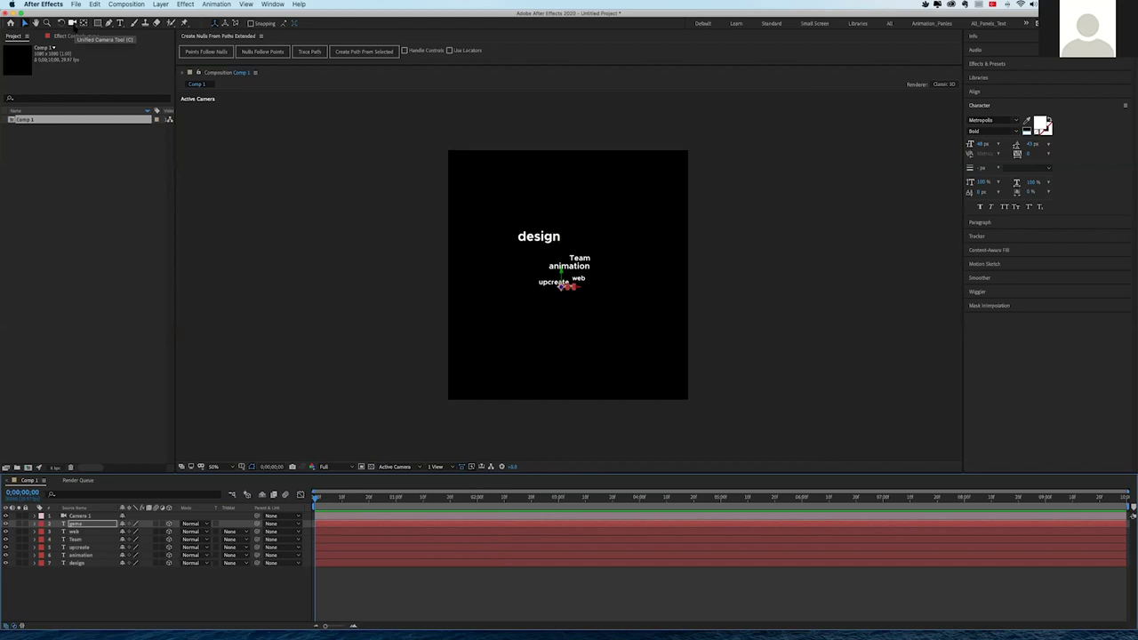
- Dolly Camera 1 toward the text so design appears large at the upper left
left_click(72, 23)
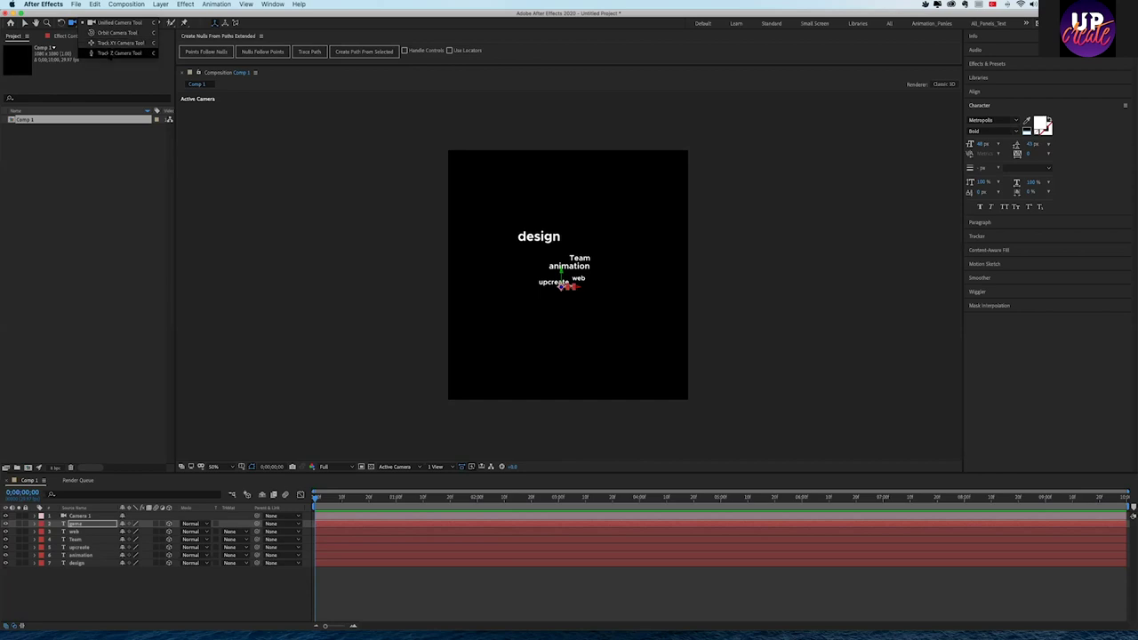
left_click(120, 52)
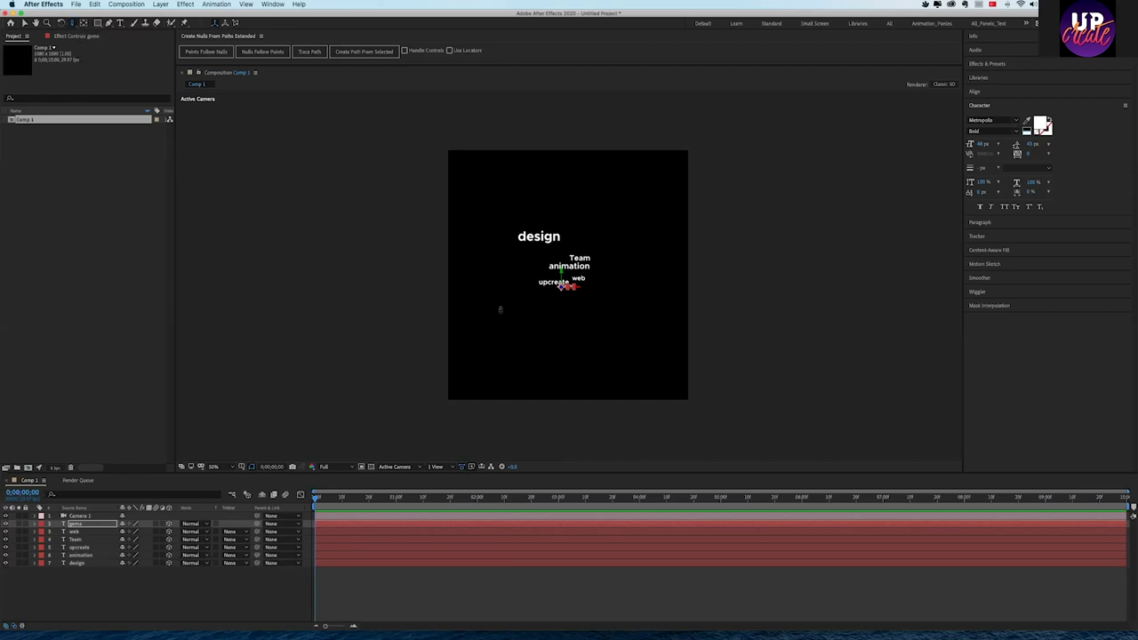
left_click_drag(506, 296, 508, 342)
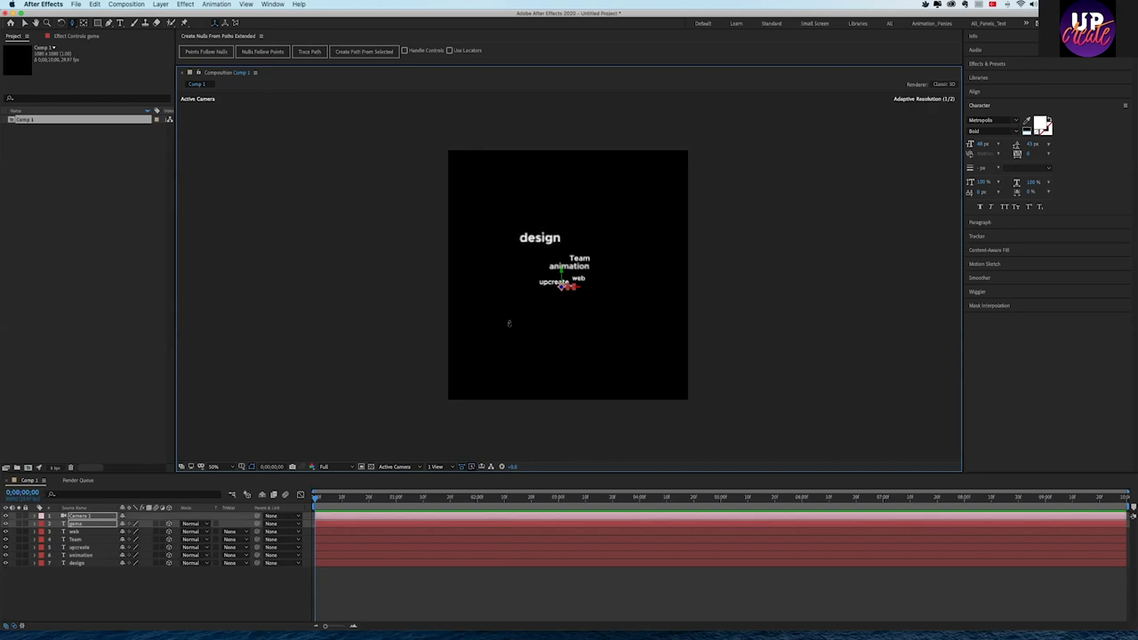
mouse_move(508, 342)
left_mouse_down()
mouse_move(621, 311)
mouse_move(617, 119)
left_mouse_up()
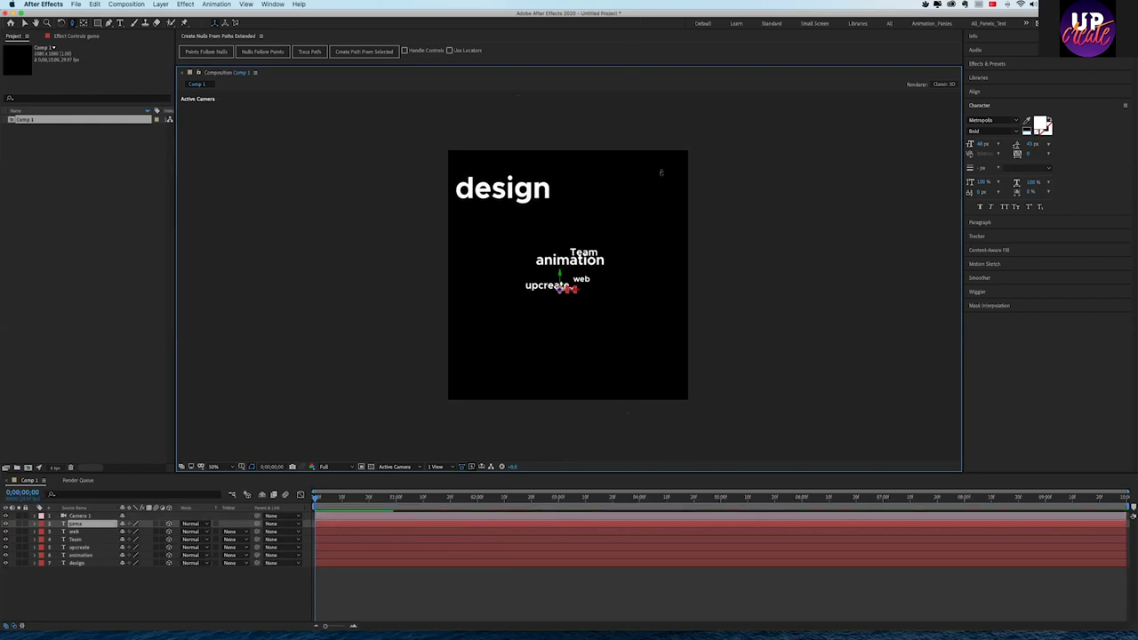
left_click_drag(661, 330, 660, 487)
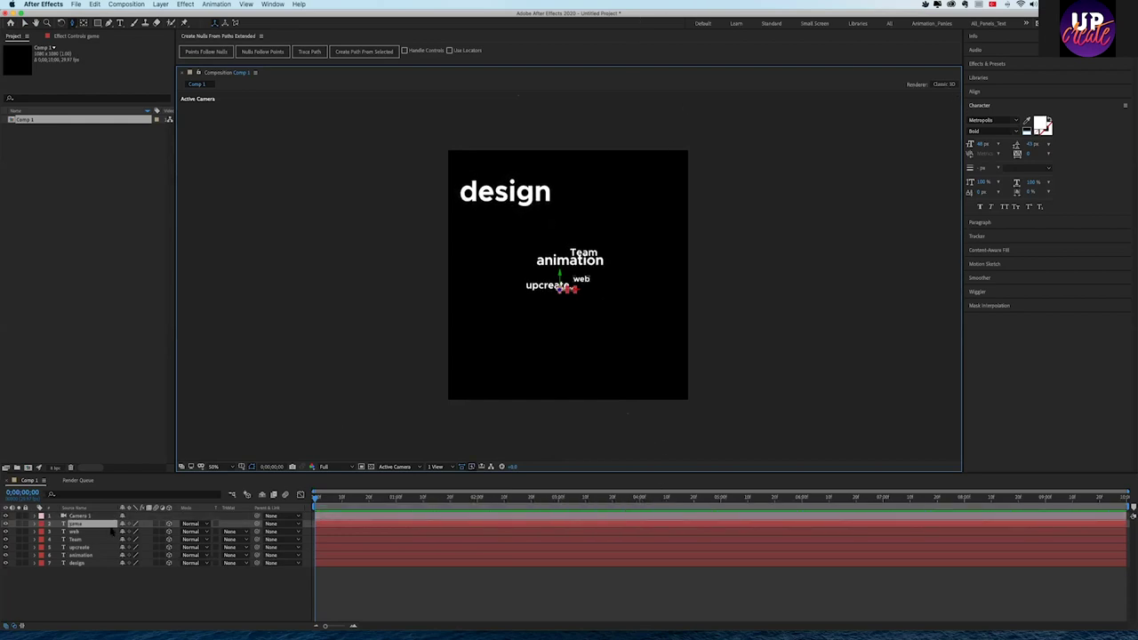
left_click(80, 516)
left_click(36, 517)
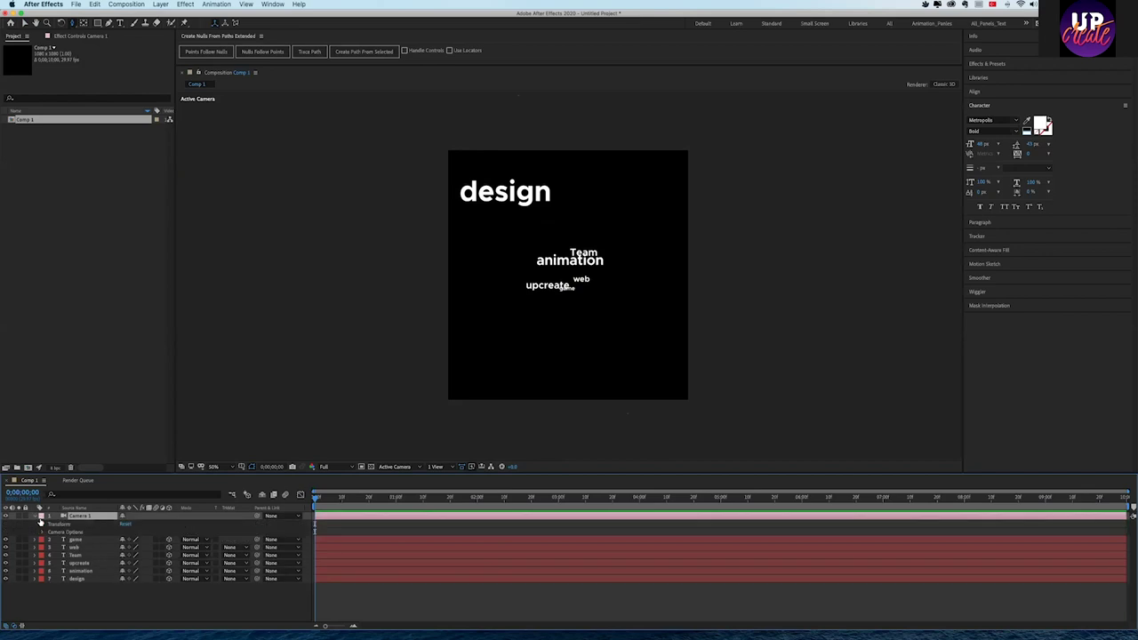
- Scrub Camera 1's Position Z so the text sits slightly further back
left_click(42, 524)
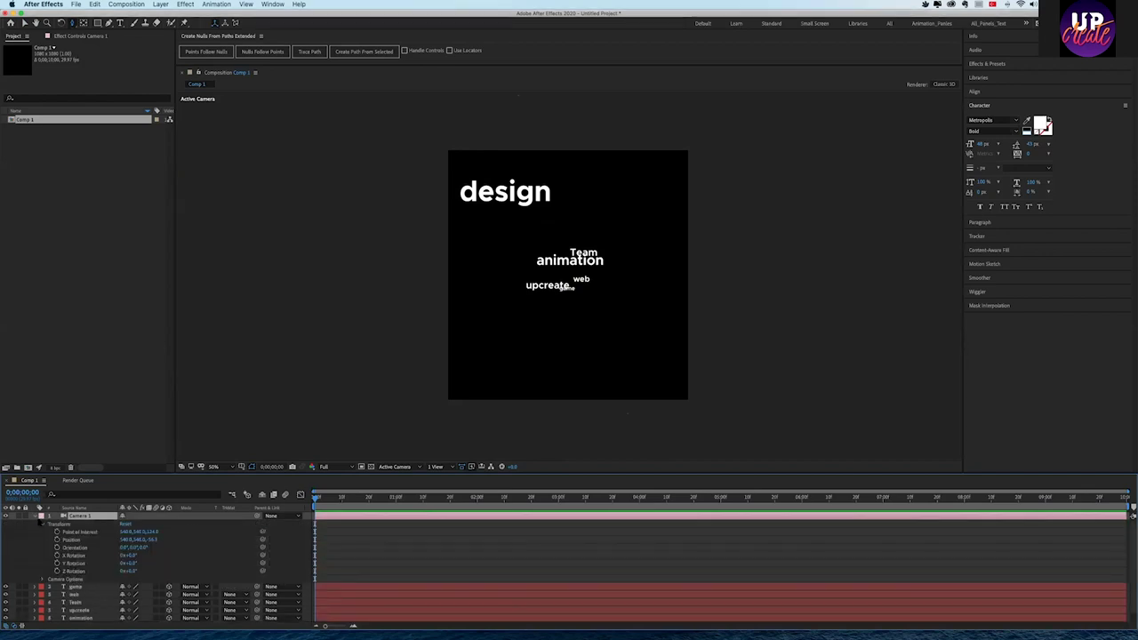
left_click_drag(152, 538, 440, 534)
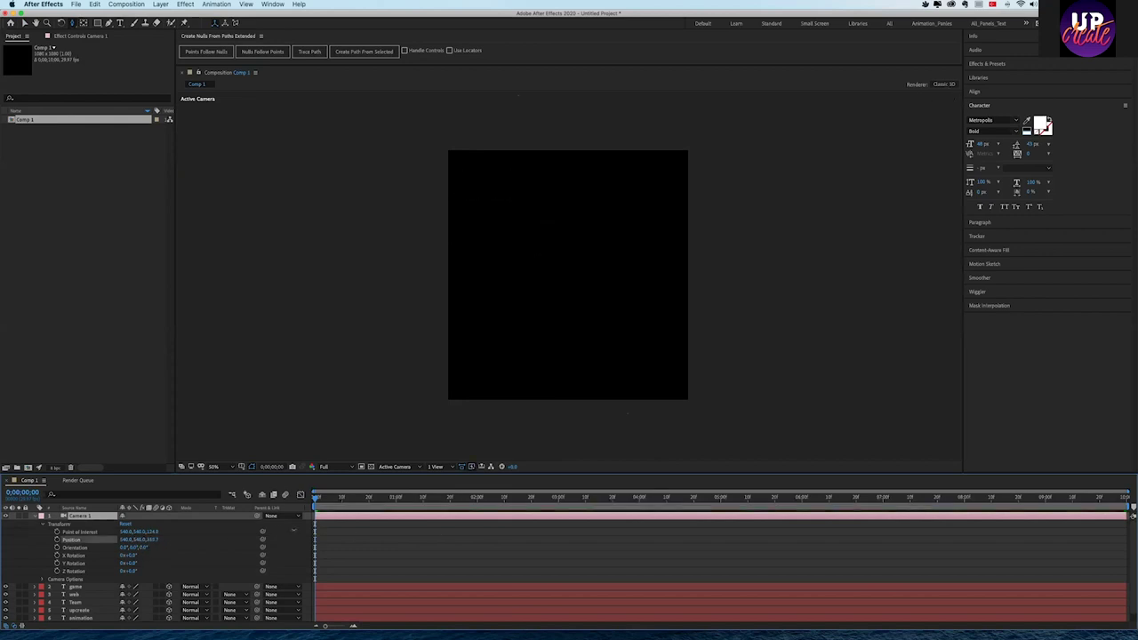
left_click_drag(294, 529, 236, 528)
left_click_drag(149, 539, 158, 541)
left_click(44, 524)
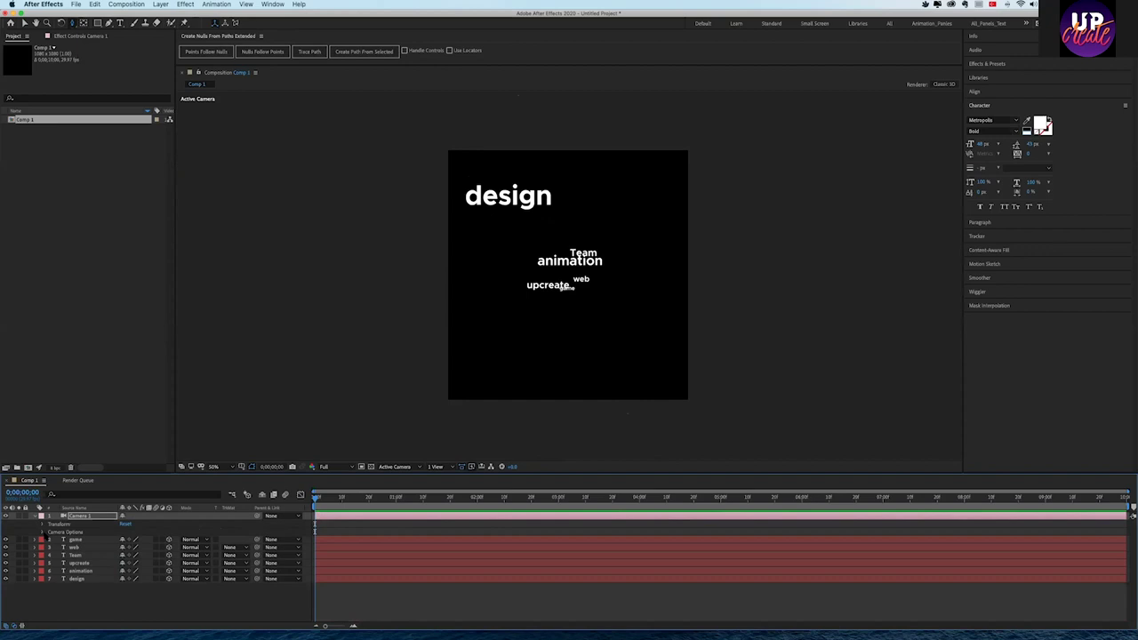
- Review Camera 1's lens and focus options, then collapse the camera layer
left_click(42, 532)
scroll(106, 602, "down", 5)
scroll(105, 602, "up", 5)
scroll(104, 597, "up", 1)
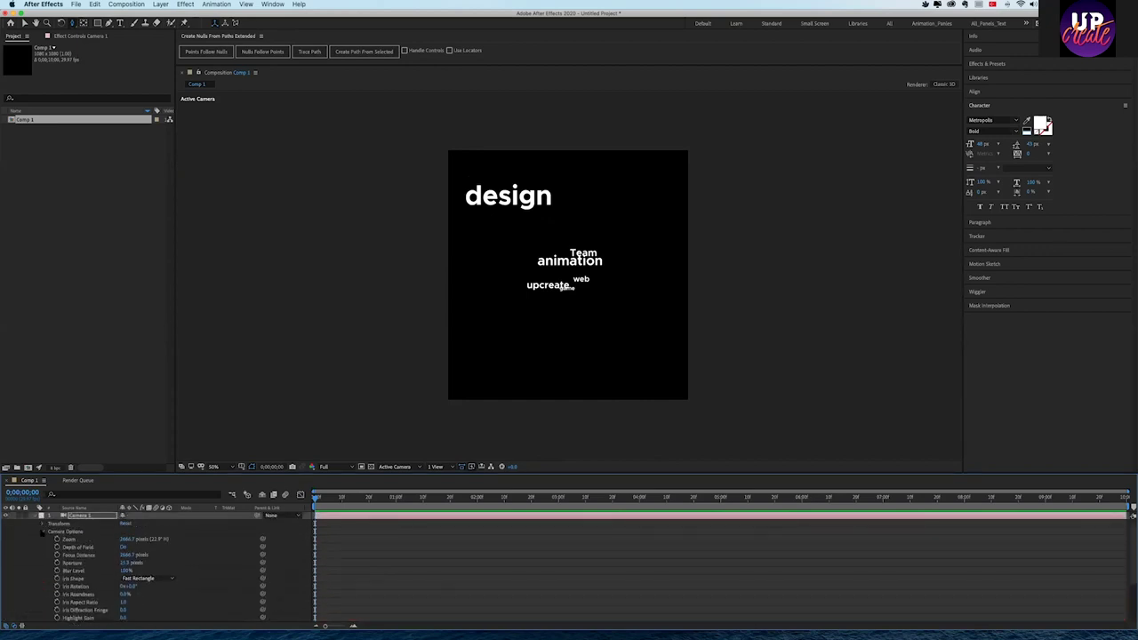
left_click(42, 531)
left_click(37, 517)
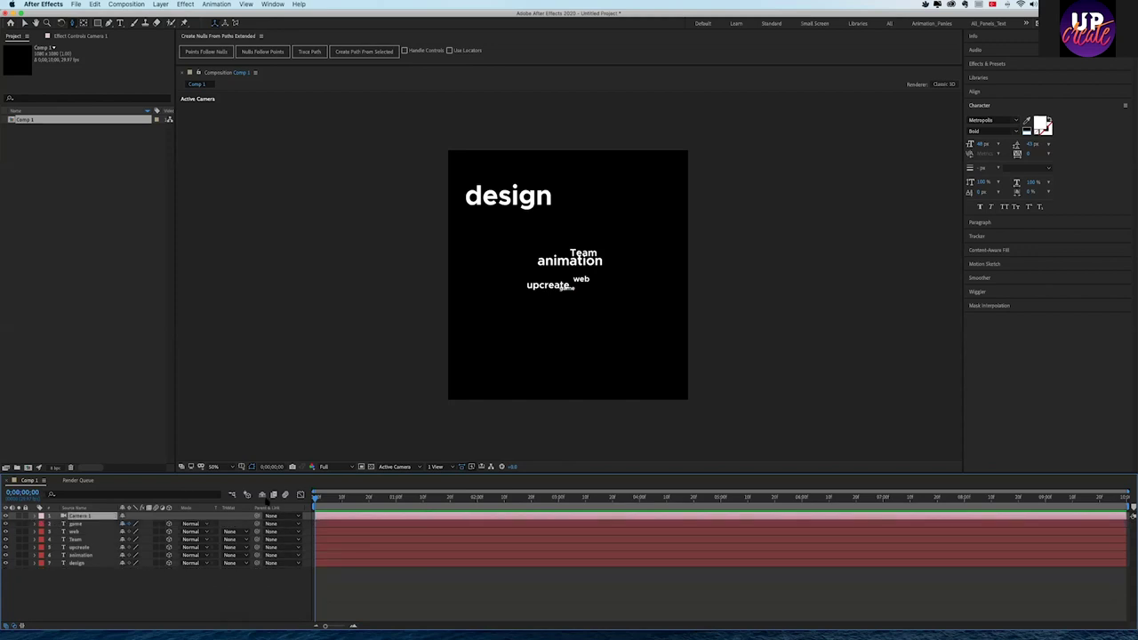
left_click(435, 467)
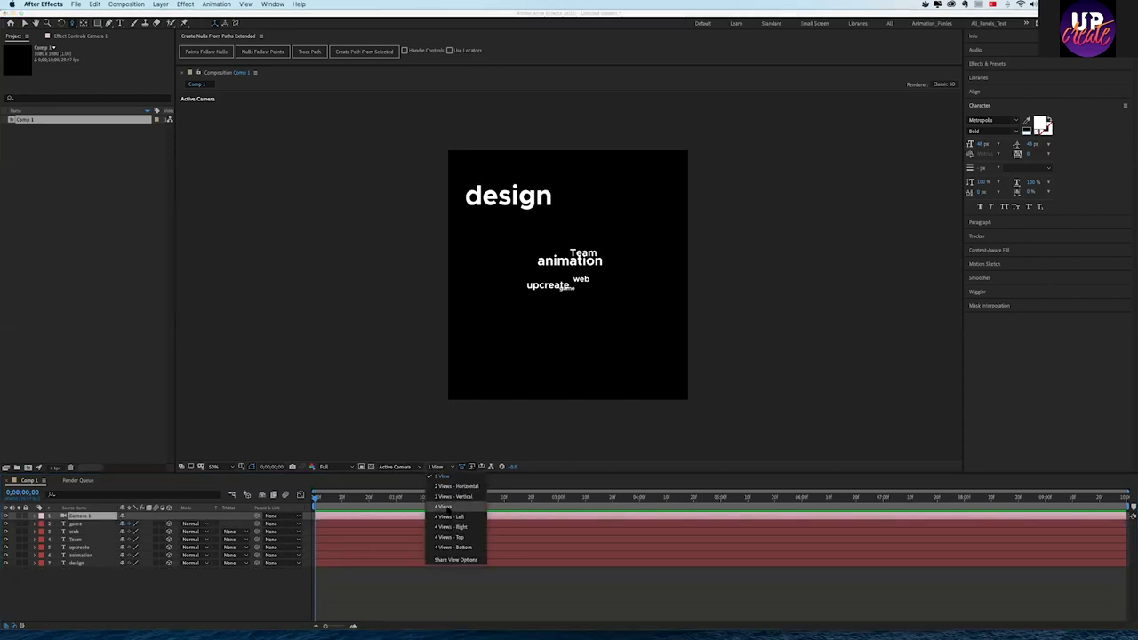
- Switch to 4 Views and pull Camera 1 back from the text in the Right view
left_click(443, 507)
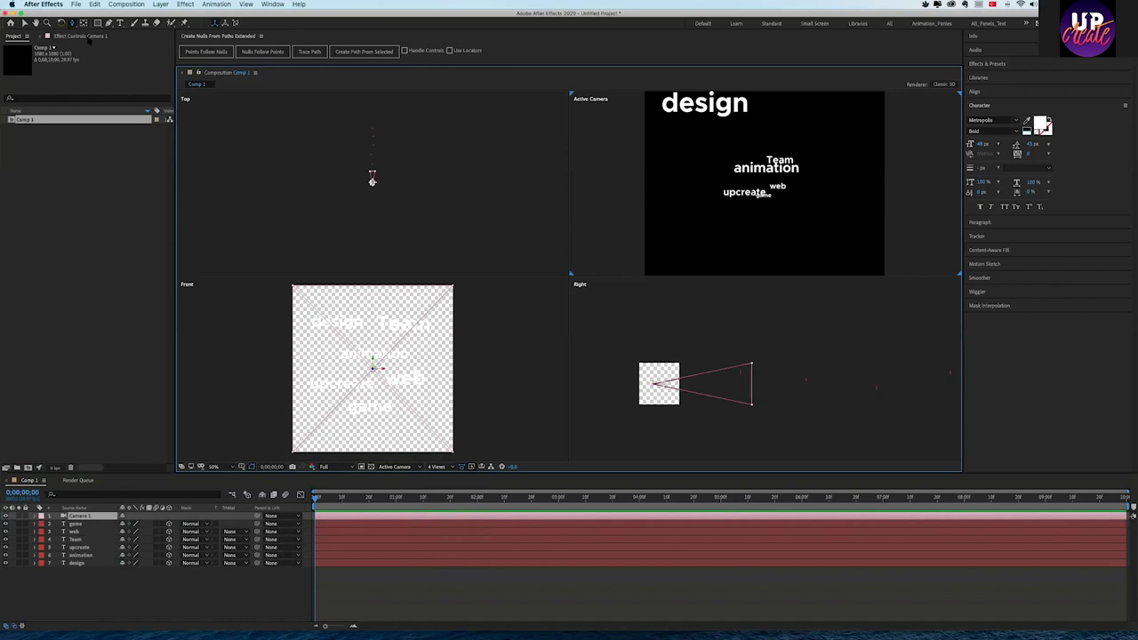
key("v")
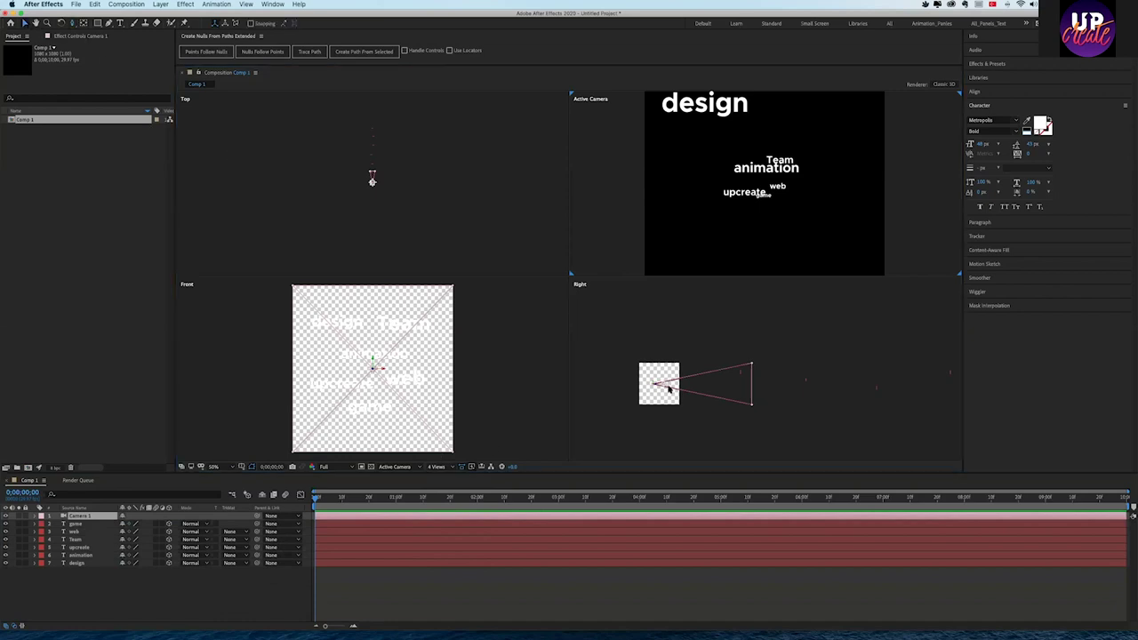
left_click_drag(658, 385, 595, 384)
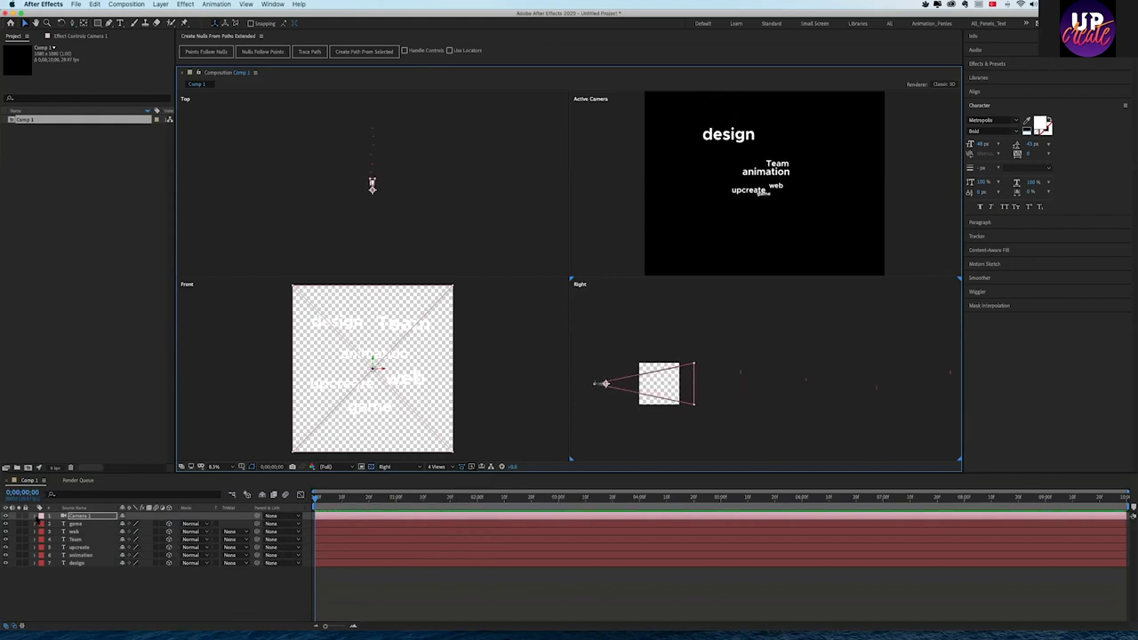
left_click(35, 517)
left_click(42, 524)
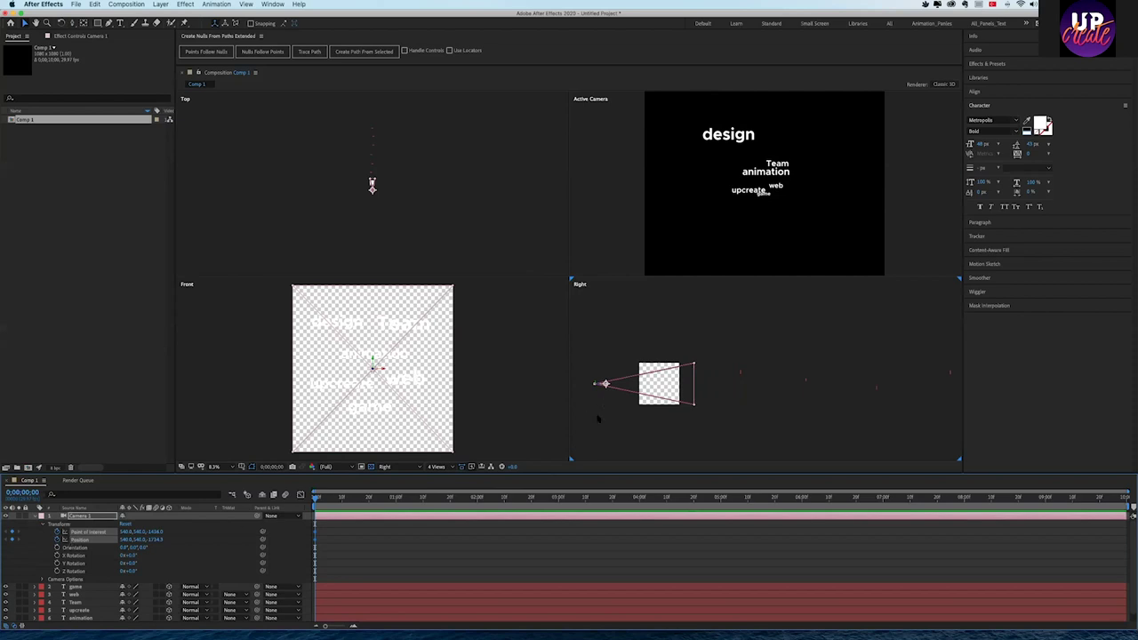
- At the last frame, move the camera forward past game to keyframe its Position
left_click_drag(1113, 509, 1131, 512)
mouse_move(603, 385)
left_mouse_down()
mouse_move(722, 404)
mouse_move(1046, 417)
left_mouse_up()
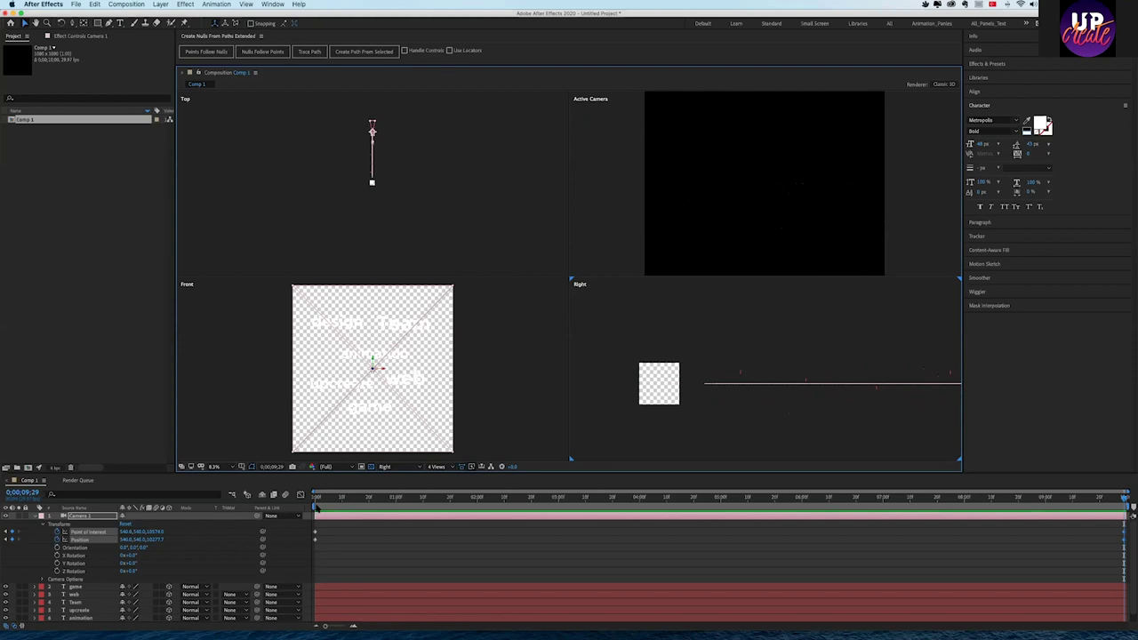
left_click(317, 499)
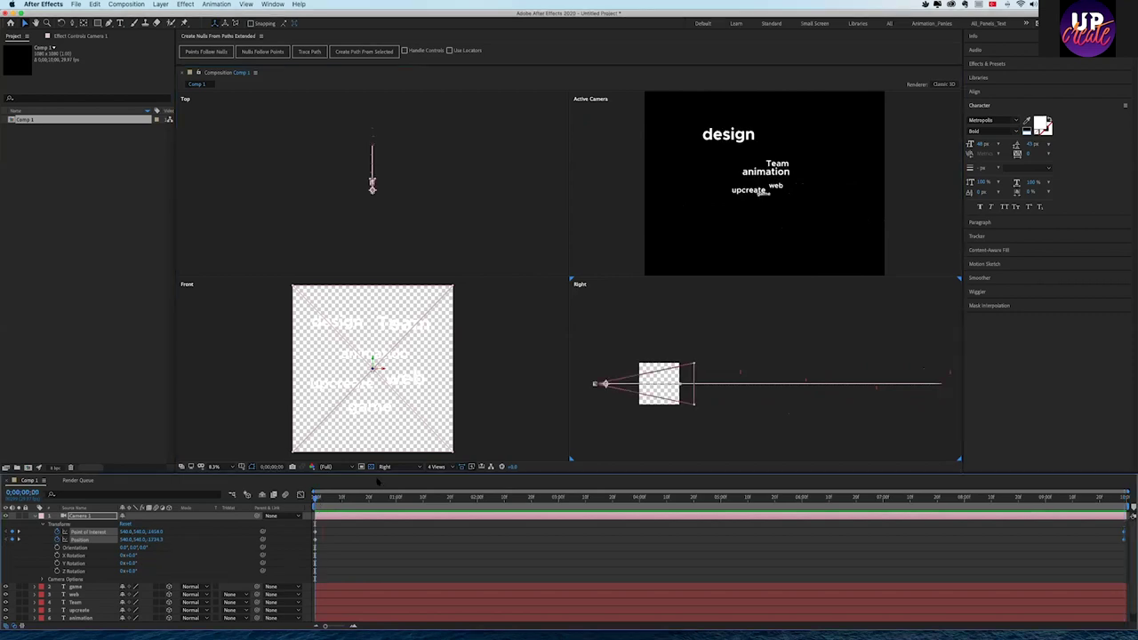
- Play Camera 1's fly-through past the six words from the start, then stop it
key("space")
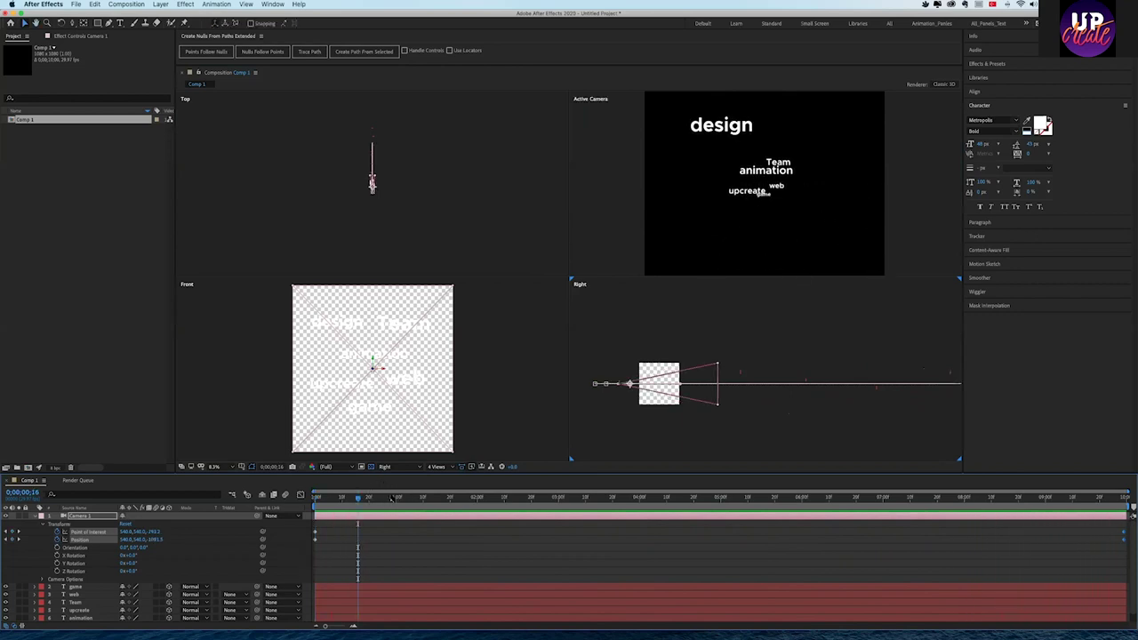
key("space")
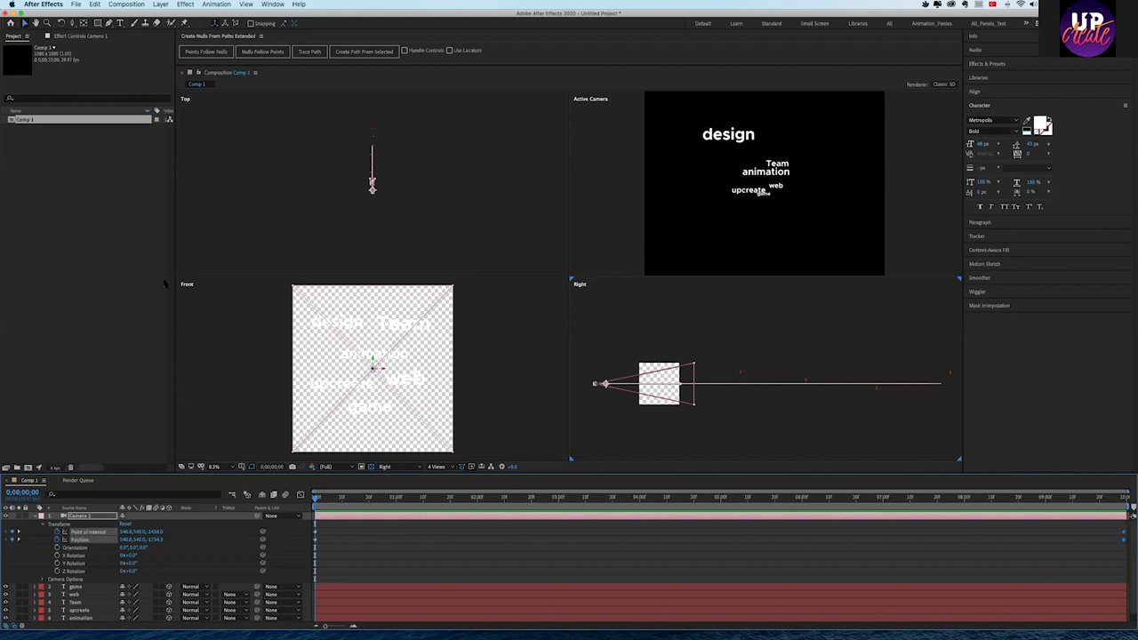
left_click(437, 467)
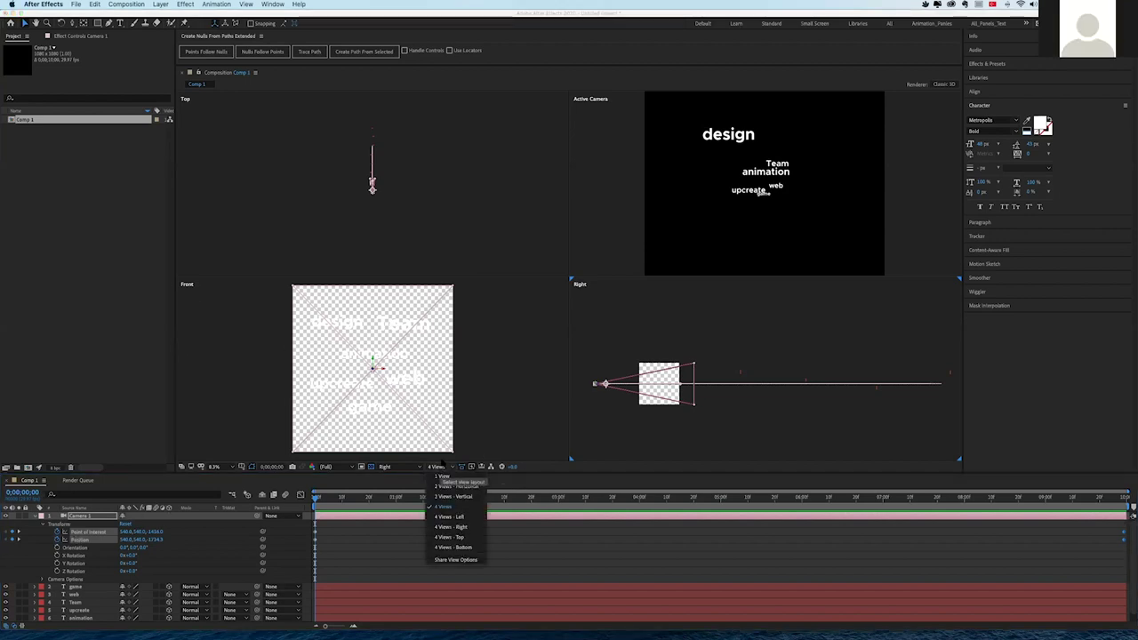
- Switch back to a single Active Camera view and pan the camera with Track XY to reframe the text
left_click(442, 476)
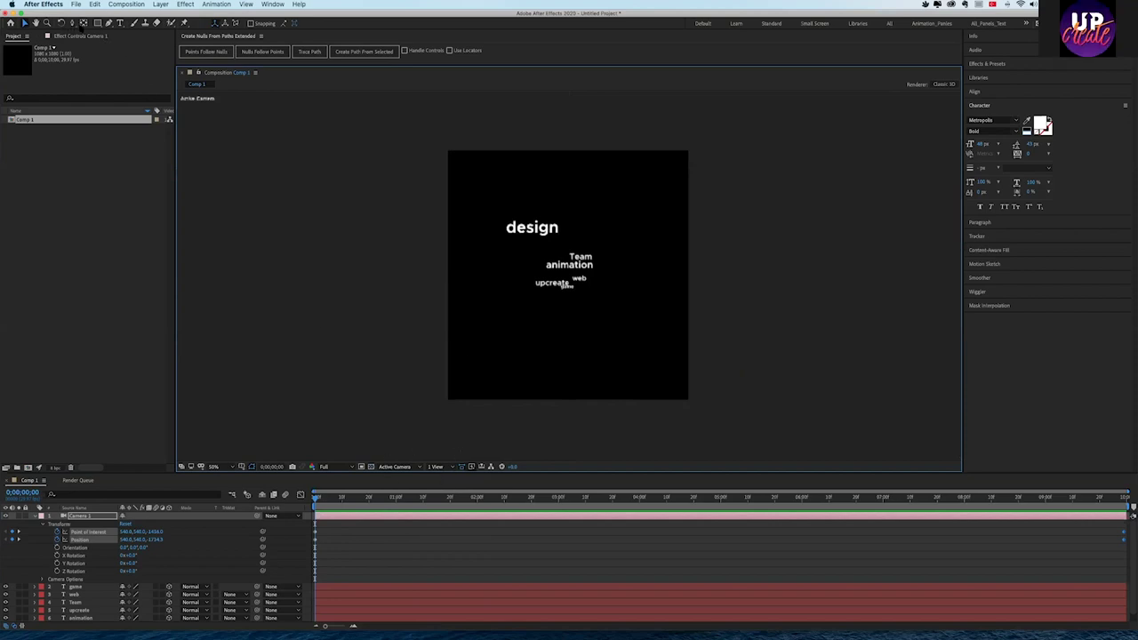
left_click(71, 24)
left_click(98, 42)
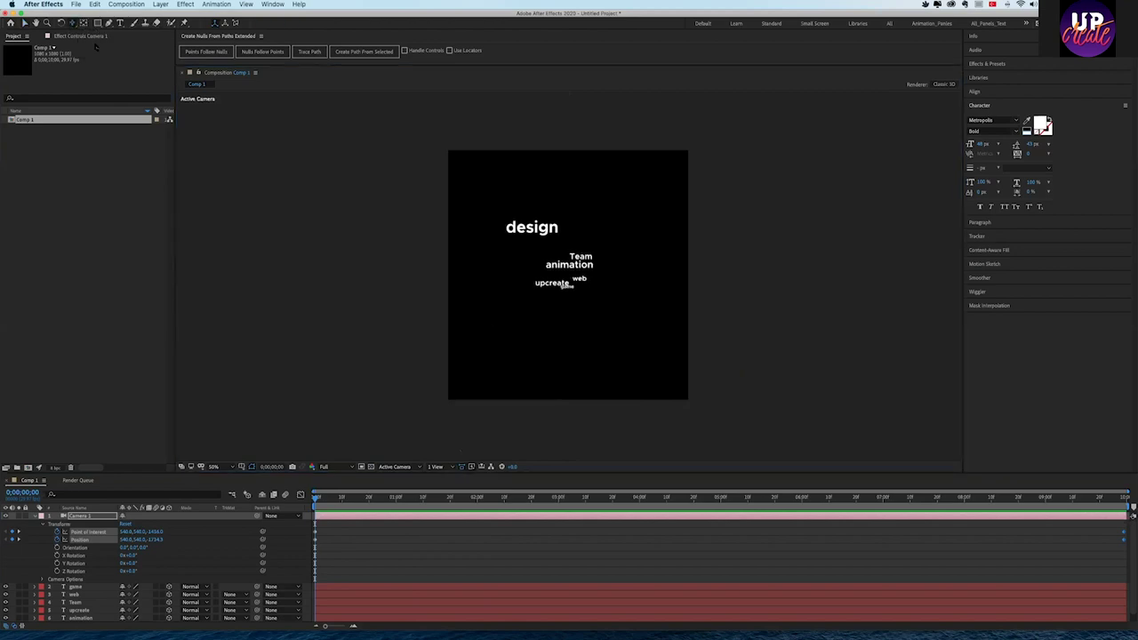
mouse_move(569, 346)
left_mouse_down()
mouse_move(687, 366)
mouse_move(585, 136)
mouse_move(537, 253)
left_mouse_up()
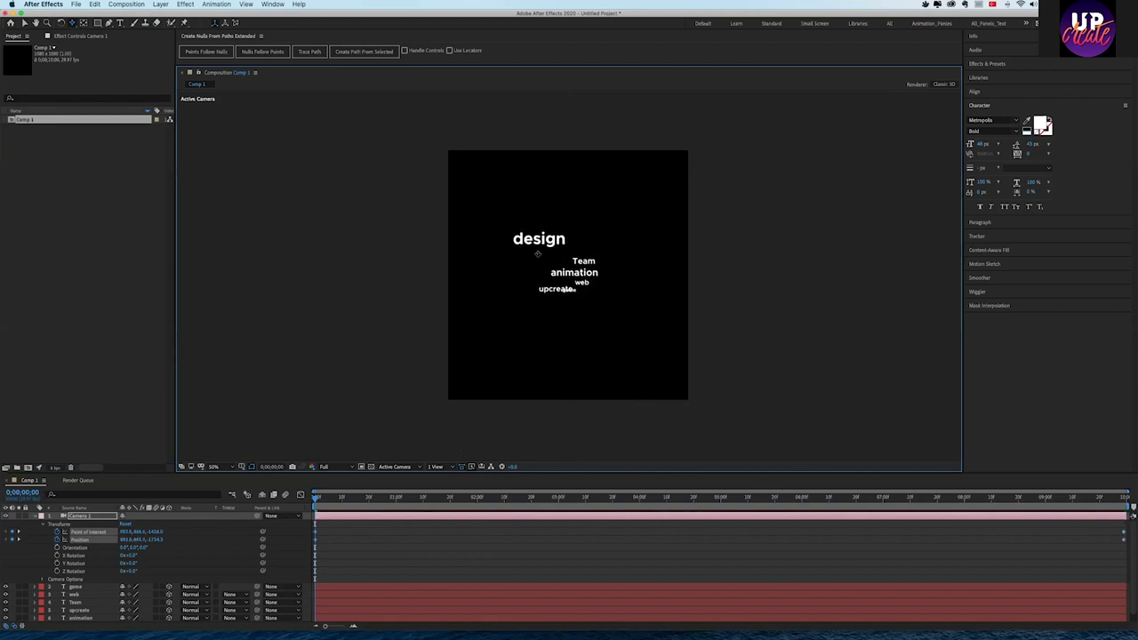
- Scrub and play the animation, then pan the camera's start position to centre the words
left_click_drag(320, 503, 687, 513)
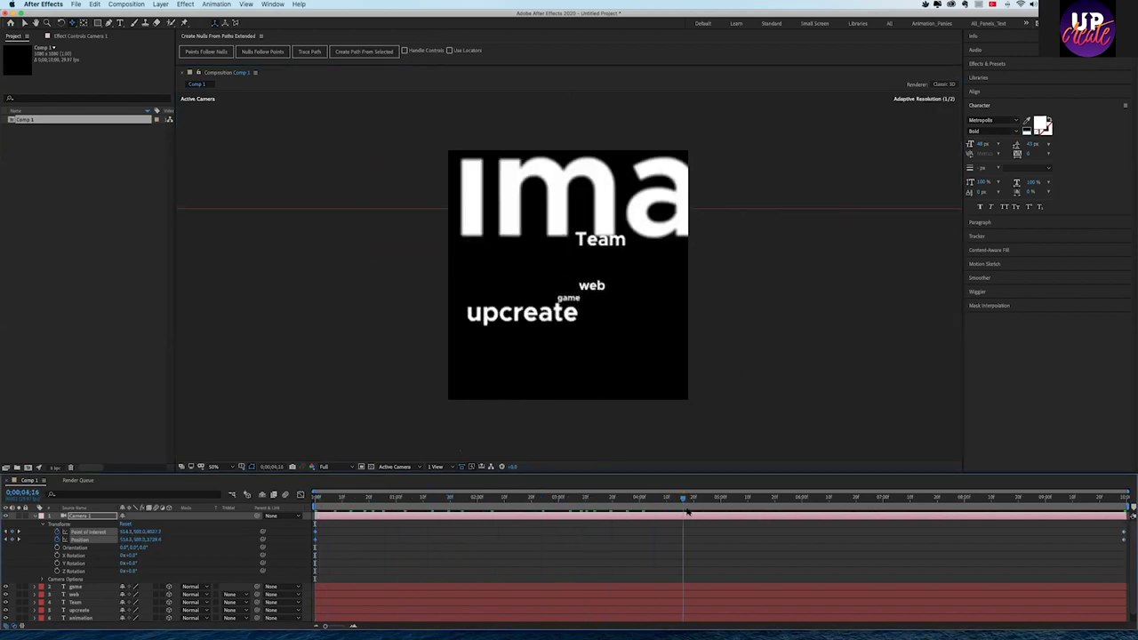
left_click_drag(755, 523, 316, 521)
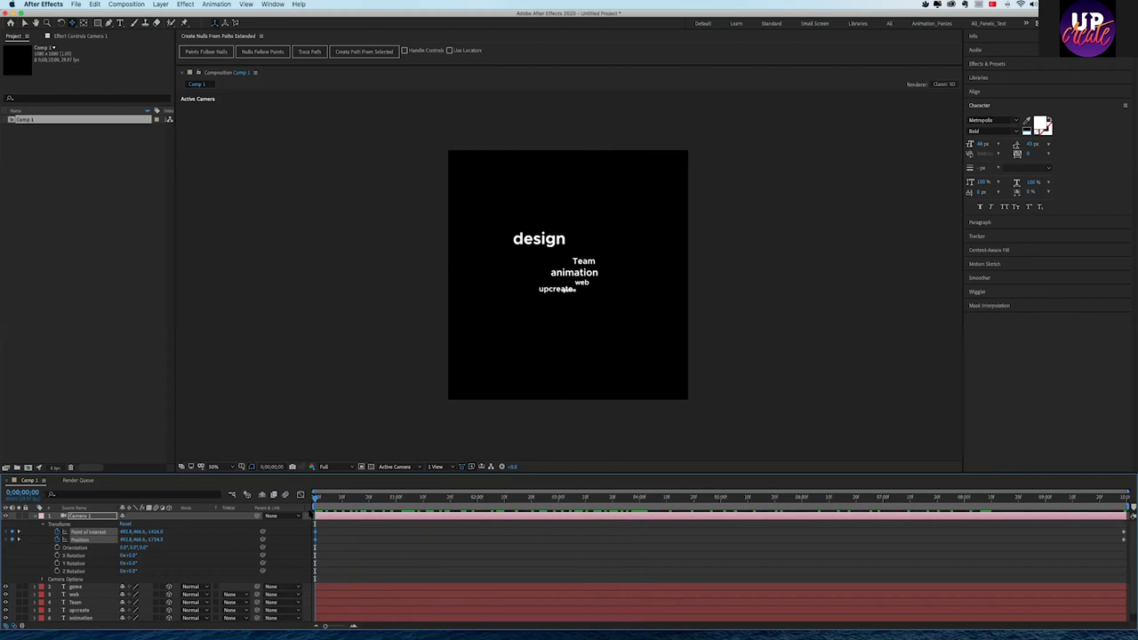
key("space")
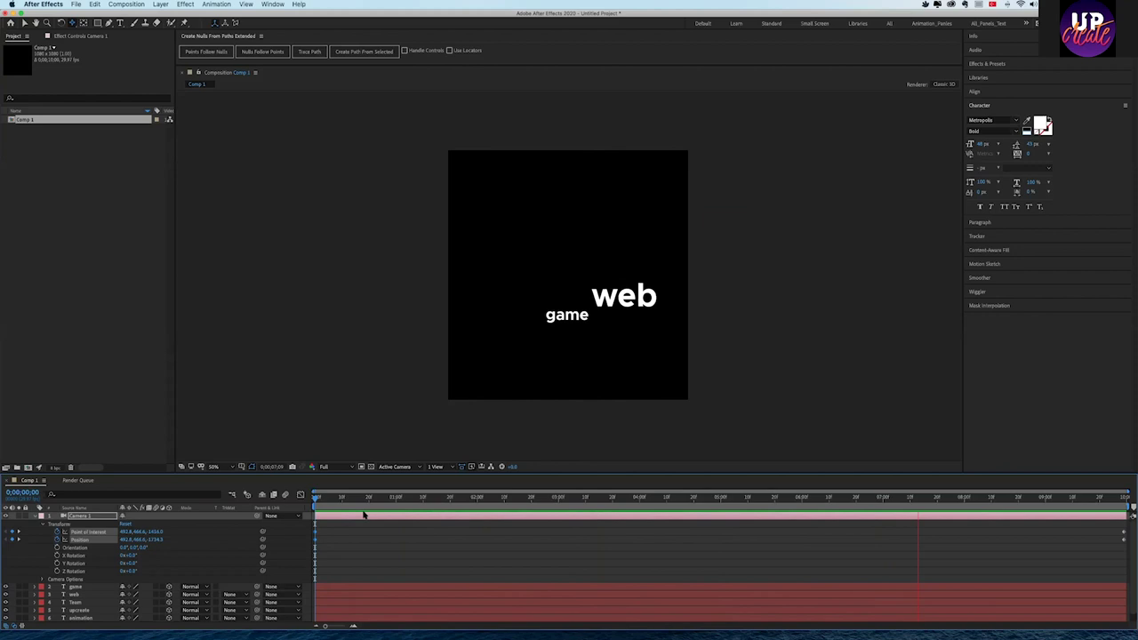
left_click_drag(584, 511, 313, 499)
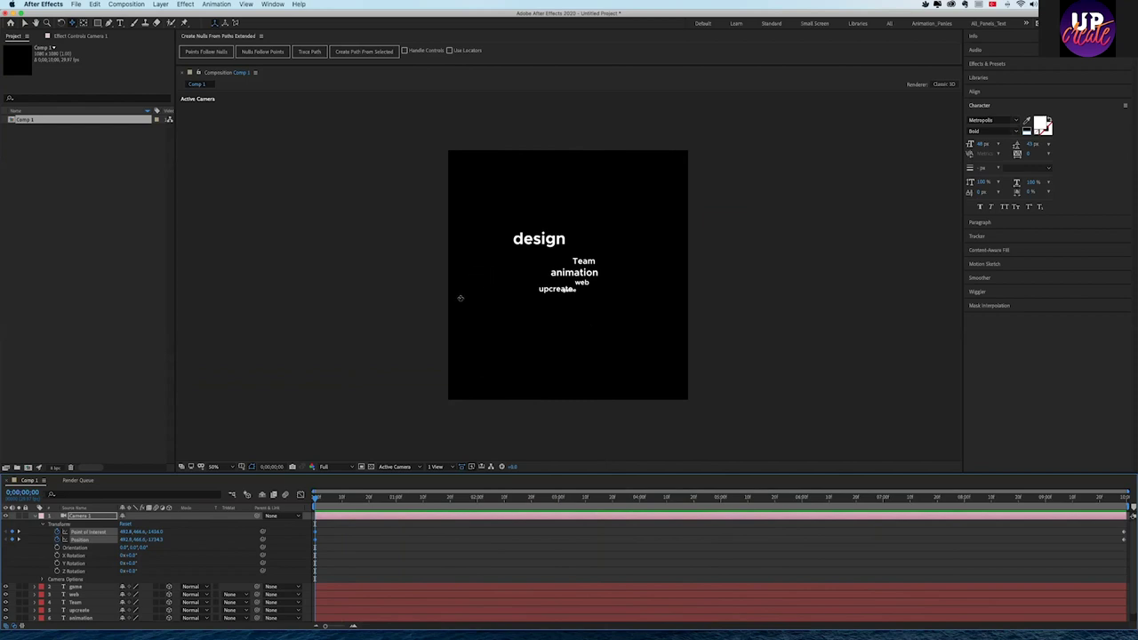
mouse_move(528, 287)
left_mouse_down()
mouse_move(580, 265)
mouse_move(604, 291)
left_mouse_up()
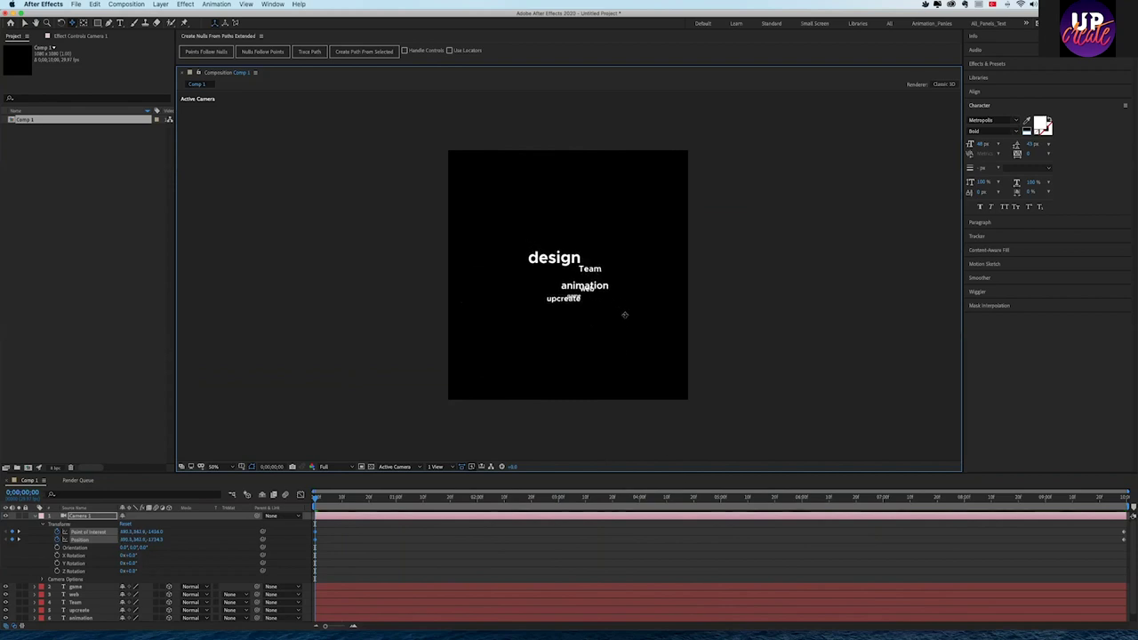
- Reframe the camera around the two-second mark, shifting the text left and up
left_click_drag(604, 291, 640, 346)
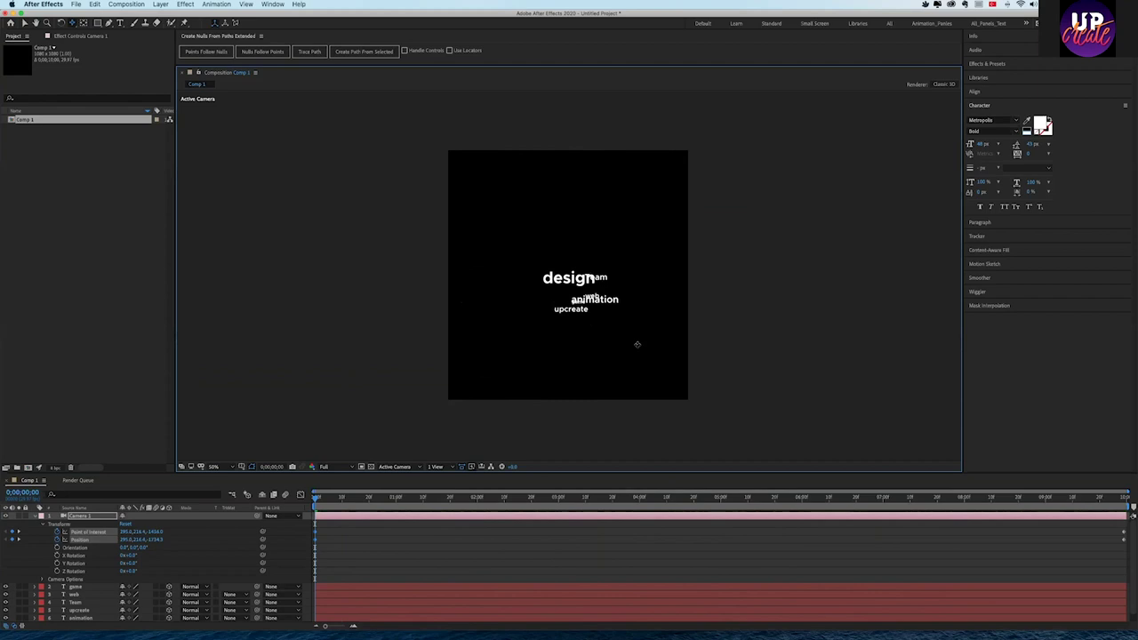
left_click_drag(373, 504, 508, 518)
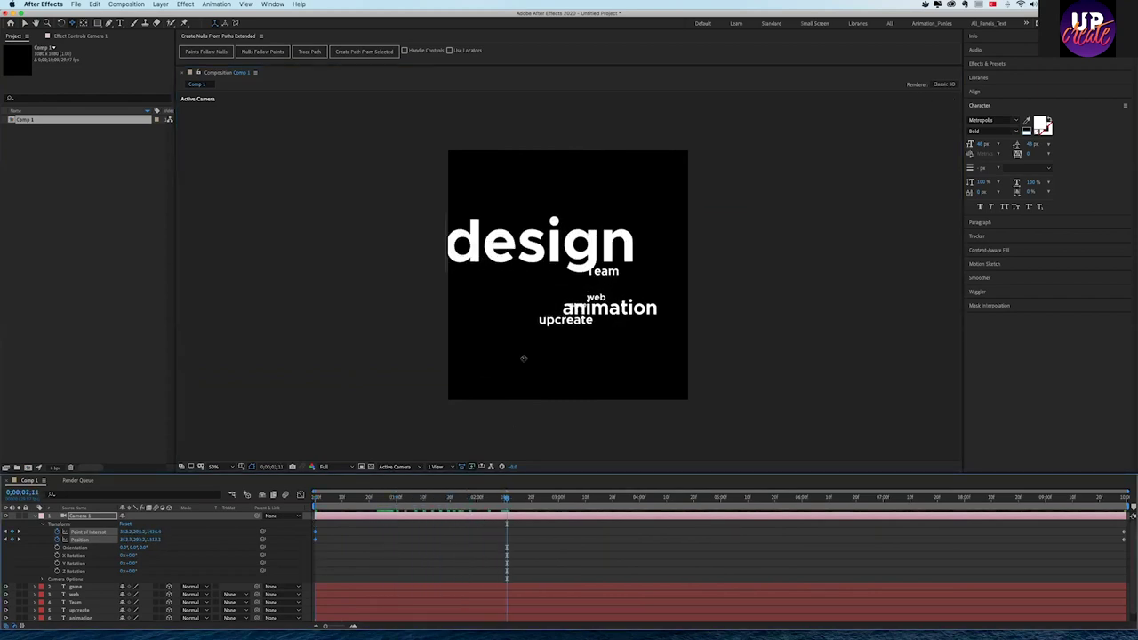
left_click_drag(524, 340, 563, 387)
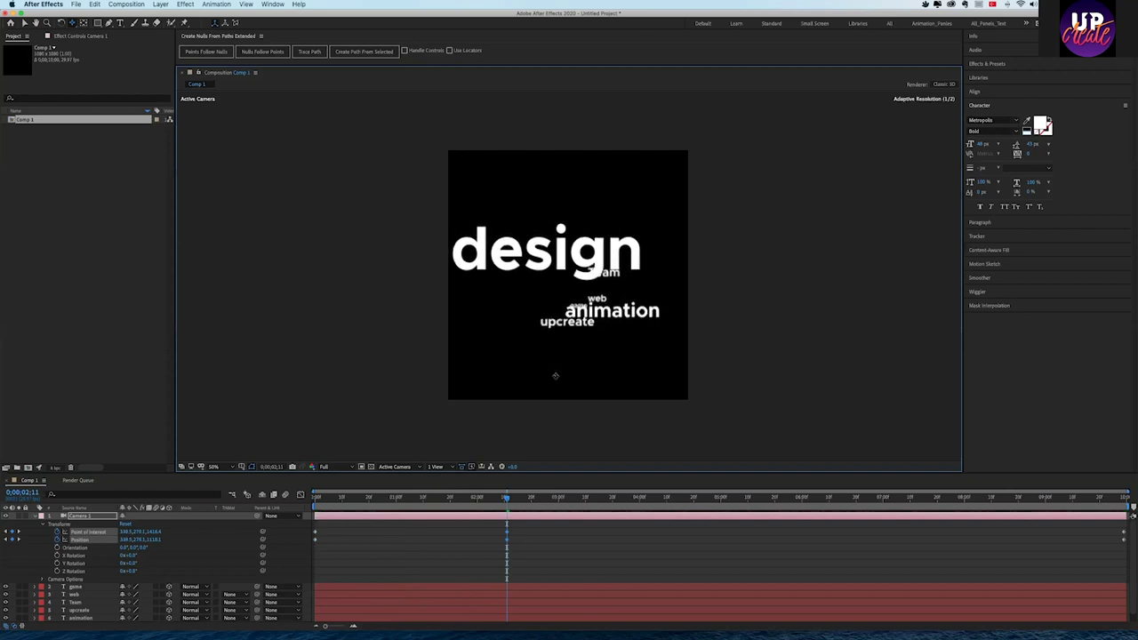
mouse_move(500, 501)
left_mouse_down()
mouse_move(426, 500)
mouse_move(593, 513)
left_mouse_up()
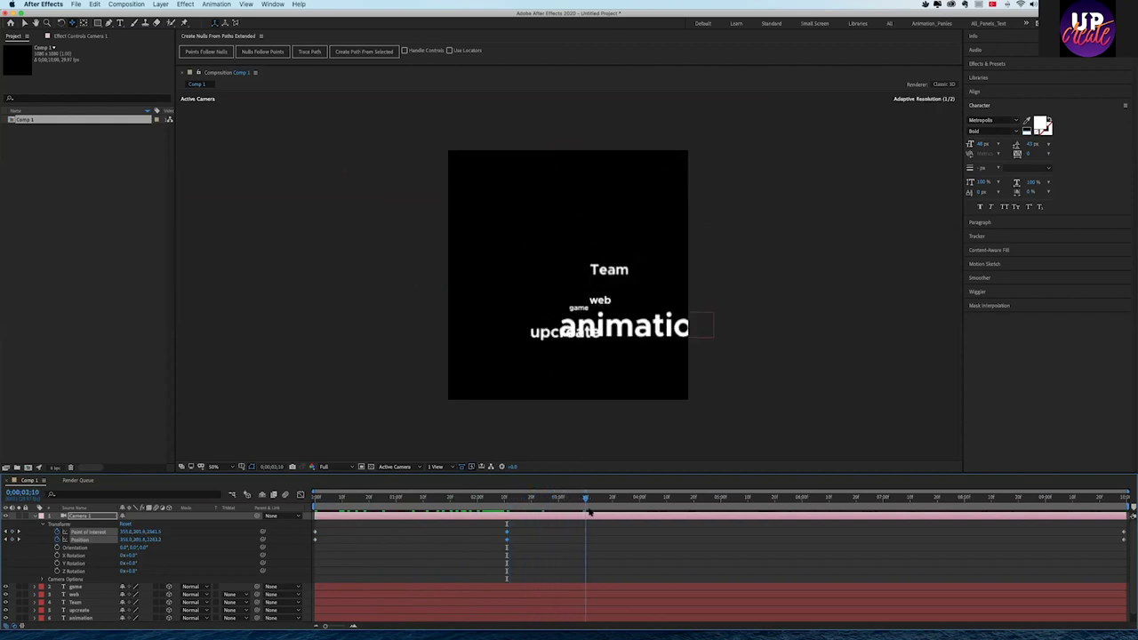
mouse_move(631, 356)
left_mouse_down()
mouse_move(580, 302)
mouse_move(506, 269)
mouse_move(559, 289)
mouse_move(577, 381)
left_mouse_up()
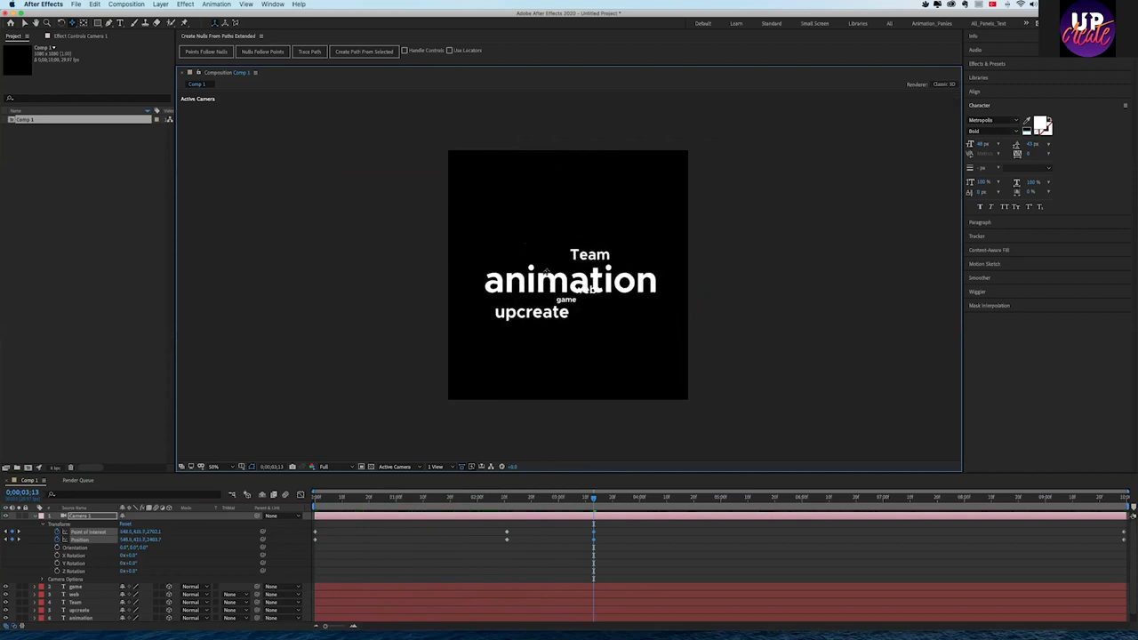
- Key the camera at 0;00;04;18 and about 5 s, flying through the big letters onto 'upcreate'
mouse_move(585, 503)
left_mouse_down()
mouse_move(531, 499)
mouse_move(626, 499)
left_mouse_up()
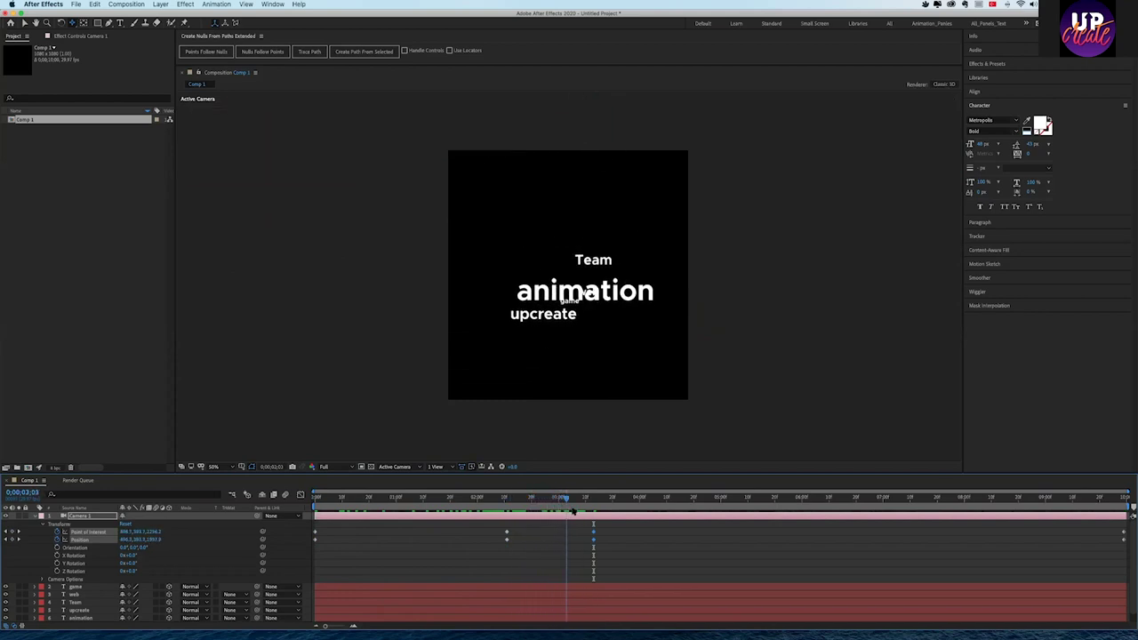
left_click_drag(650, 524, 688, 526)
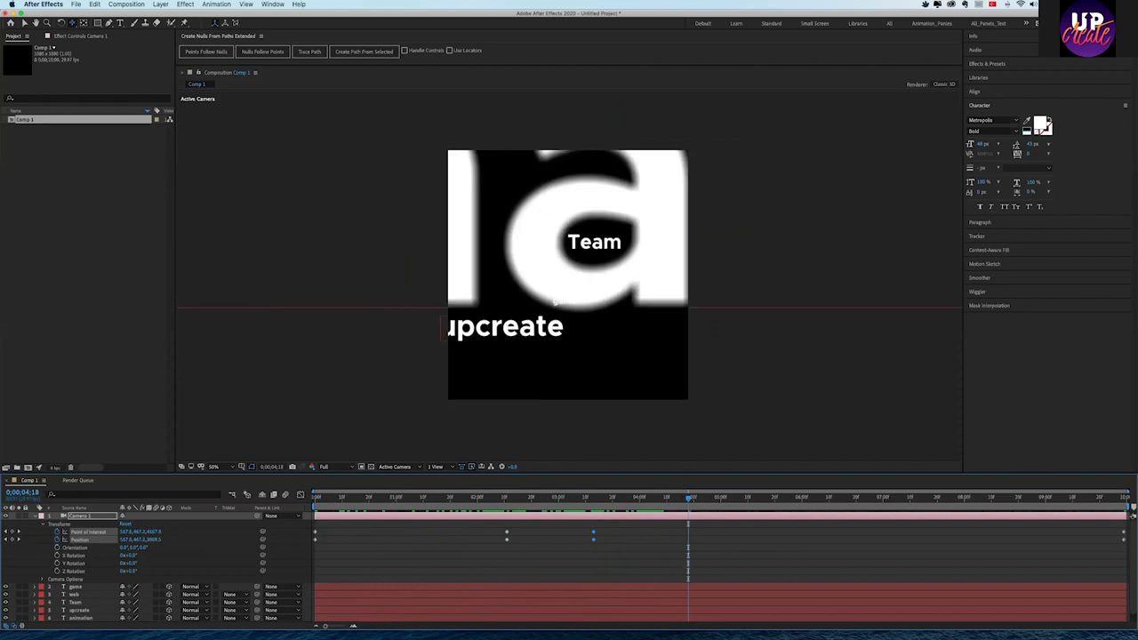
left_click_drag(635, 290, 619, 313)
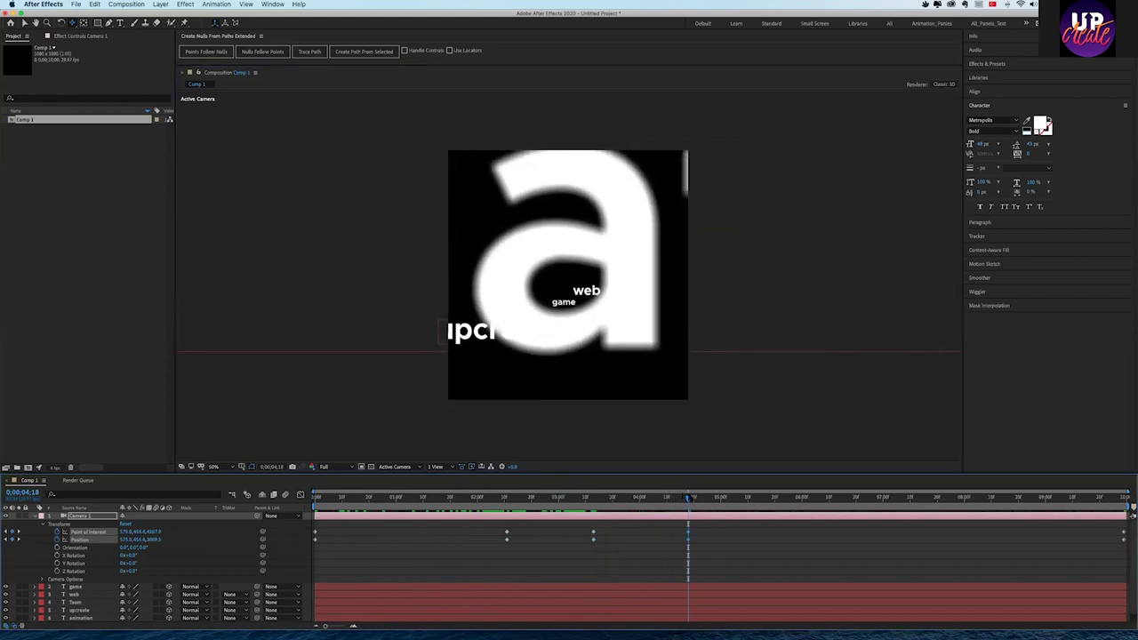
left_click_drag(691, 502, 747, 502)
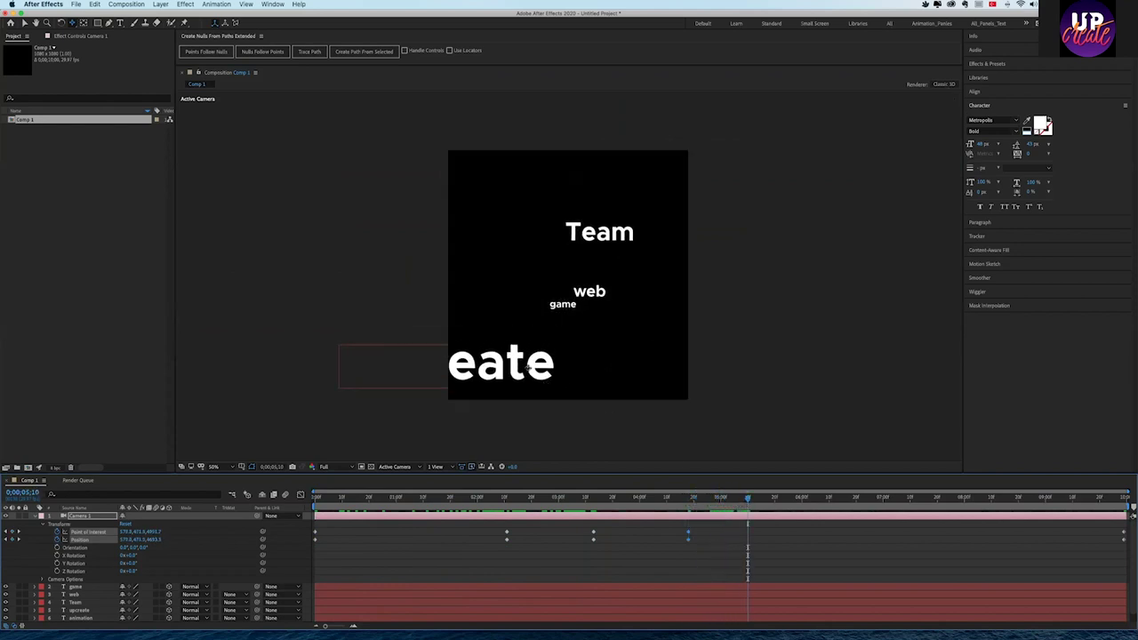
left_click_drag(528, 372, 606, 274)
mouse_move(540, 325)
left_mouse_down()
mouse_move(624, 261)
mouse_move(618, 291)
left_mouse_up()
key("space")
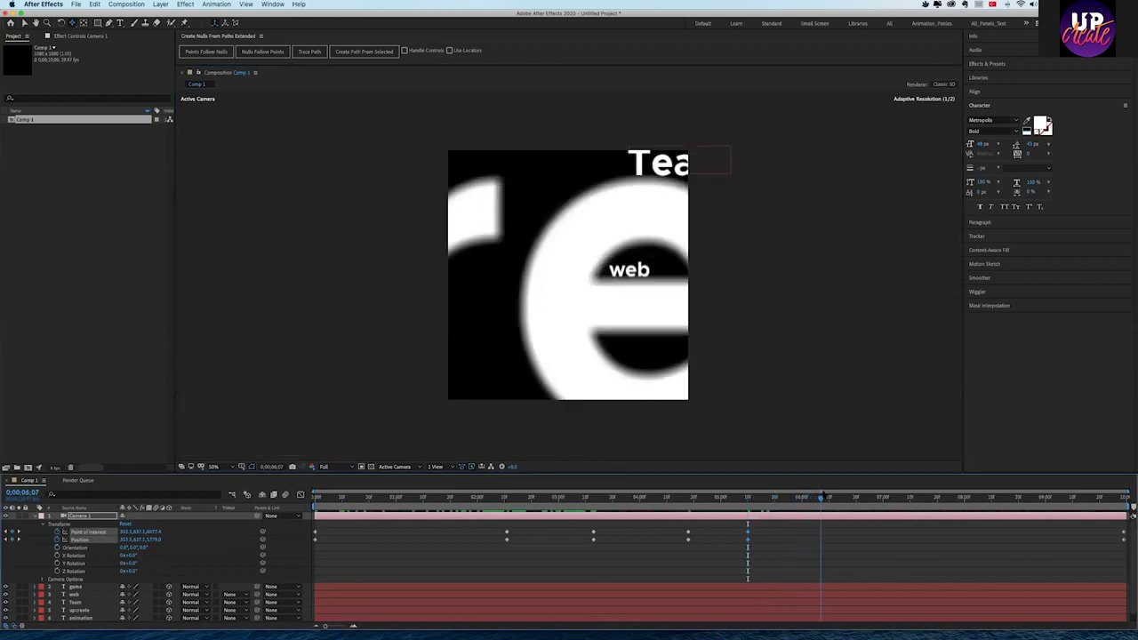
- Key the camera at 0;00;06;05 on 'web' and 'game', then move it toward 'Team'
left_click_drag(842, 497, 808, 499)
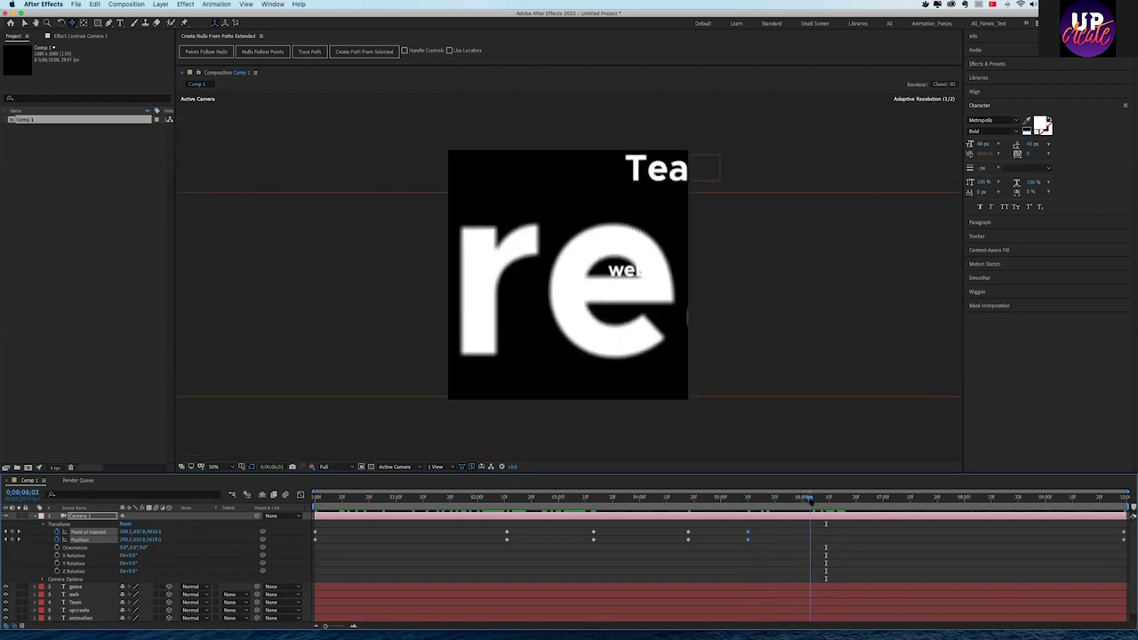
left_click_drag(809, 498, 815, 500)
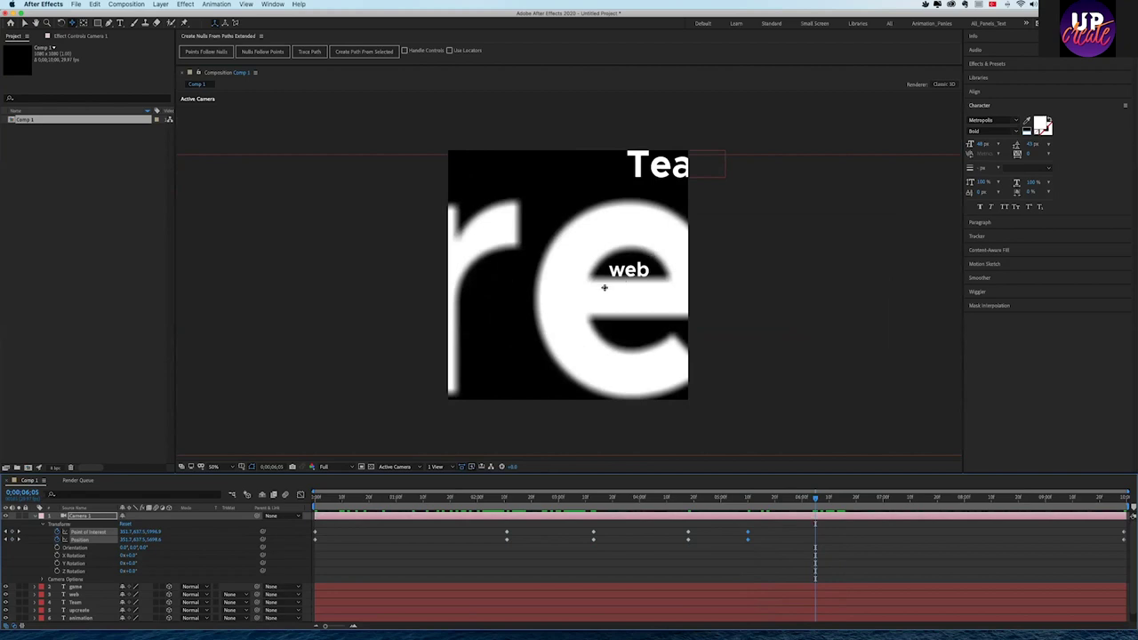
left_click_drag(603, 287, 641, 248)
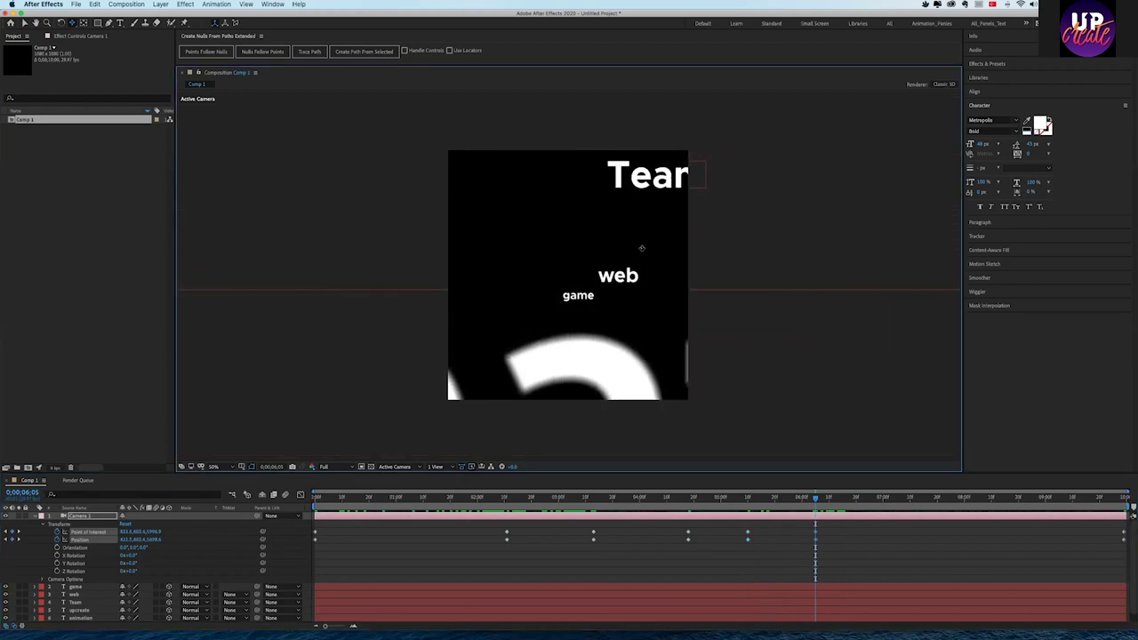
left_click_drag(641, 248, 632, 252)
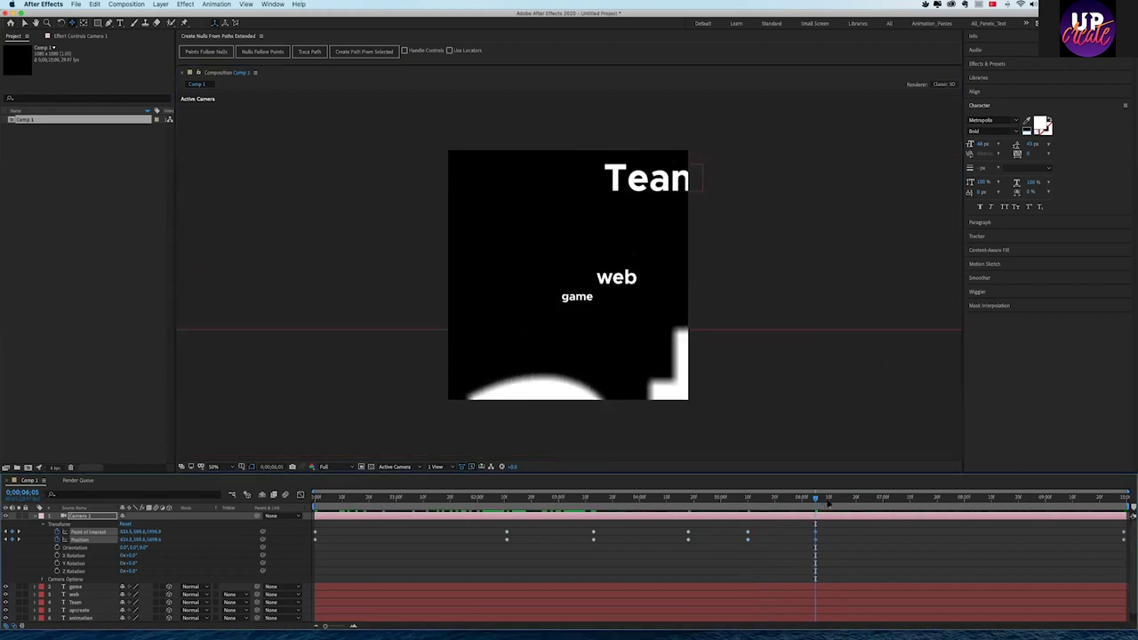
key("space")
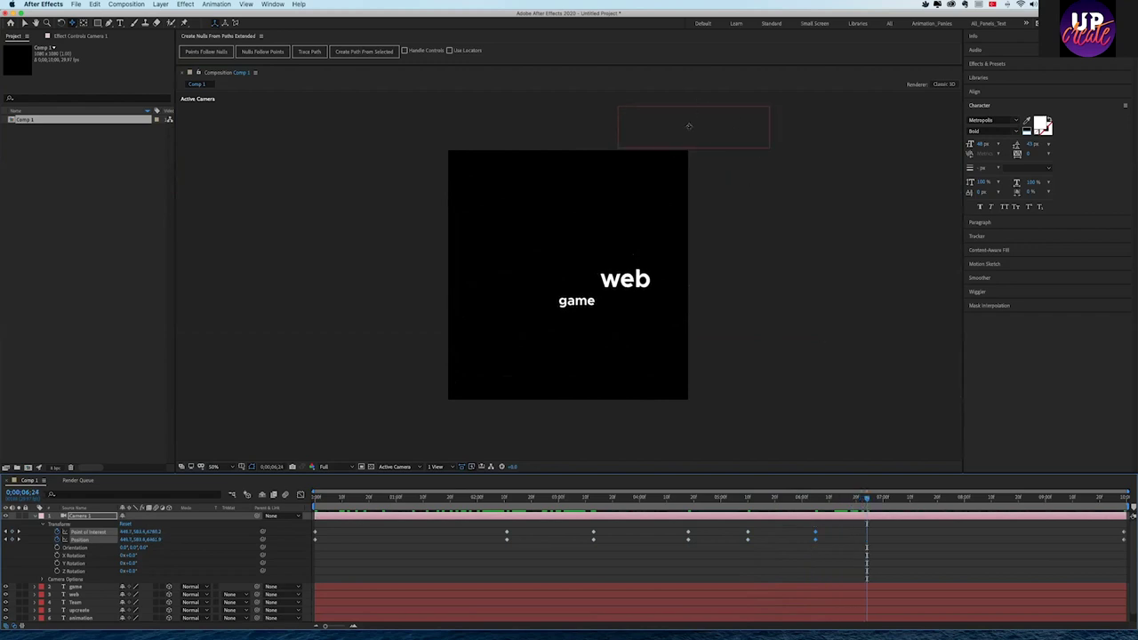
mouse_move(666, 164)
left_mouse_down()
mouse_move(510, 364)
mouse_move(662, 207)
left_mouse_up()
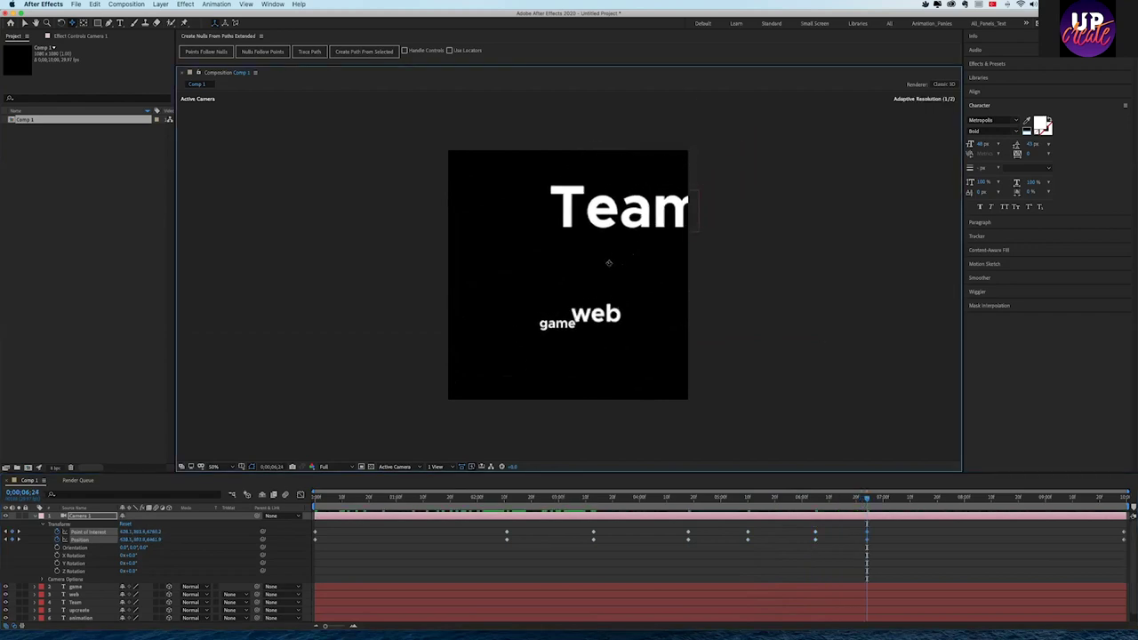
left_click_drag(613, 258, 808, 446)
- Frame a large 'Team', then at 0;00;07;20 feature 'web' and 'game'
left_click_drag(869, 500, 898, 499)
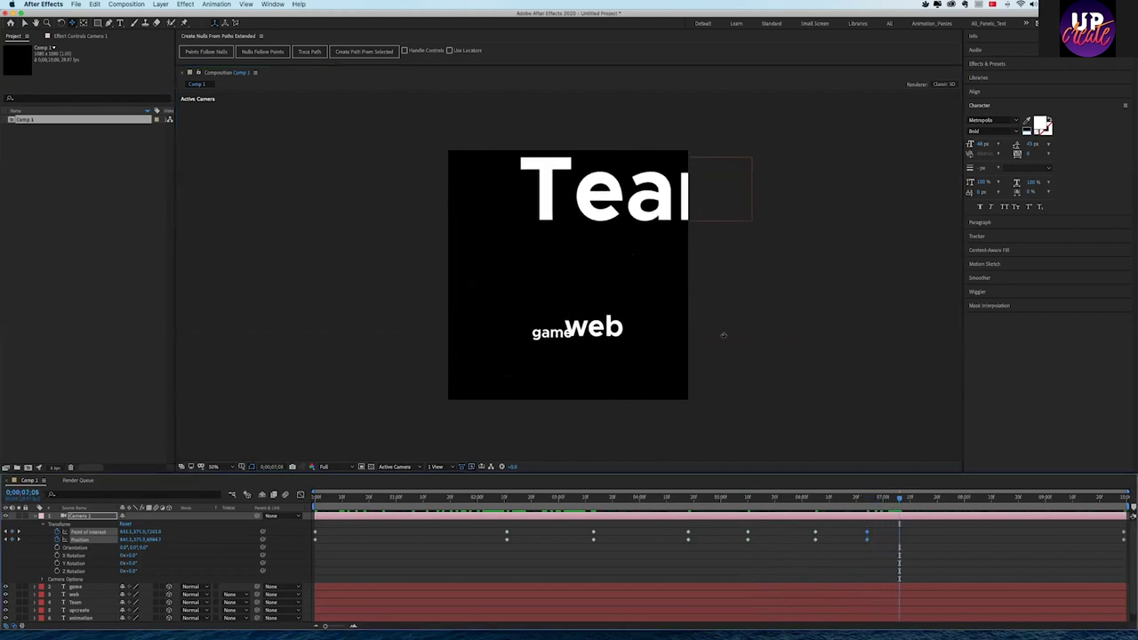
left_click_drag(661, 256, 637, 279)
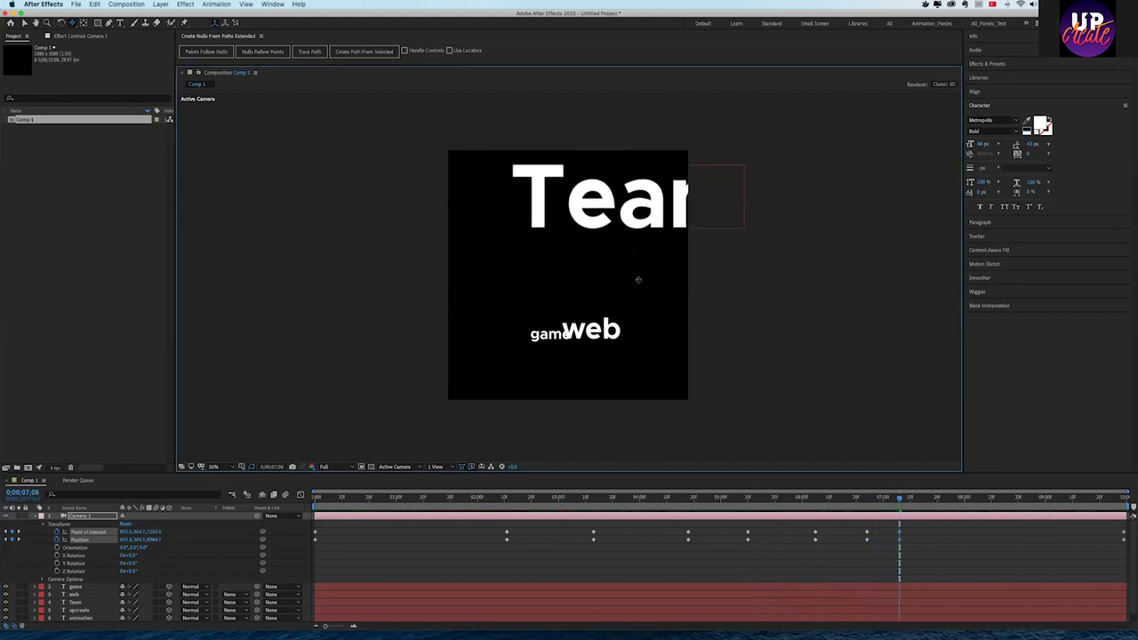
mouse_move(627, 288)
left_mouse_down()
mouse_move(622, 254)
mouse_move(581, 333)
mouse_move(643, 214)
mouse_move(606, 240)
left_mouse_up()
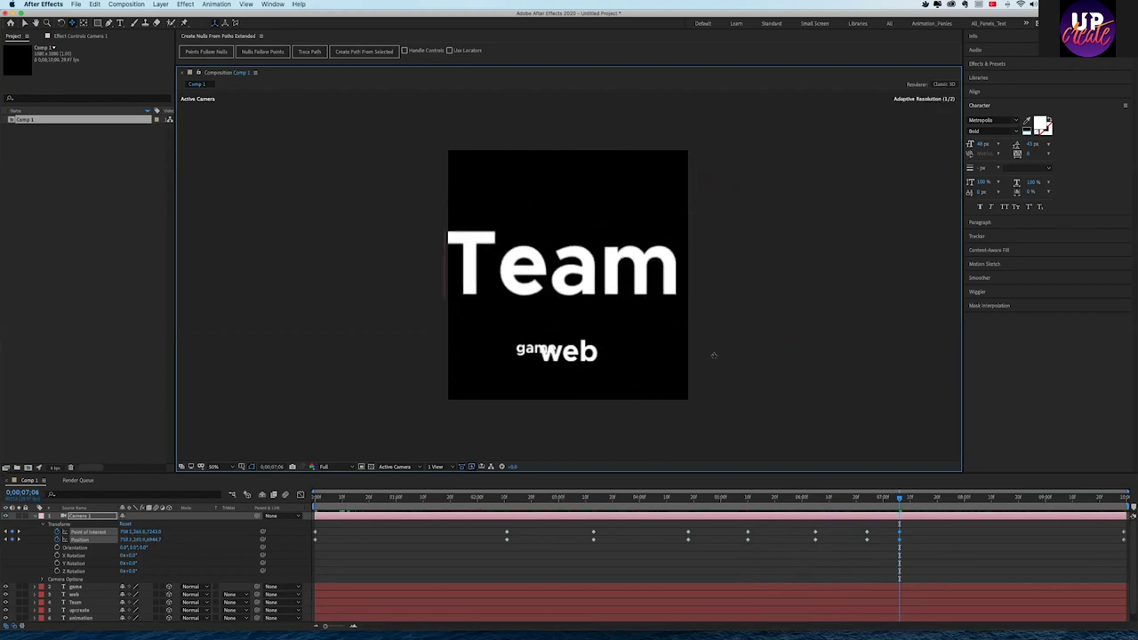
left_click_drag(915, 503, 997, 504)
mouse_move(597, 298)
left_mouse_down()
mouse_move(626, 344)
mouse_move(593, 244)
left_mouse_up()
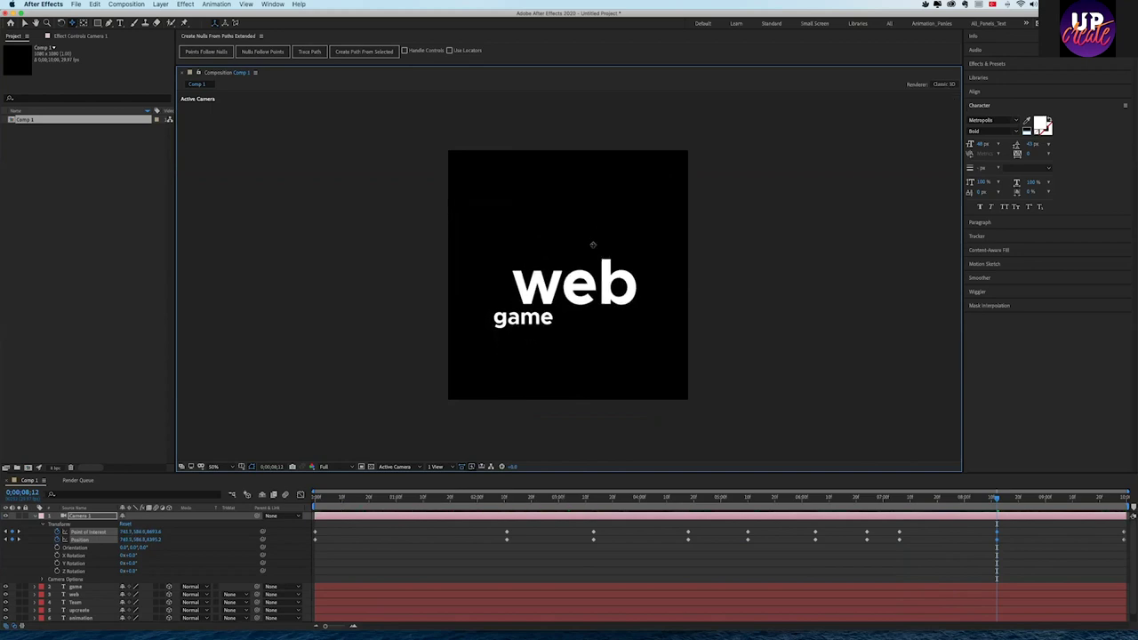
- Centre 'game' high in the frame, then preview the extended fly-through from an earlier time
key("space")
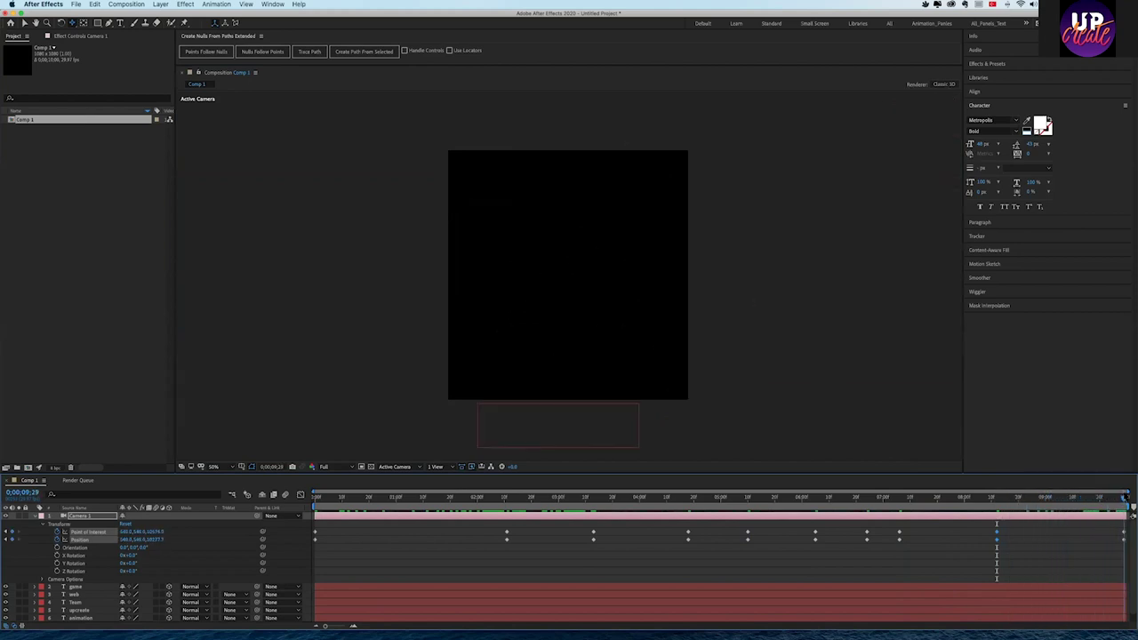
left_click_drag(611, 388, 603, 258)
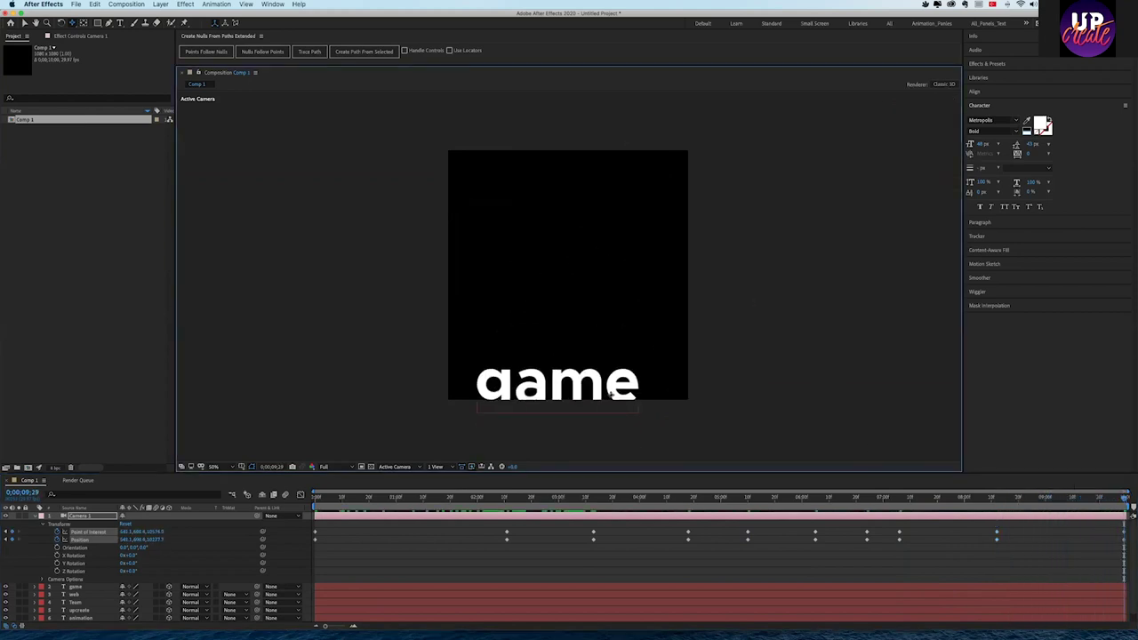
left_click_drag(612, 361, 604, 195)
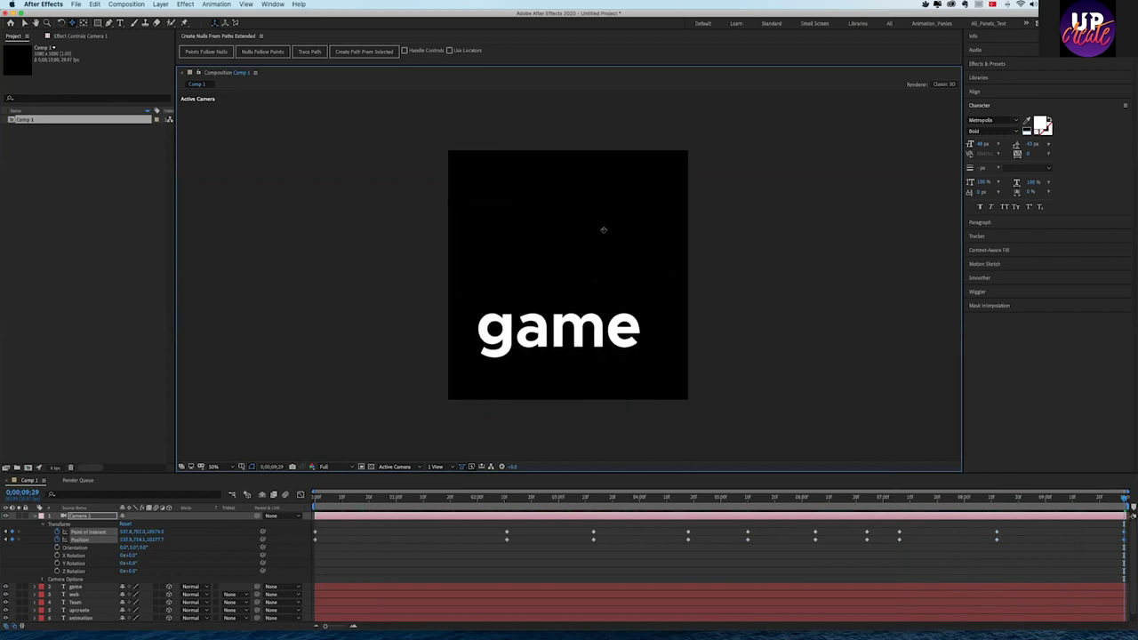
left_click_drag(598, 252, 601, 182)
scroll(689, 224, "down", 5)
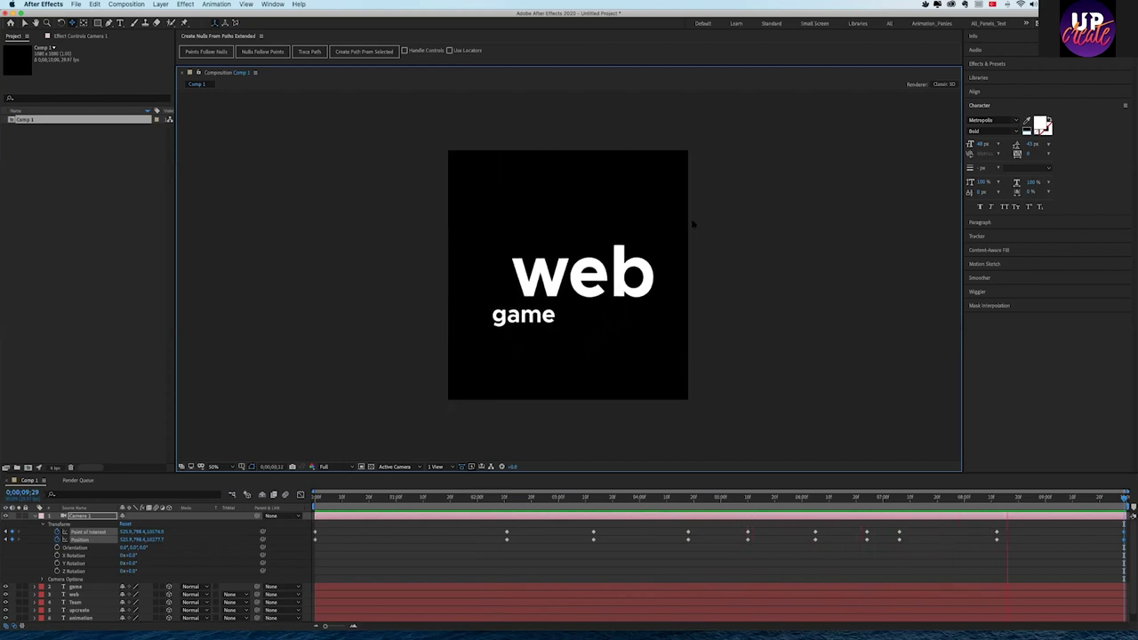
key("space")
left_click(419, 497)
key("space")
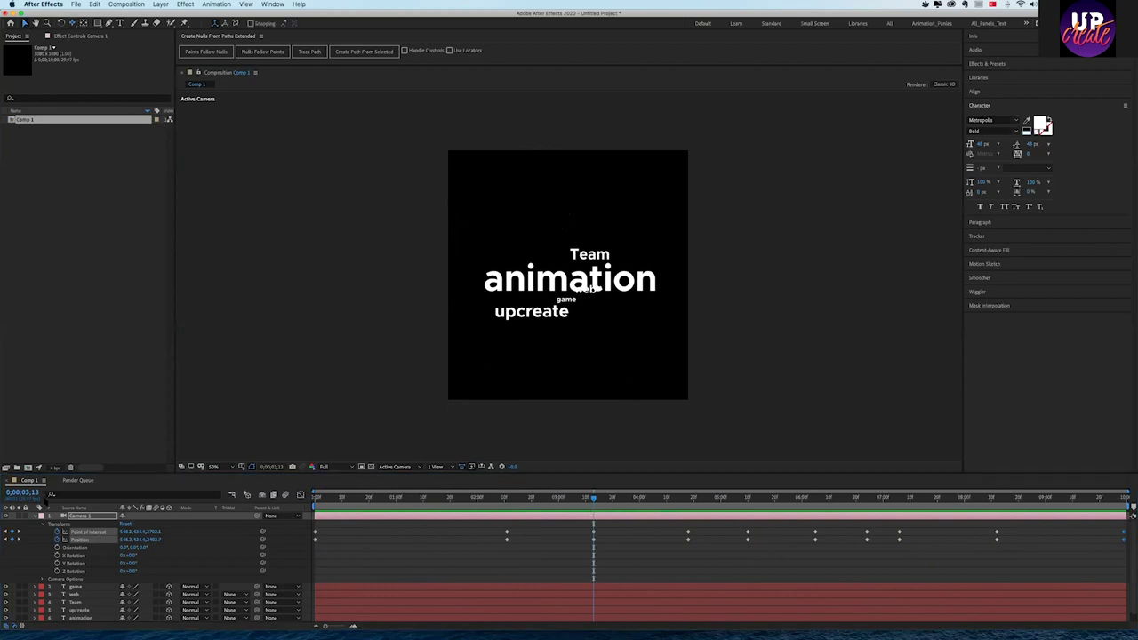
left_click(39, 516)
- Set the 'animation' text layer's Z Rotation to -90° so the word stands vertically
left_click(49, 556)
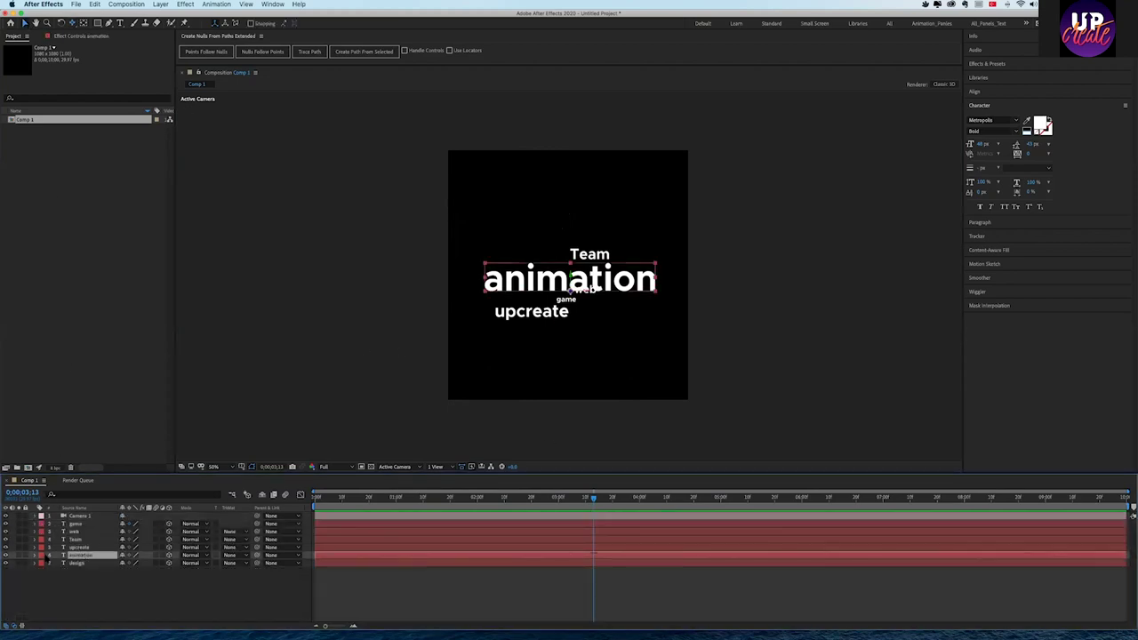
left_click(36, 556)
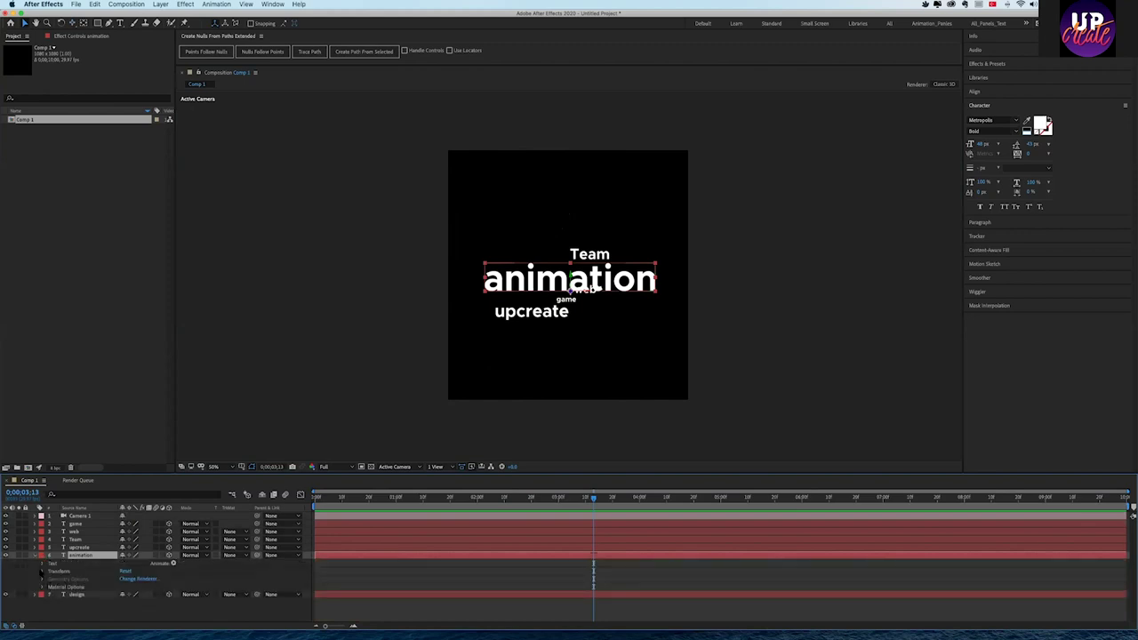
left_click(41, 570)
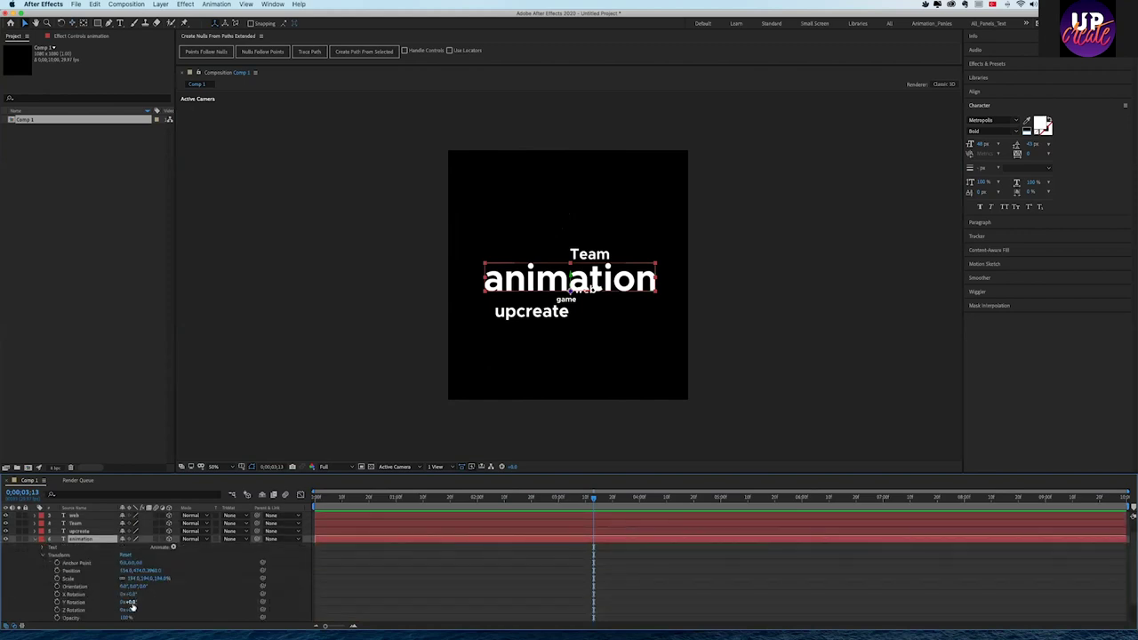
left_click_drag(131, 611, 96, 609)
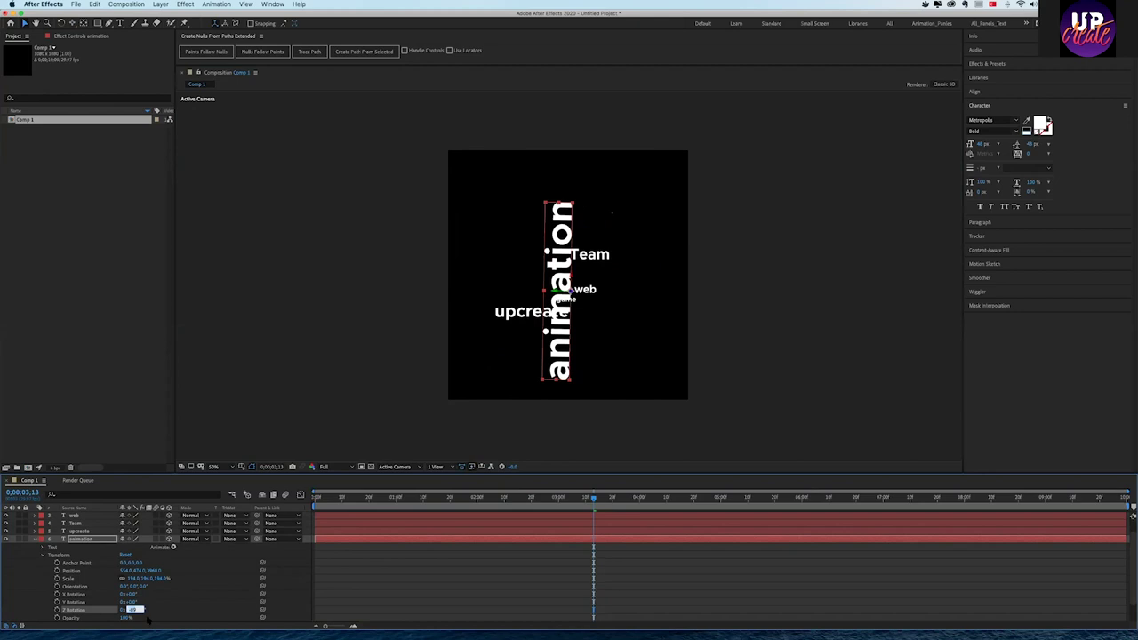
key("Return")
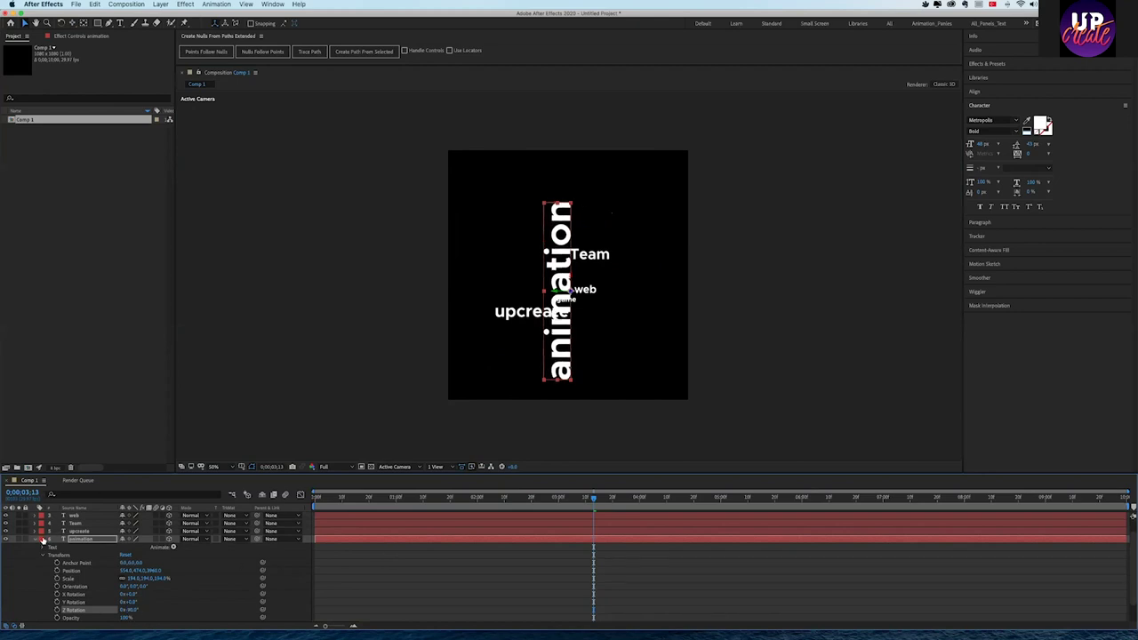
left_click(36, 539)
left_click(78, 516)
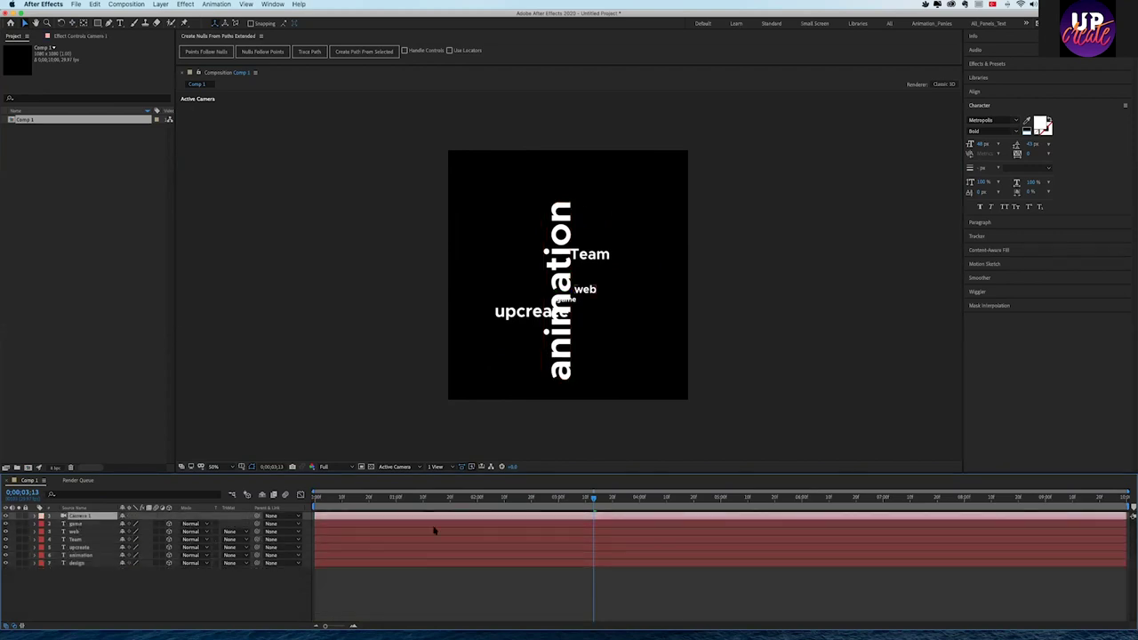
- Keyframe Camera 1's Z Rotation near 3 s and pan it so 'animation' sits level and centred
left_click_drag(513, 504, 515, 503)
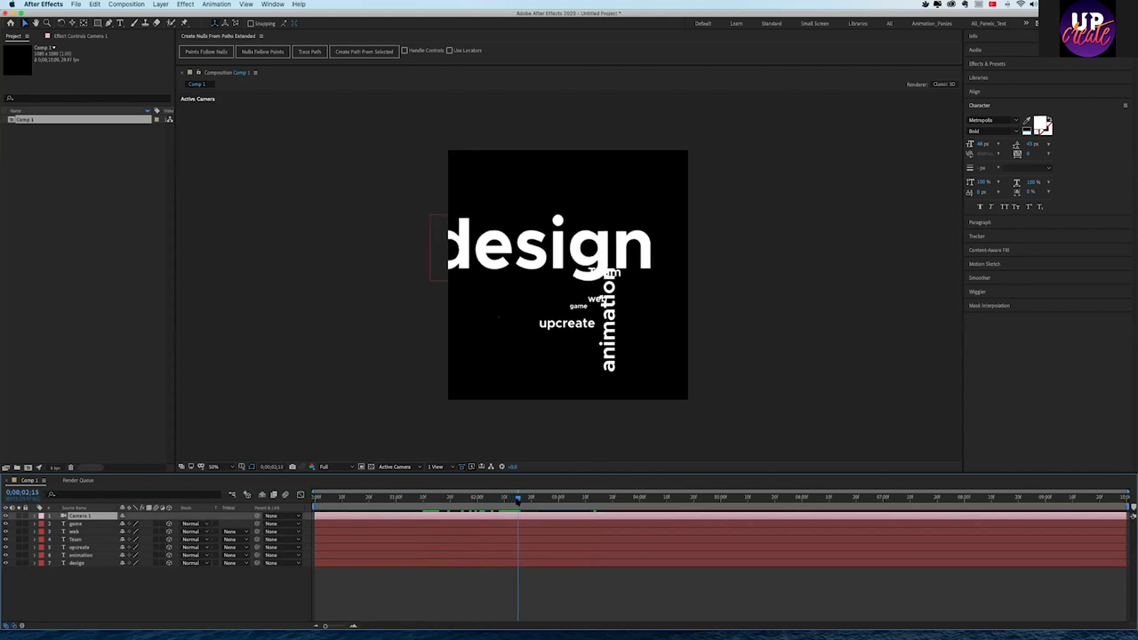
left_click(36, 516)
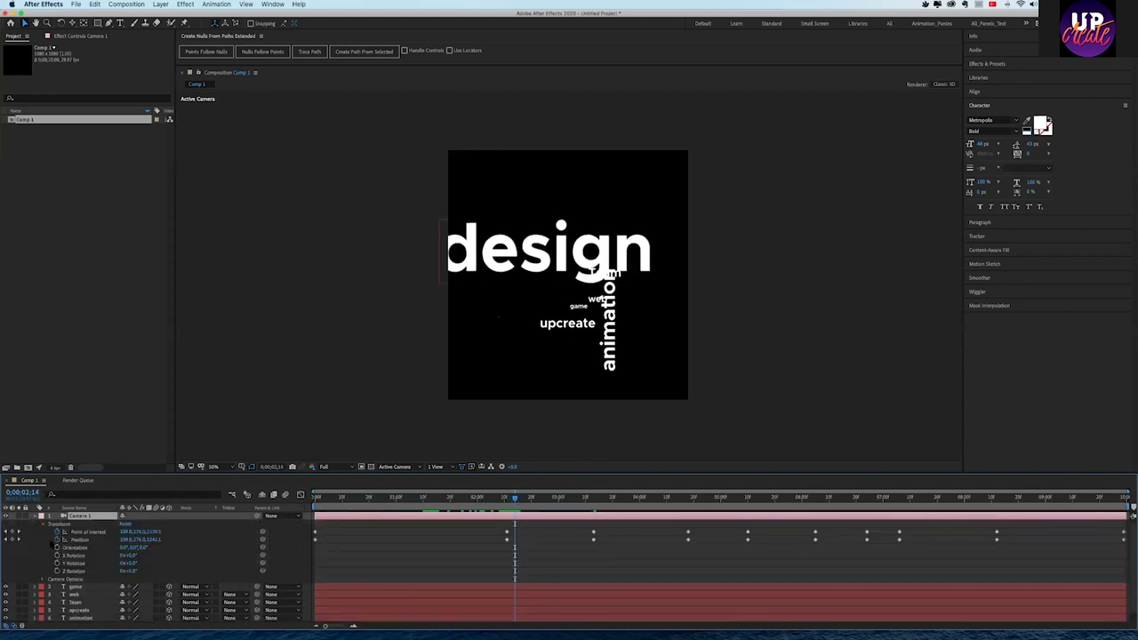
left_click(75, 571)
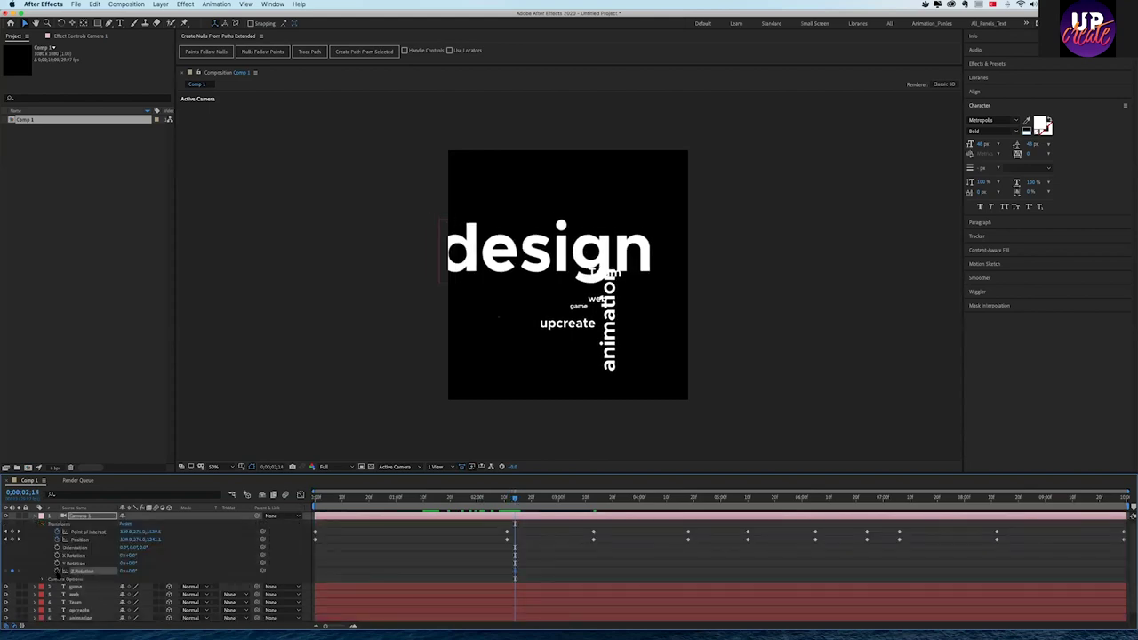
left_click(540, 502)
key("space")
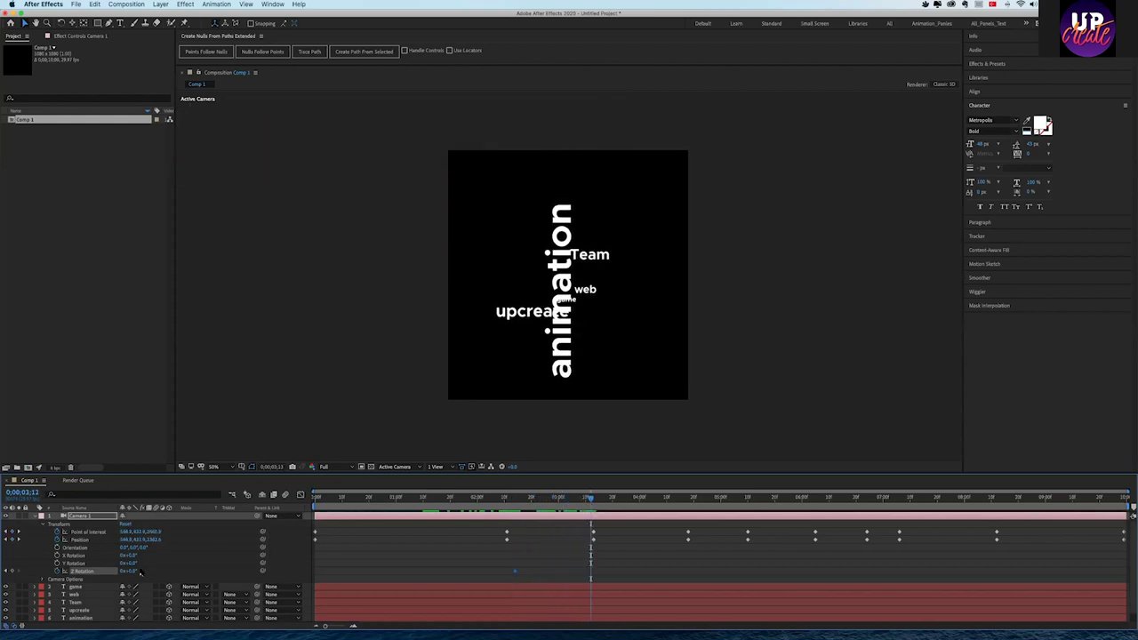
mouse_move(134, 573)
left_mouse_down()
mouse_move(123, 573)
mouse_move(152, 571)
left_mouse_up()
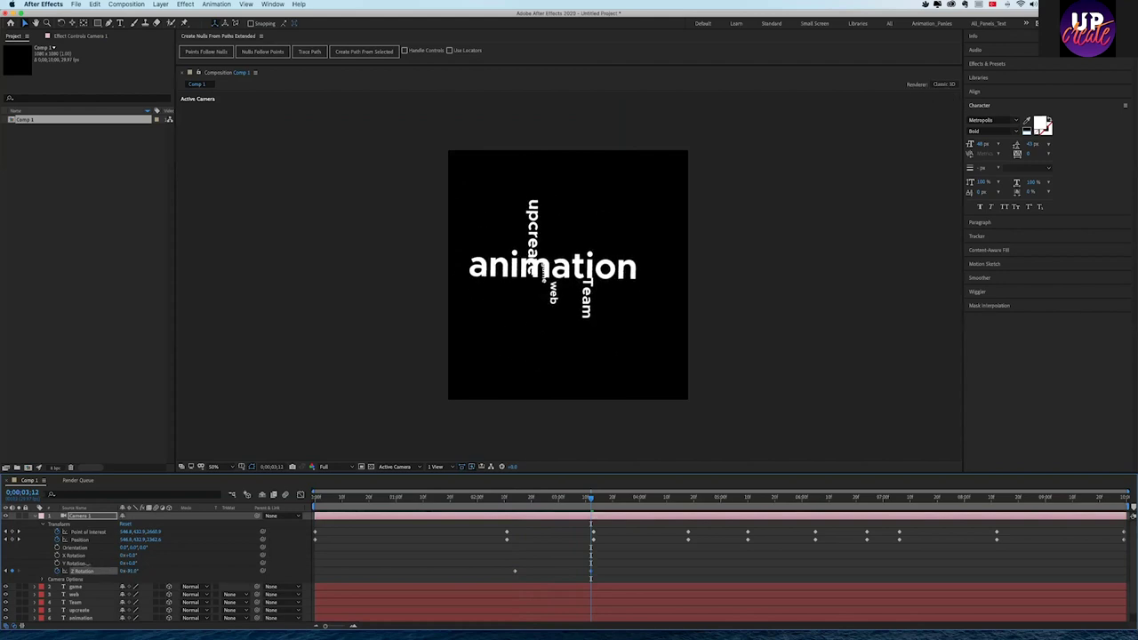
left_click_drag(133, 570, 135, 582)
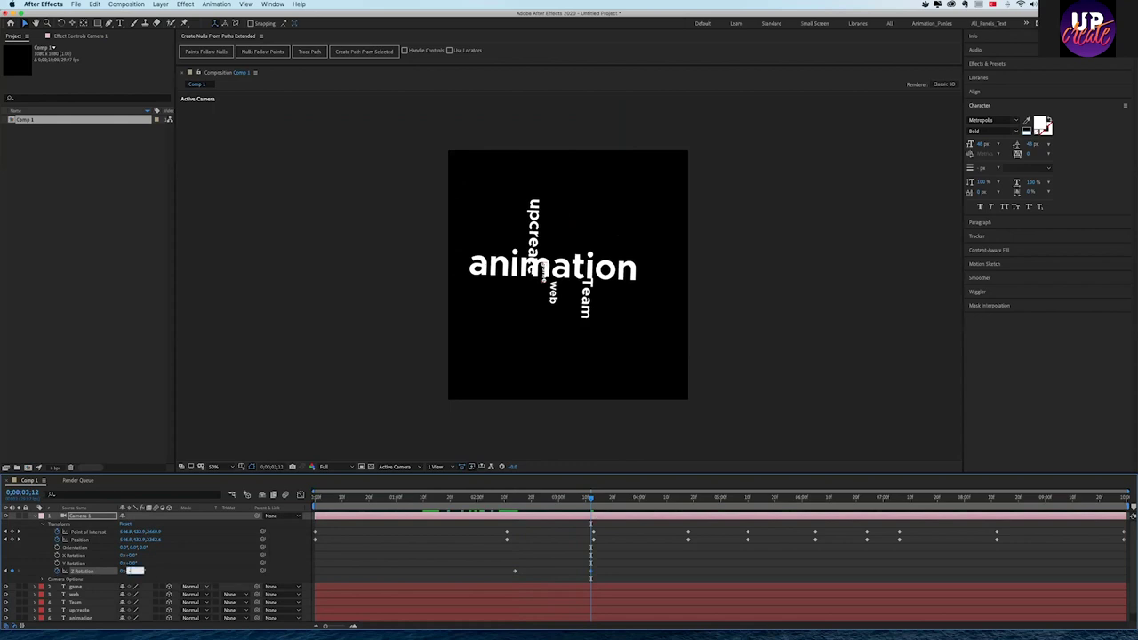
key("Return")
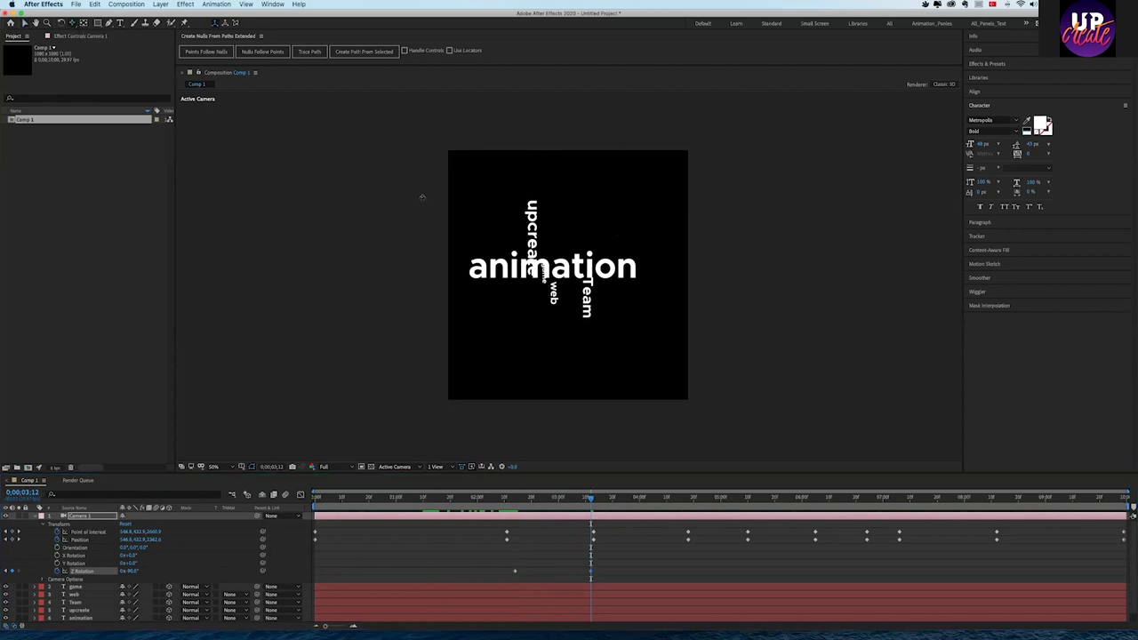
left_click_drag(632, 383, 646, 389)
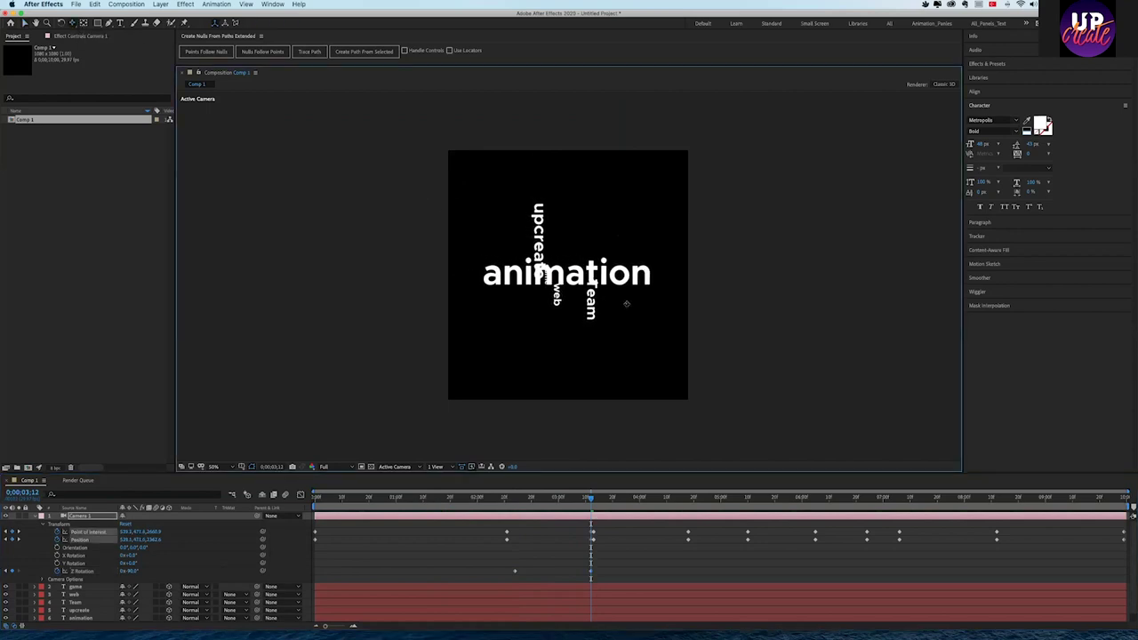
left_click_drag(581, 503, 315, 500)
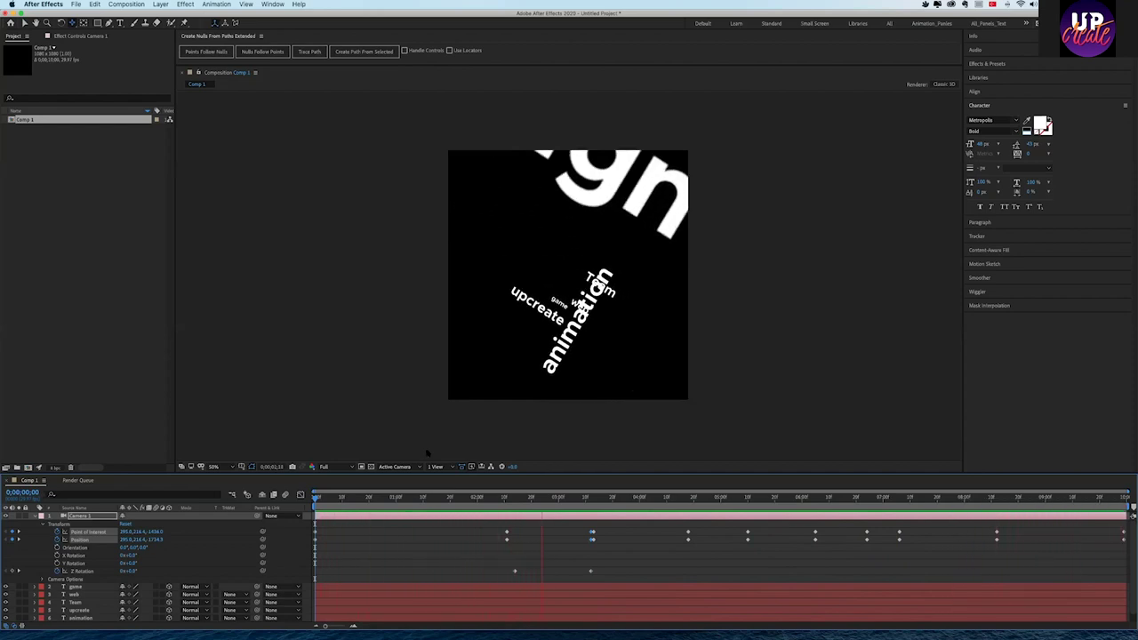
- Shift Camera 1's Position and Point of Interest keyframes near 3 s slightly earlier
key("space")
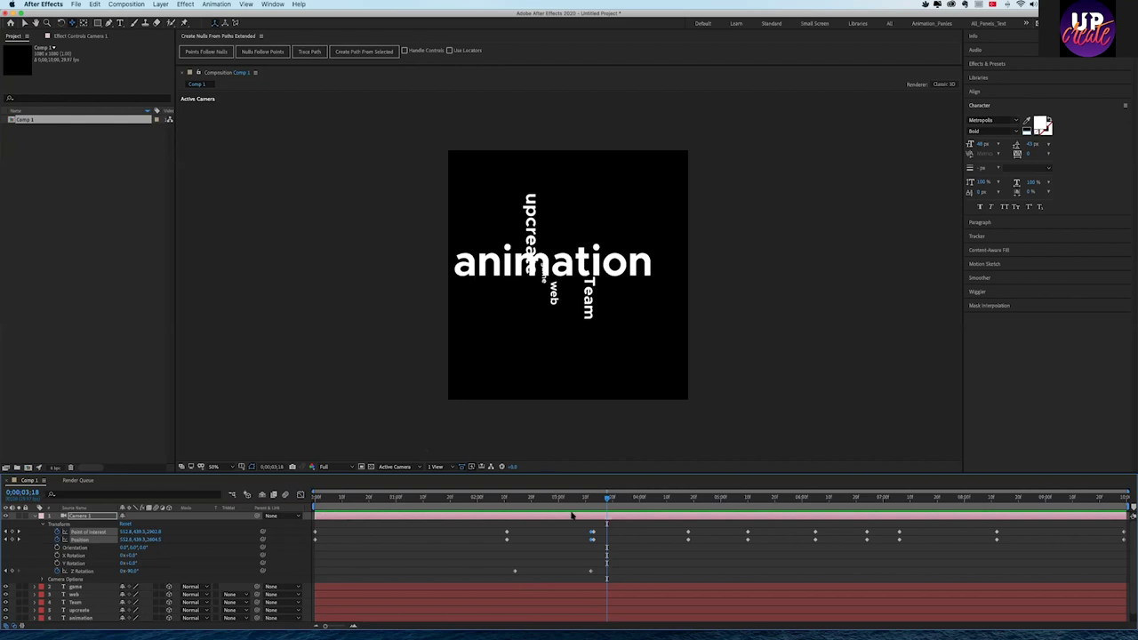
left_click(597, 530)
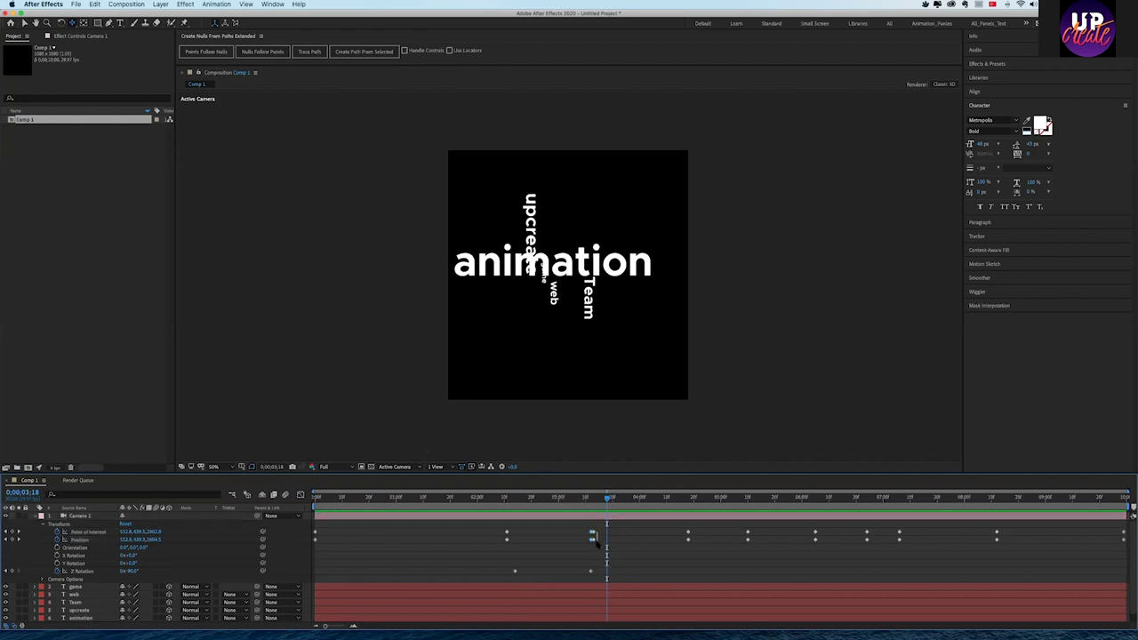
left_click(592, 535)
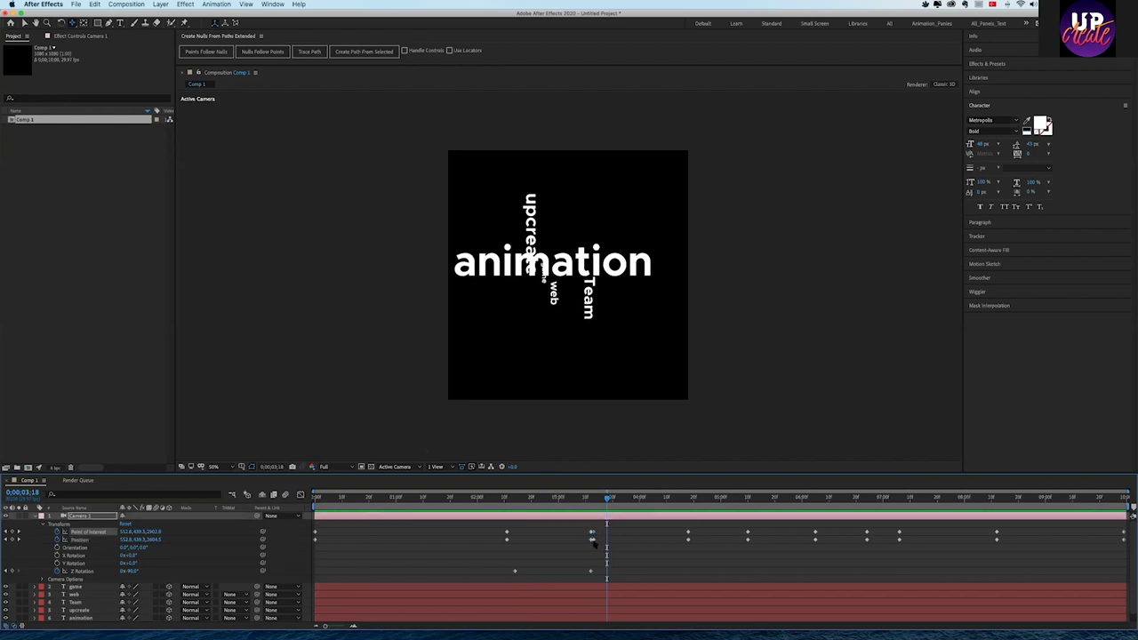
left_click_drag(592, 541, 590, 542)
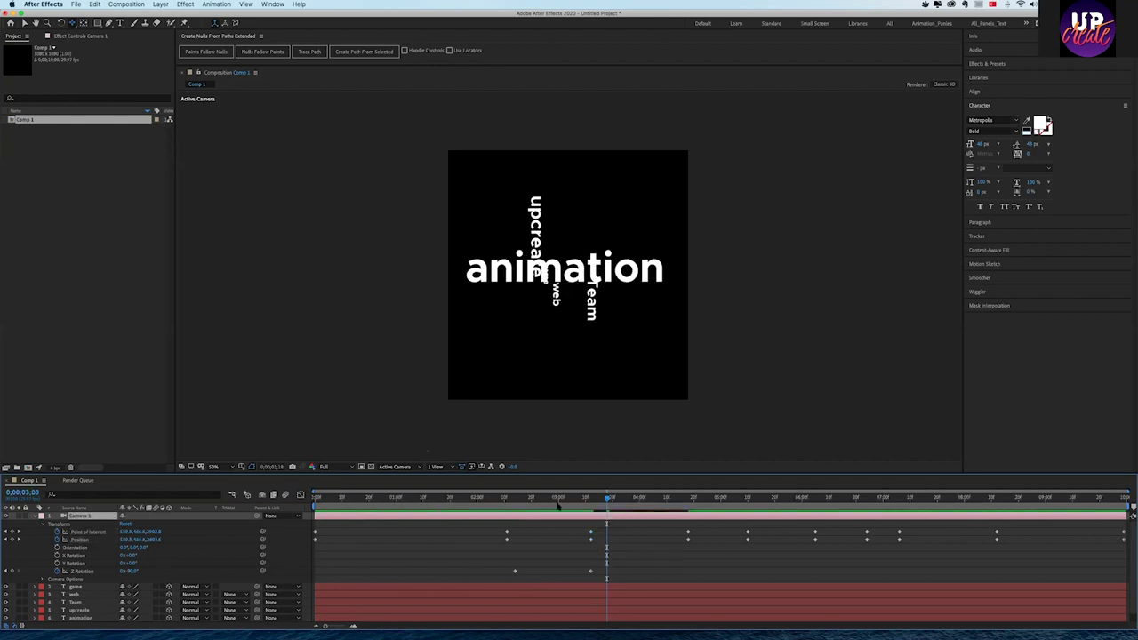
- Scrub through and play the whole camera animation from the start to review it
mouse_move(607, 498)
left_mouse_down()
mouse_move(366, 497)
mouse_move(565, 535)
left_mouse_up()
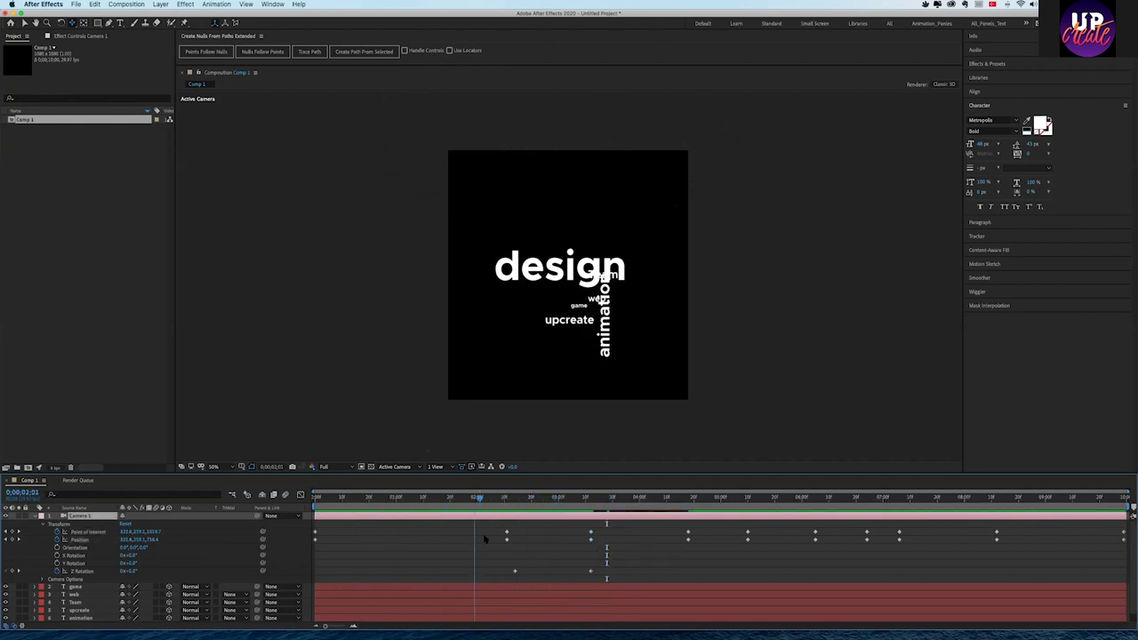
left_click_drag(565, 535, 767, 516)
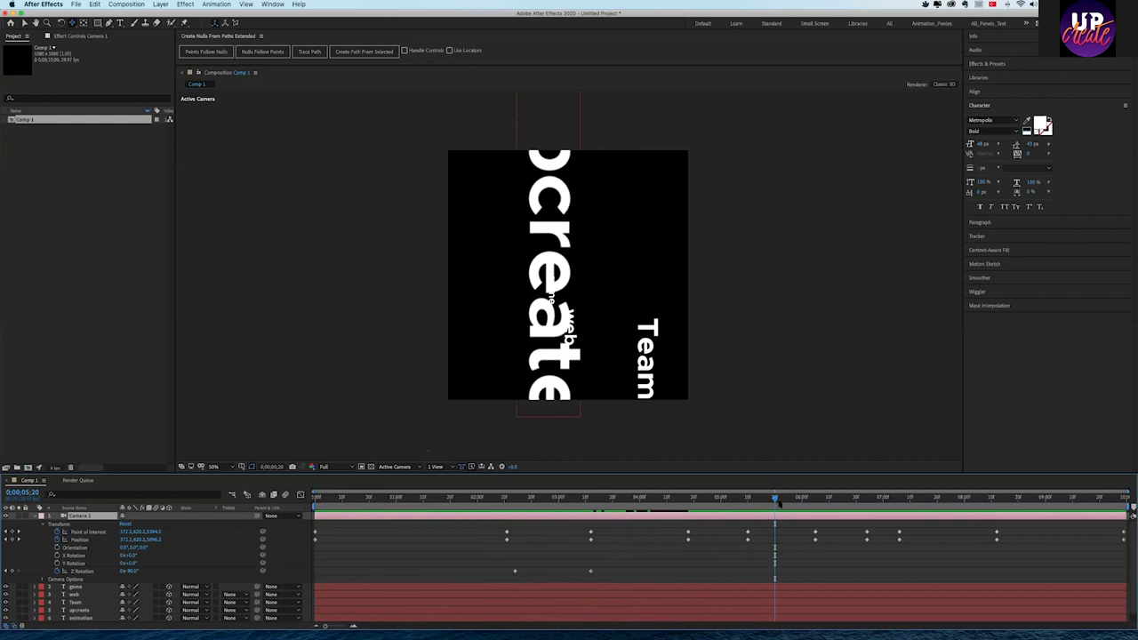
mouse_move(762, 516)
left_mouse_down()
mouse_move(967, 514)
mouse_move(324, 528)
mouse_move(315, 504)
left_mouse_up()
key("space")
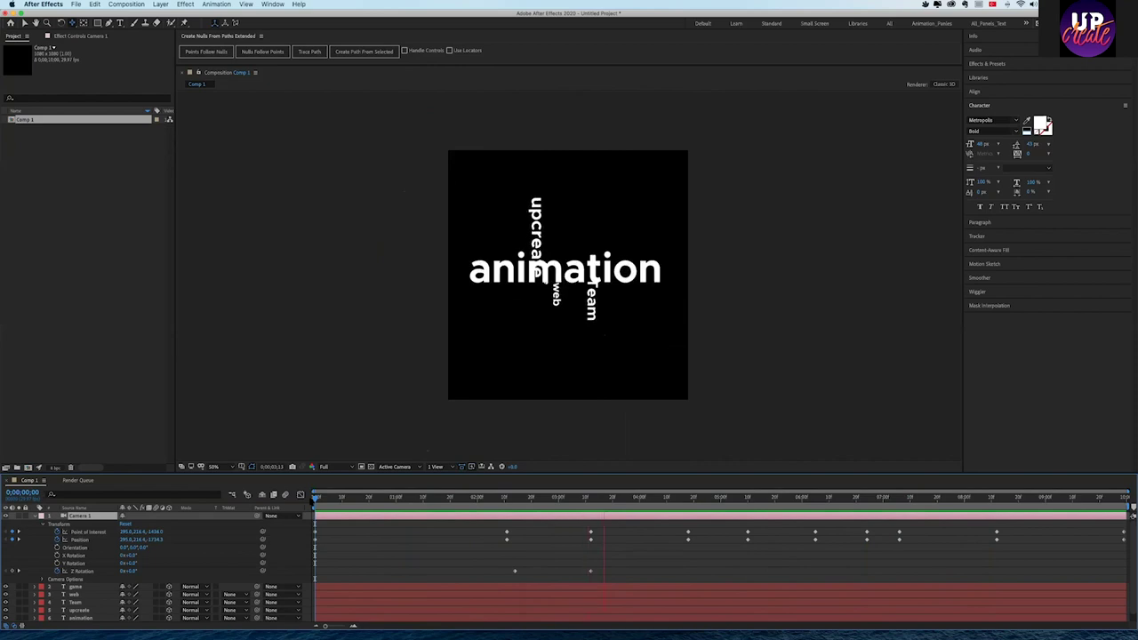
key("space")
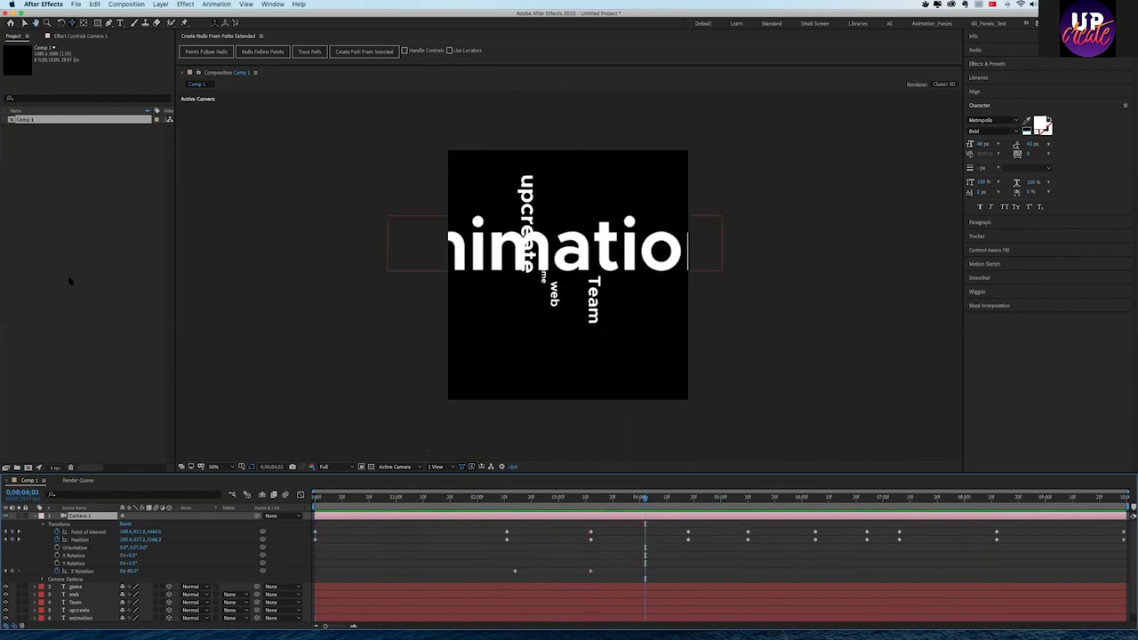
right_click(50, 216)
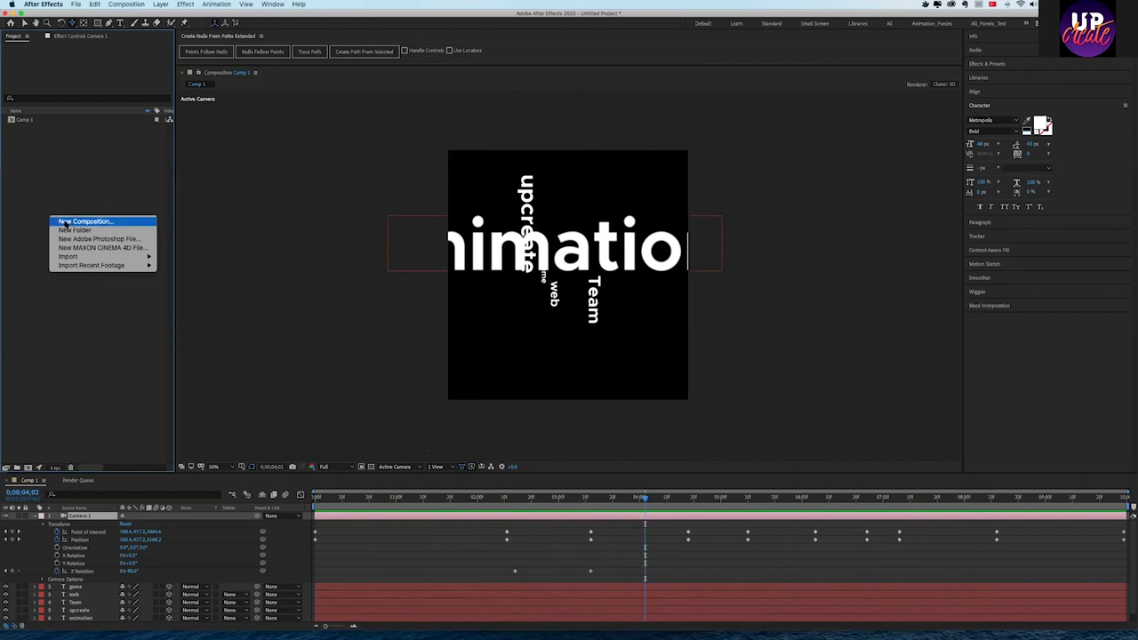
- Create Comp 2 with the default composition settings and open it in the viewer
left_click(66, 222)
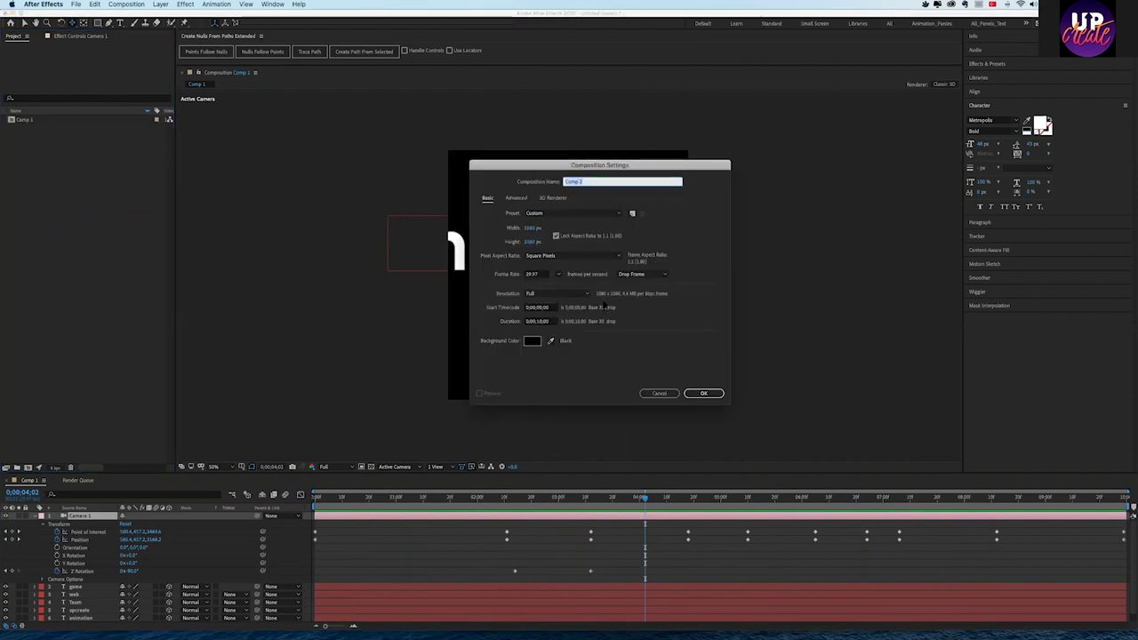
left_click(703, 394)
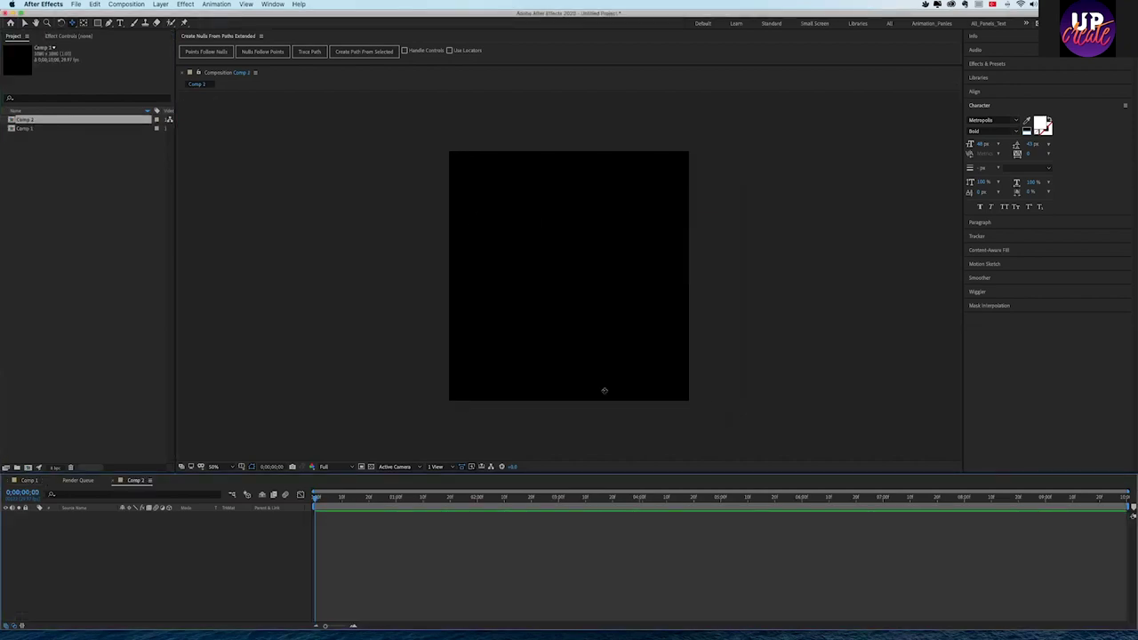
left_click(109, 361)
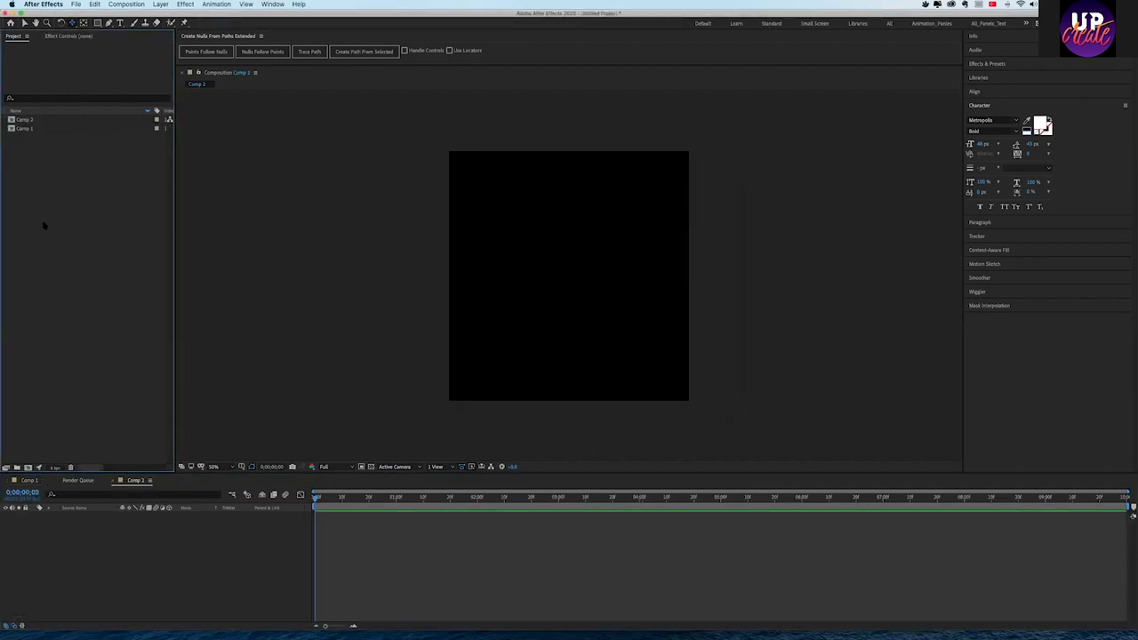
left_click(23, 120)
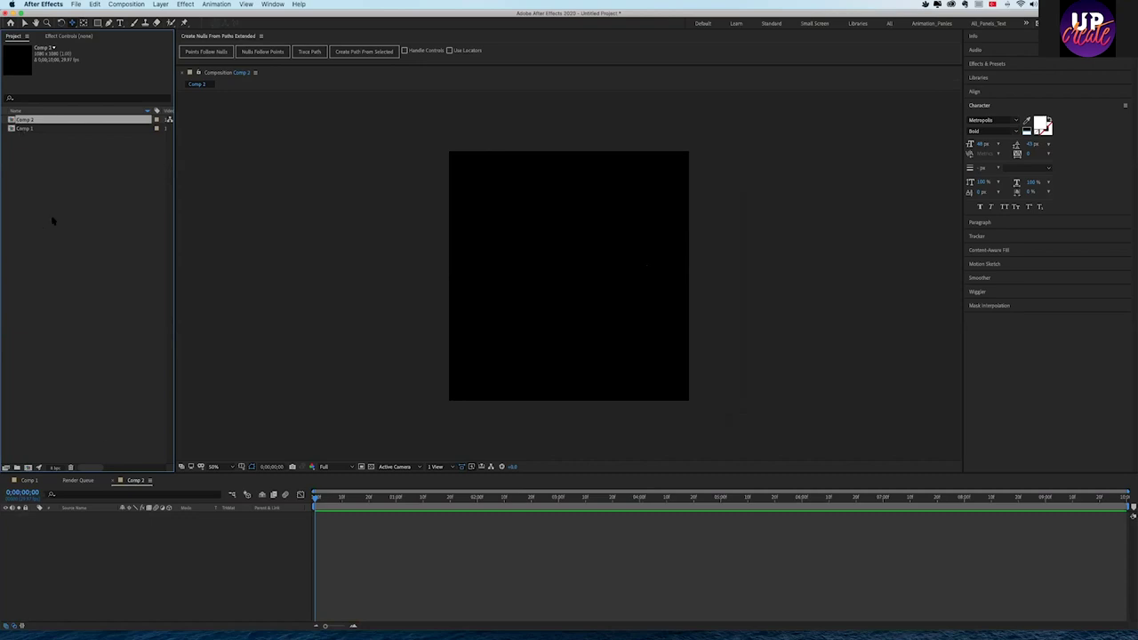
- Look through the new solid settings and Layer menu options, then dismiss them without adding a layer
right_click(158, 537)
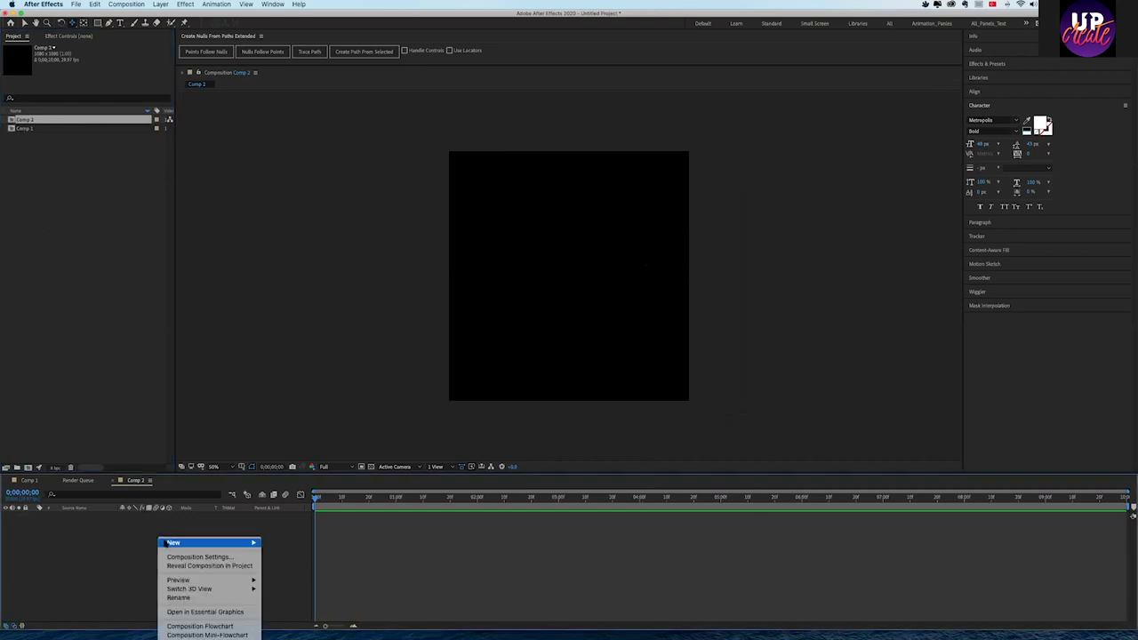
mouse_move(194, 544)
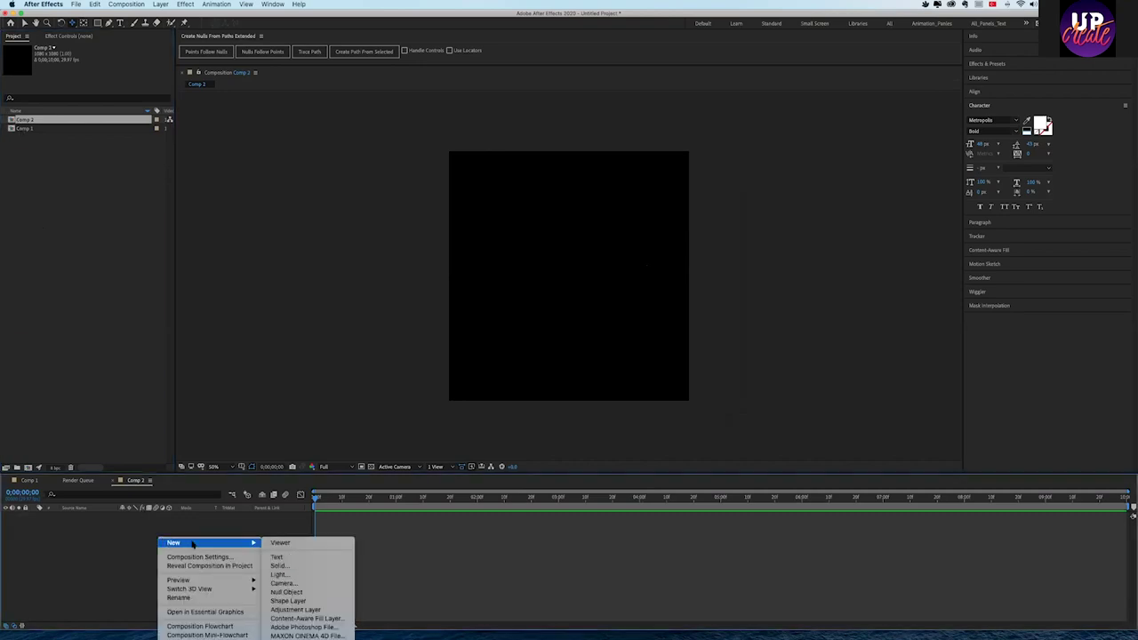
left_click(279, 566)
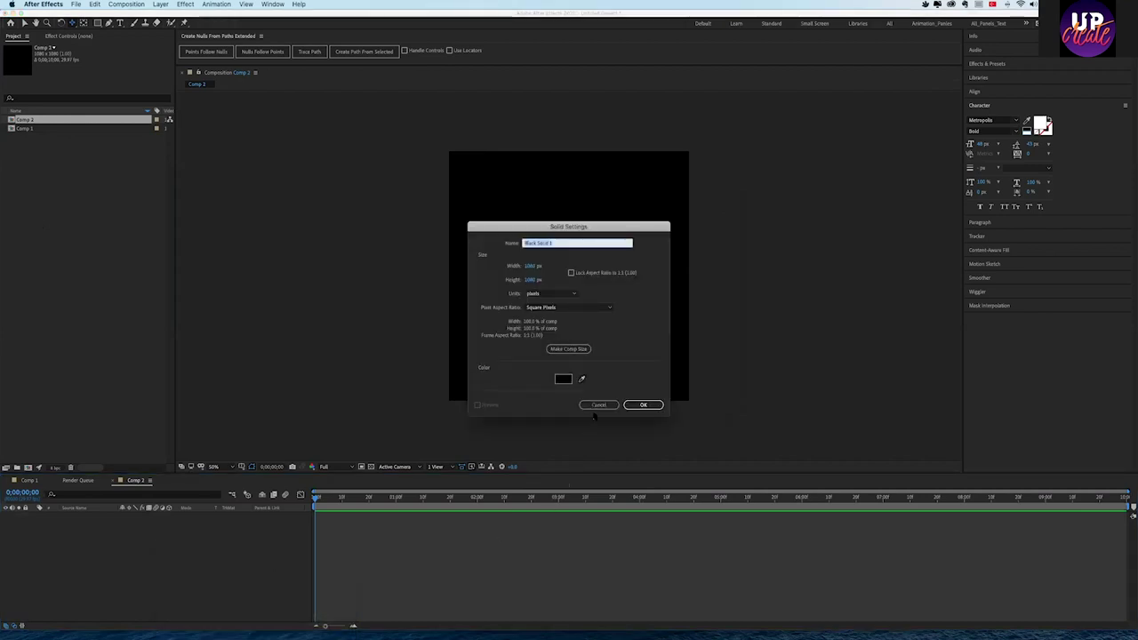
left_click(598, 405)
right_click(242, 572)
mouse_move(240, 566)
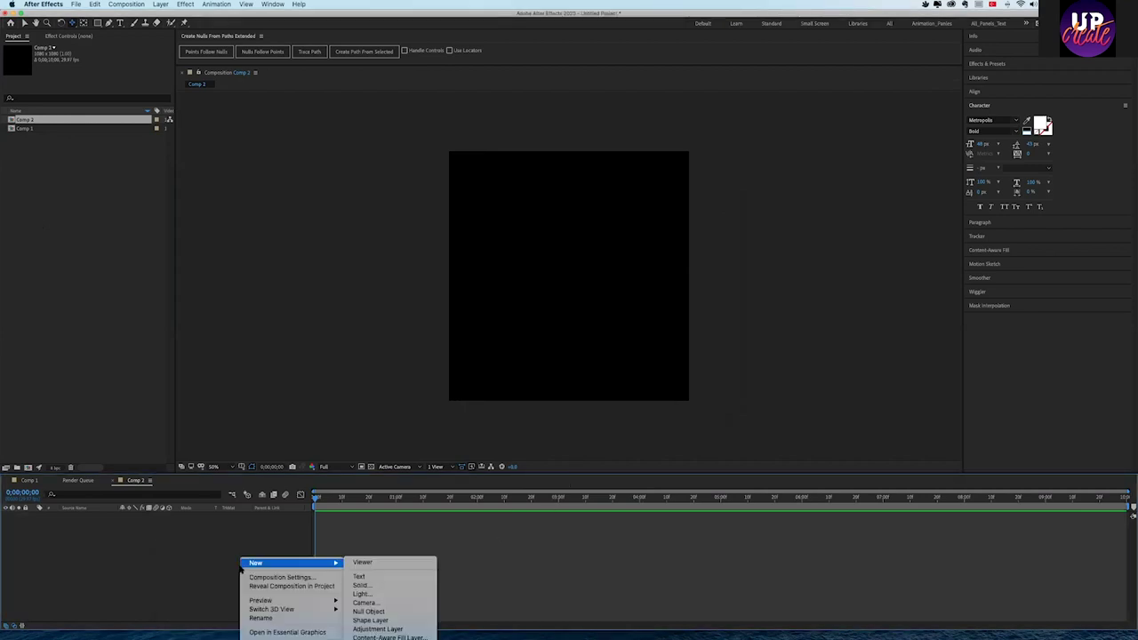
left_click(131, 4)
left_click(161, 4)
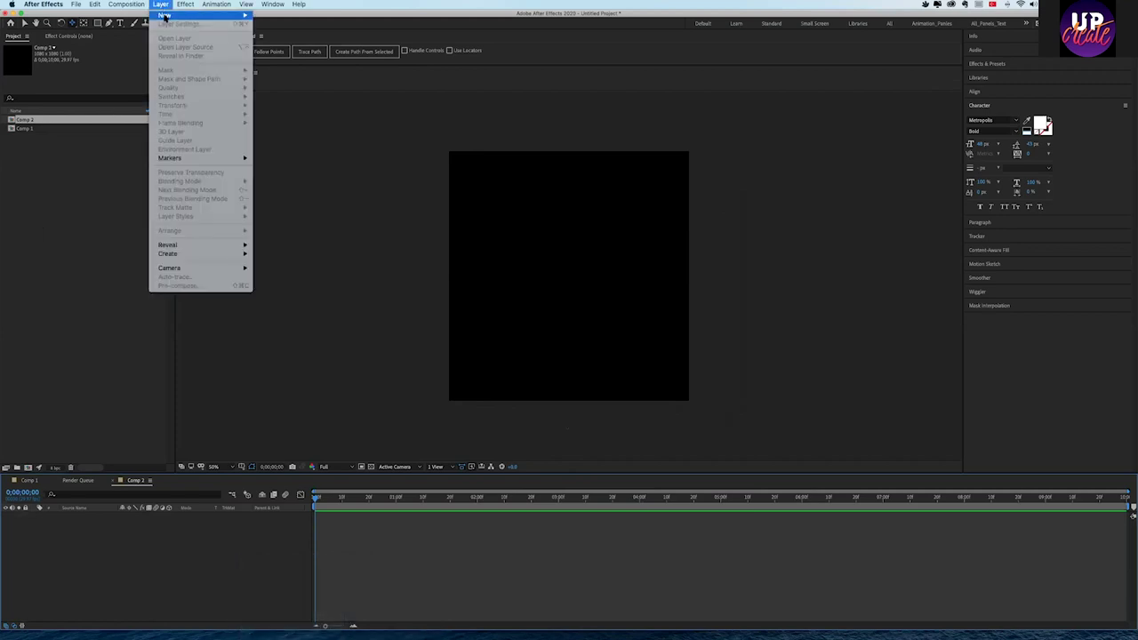
mouse_move(165, 16)
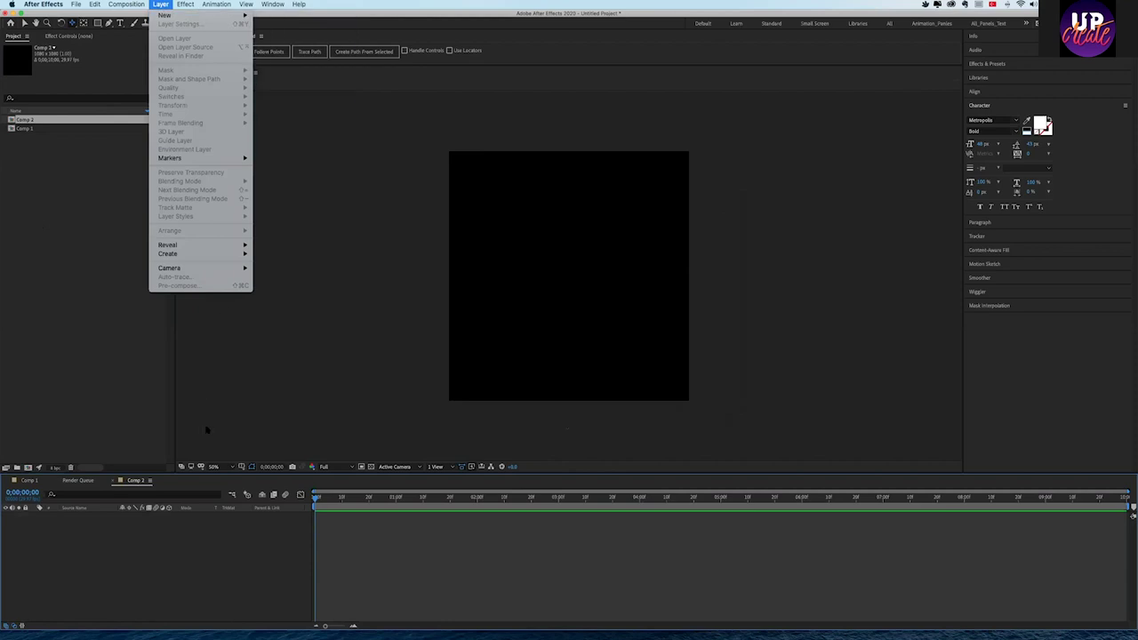
left_click(271, 568)
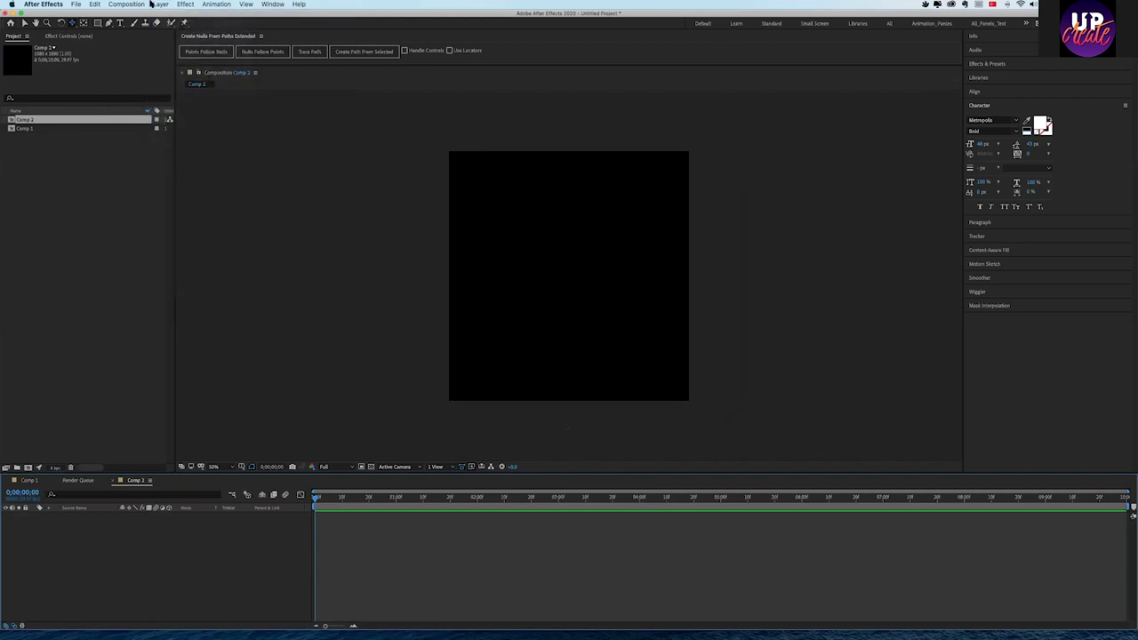
- Add a 608 × 608 px red solid layer to Comp 2
right_click(245, 528)
mouse_move(267, 531)
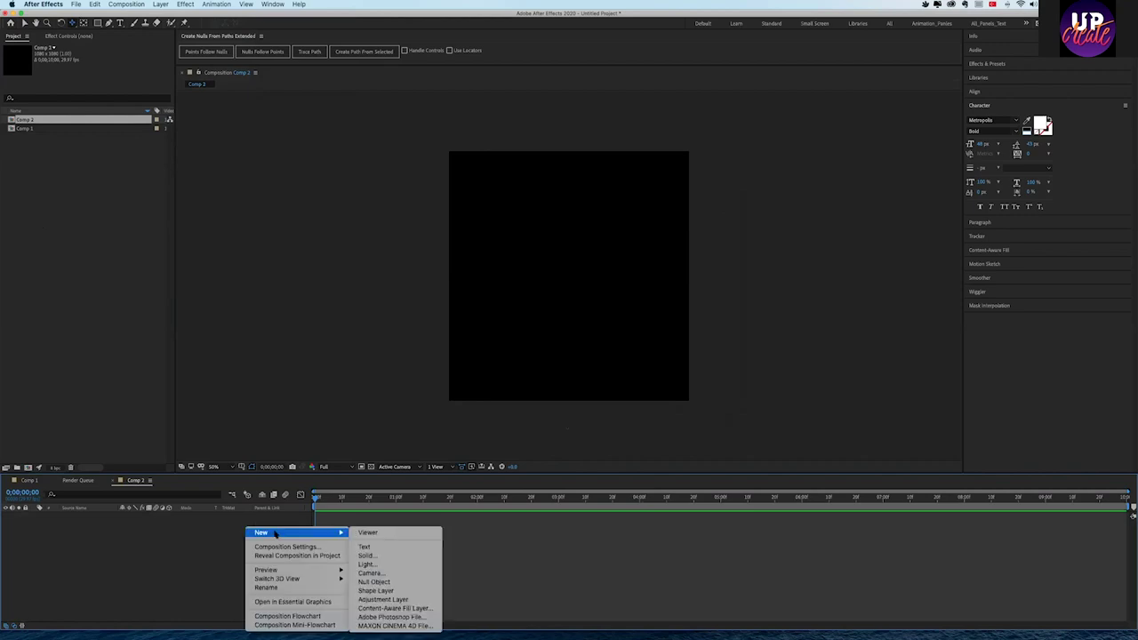
left_click(406, 558)
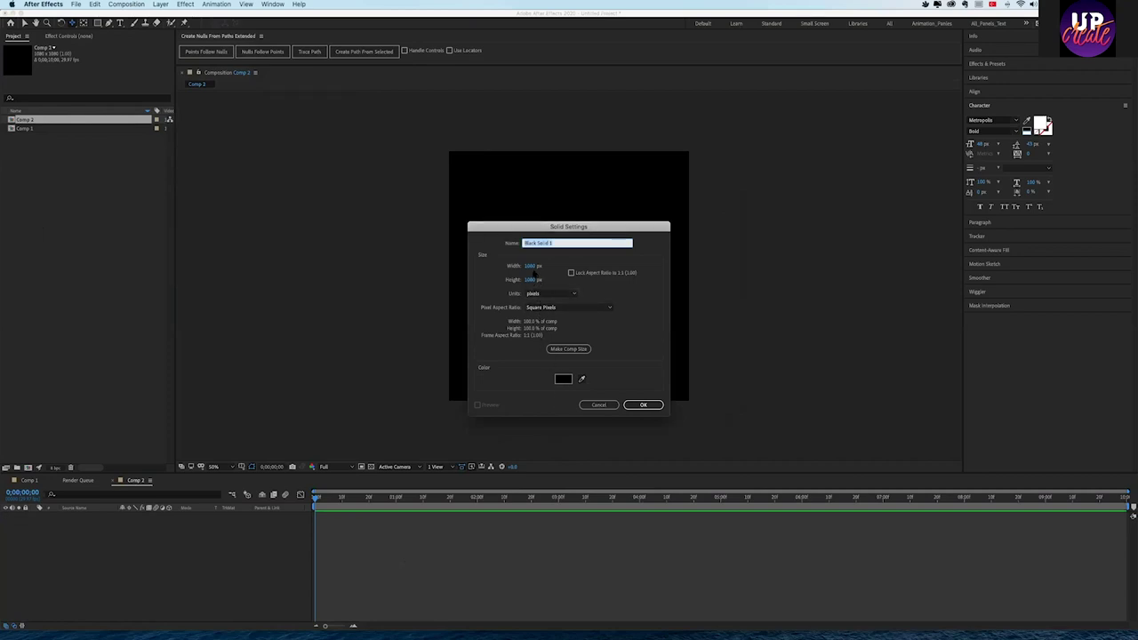
left_click(532, 267)
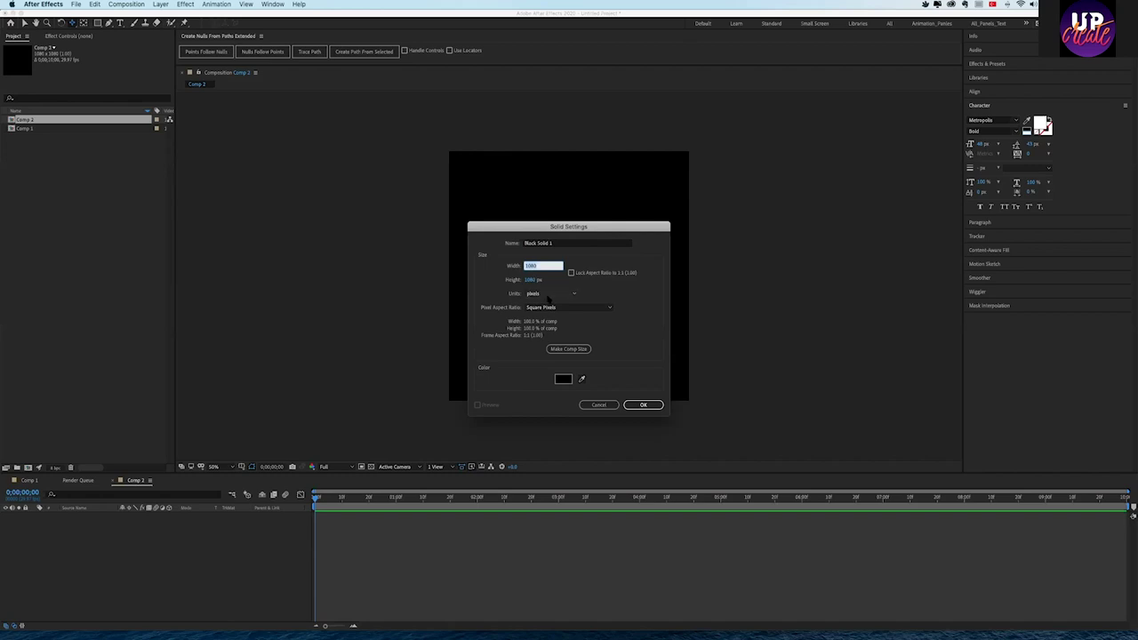
type("608")
key("Tab")
type("608")
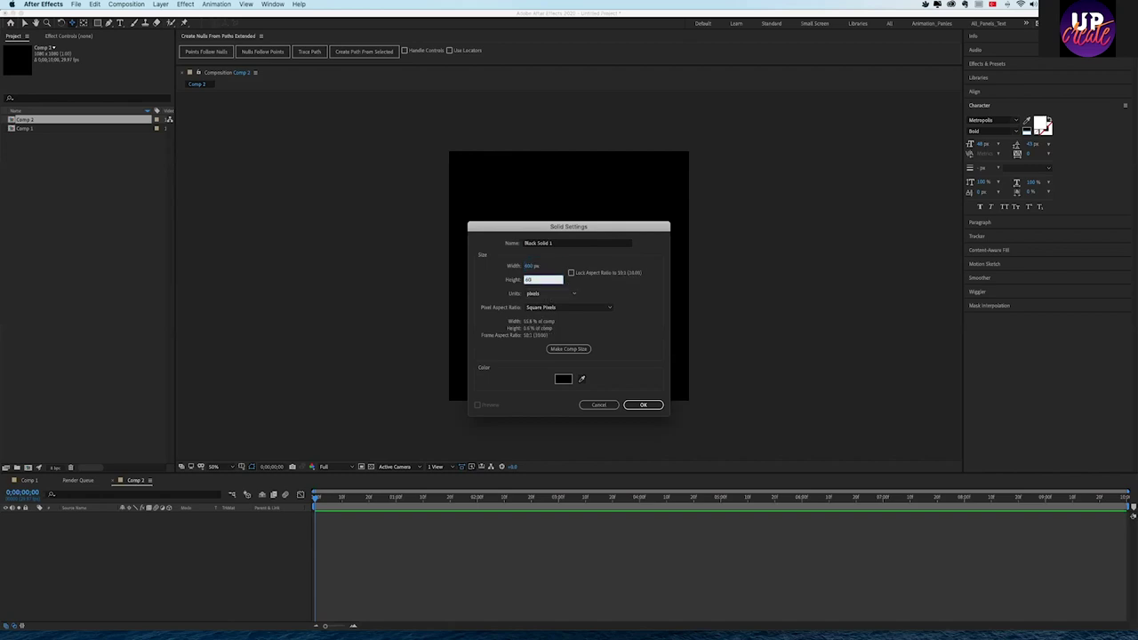
key("Tab")
left_click(562, 378)
type("FF0000")
left_click(976, 341)
left_click(642, 404)
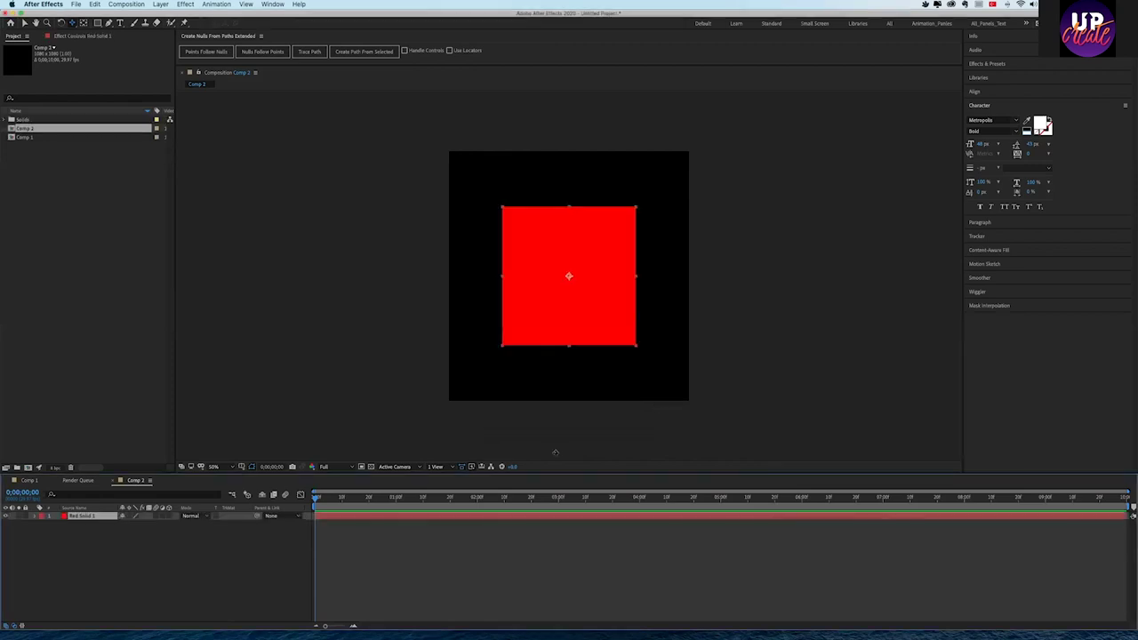
right_click(213, 537)
- Add a green solid of the same size above the red one
mouse_move(258, 544)
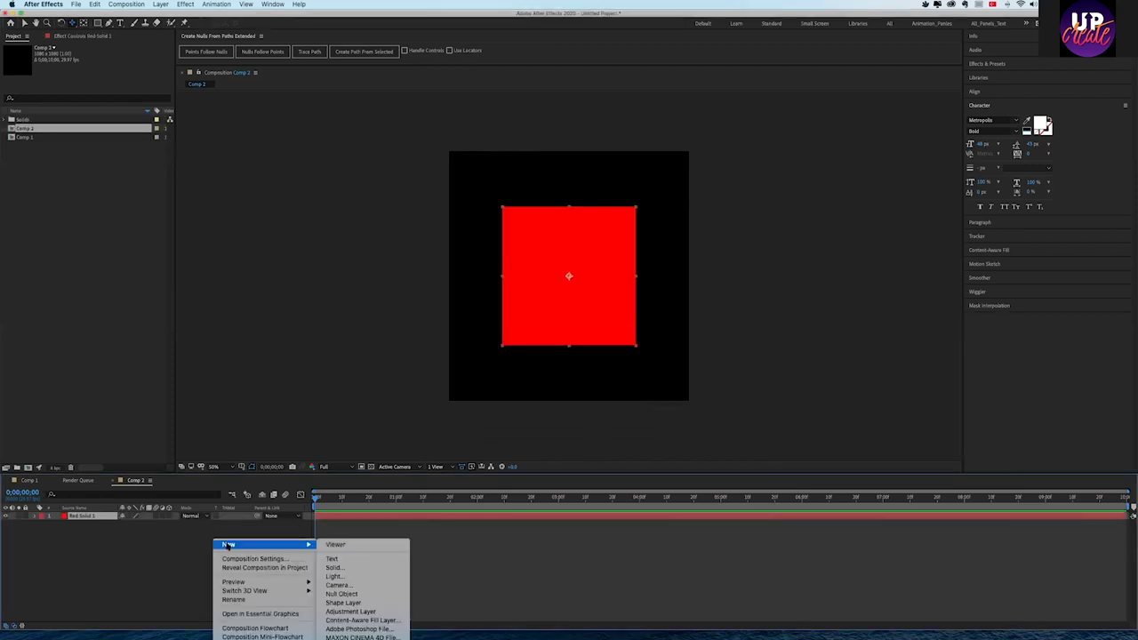
left_click(346, 569)
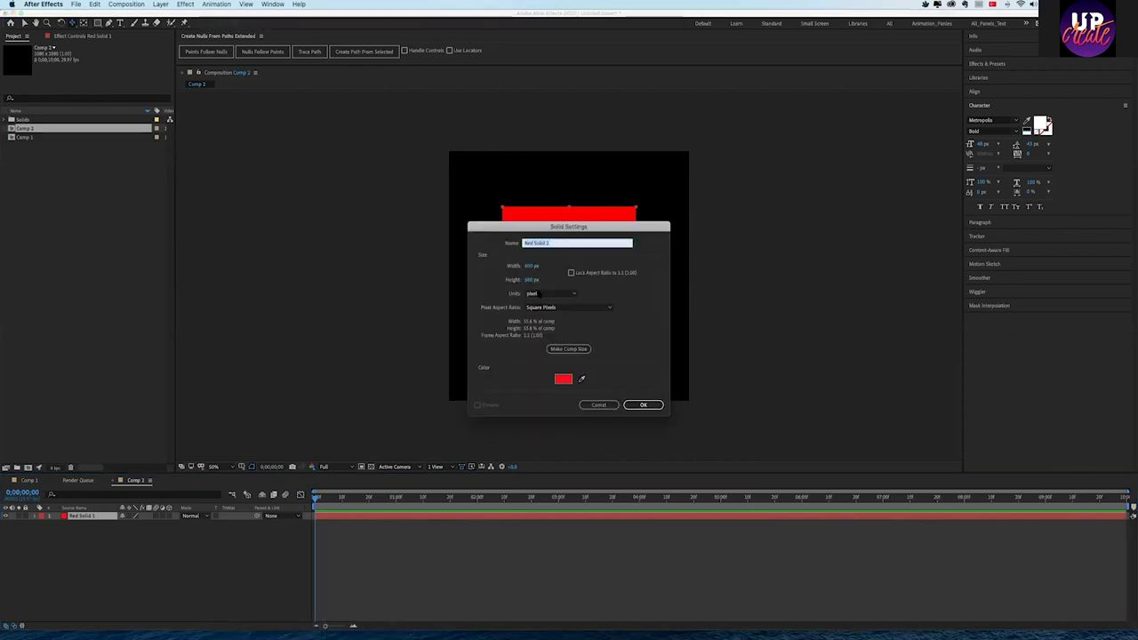
left_click(564, 381)
left_click_drag(907, 444, 907, 426)
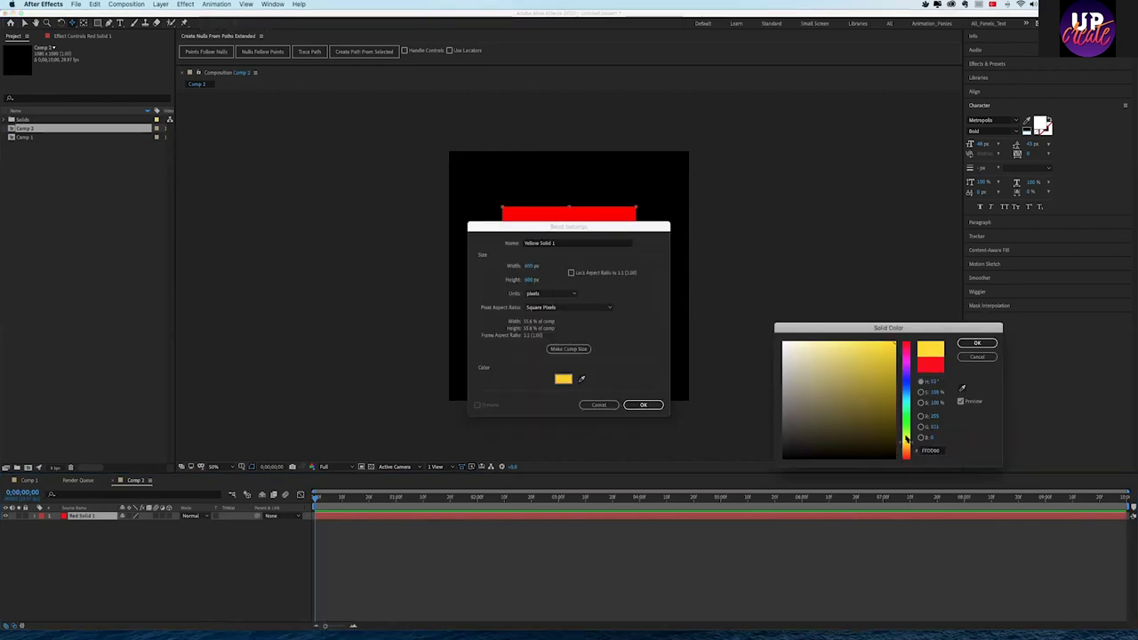
left_click(976, 343)
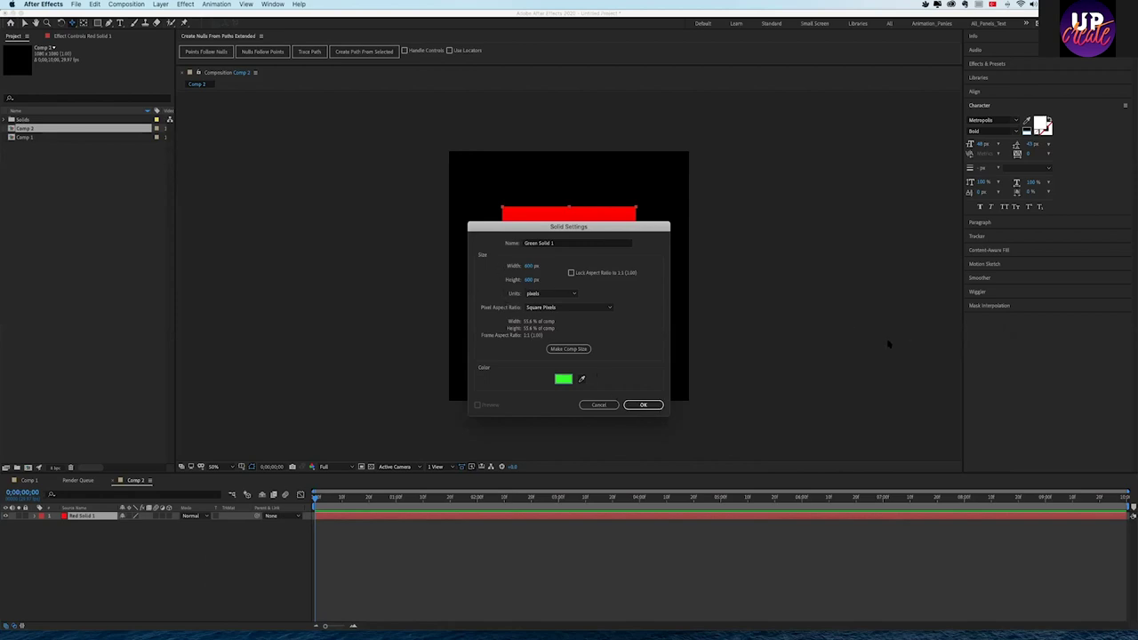
left_click(643, 405)
- Add a royal blue solid with colour 1E7FFF
right_click(166, 547)
mouse_move(180, 552)
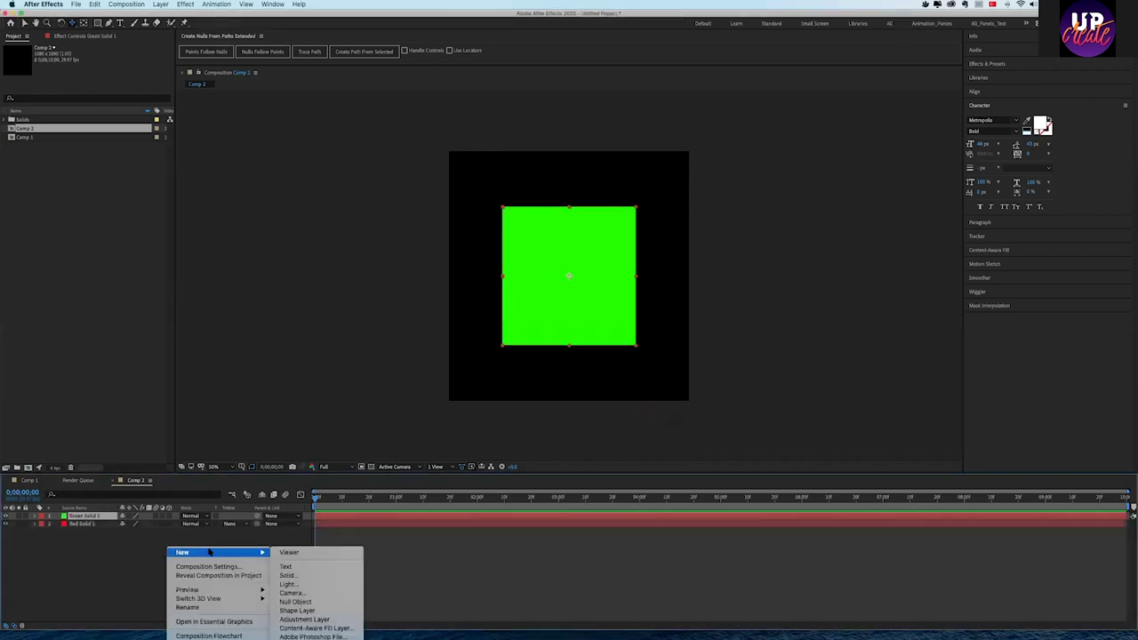
left_click(289, 576)
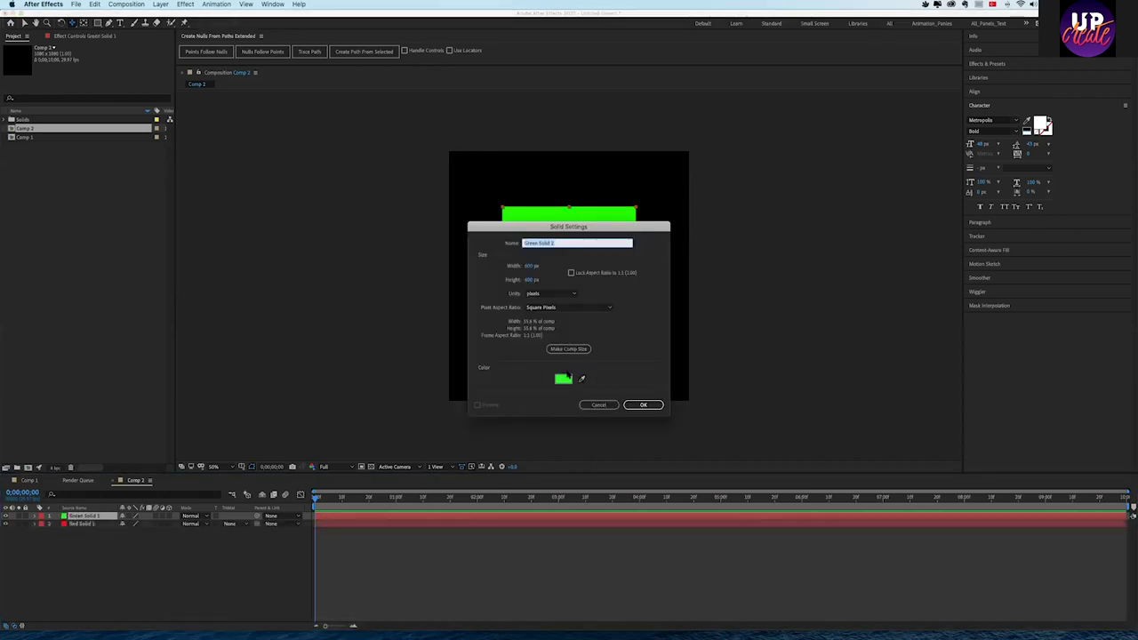
left_click(564, 379)
type("1E7FFF")
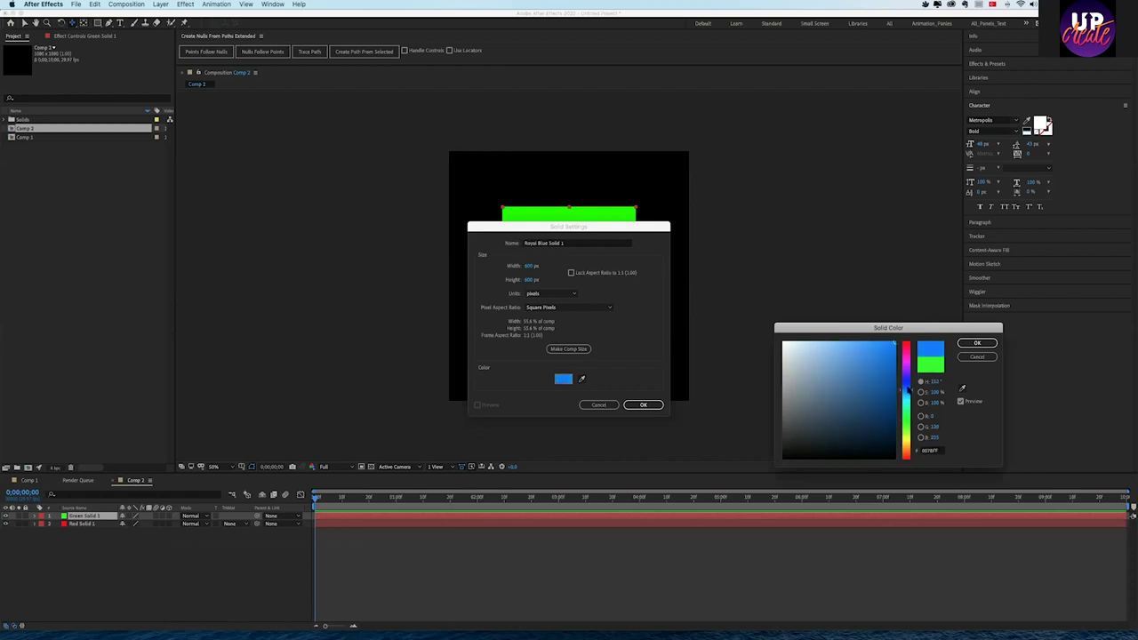
left_click(976, 343)
key("Return")
- Add a bright yellow solid layer
right_click(363, 558)
mouse_move(393, 563)
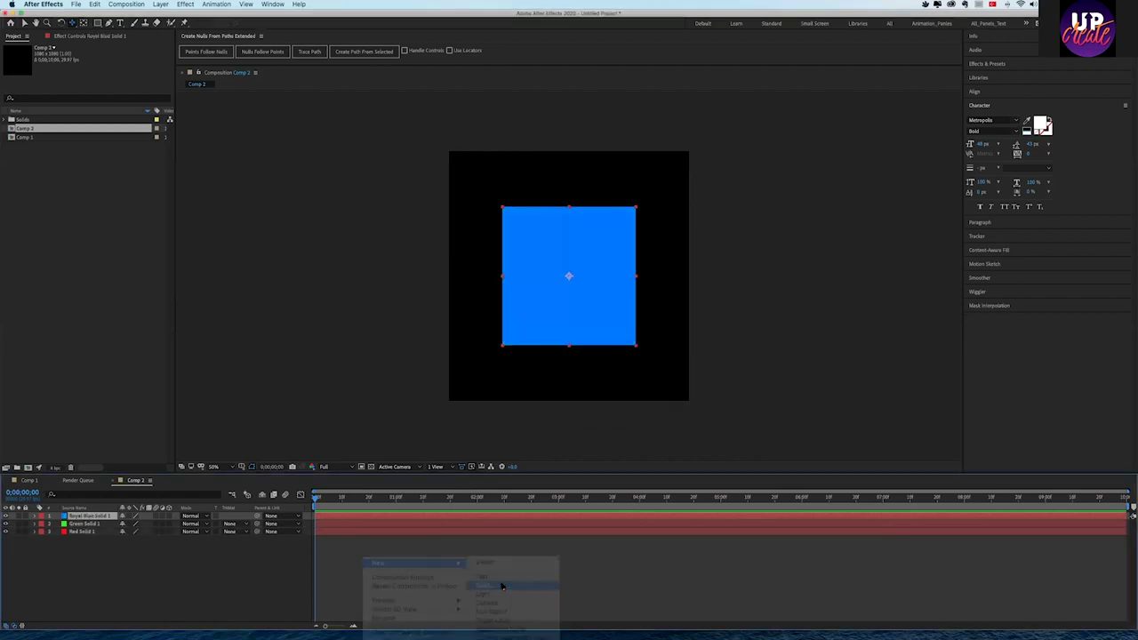
left_click(487, 582)
left_click(565, 379)
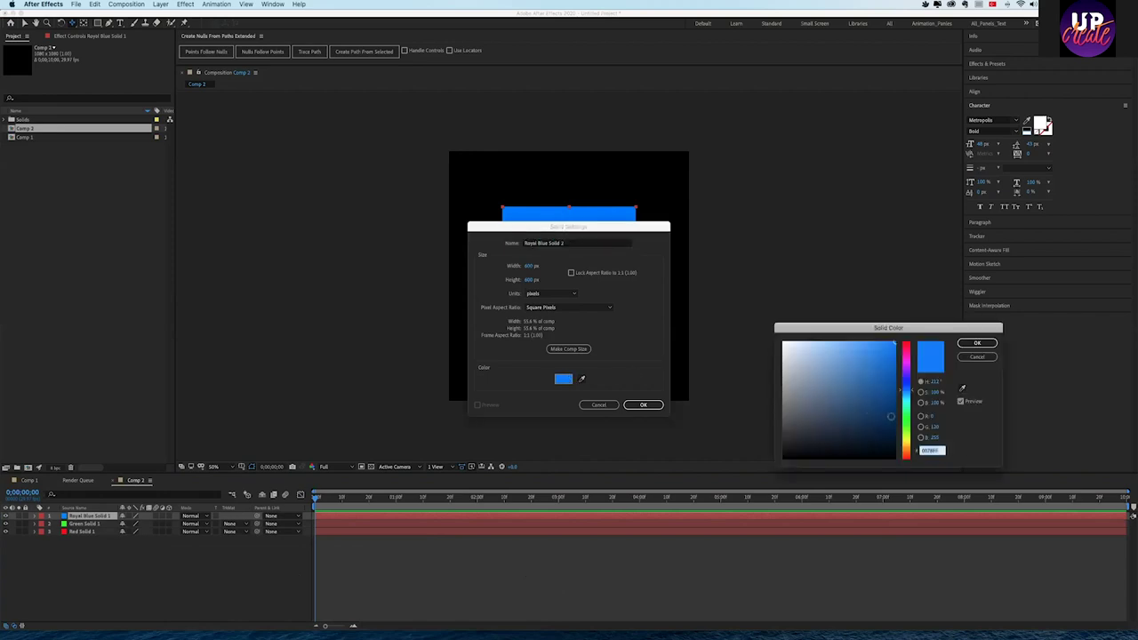
left_click(907, 412)
left_click_drag(907, 412, 906, 441)
left_click_drag(891, 396, 889, 363)
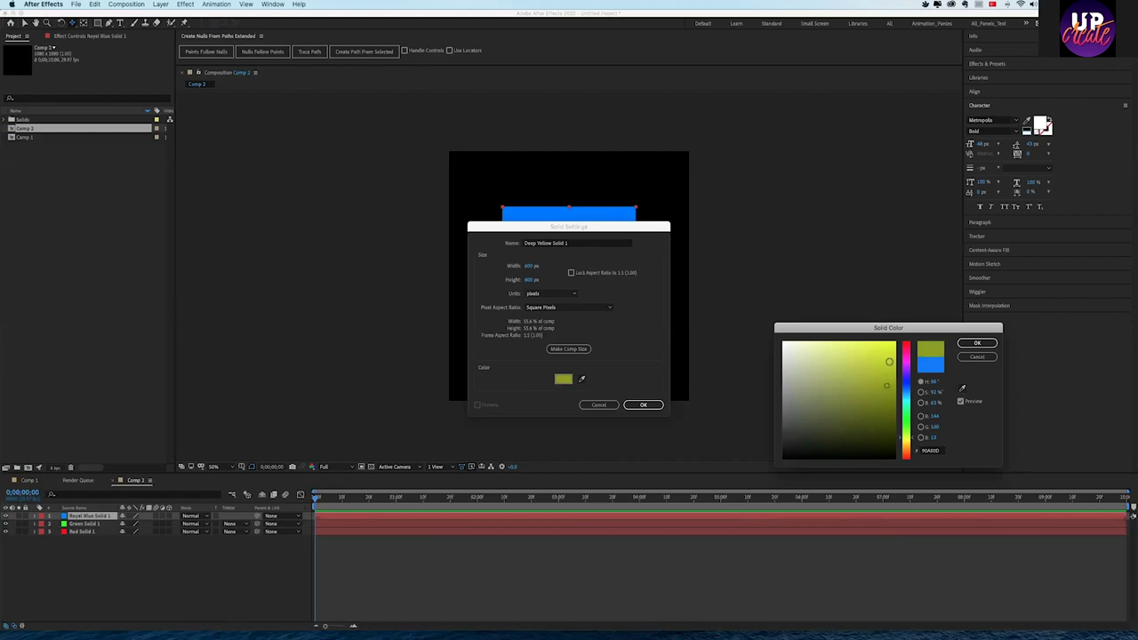
left_click(977, 342)
left_click(653, 405)
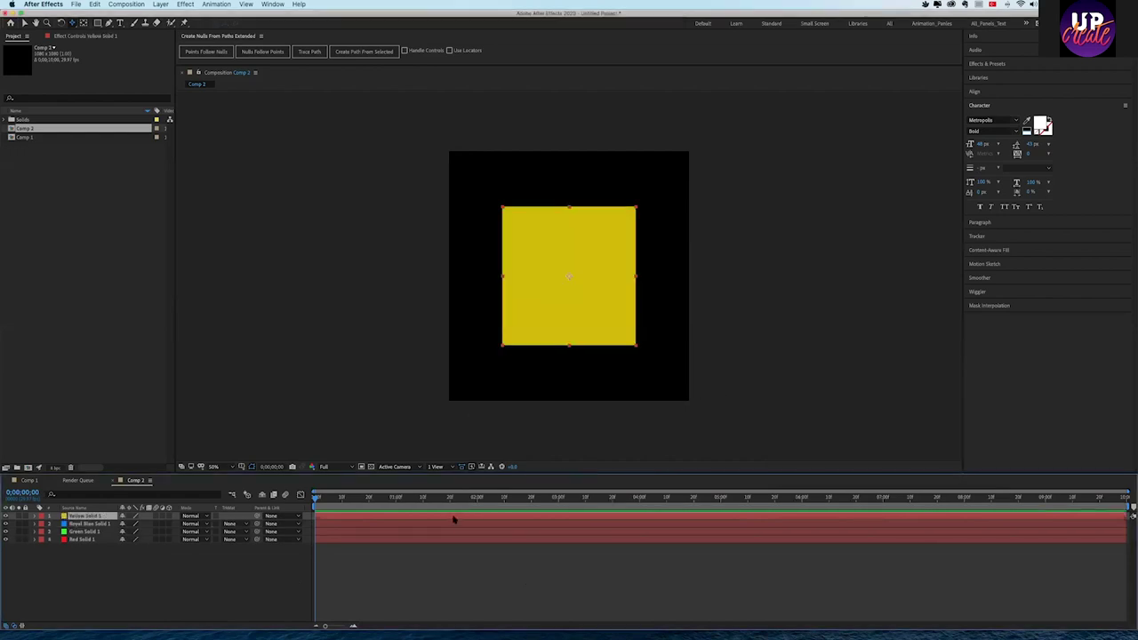
- Add a magenta-red solid layer
right_click(444, 566)
mouse_move(498, 563)
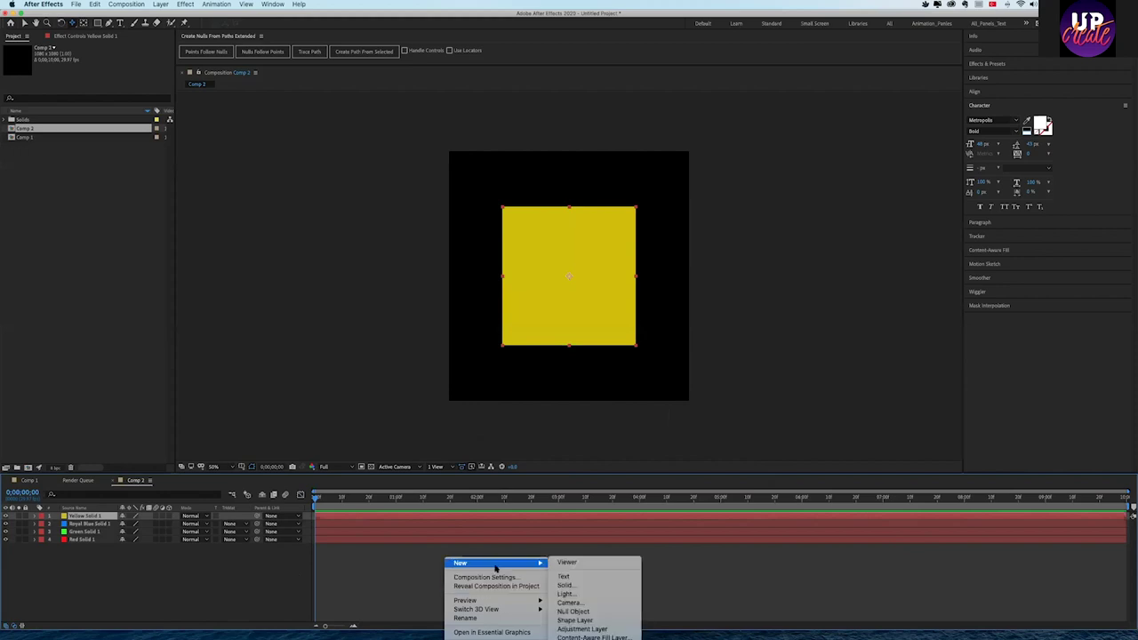
left_click(567, 586)
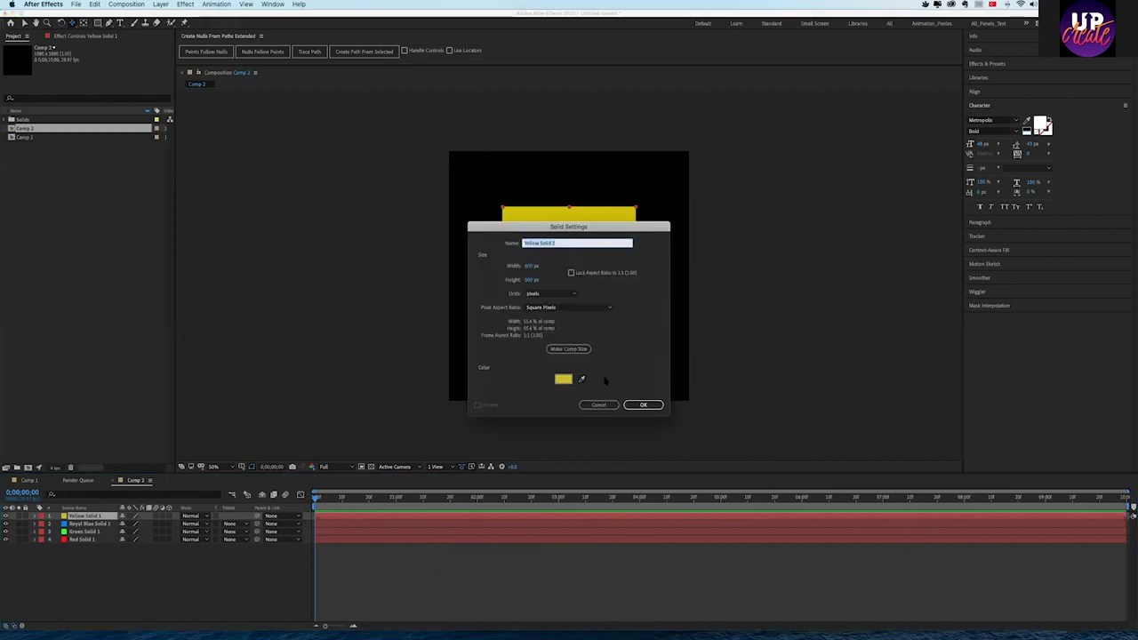
left_click(563, 378)
left_click_drag(908, 428, 907, 353)
left_click(977, 343)
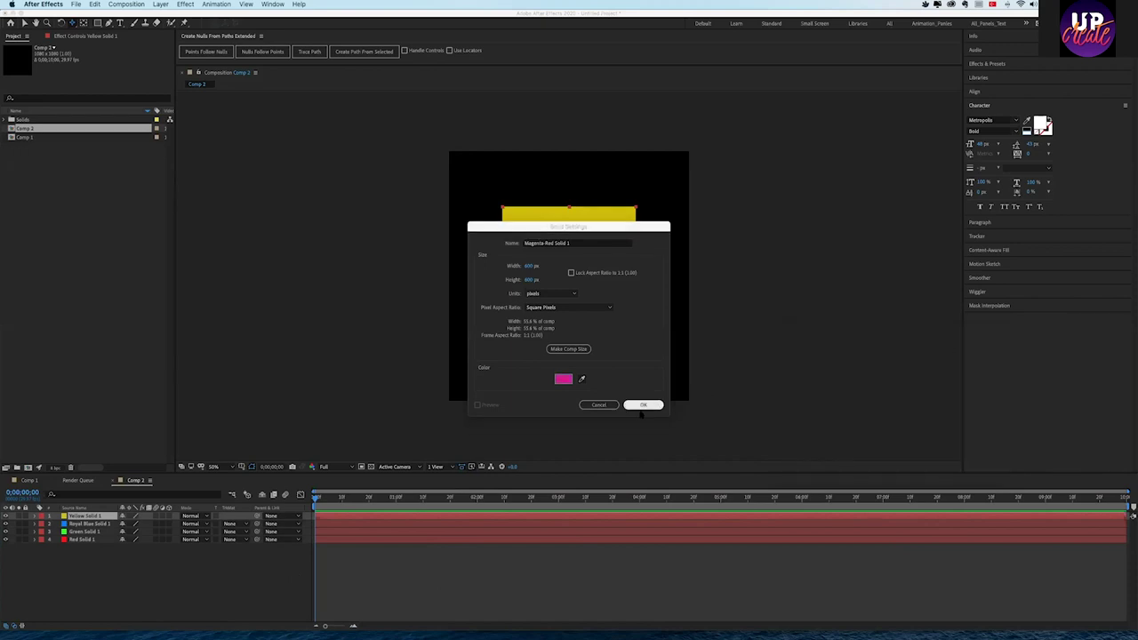
left_click(642, 406)
- Add a blue solid with colour 1F3FD8, then hide it to see the layer below
right_click(524, 577)
mouse_move(547, 563)
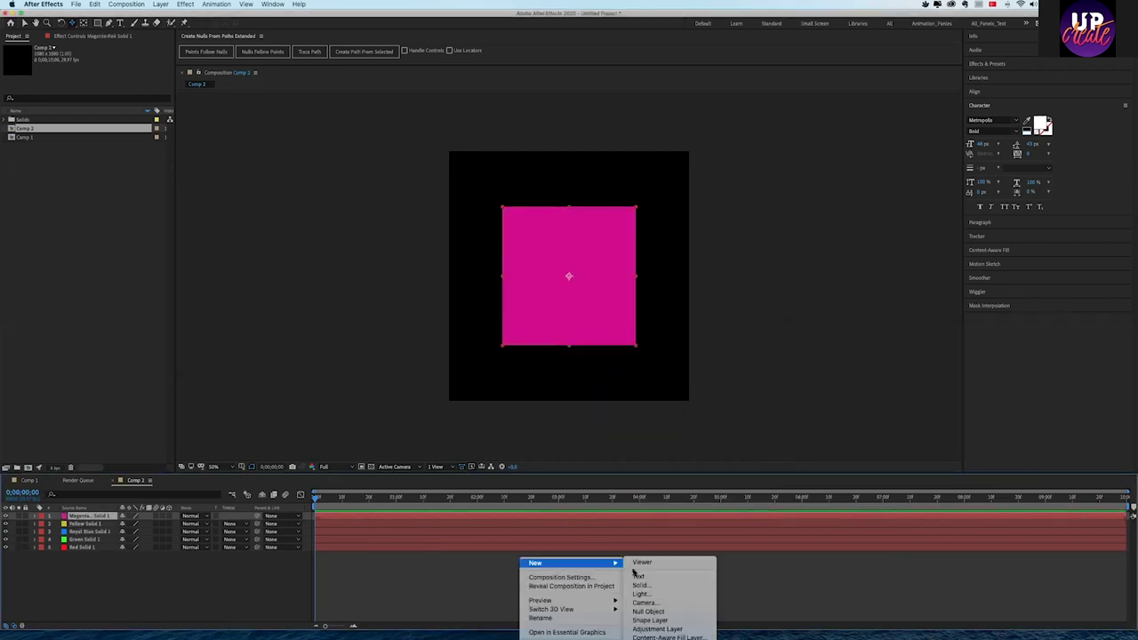
left_click(641, 586)
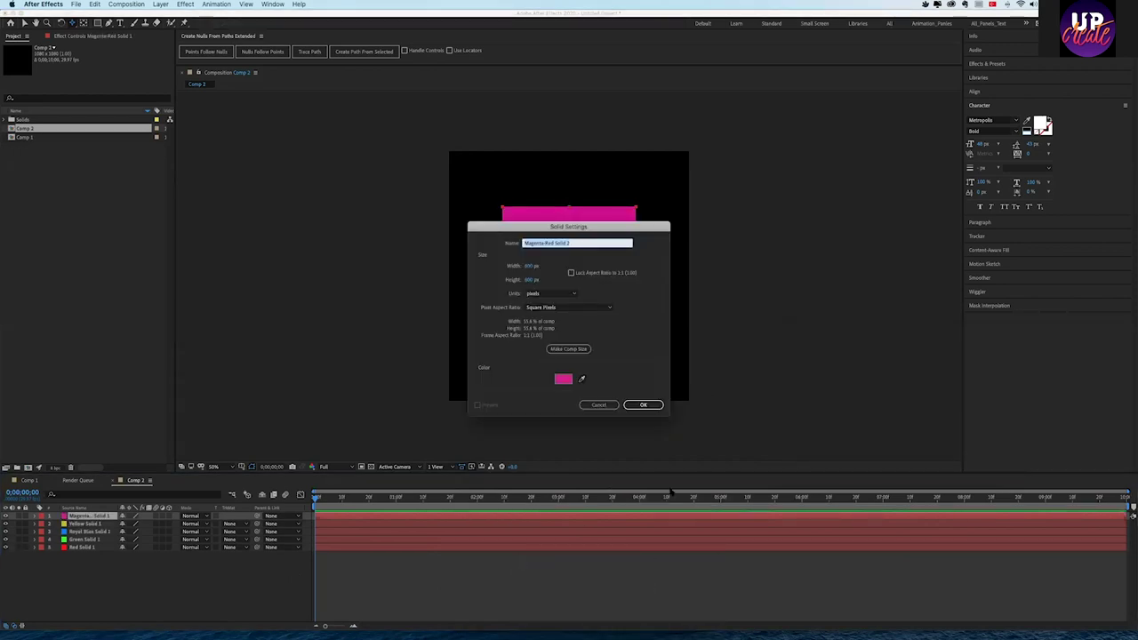
left_click(565, 382)
type("1F3FD8")
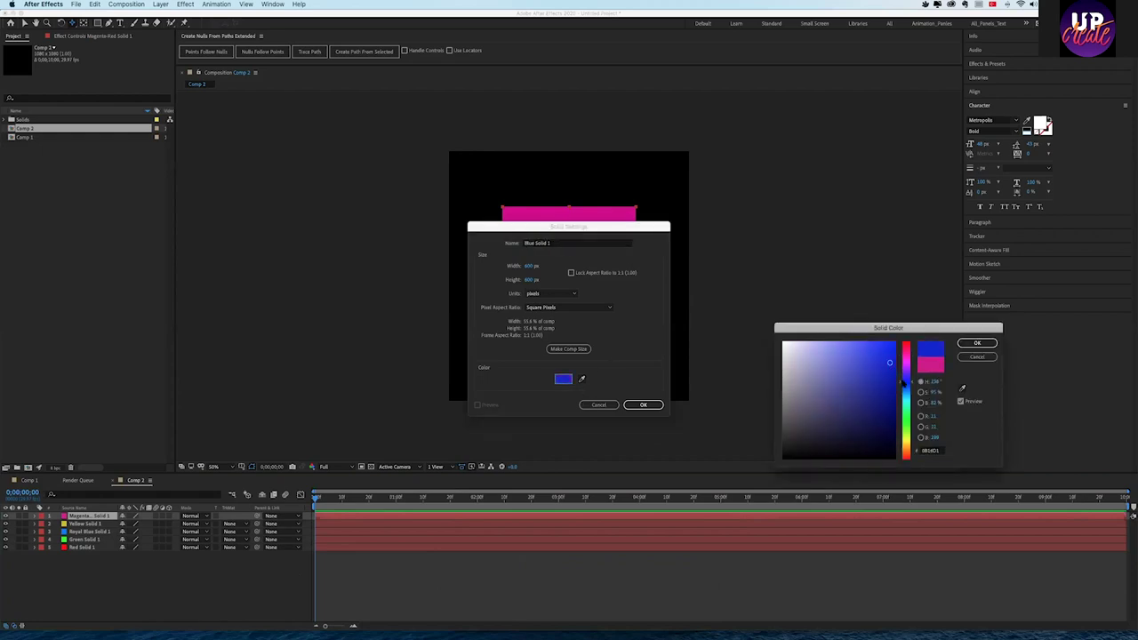
left_click(969, 343)
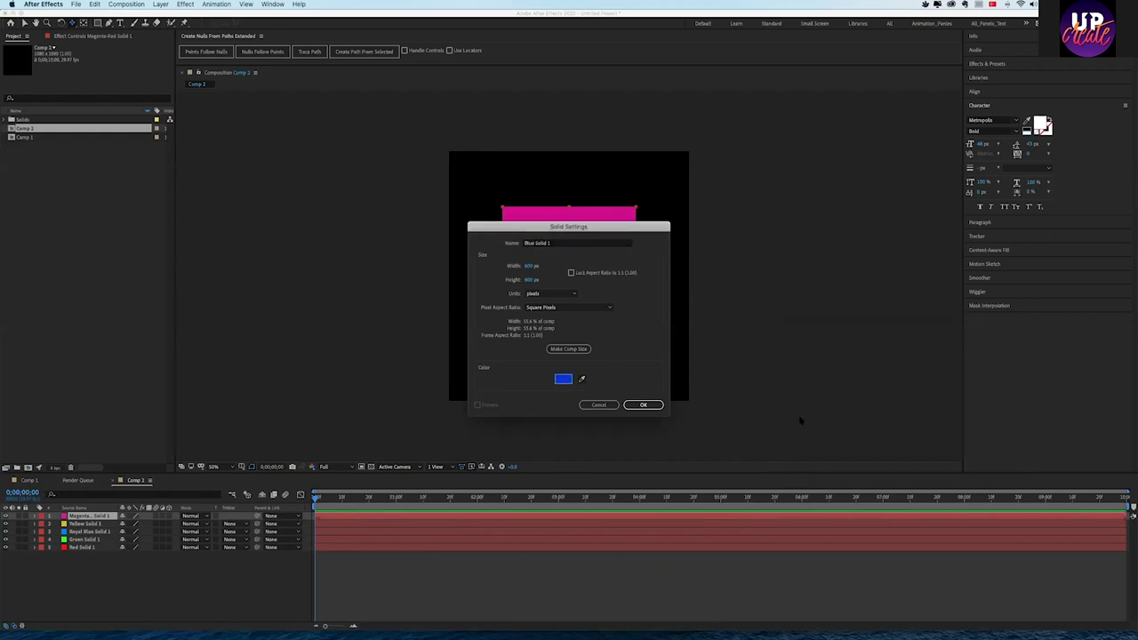
left_click(658, 405)
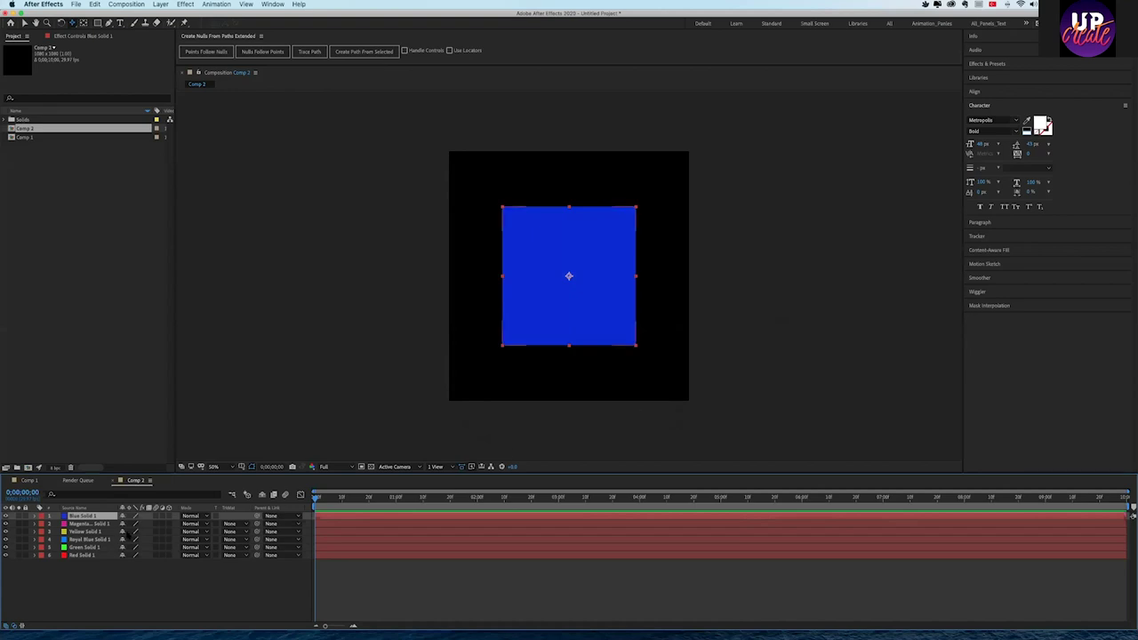
left_click(5, 516)
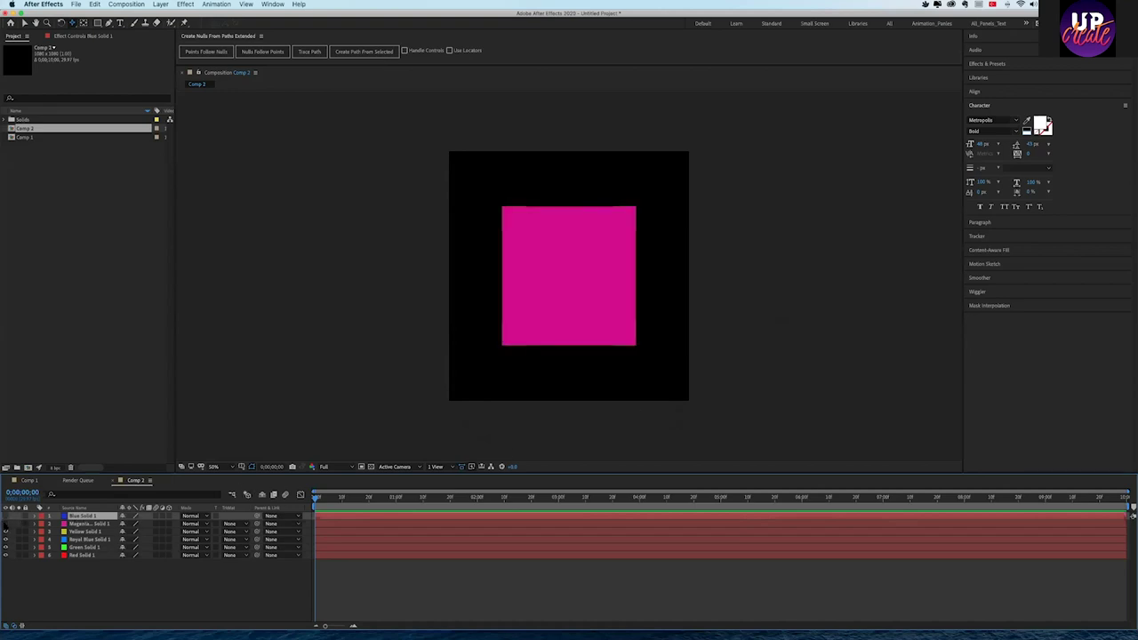
left_click(5, 524)
left_click(5, 532)
left_click(6, 538)
left_click(5, 546)
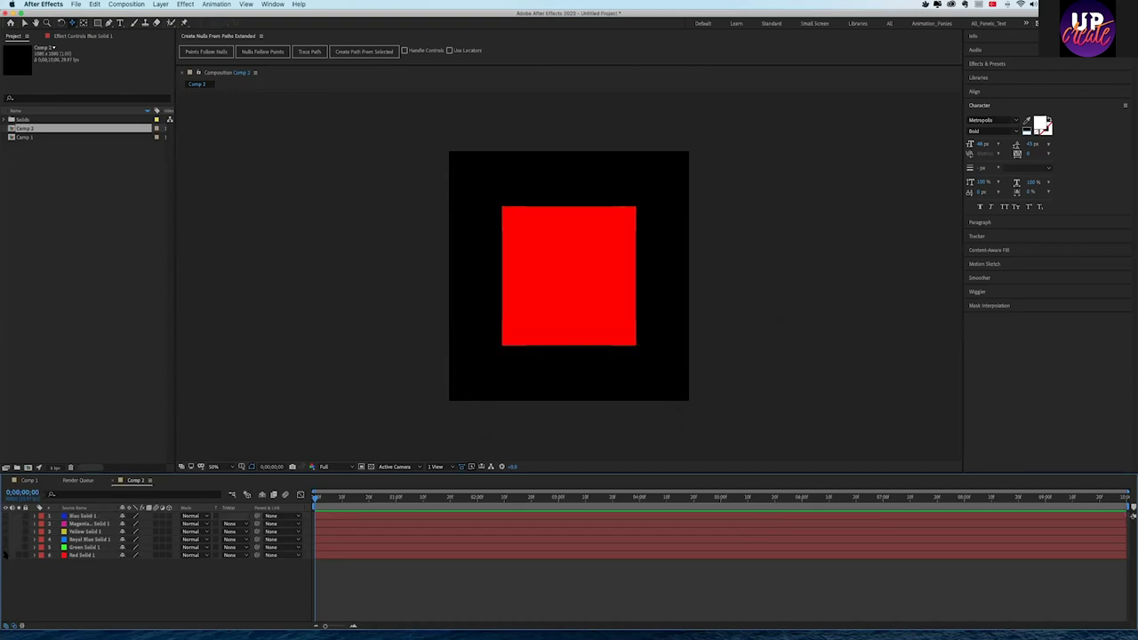
left_click(5, 516)
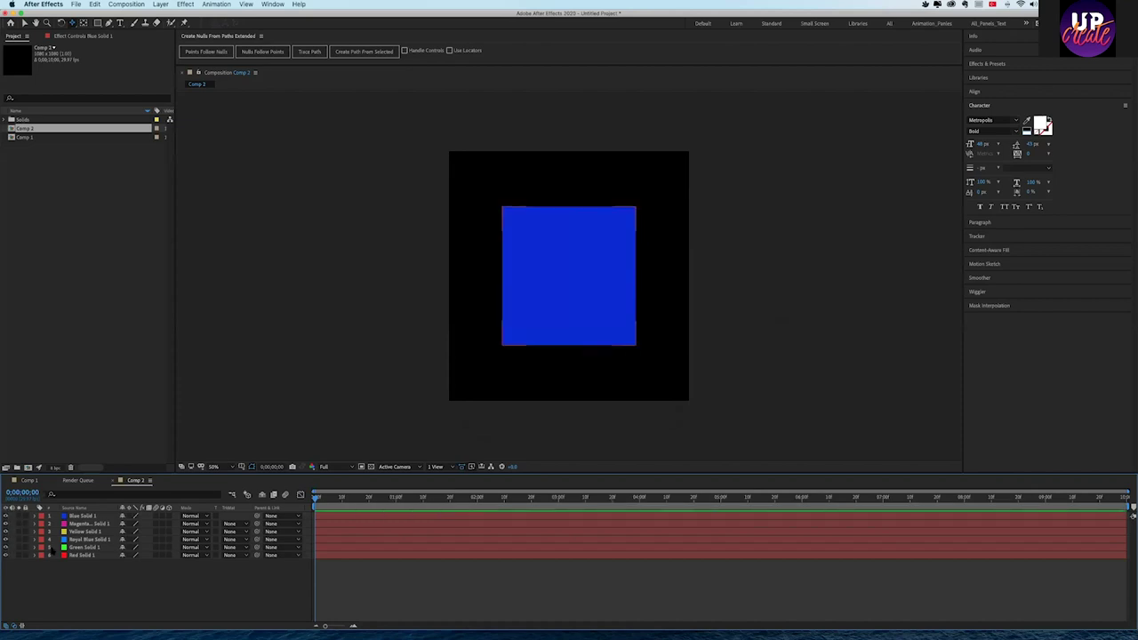
left_click_drag(103, 580, 74, 515)
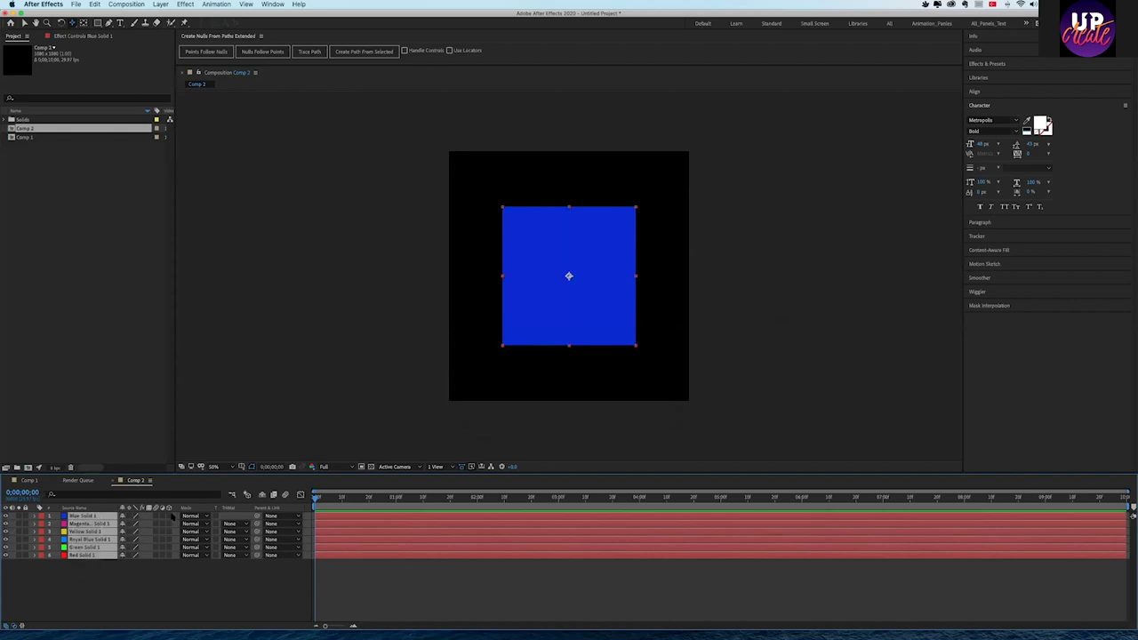
left_click(161, 590)
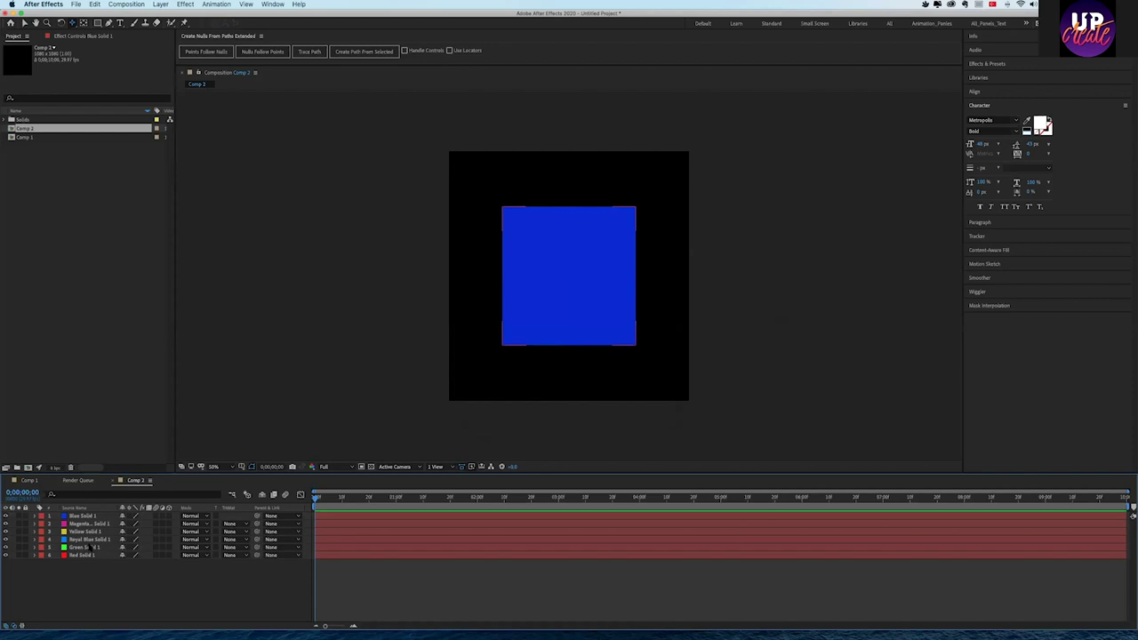
left_click(88, 532)
right_click(95, 534)
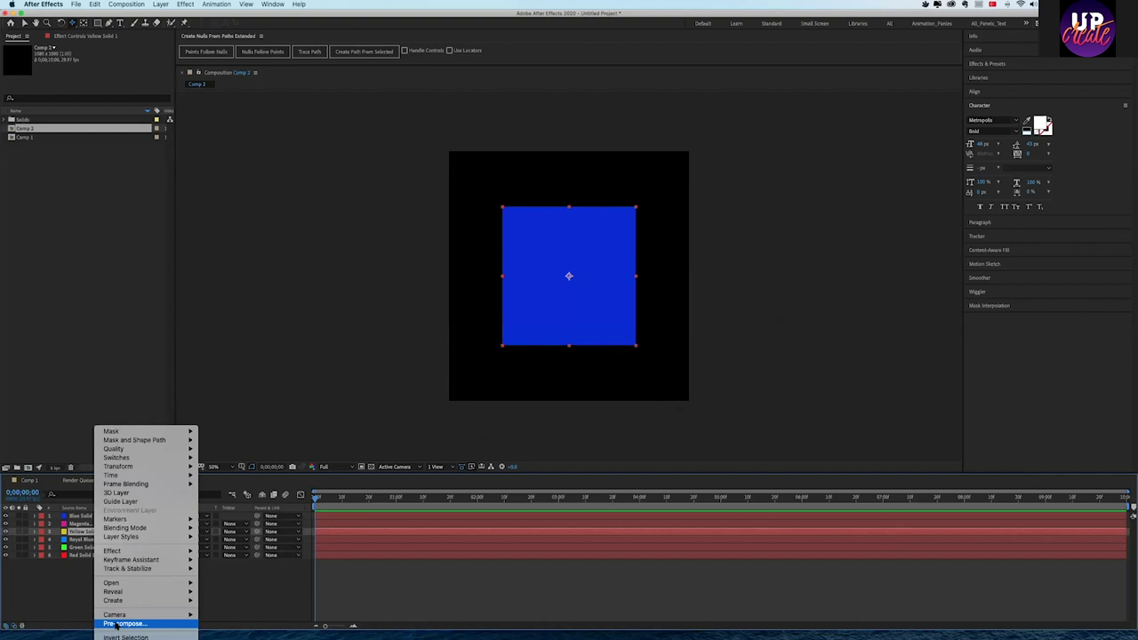
- Pre-compose Yellow Solid 1 into 'Yellow Composition' and switch all six layers to 3D
left_click(116, 624)
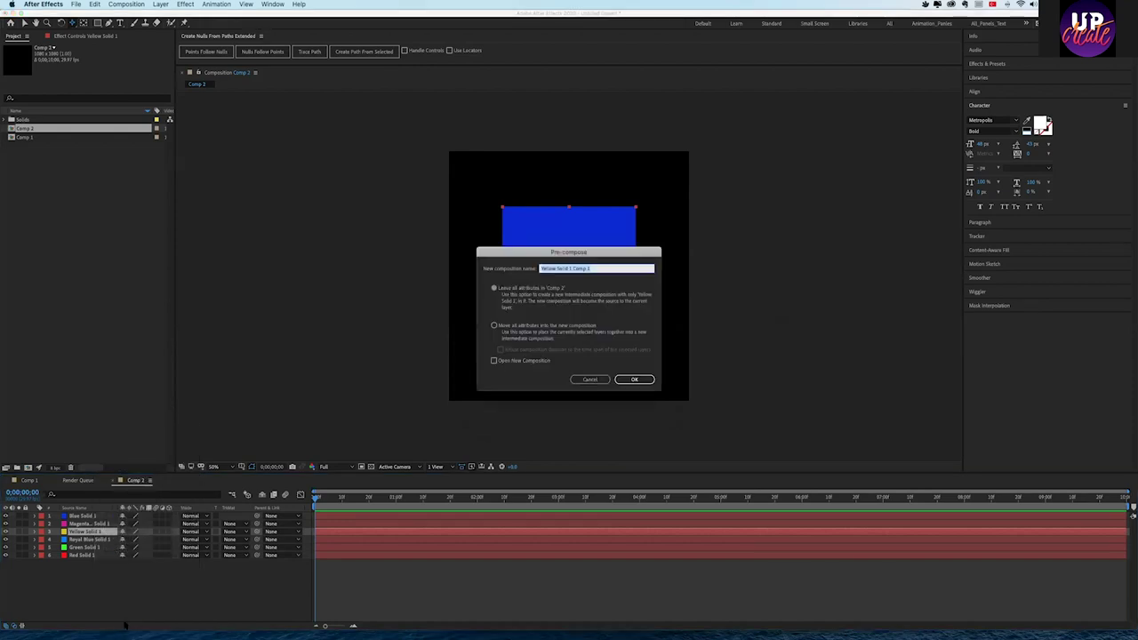
left_click(560, 268)
left_click_drag(557, 269, 623, 271)
type("C")
key("Return")
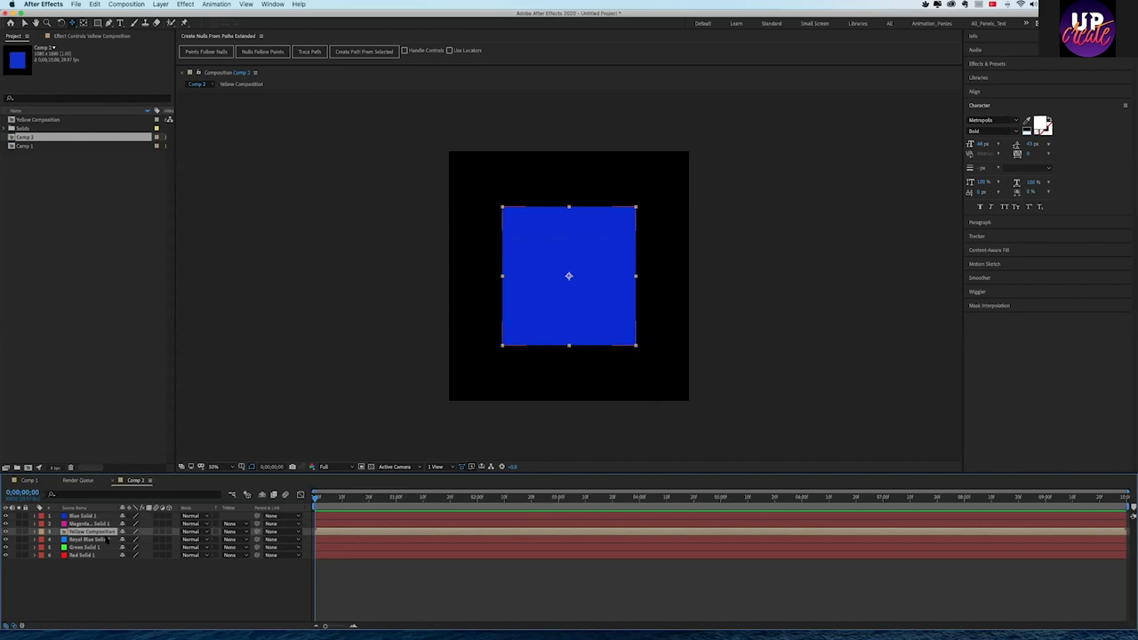
left_click_drag(151, 576, 158, 523)
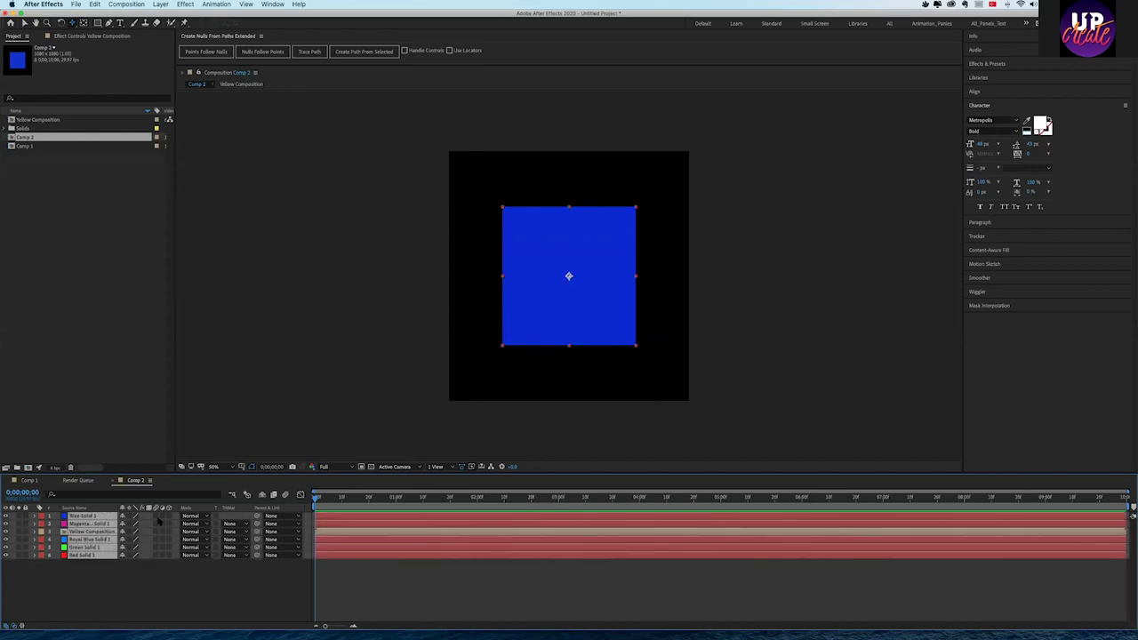
left_click(151, 569)
- Add a new Camera 1 layer to the top of Comp 2's timeline
left_click(99, 524)
left_click(145, 567)
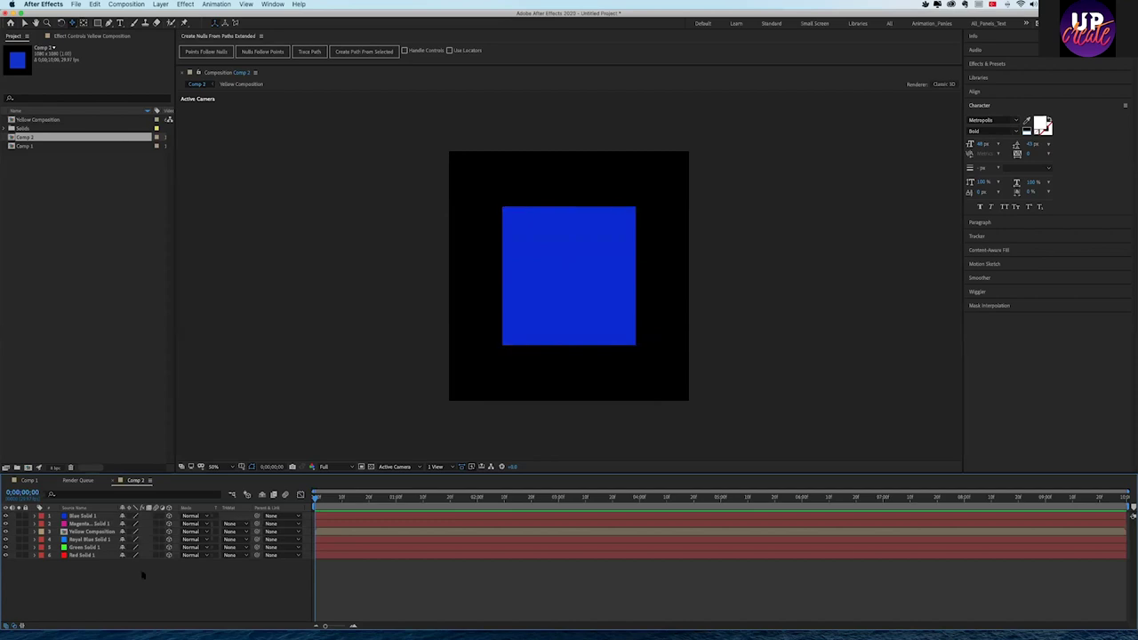
right_click(145, 558)
mouse_move(213, 562)
left_click(290, 603)
left_click(687, 423)
left_click(85, 525)
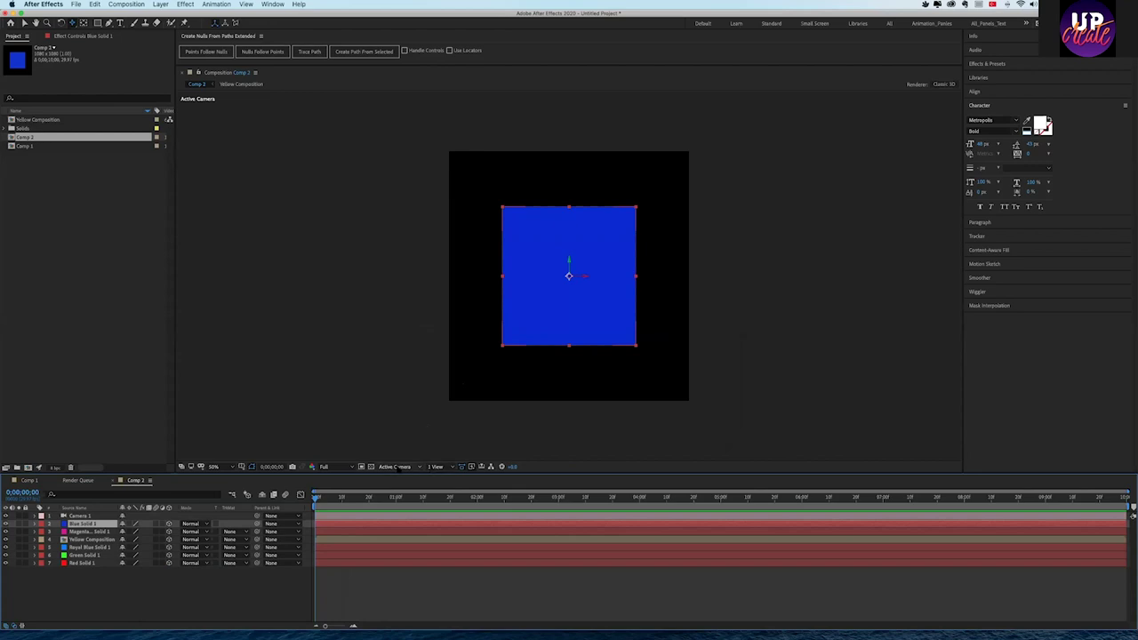
left_click(434, 466)
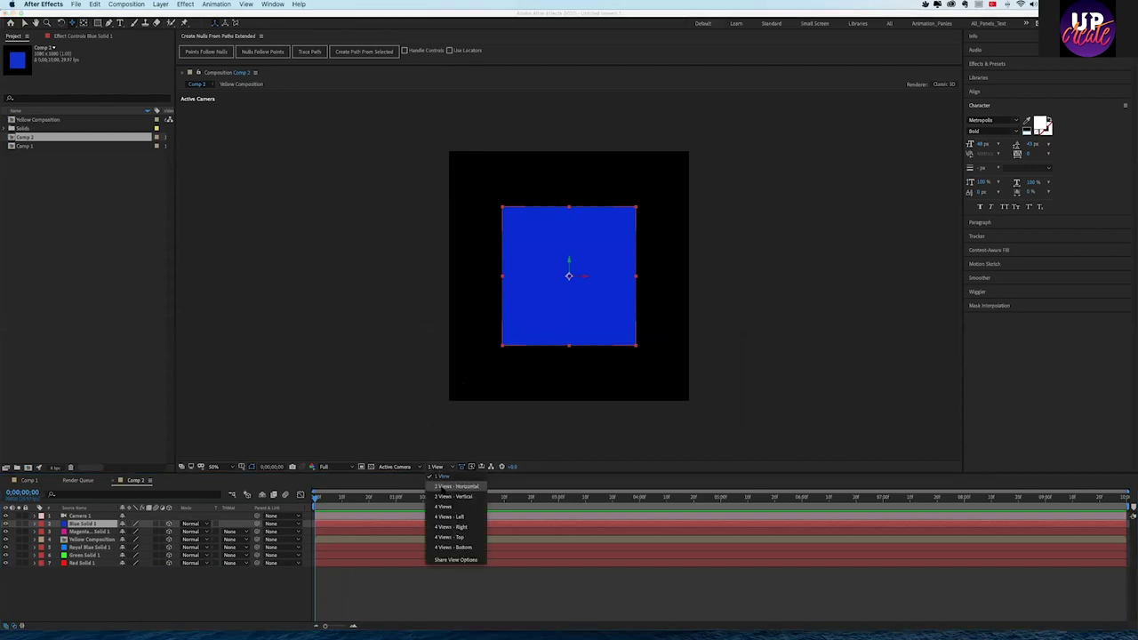
- Split the viewer into four views and push Magenta Solid 1 farther back behind the blue solid
left_click(442, 506)
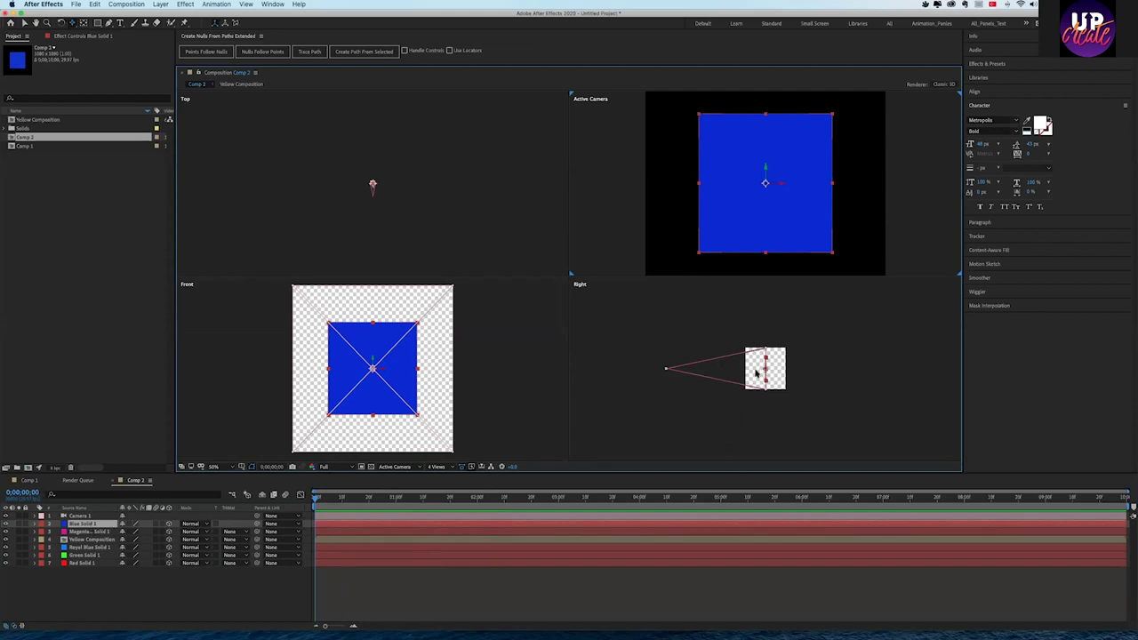
left_click_drag(748, 372, 749, 374)
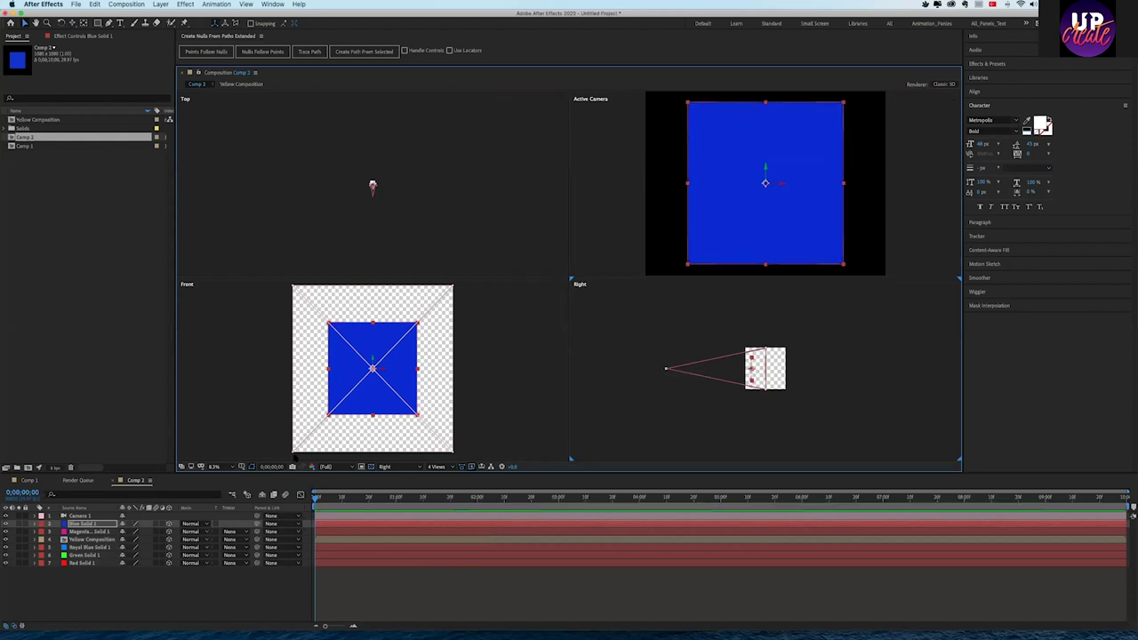
left_click(167, 531)
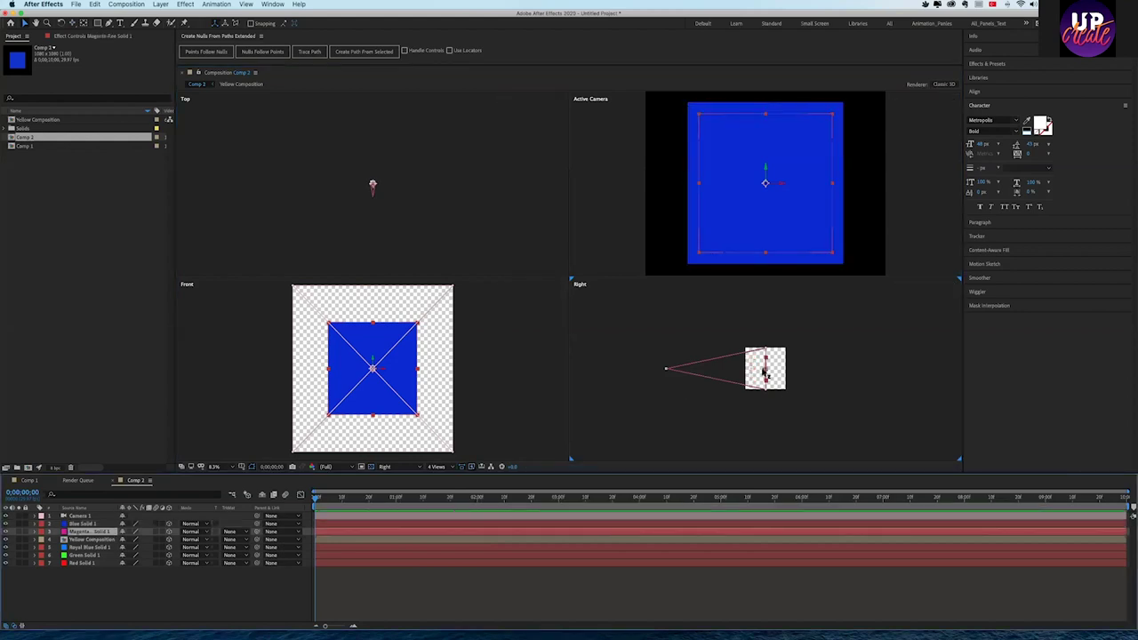
left_click_drag(767, 373, 779, 374)
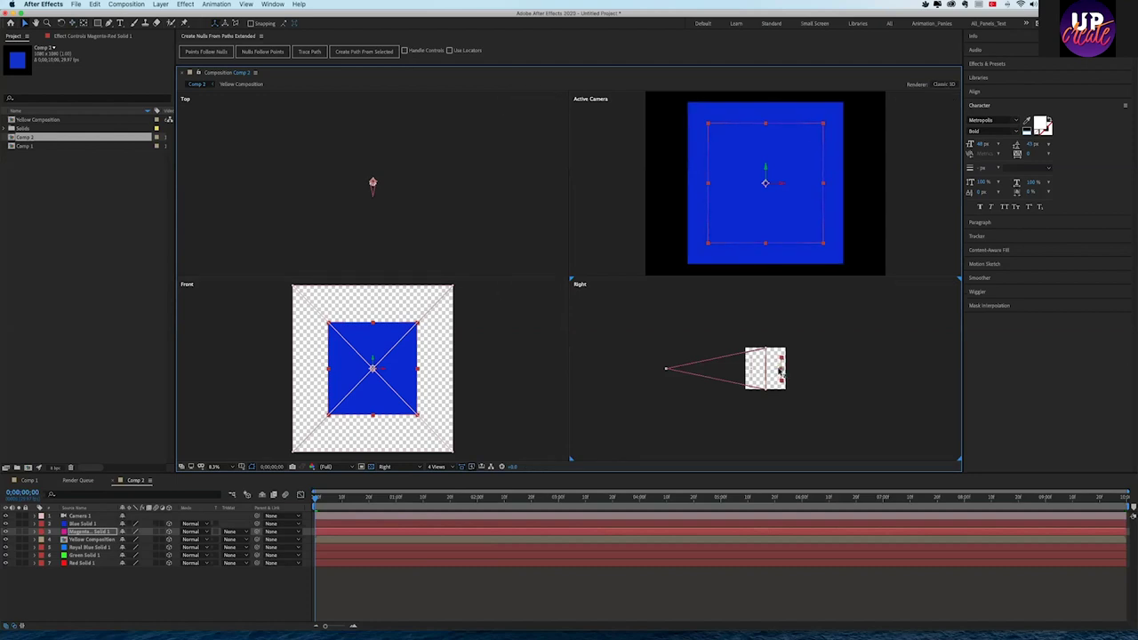
left_click(94, 539)
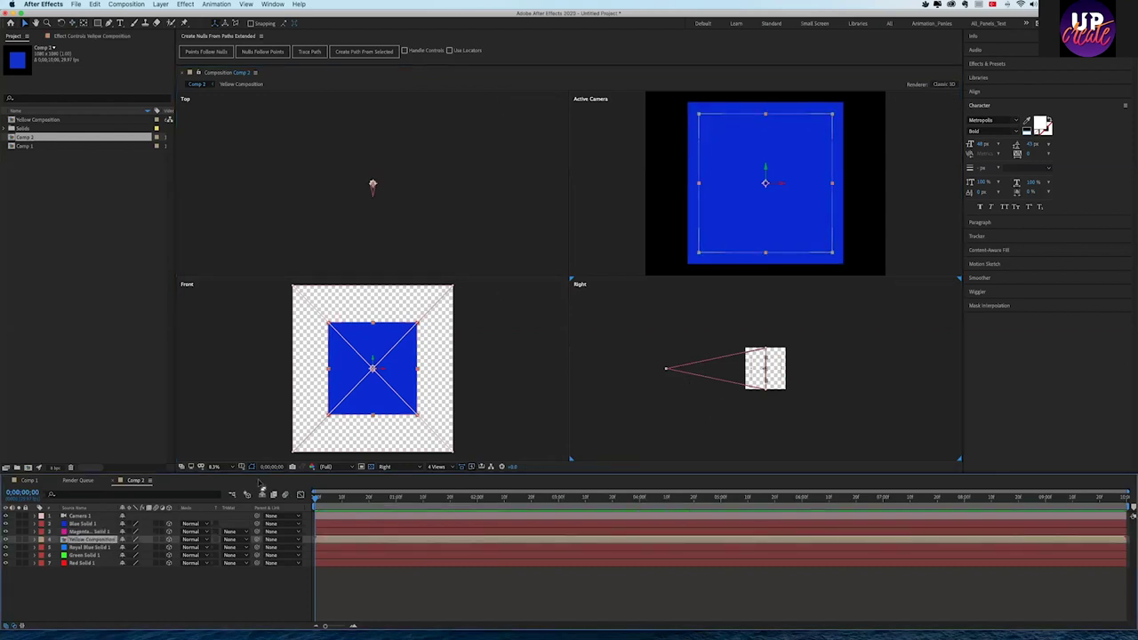
- Set the Yellow Composition layer's Y Rotation to 90°
key("r")
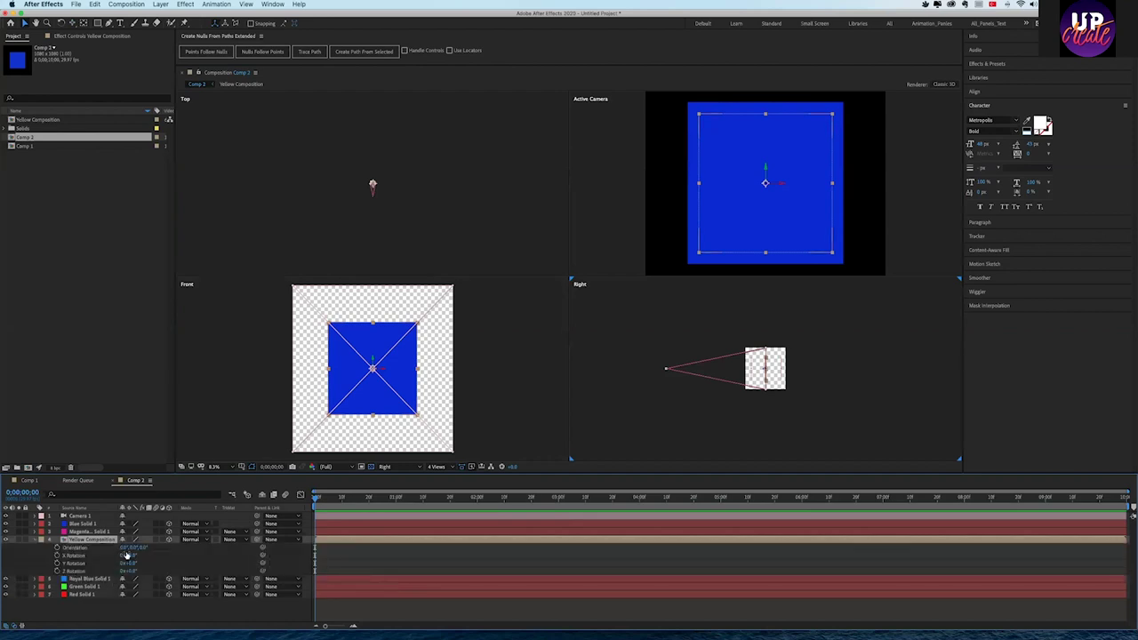
left_click_drag(131, 565, 177, 566)
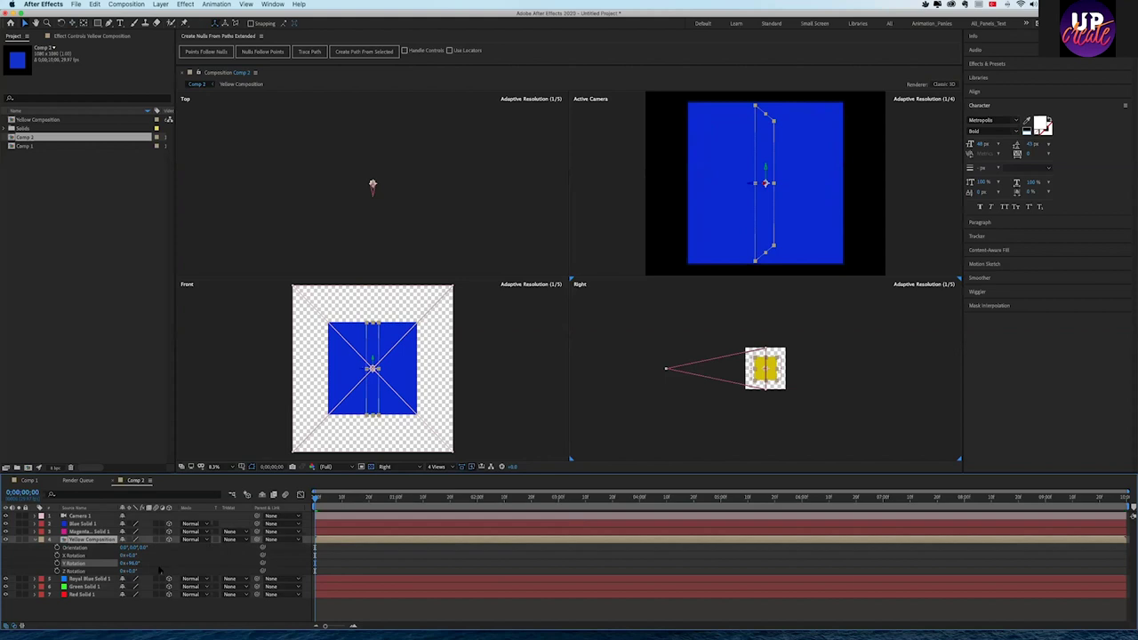
left_click(134, 564)
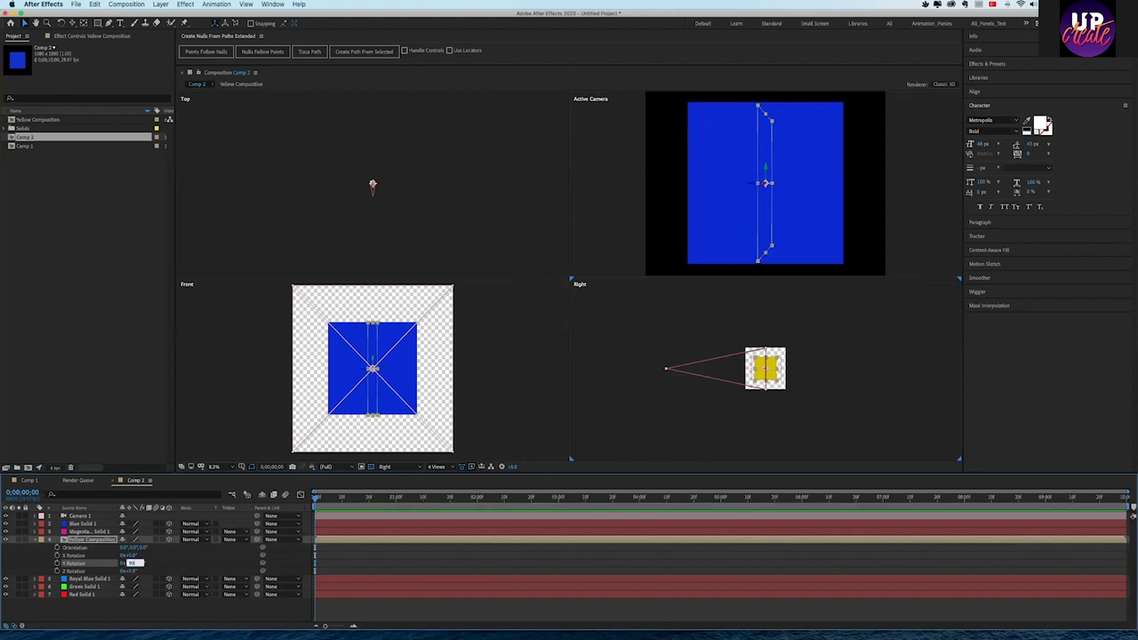
type("90")
key("Return")
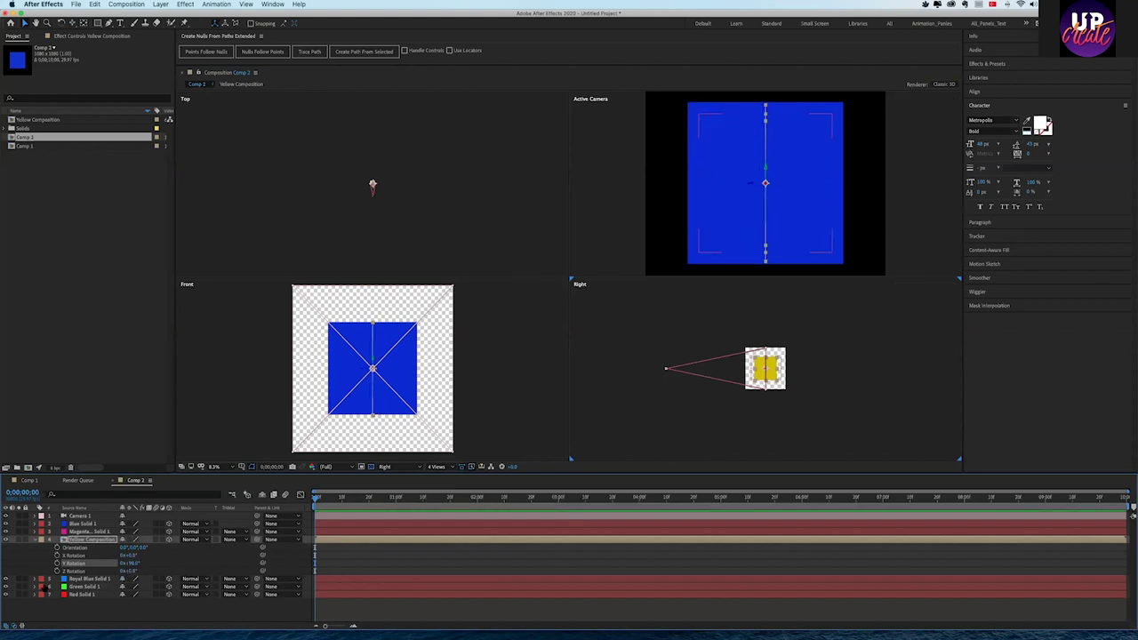
- Set Royal Blue Solid 1's Y Rotation to 90° as well
left_click(36, 580)
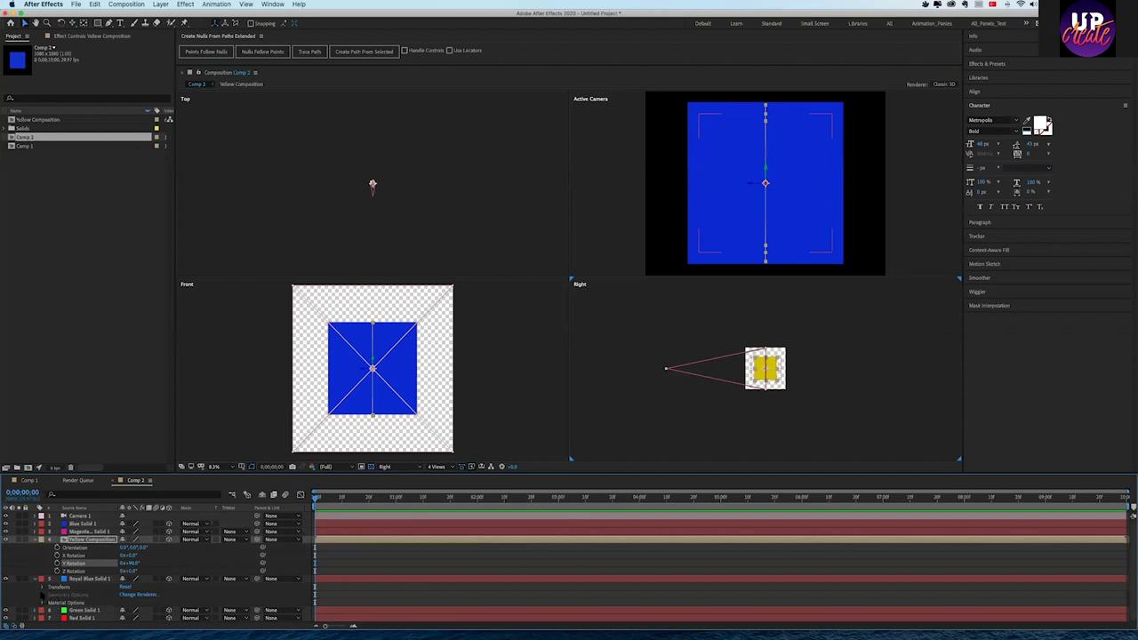
left_click(41, 587)
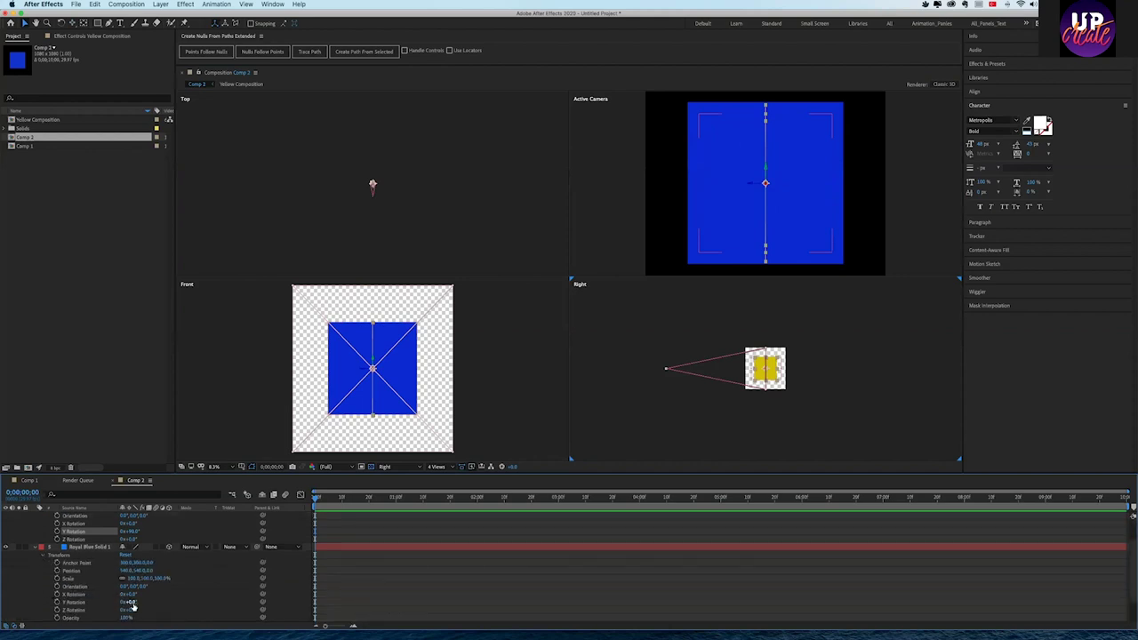
left_click_drag(132, 607, 135, 605)
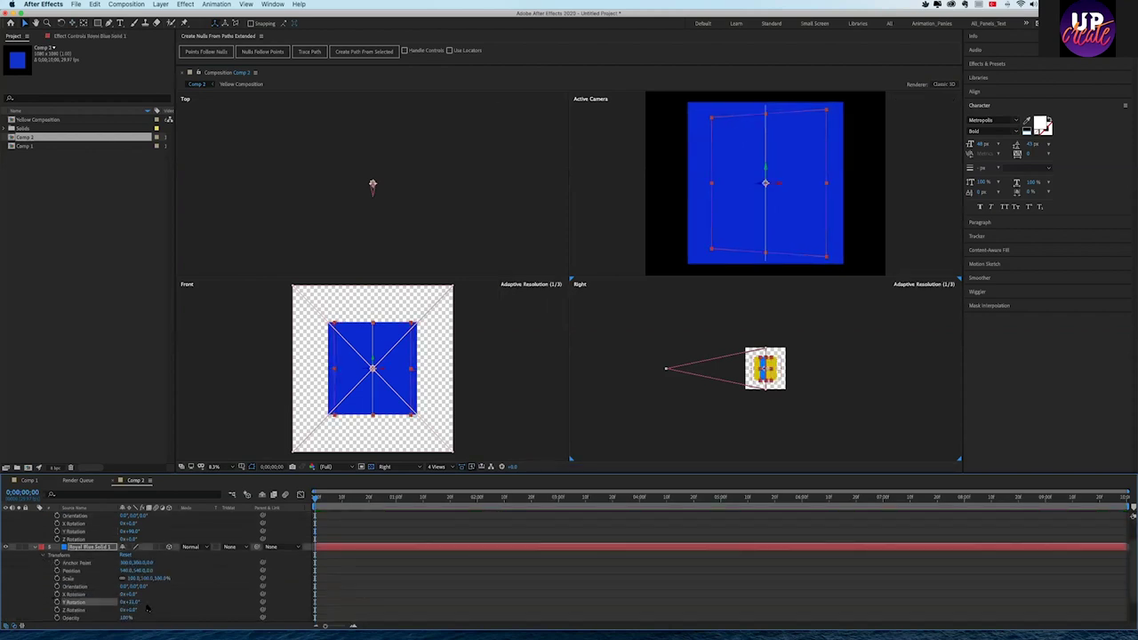
left_click(133, 603)
type("90")
key("Return")
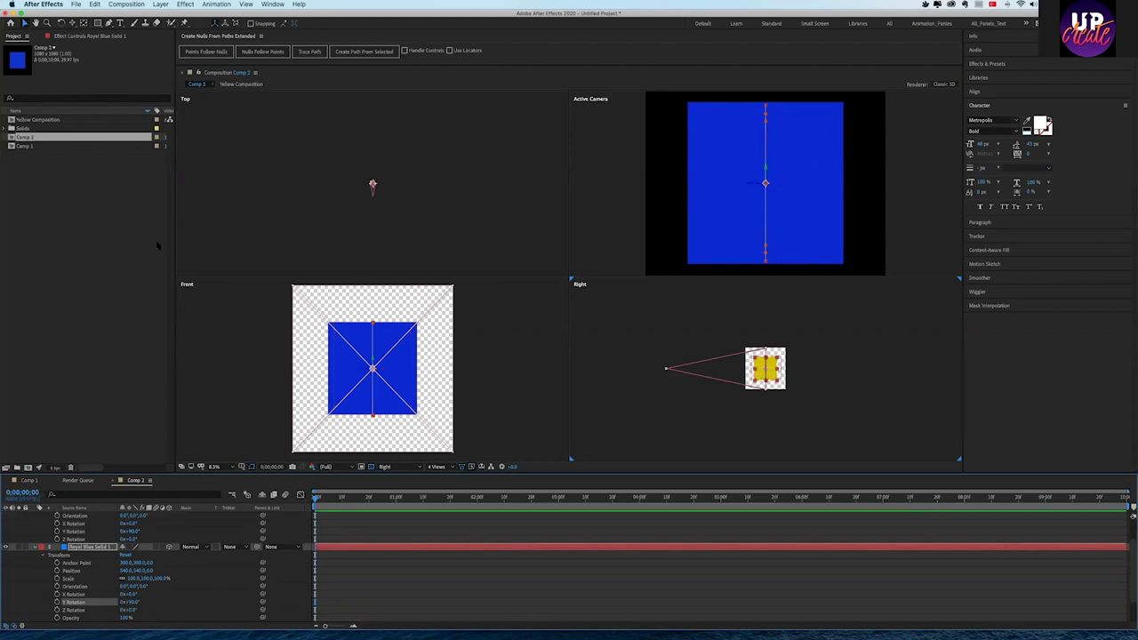
left_click(266, 182)
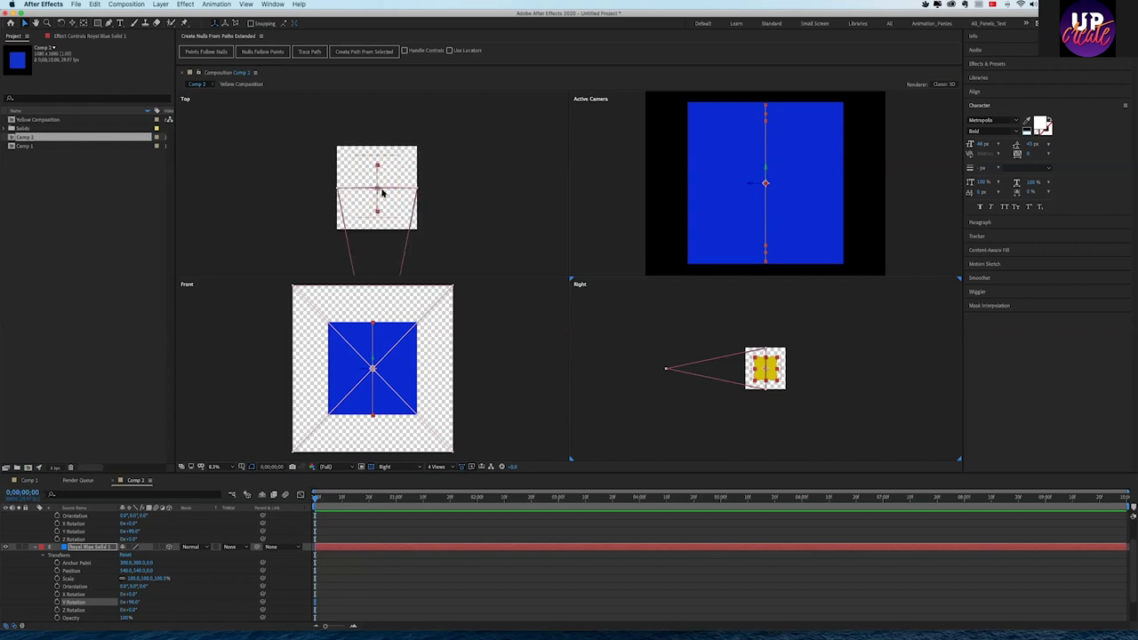
left_click(380, 191)
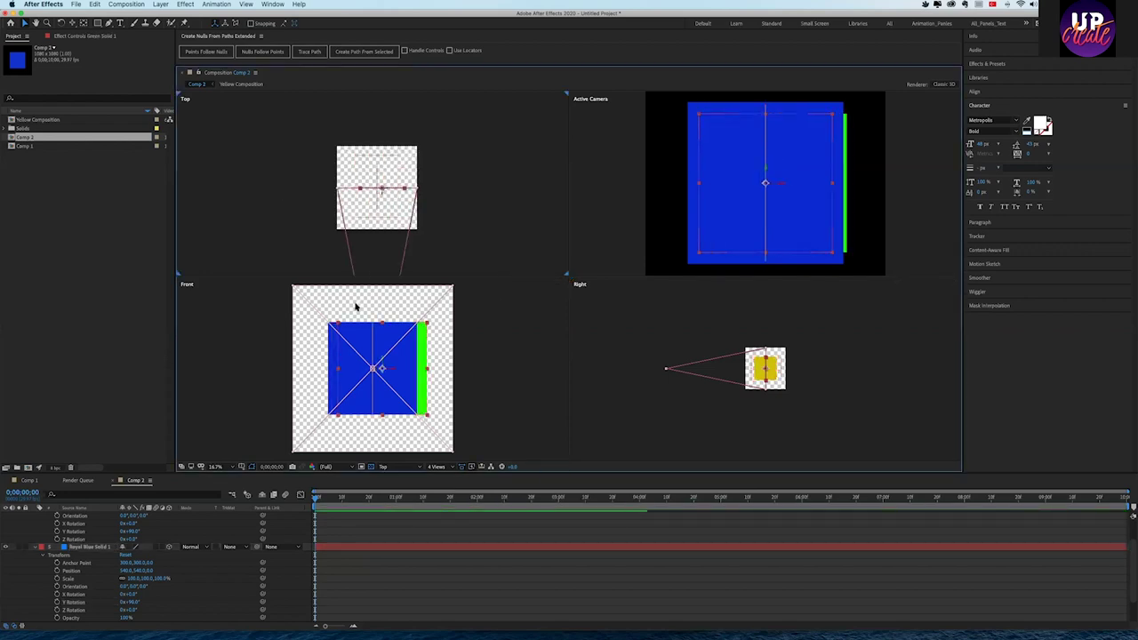
- In the Front view, move the yellow face to the right edge and royal blue to the left
left_click(37, 547)
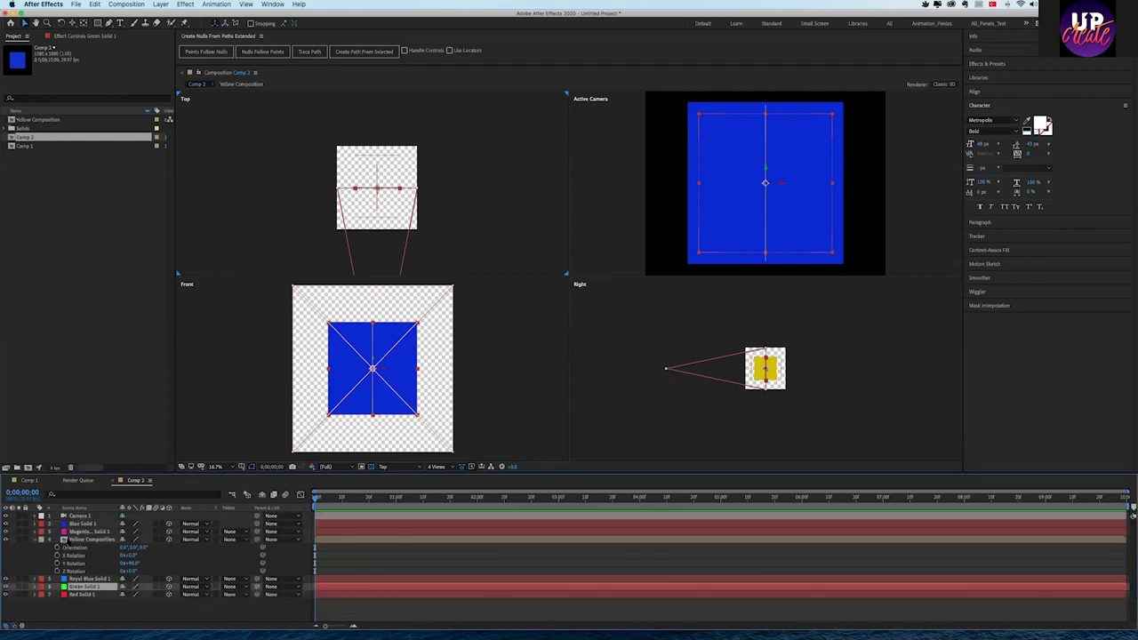
left_click(35, 540)
left_click(76, 540)
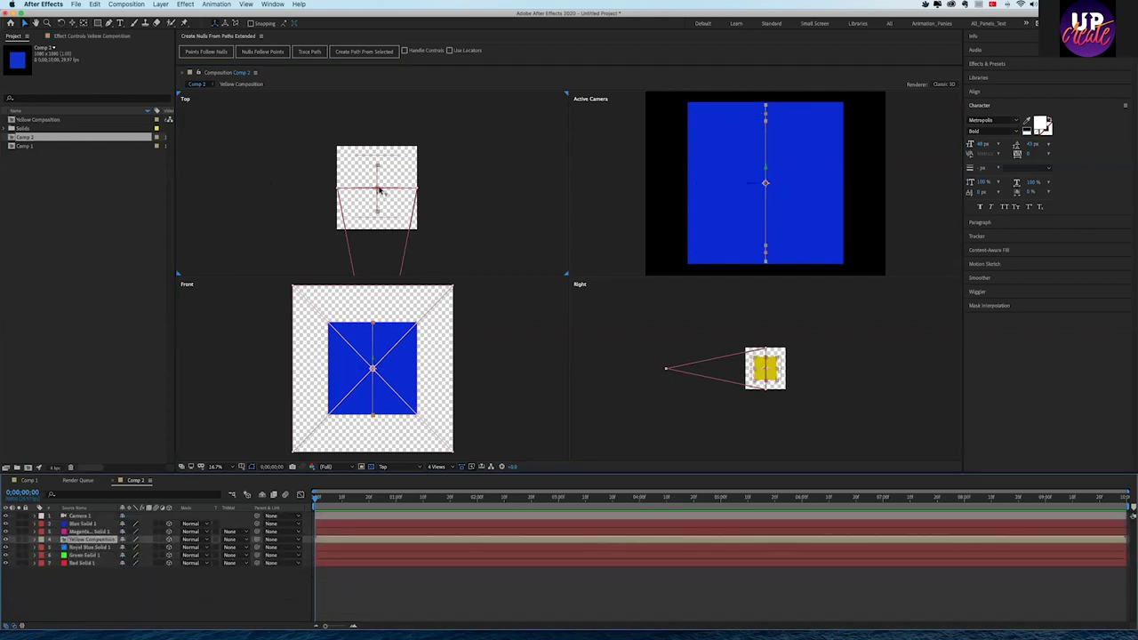
left_click(370, 371)
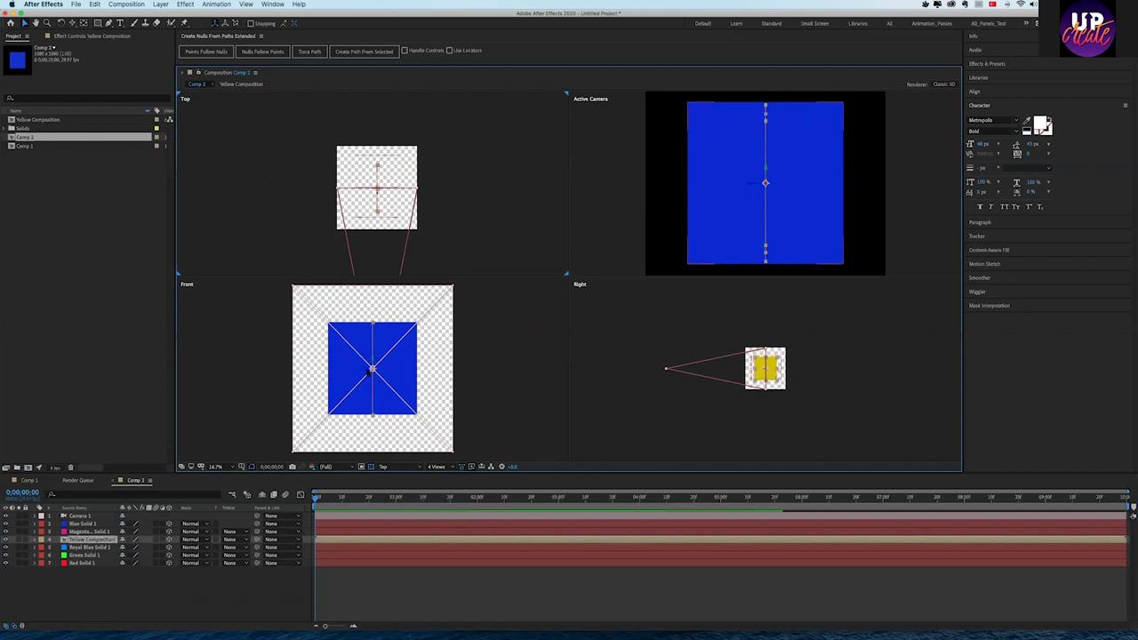
left_click_drag(370, 370, 410, 371)
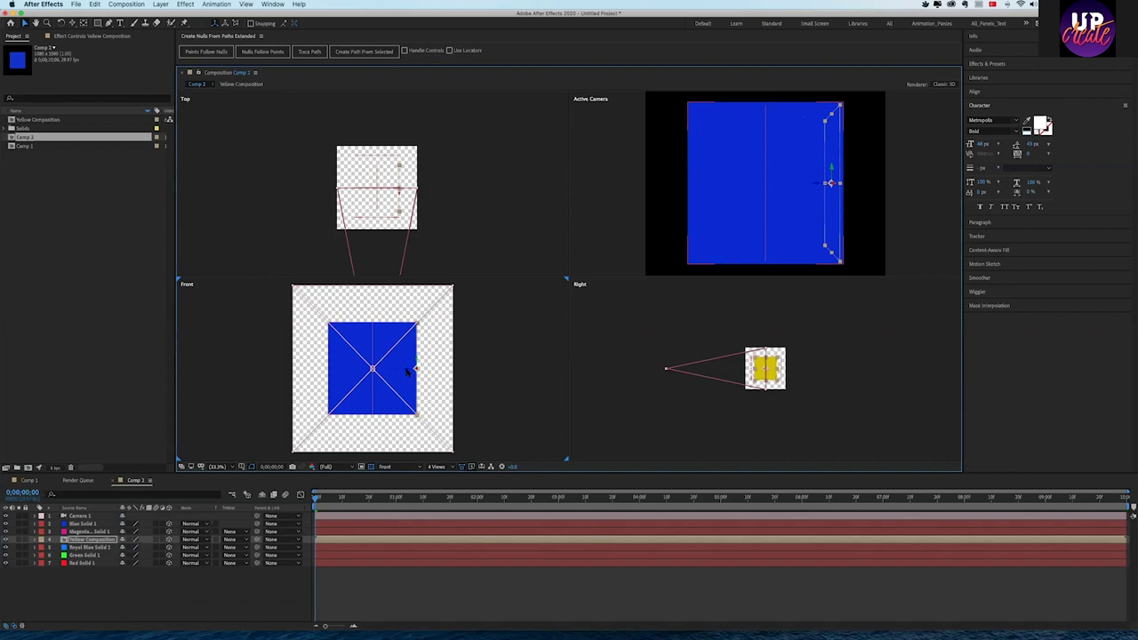
left_click(91, 548)
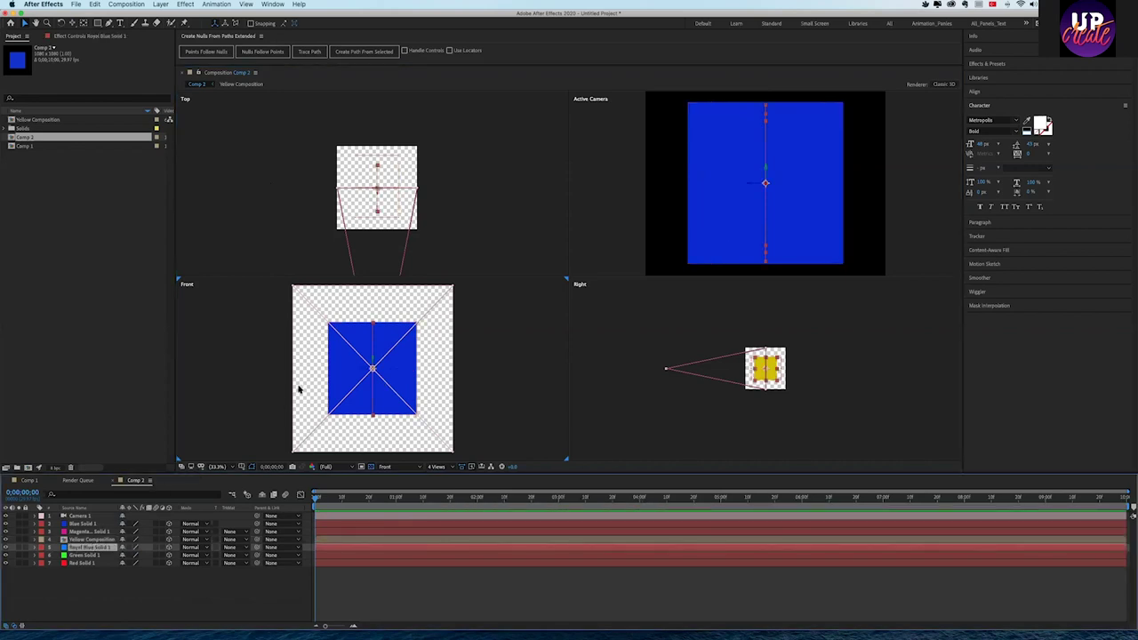
left_click_drag(318, 374, 320, 373)
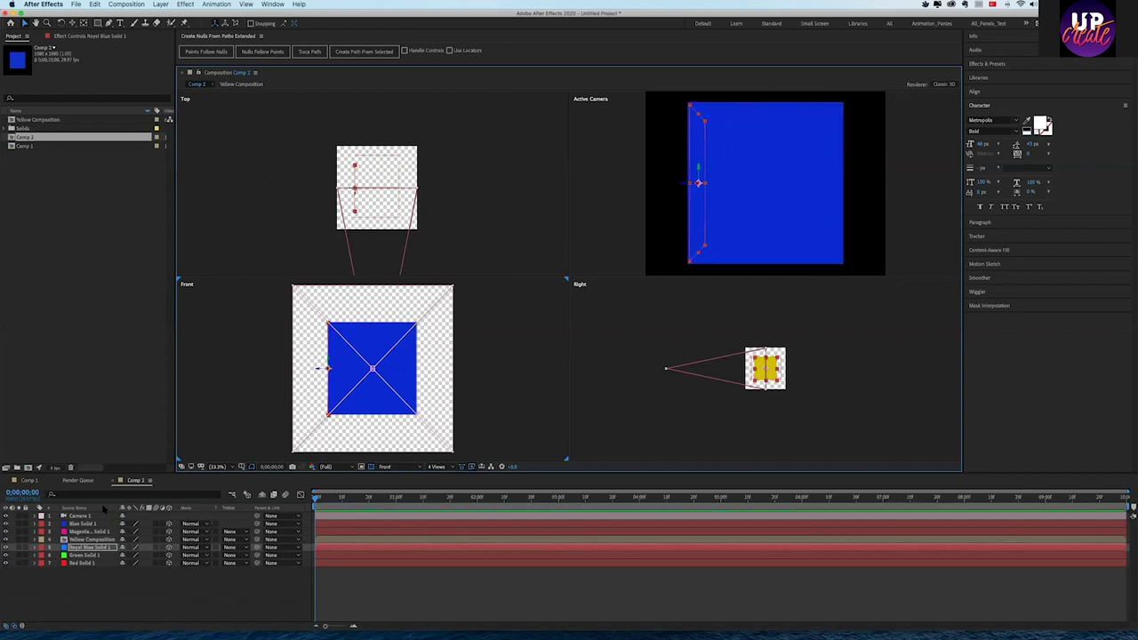
- In the Top view, bring the magenta solid closer and push the blue solid slightly back
left_click(89, 531)
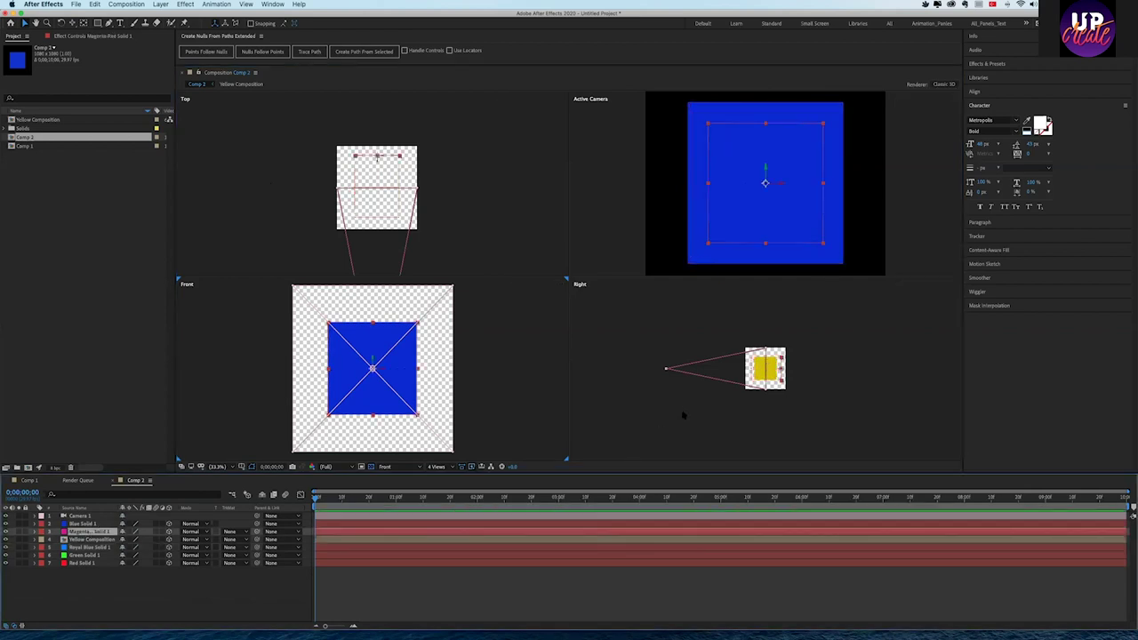
left_click_drag(377, 160, 377, 169)
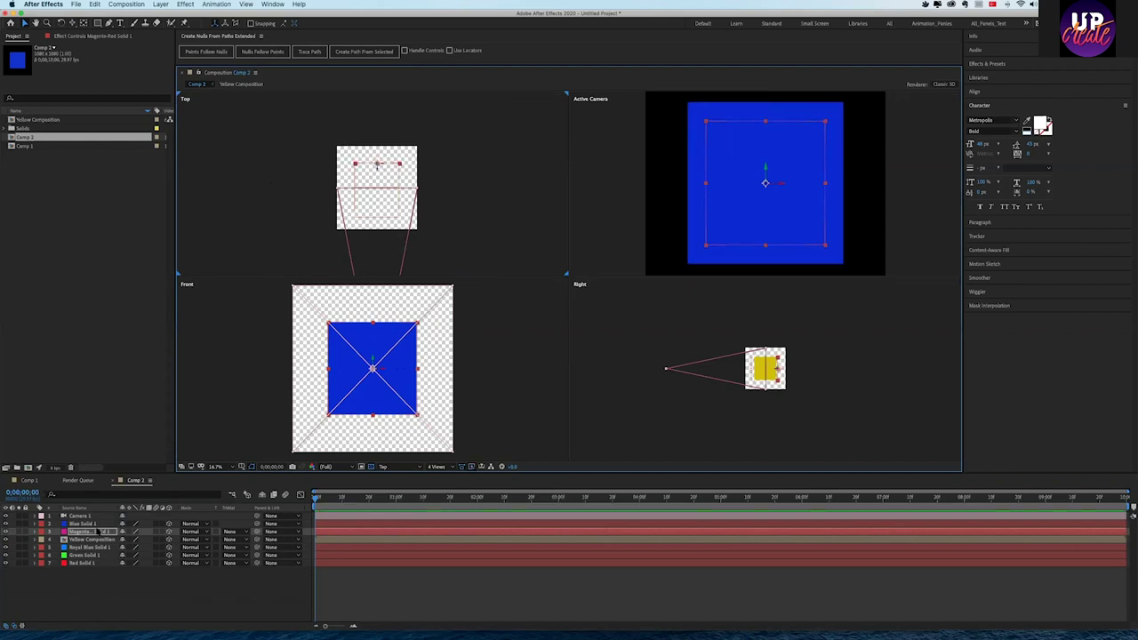
left_click(89, 523)
left_click(377, 226)
left_click_drag(377, 226, 377, 221)
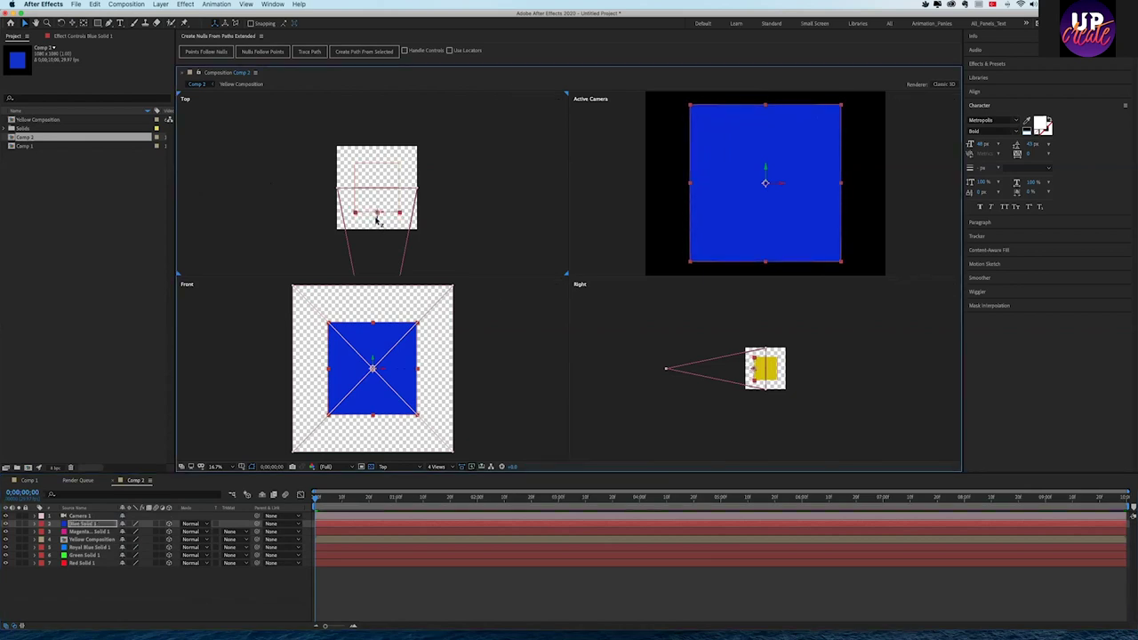
left_click(318, 368)
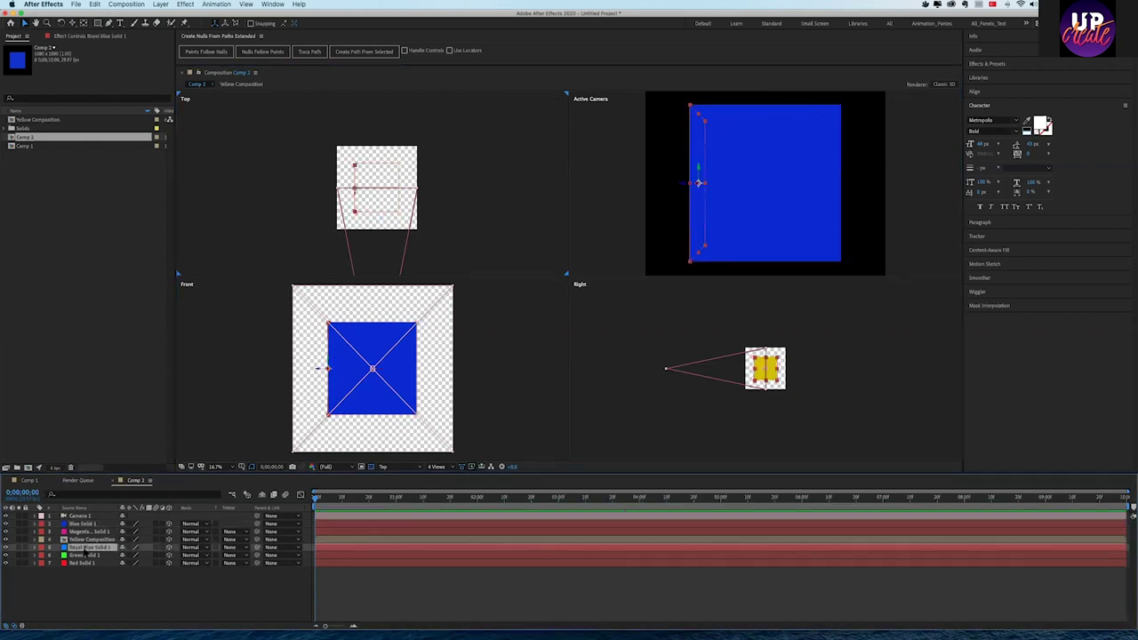
left_click(89, 516)
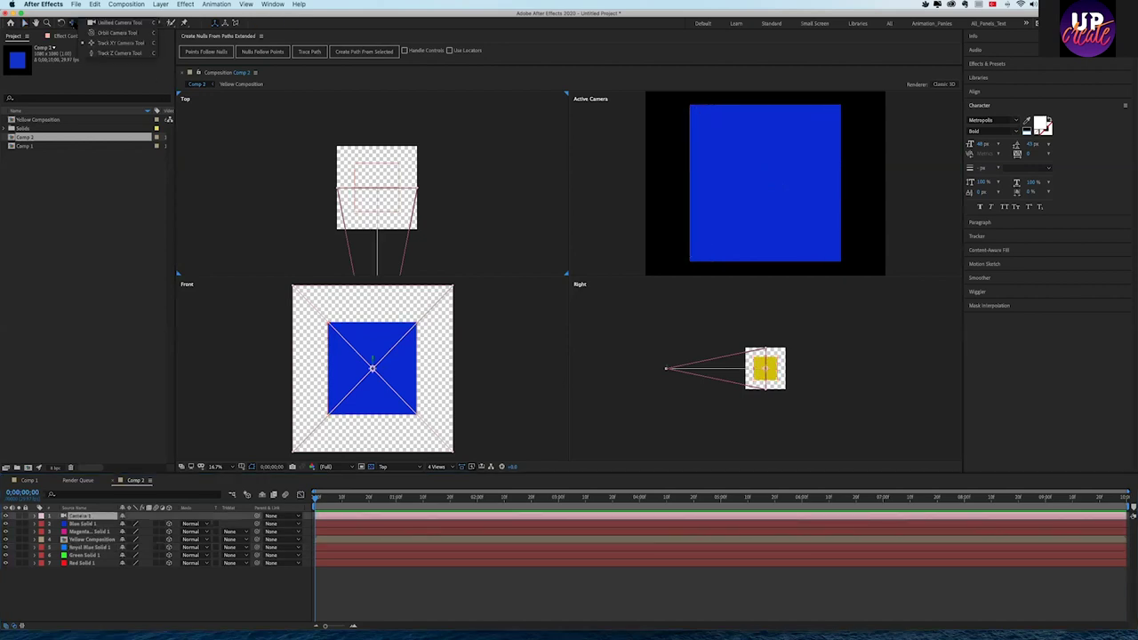
- Orbit the camera to an angled view of the cube and select Green Solid 1
left_click_drag(744, 173, 712, 189)
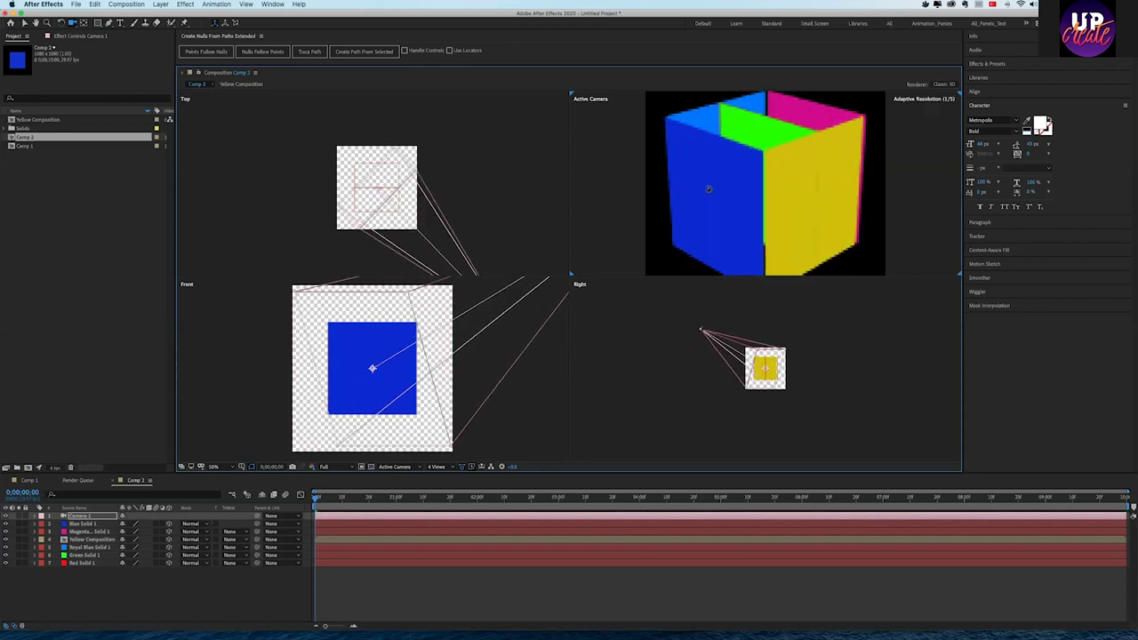
key("v")
left_click(751, 129)
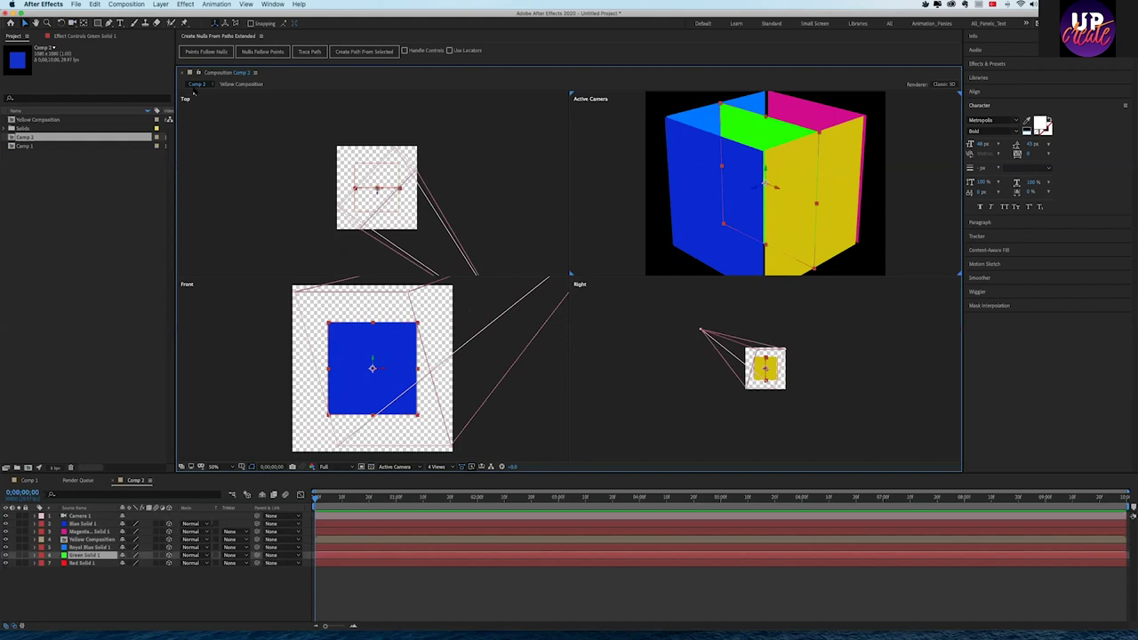
- Set Green Solid 1's X Rotation to 90° and raise it to cap the cube's top
key("r")
left_click_drag(129, 578, 167, 574)
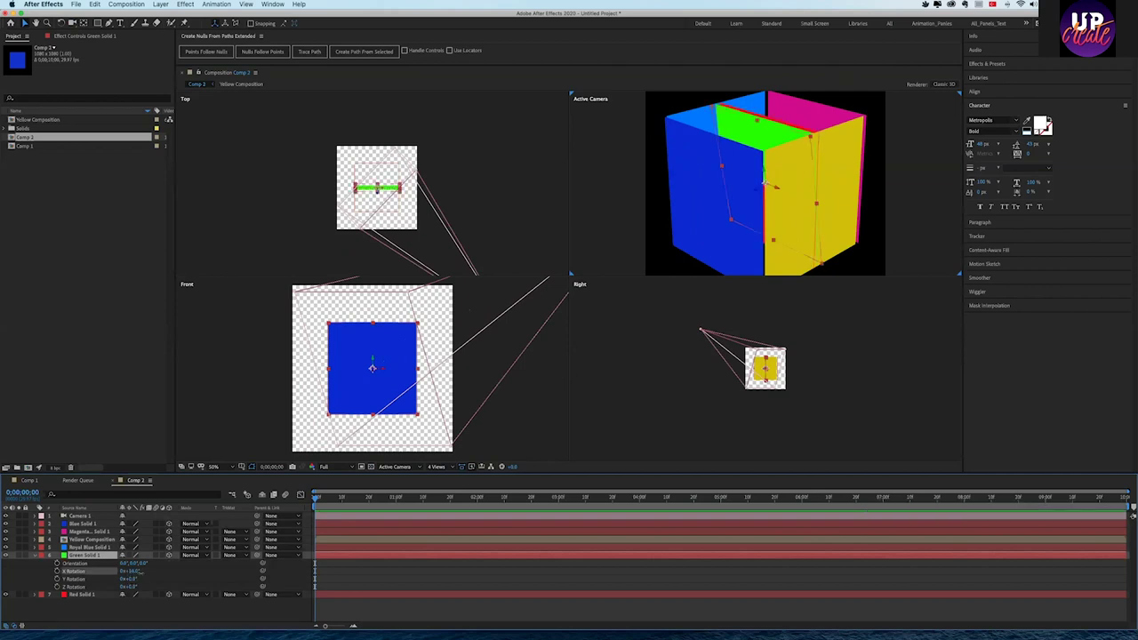
left_click(131, 571)
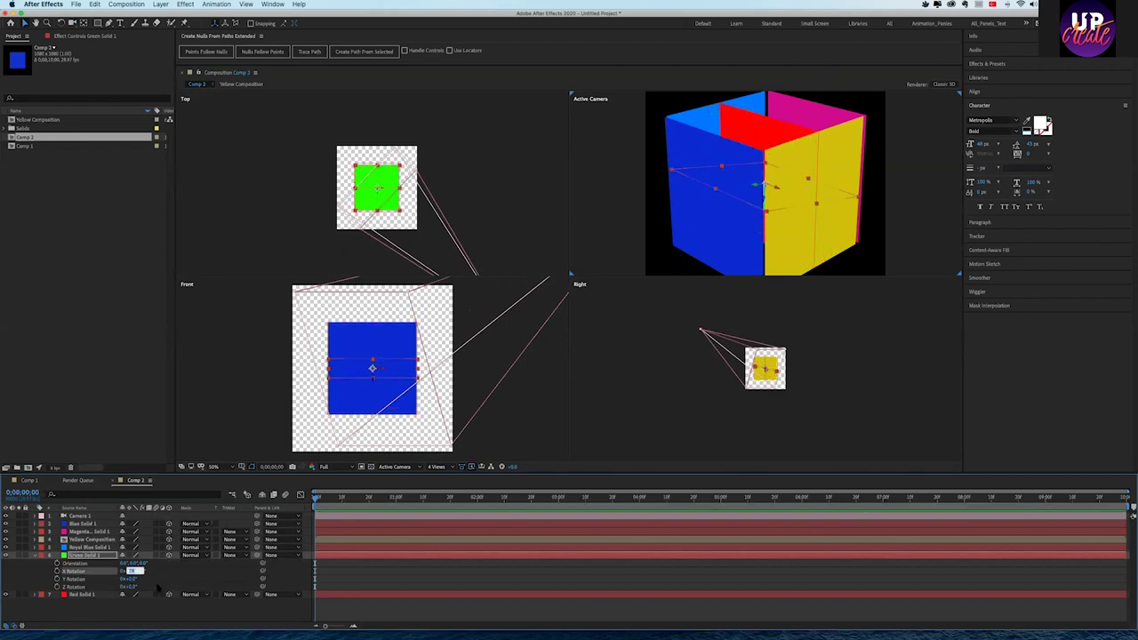
type("90")
key("Return")
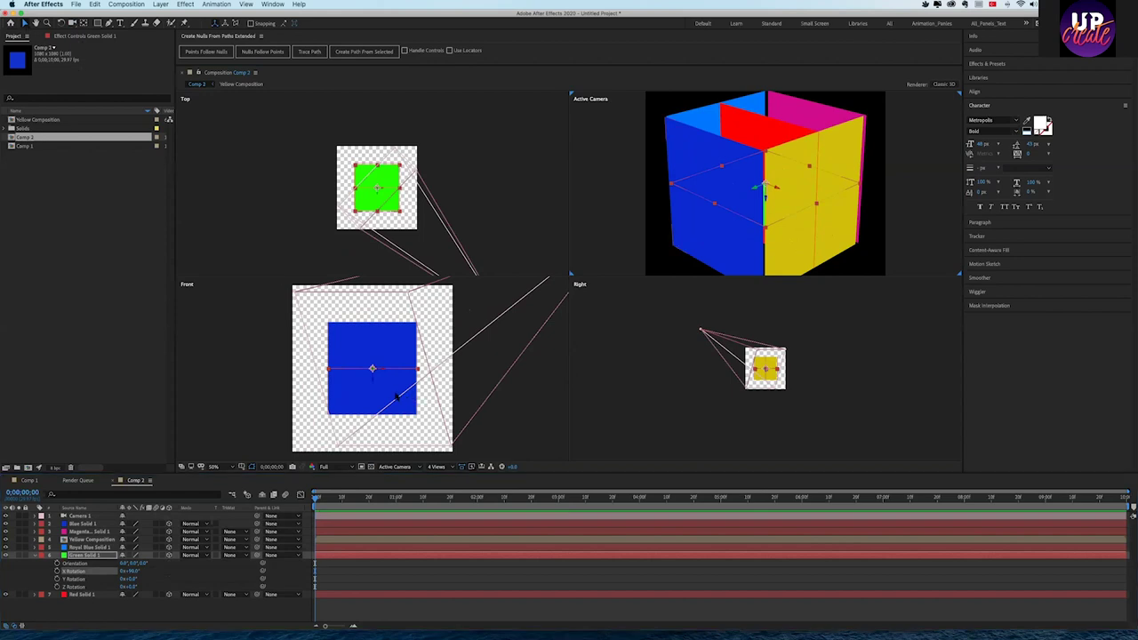
left_click_drag(375, 384, 375, 342)
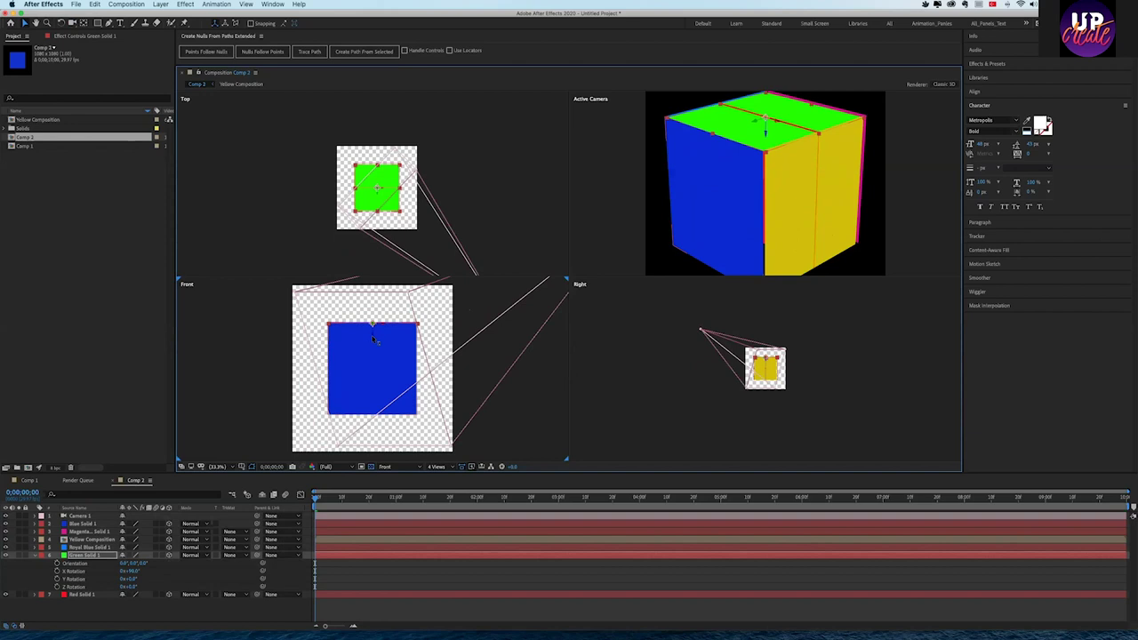
left_click(92, 594)
- Give Red Solid 1 a 90° X Rotation, lower it to the cube's bottom edge, and orbit to check
key("r")
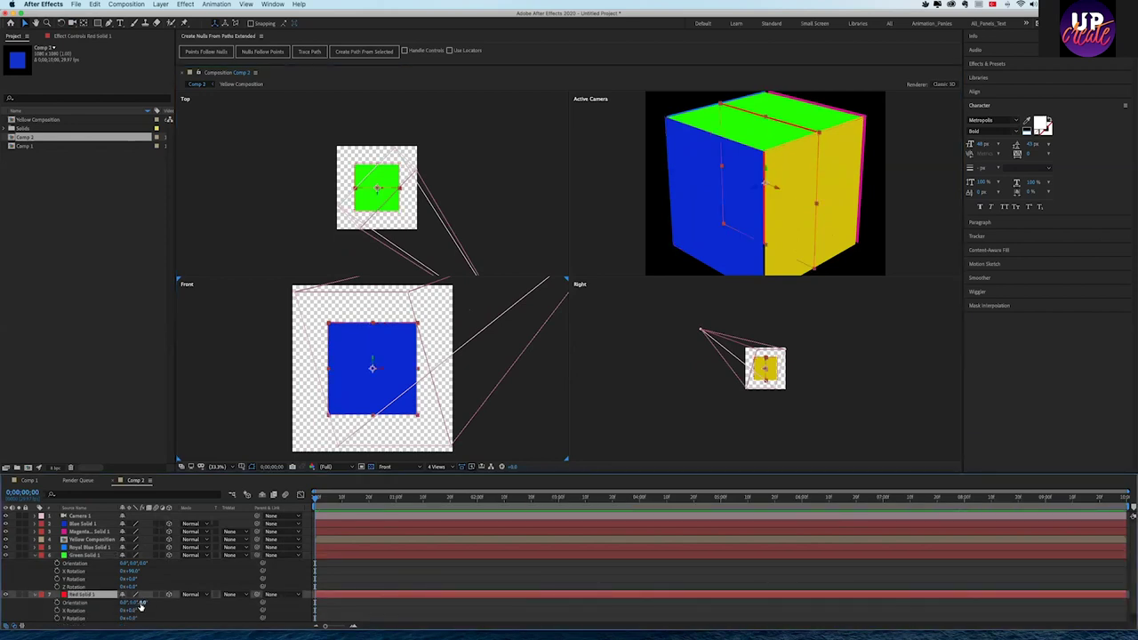
left_click(131, 611)
key("Return")
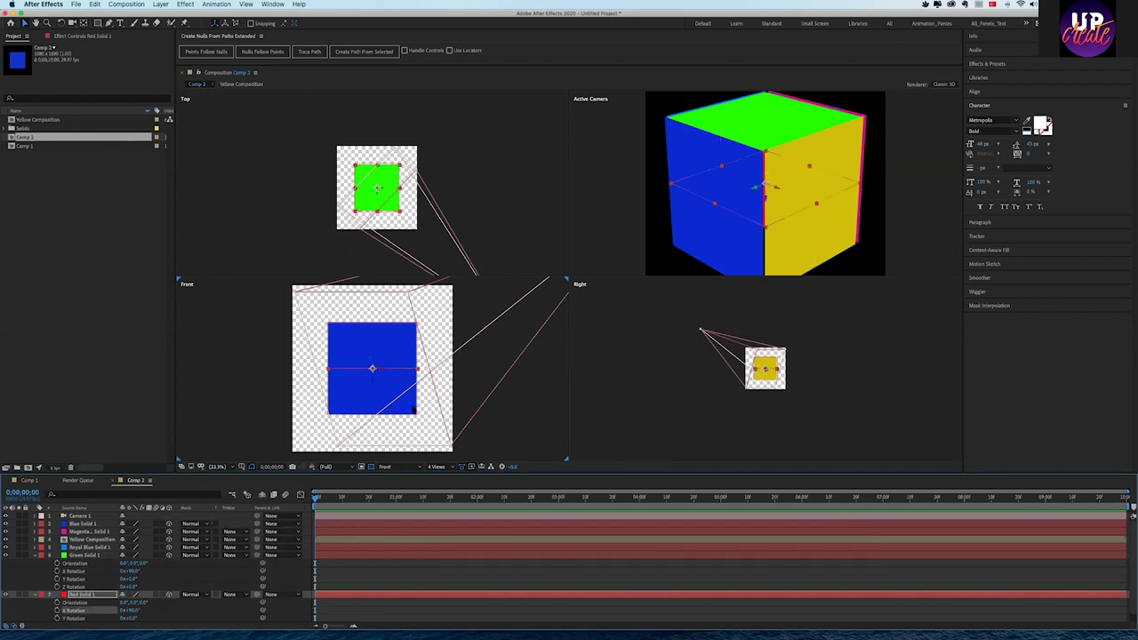
left_click_drag(373, 380, 375, 428)
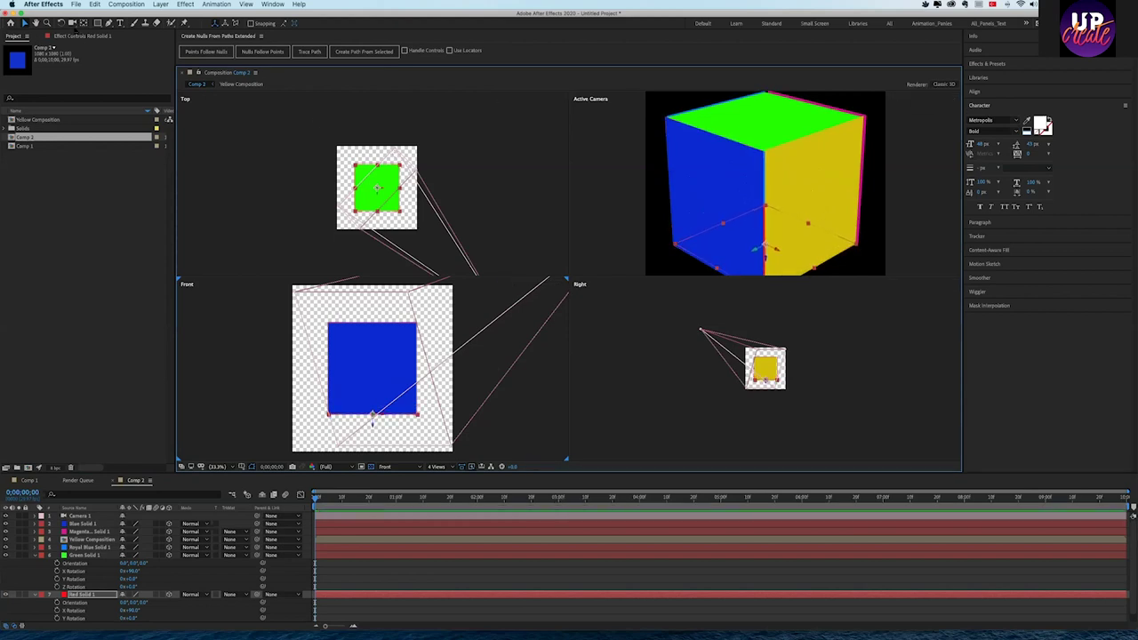
mouse_move(772, 172)
left_mouse_down()
mouse_move(734, 195)
mouse_move(738, 123)
mouse_move(775, 204)
mouse_move(770, 185)
mouse_move(590, 175)
left_mouse_up()
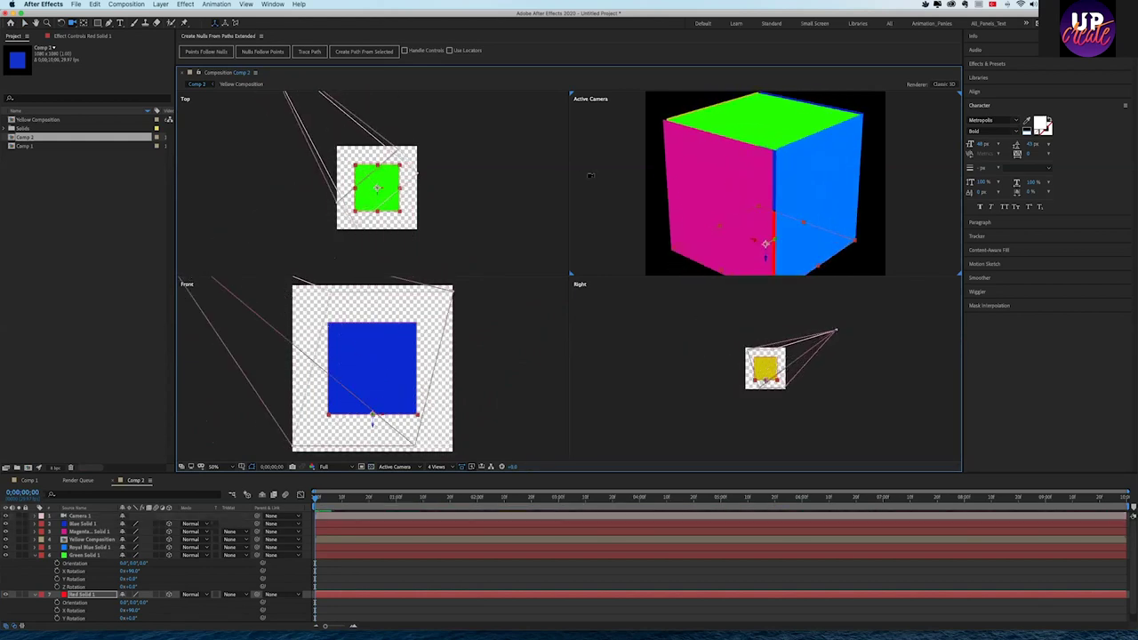
- Switch to the single camera view and pull the camera back to an angled view of the yellow face
left_click(436, 466)
left_click(452, 474)
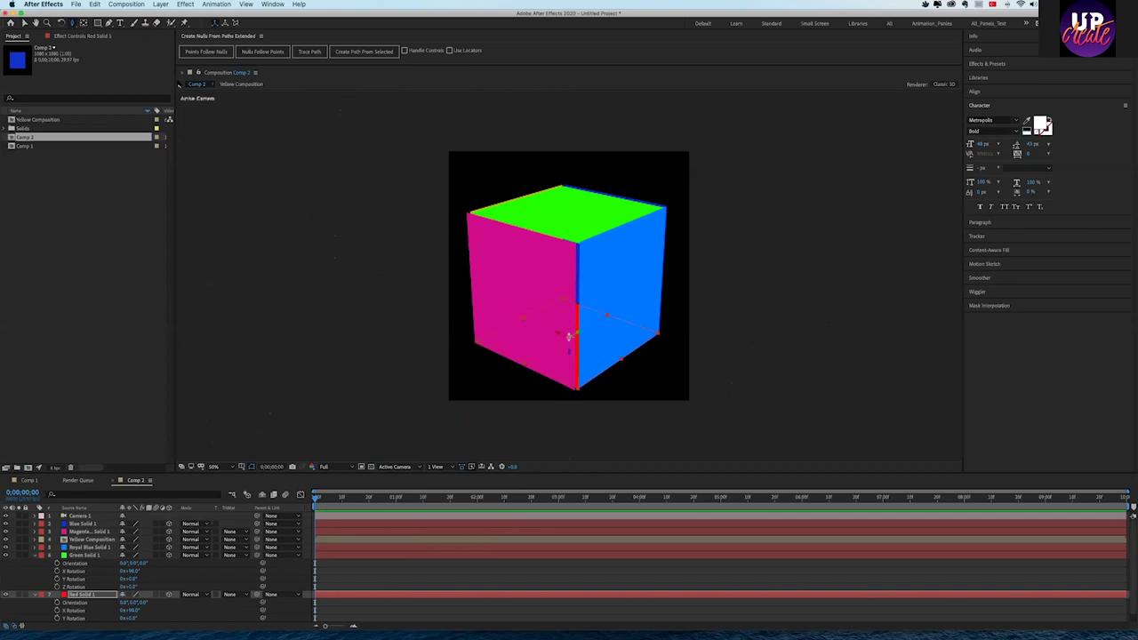
left_click_drag(536, 240, 565, 293)
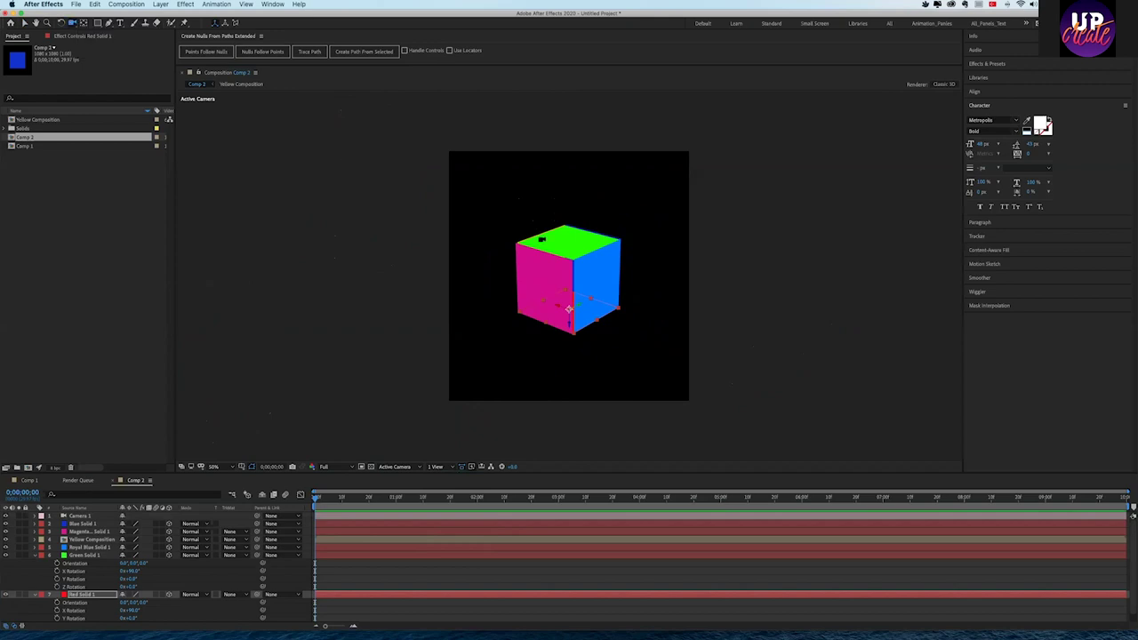
left_click_drag(538, 235, 592, 235)
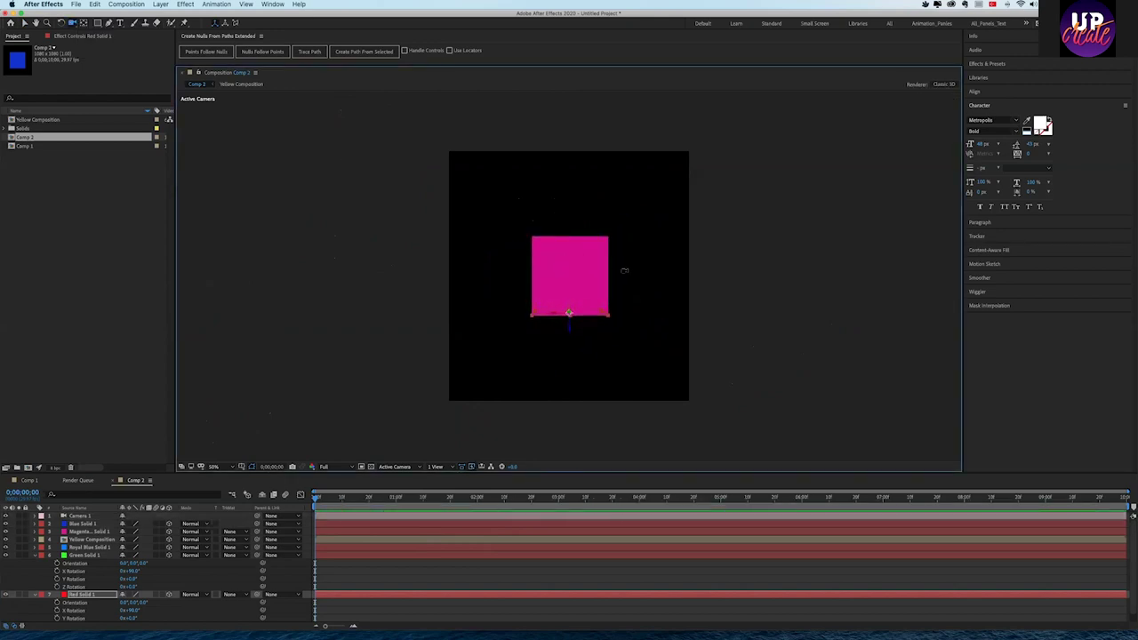
left_click_drag(623, 270, 552, 269)
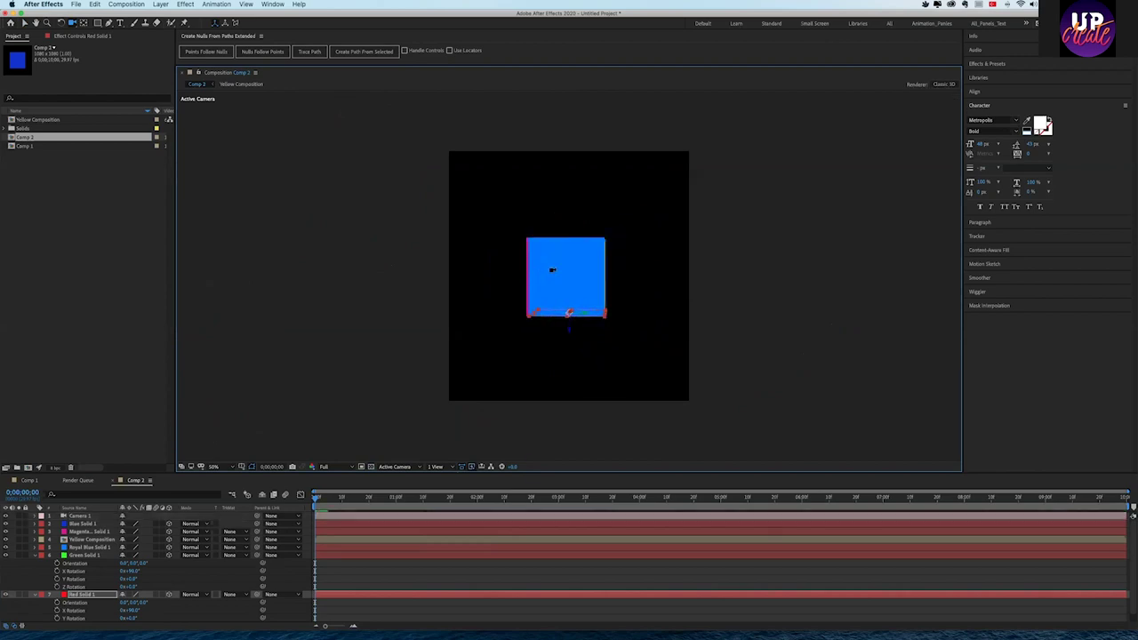
left_click_drag(575, 247, 578, 333)
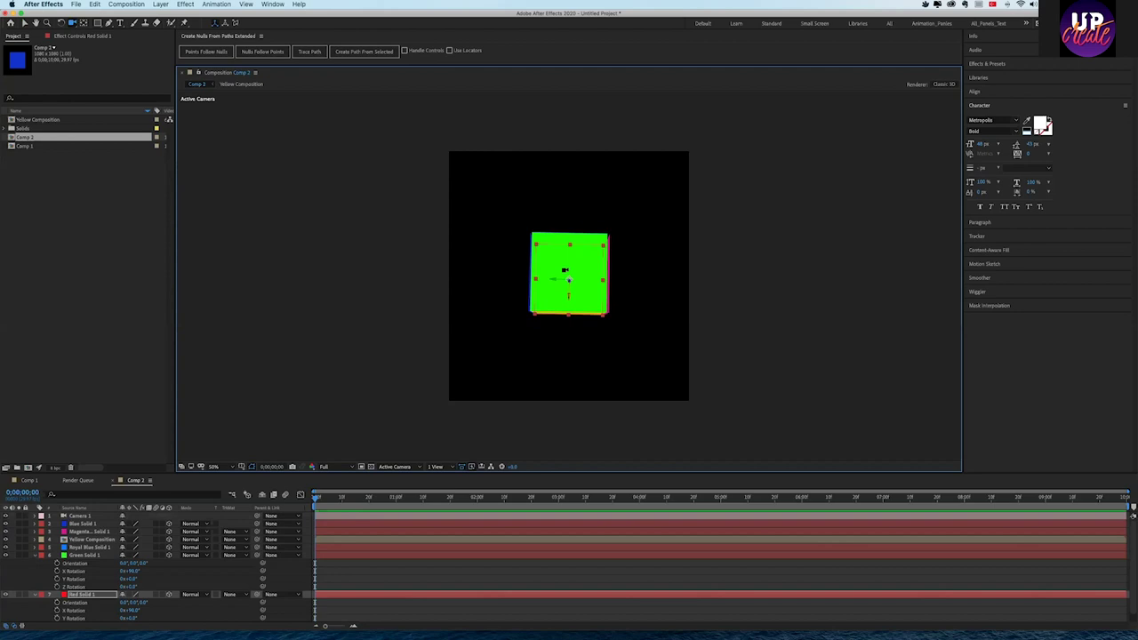
mouse_move(593, 264)
left_mouse_down()
mouse_move(578, 315)
mouse_move(539, 255)
mouse_move(567, 222)
left_mouse_up()
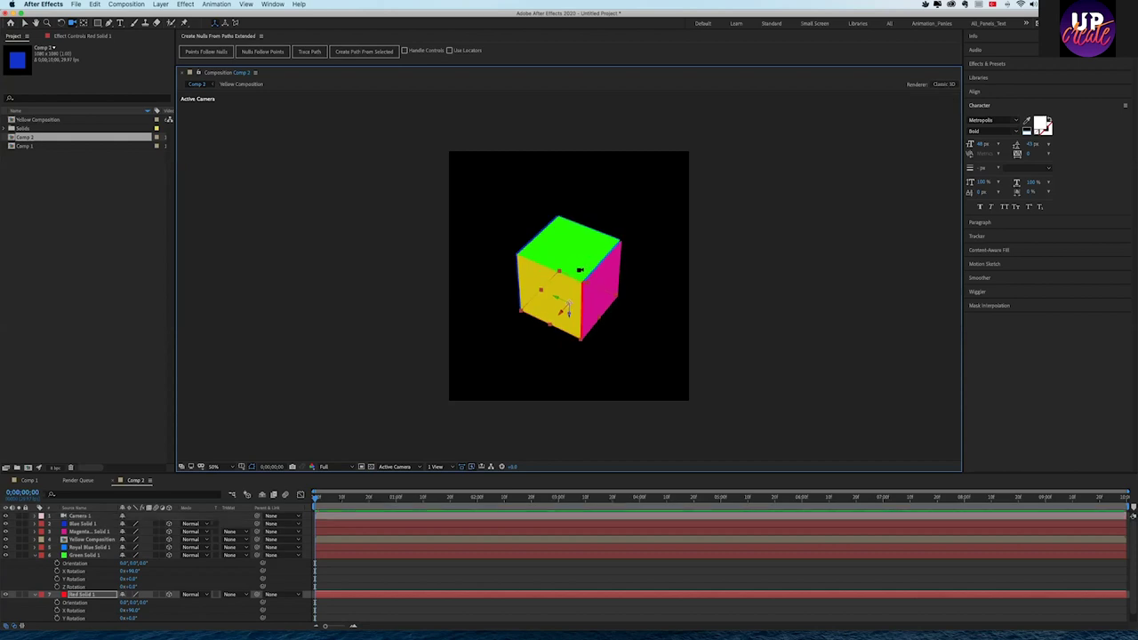
left_click_drag(580, 270, 574, 245)
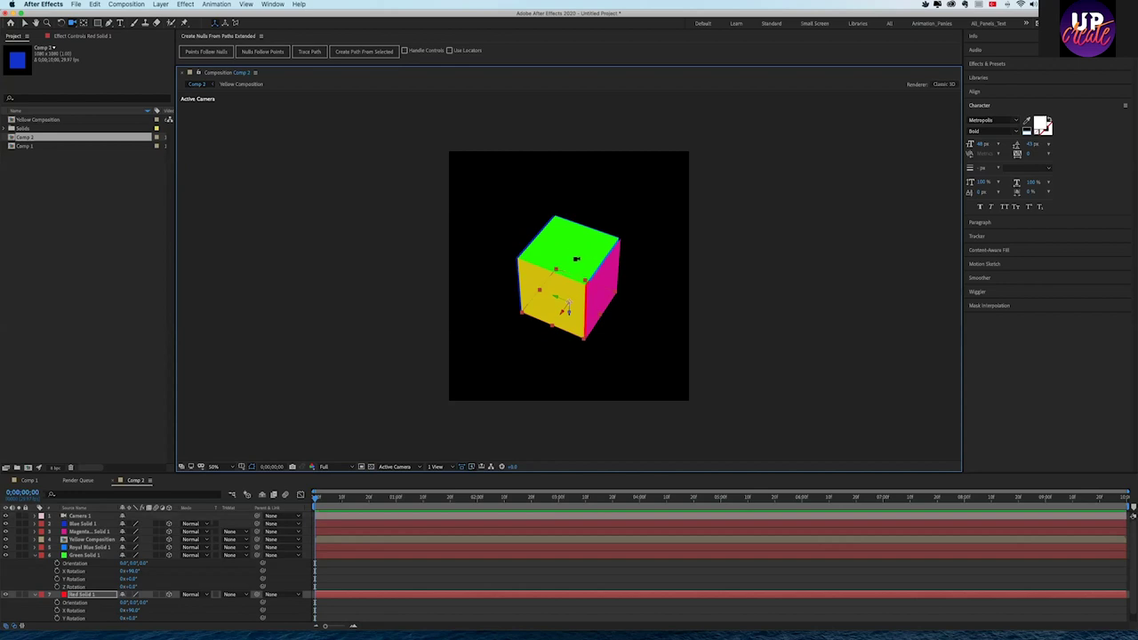
- Open the Yellow Composition precomp from Comp 2 to show its lone Yellow Solid 1
left_click(35, 556)
left_click(84, 539)
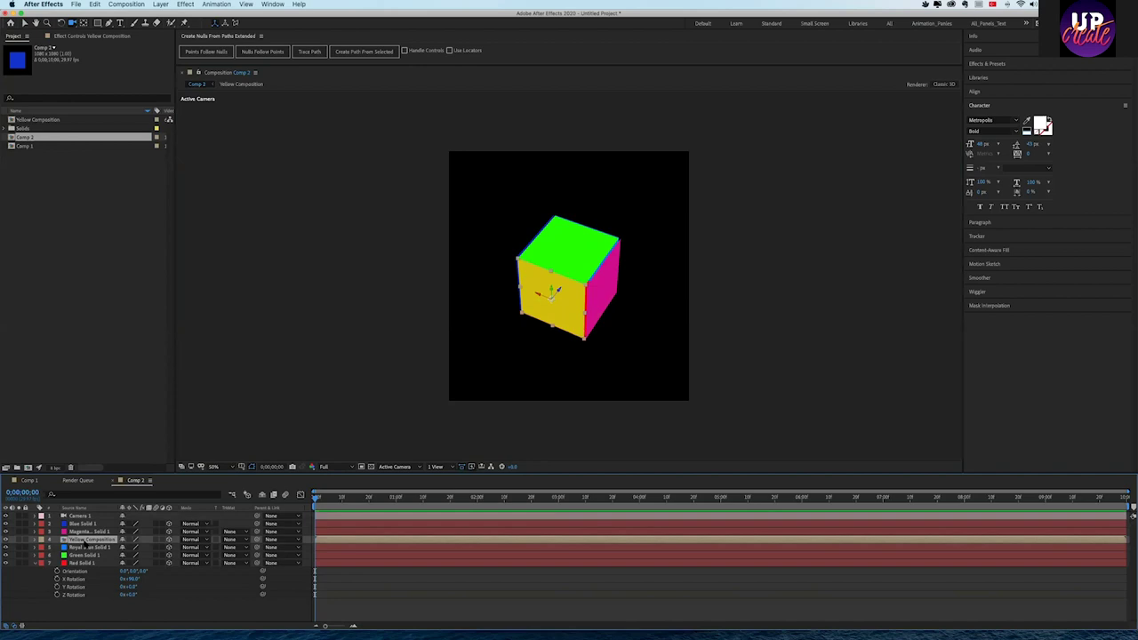
left_click_drag(560, 313, 542, 298)
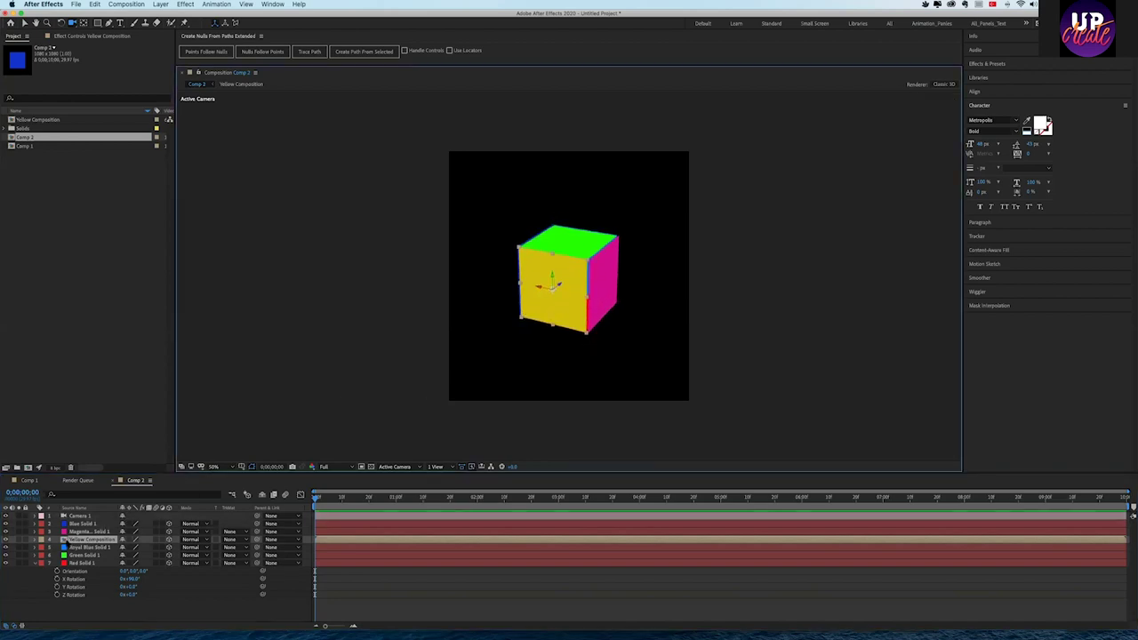
double_click(66, 540)
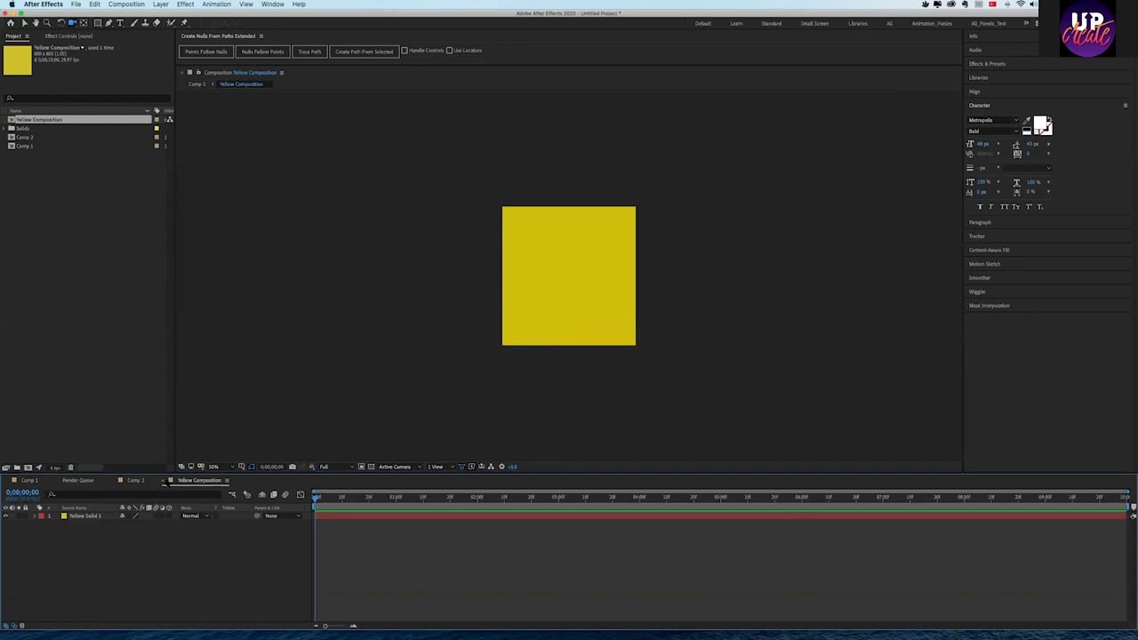
left_click(135, 480)
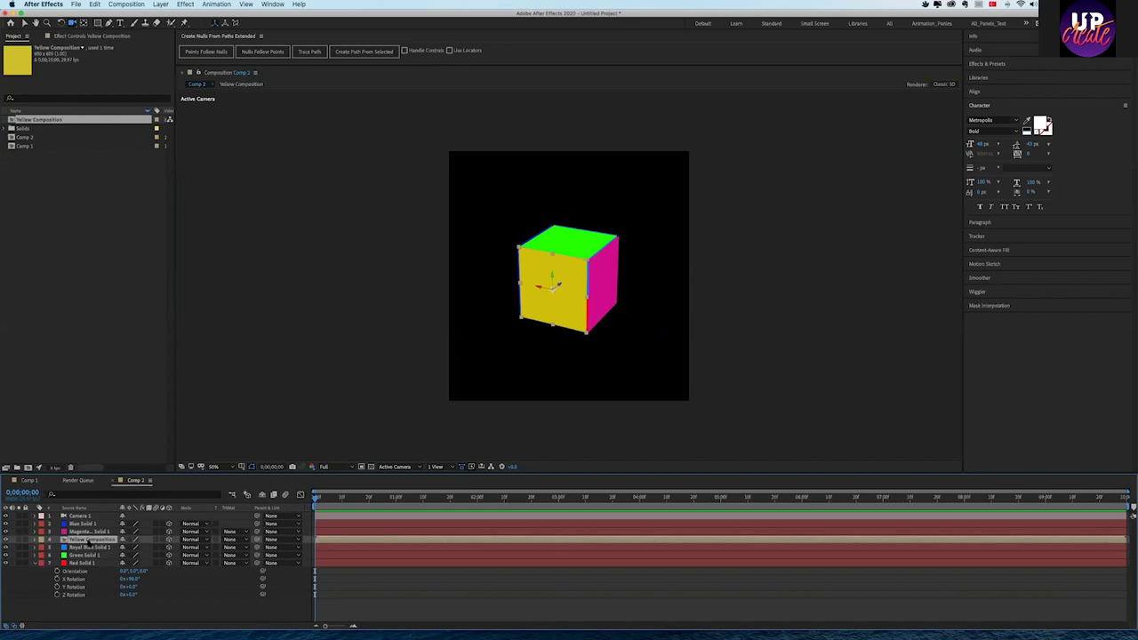
double_click(89, 540)
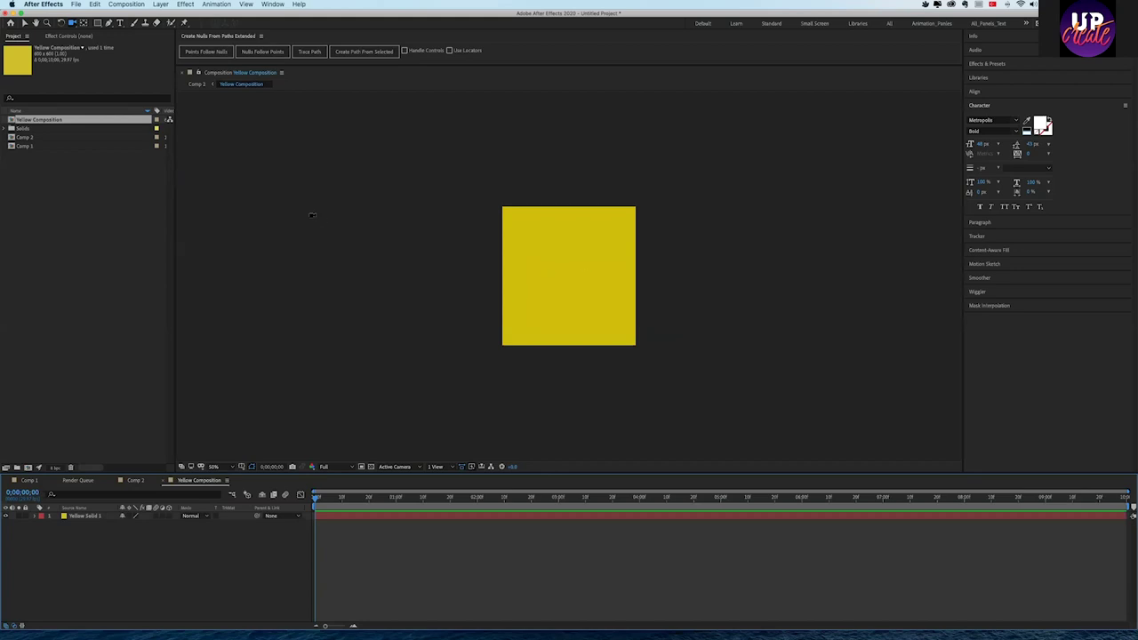
- Type the person's name as white bold text and centre it on the yellow square
left_click(121, 22)
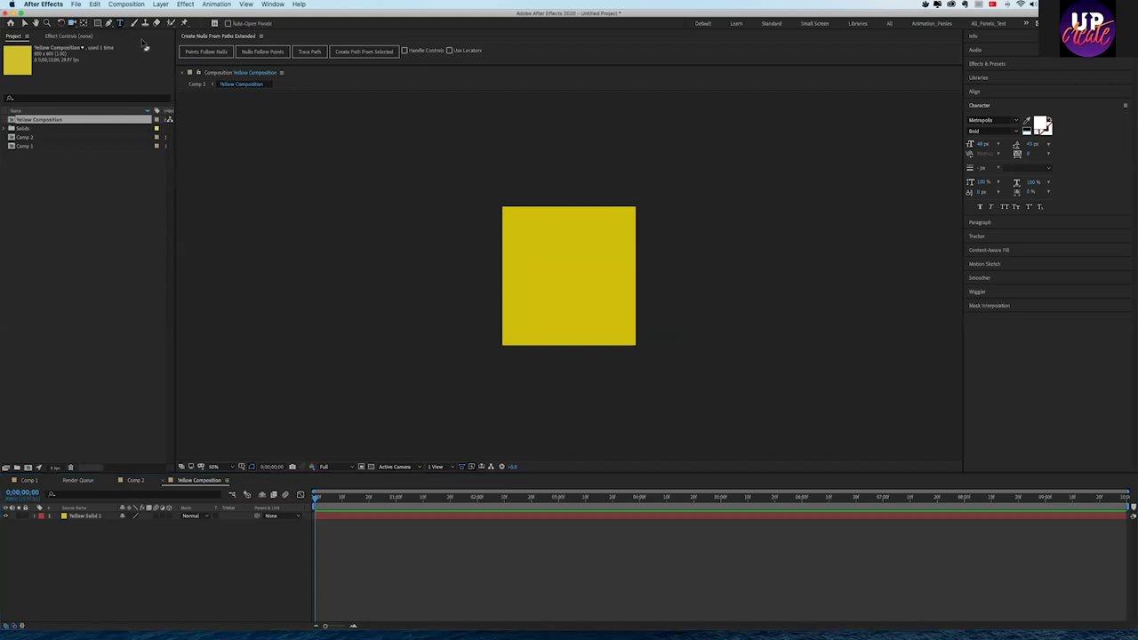
left_click(512, 262)
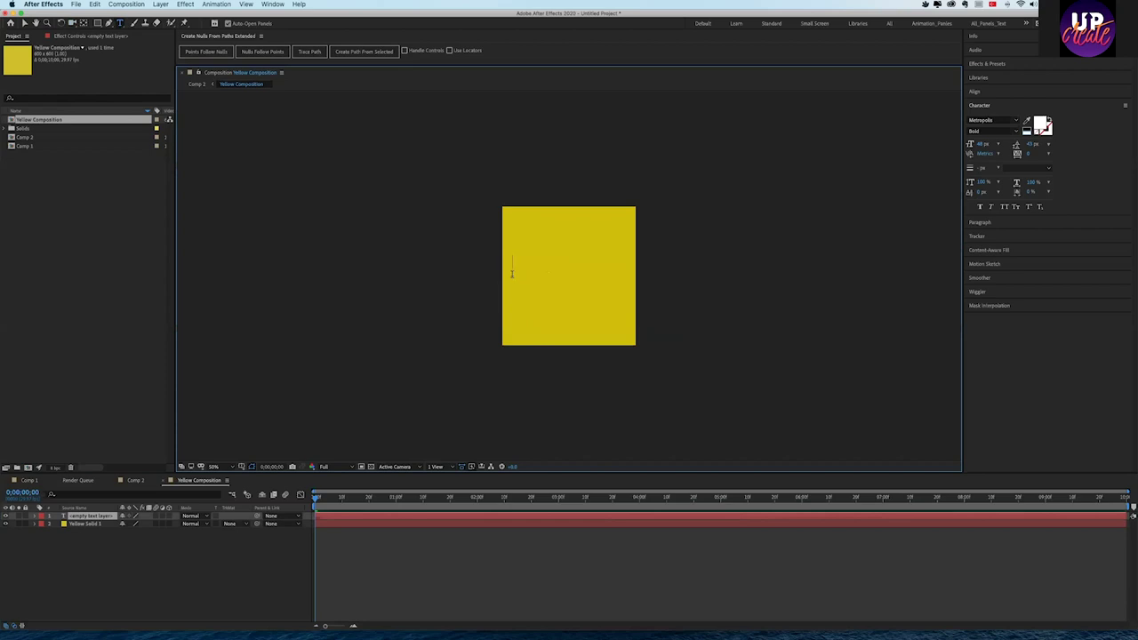
type("Asim")
type(" Bey")
left_click(24, 22)
left_click_drag(539, 276, 613, 279)
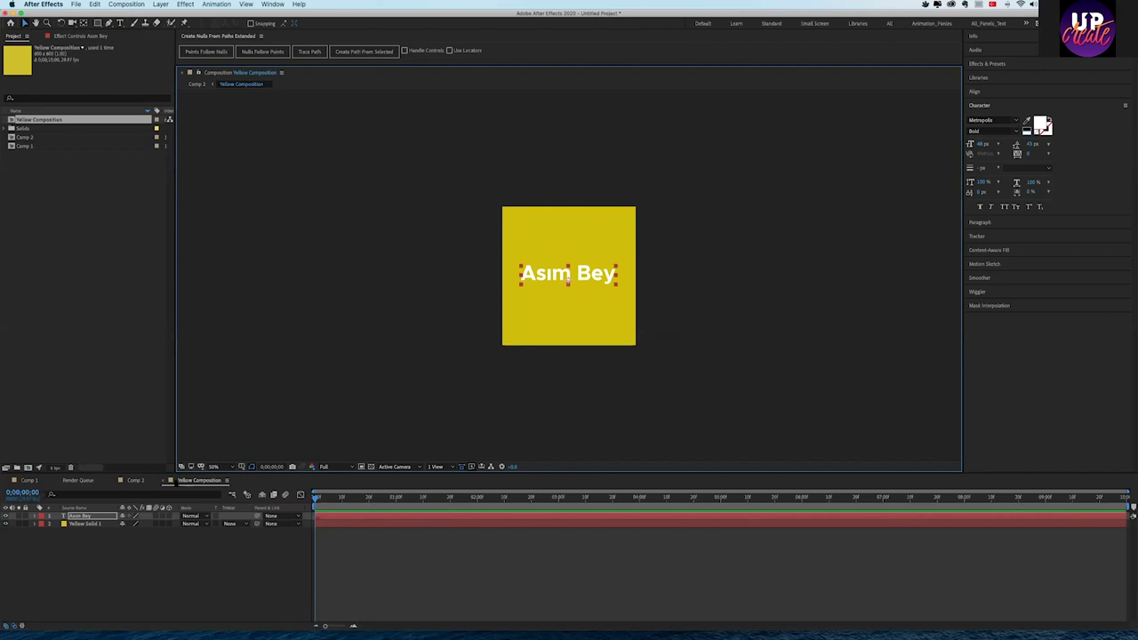
left_click(165, 480)
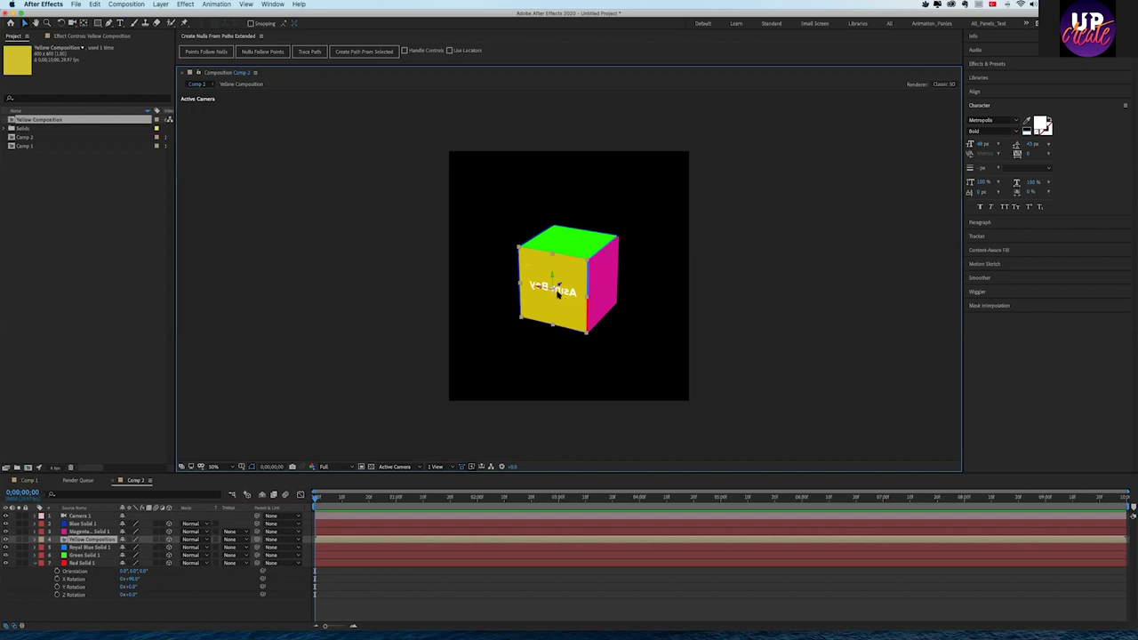
- Change the Yellow Composition layer's Y Rotation, trying 180° and settling on -90°, so the text isn't mirrored
key("r")
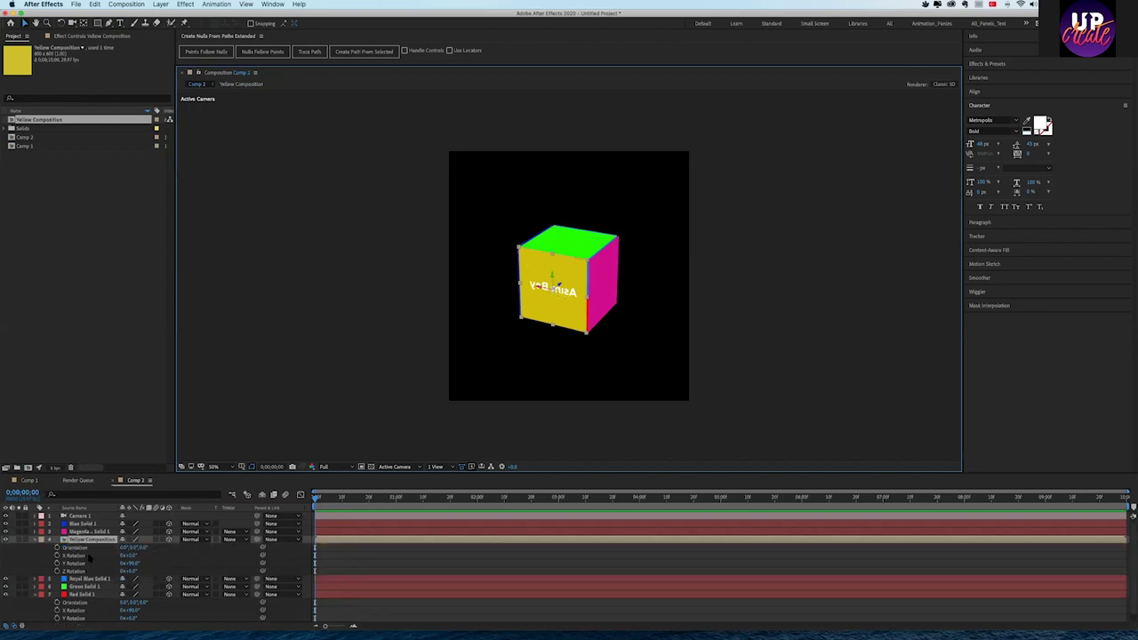
left_click(131, 564)
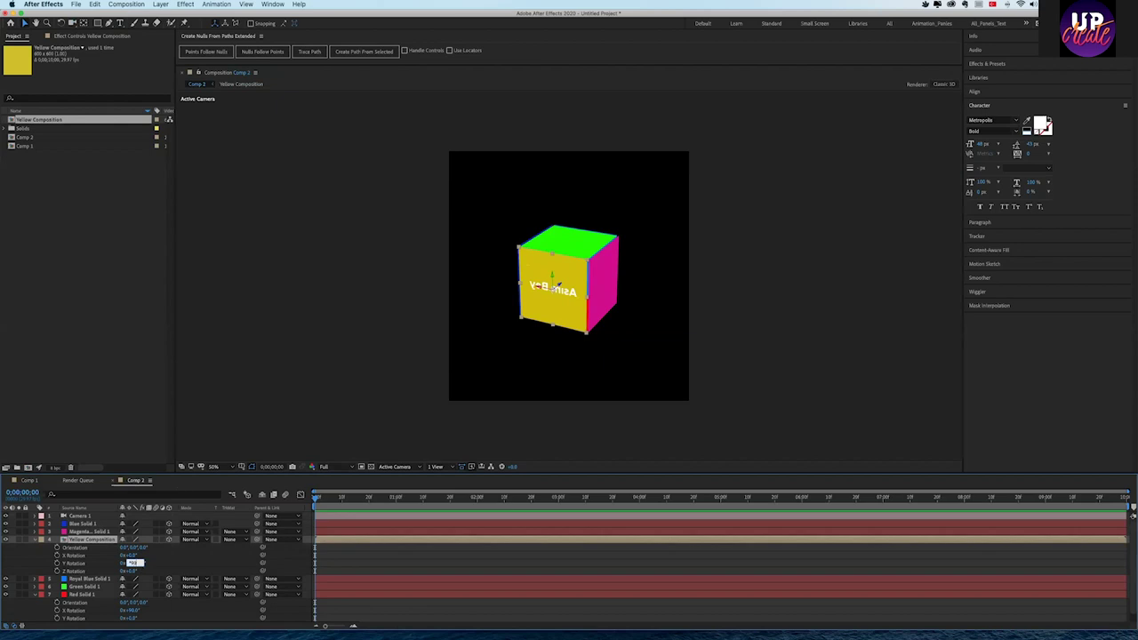
type("180")
key("Return")
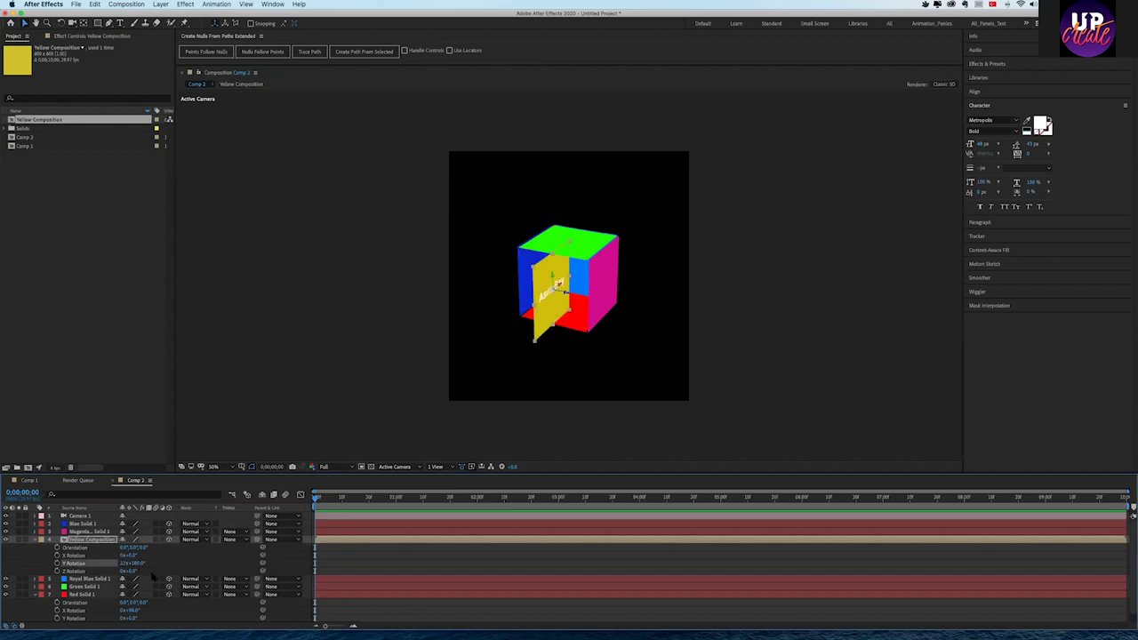
key("Return")
left_click_drag(558, 284, 548, 293)
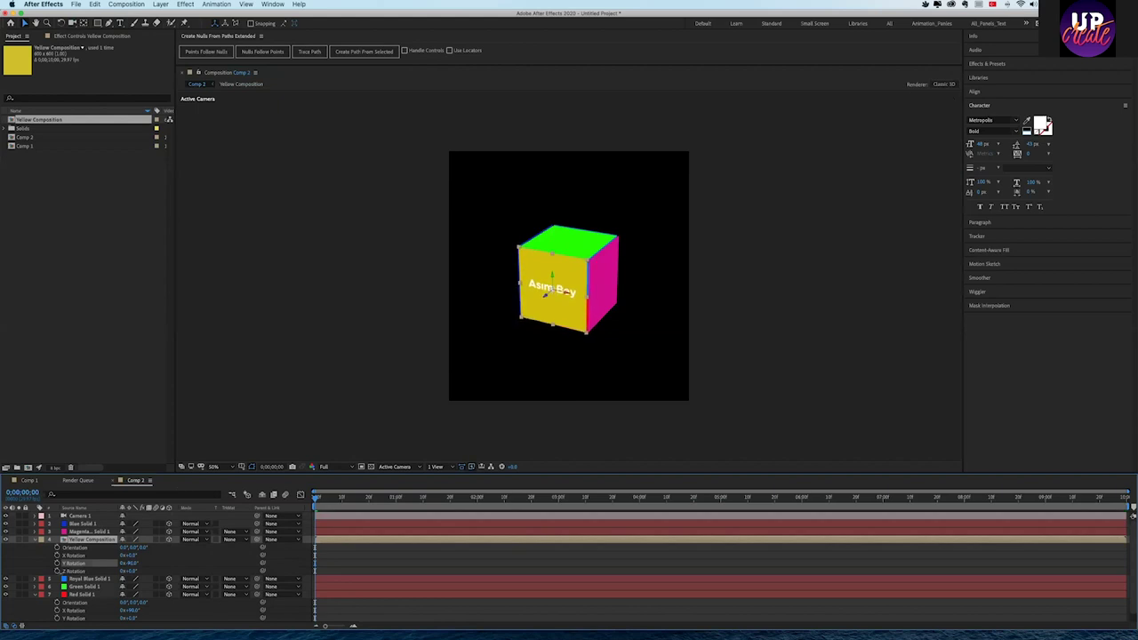
left_click(70, 23)
mouse_move(548, 297)
left_mouse_down()
mouse_move(587, 300)
mouse_move(548, 295)
left_mouse_up()
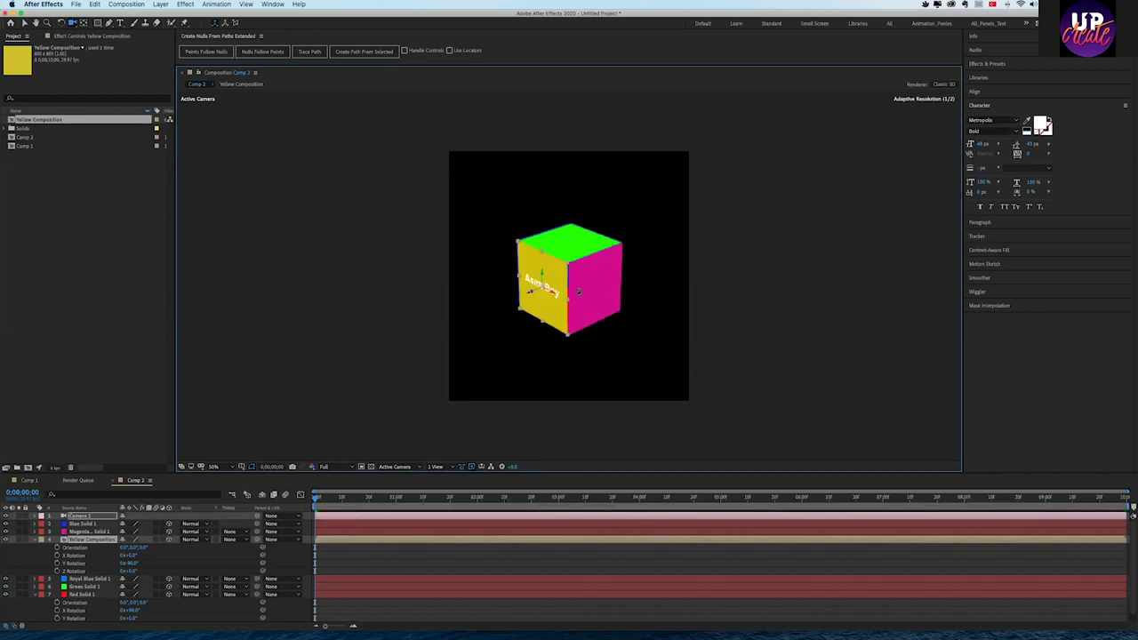
- Orbit the camera onto the yellow face, check the Yellow Composition text, then collapse its rotation properties in Comp 2
left_click_drag(548, 295, 558, 291)
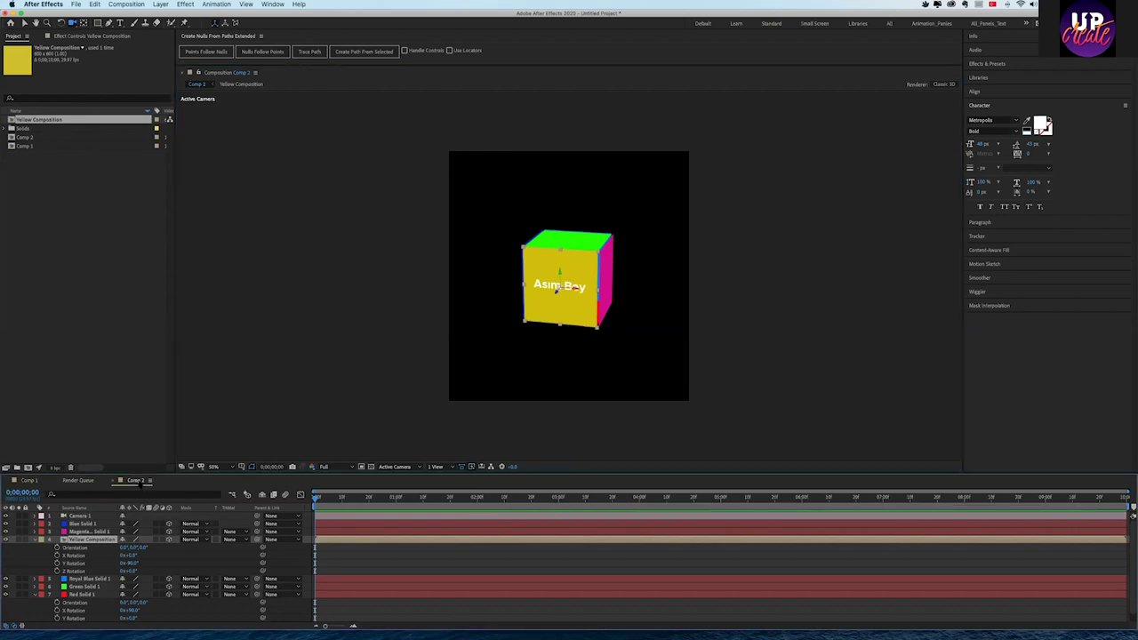
double_click(89, 539)
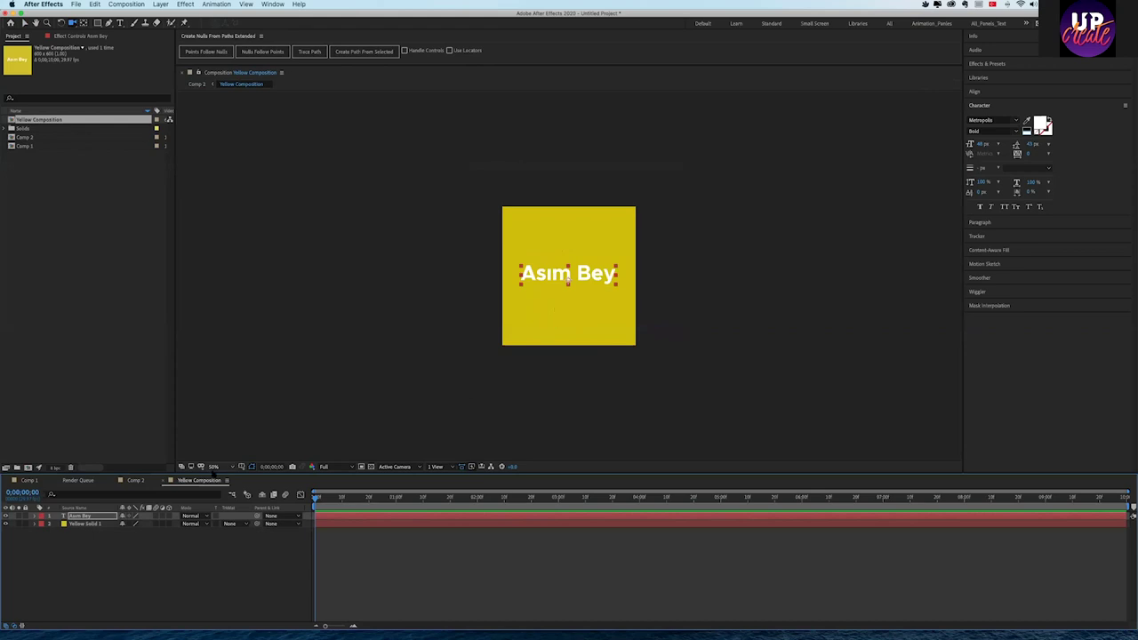
left_click(135, 480)
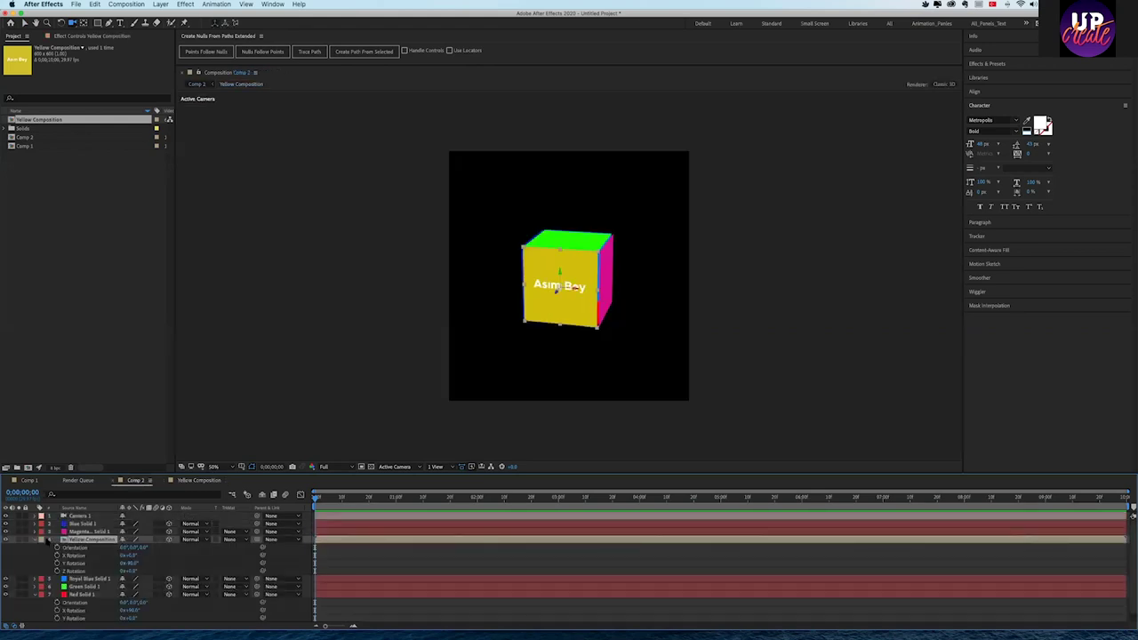
left_click(36, 540)
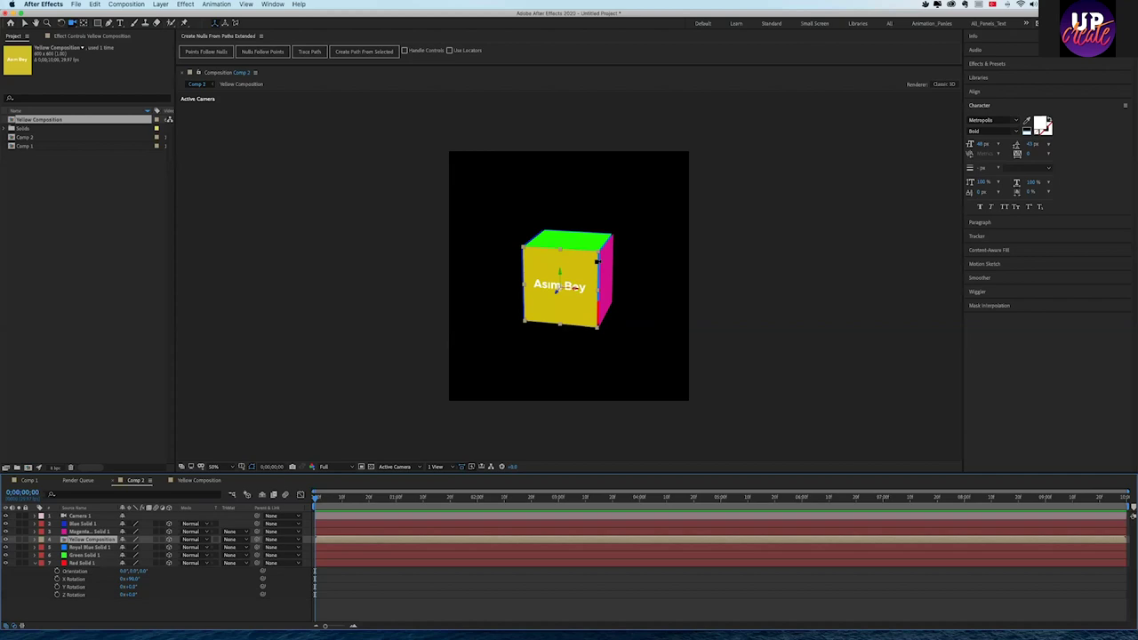
- Swing Camera 1 past the magenta side and green top until the blue solid faces front
left_click_drag(596, 296, 576, 310)
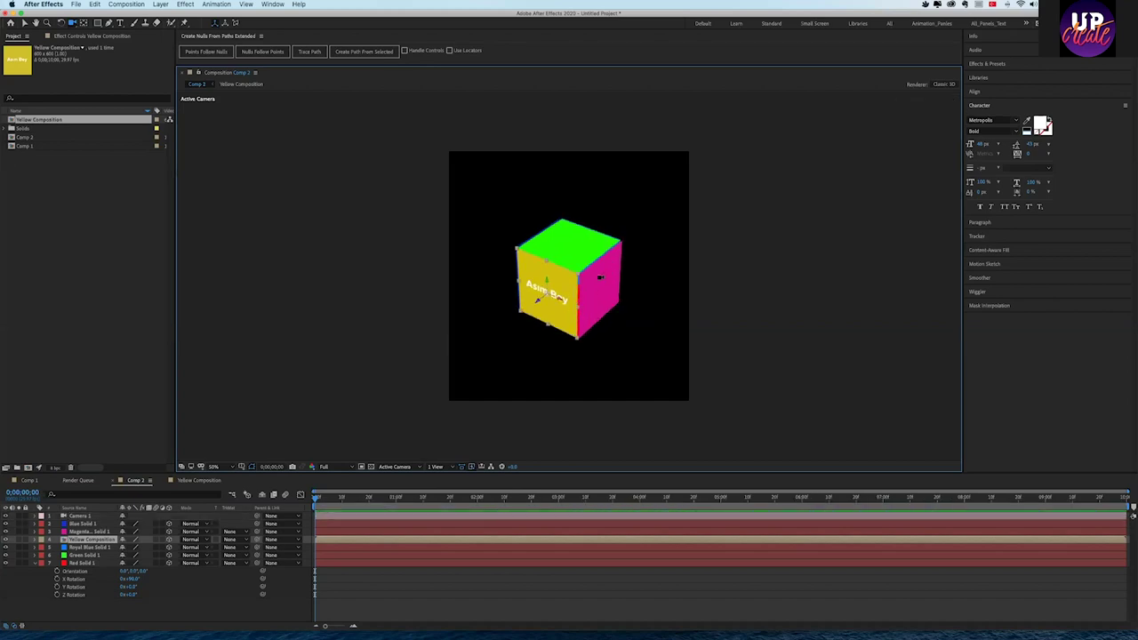
mouse_move(598, 278)
left_mouse_down()
mouse_move(563, 318)
mouse_move(586, 309)
mouse_move(560, 271)
left_mouse_up()
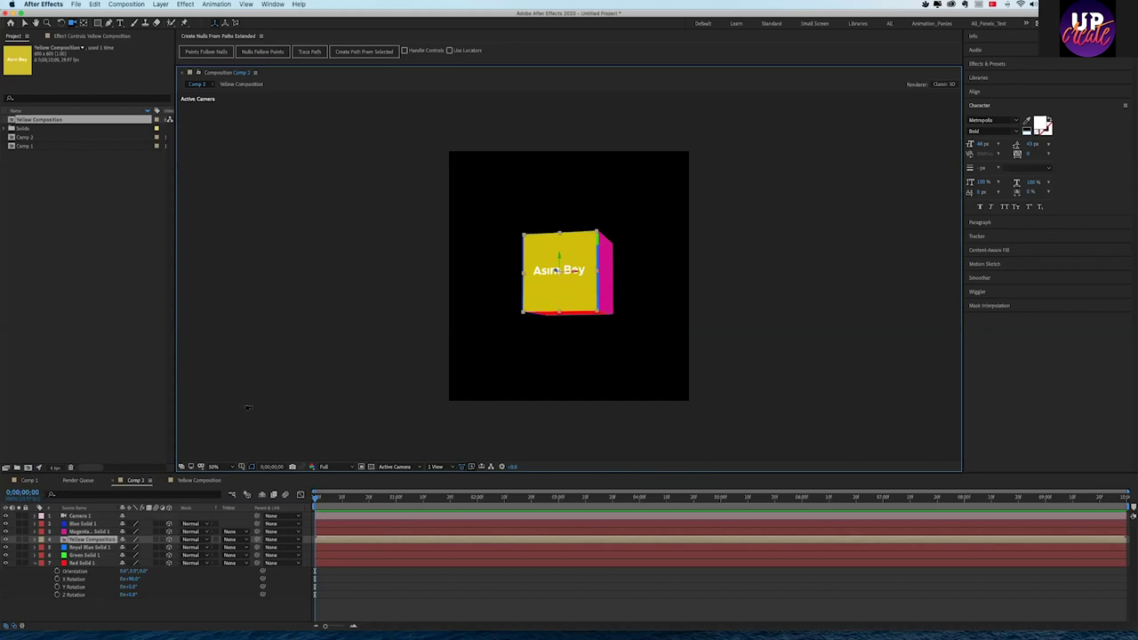
mouse_move(560, 325)
left_mouse_down()
mouse_move(543, 360)
mouse_move(493, 332)
left_mouse_up()
mouse_move(594, 329)
left_mouse_down()
mouse_move(585, 343)
mouse_move(573, 314)
mouse_move(599, 301)
left_mouse_up()
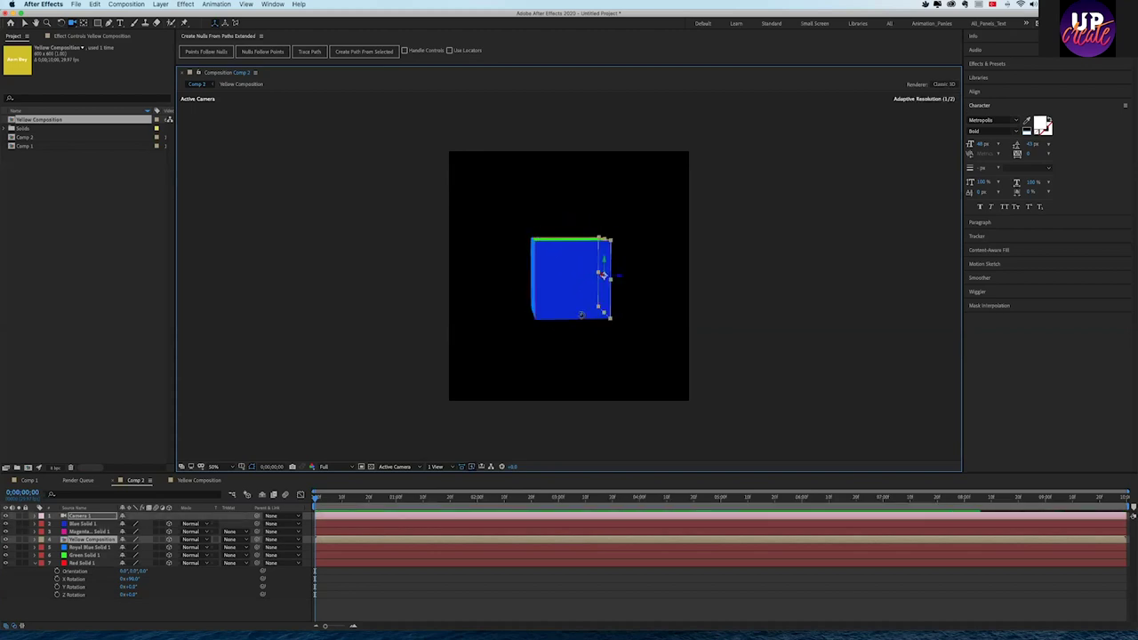
- Swing Camera 1 back so the yellow 'Asim Bey' face is in front
mouse_move(599, 300)
left_mouse_down()
mouse_move(613, 303)
mouse_move(584, 303)
left_mouse_up()
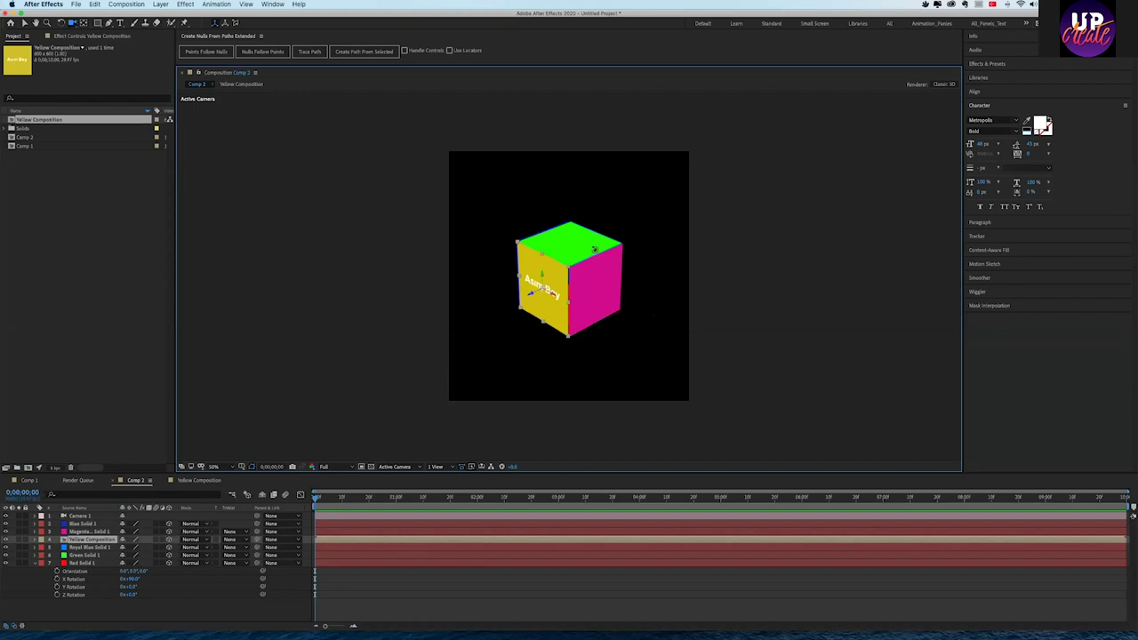
- Adjust Camera 1 to show more of the yellow front and magenta side, with less green top
left_click_drag(595, 250, 566, 306)
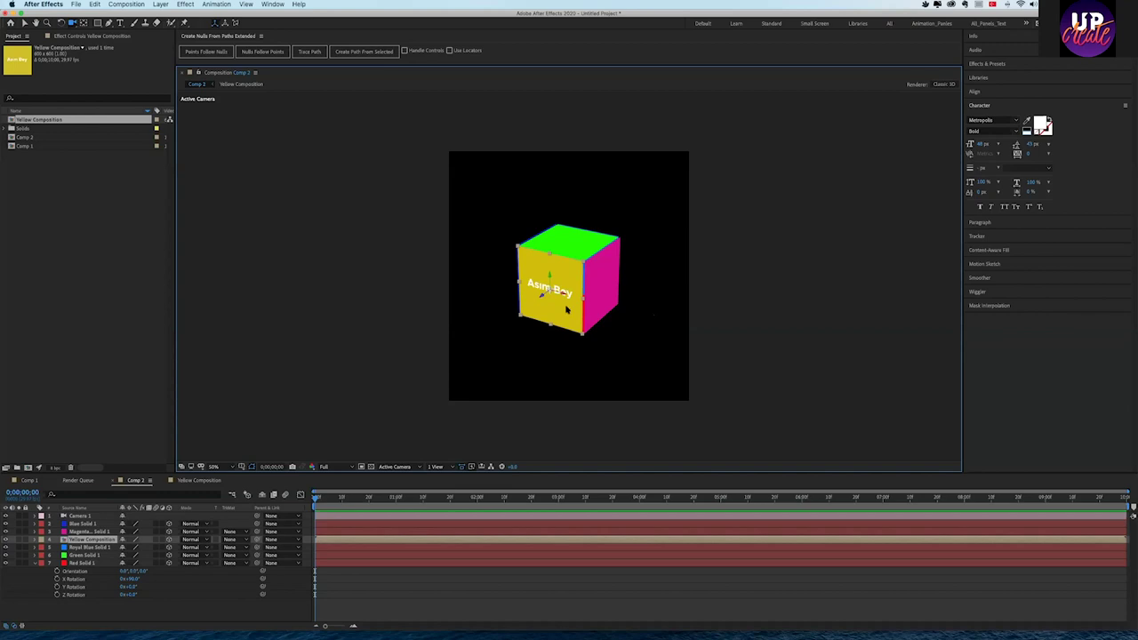
left_click_drag(625, 323, 622, 327)
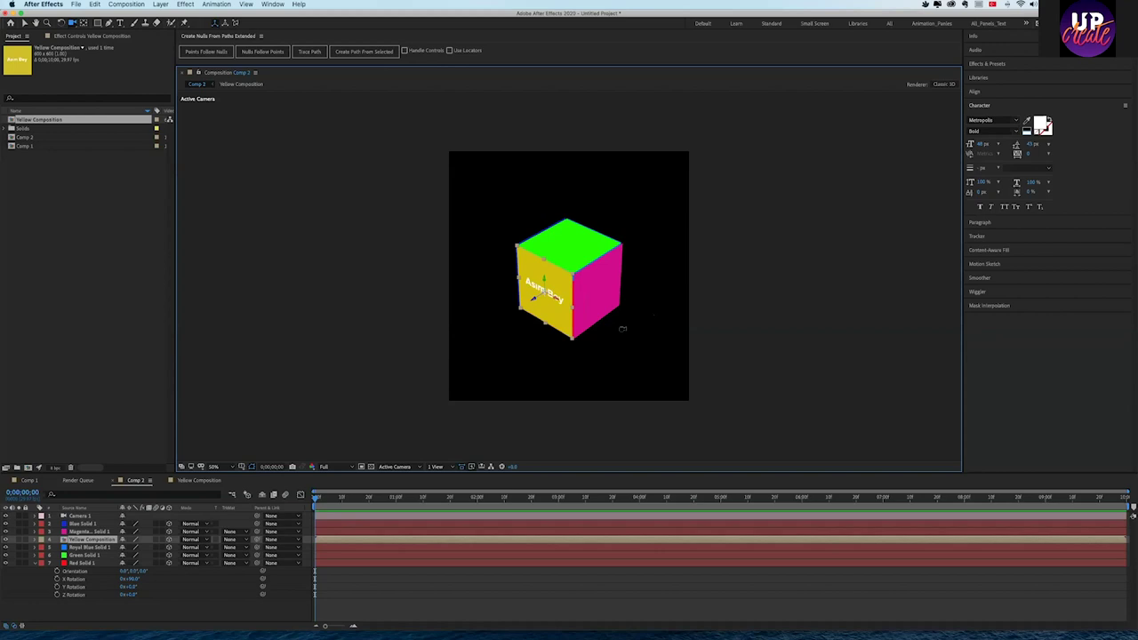
left_click_drag(623, 329, 619, 327)
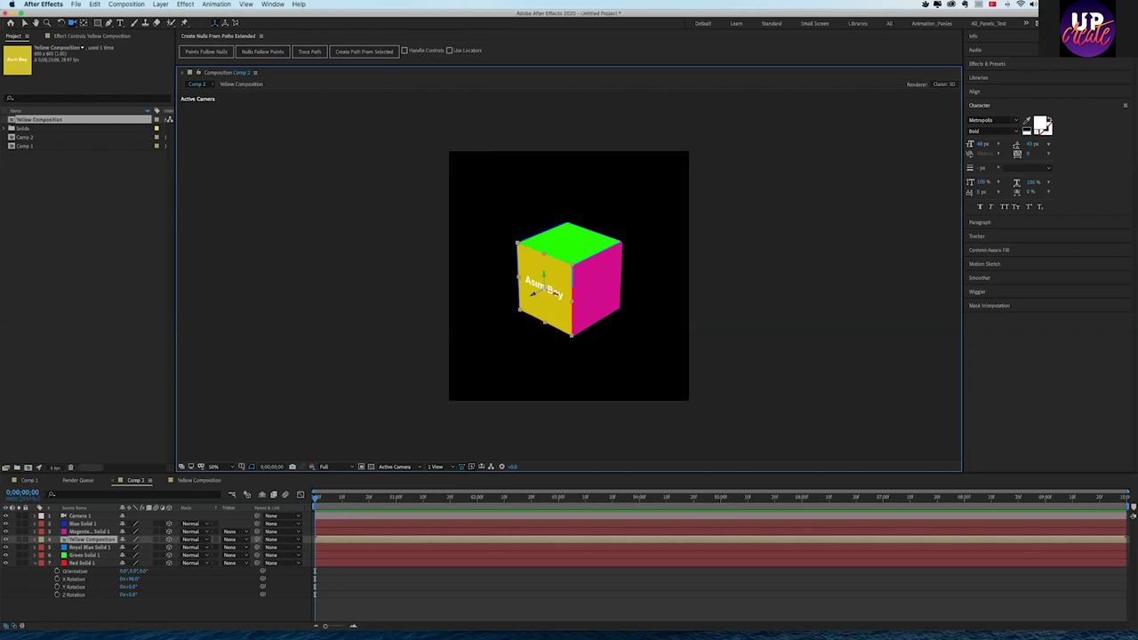
left_click_drag(614, 339, 604, 351)
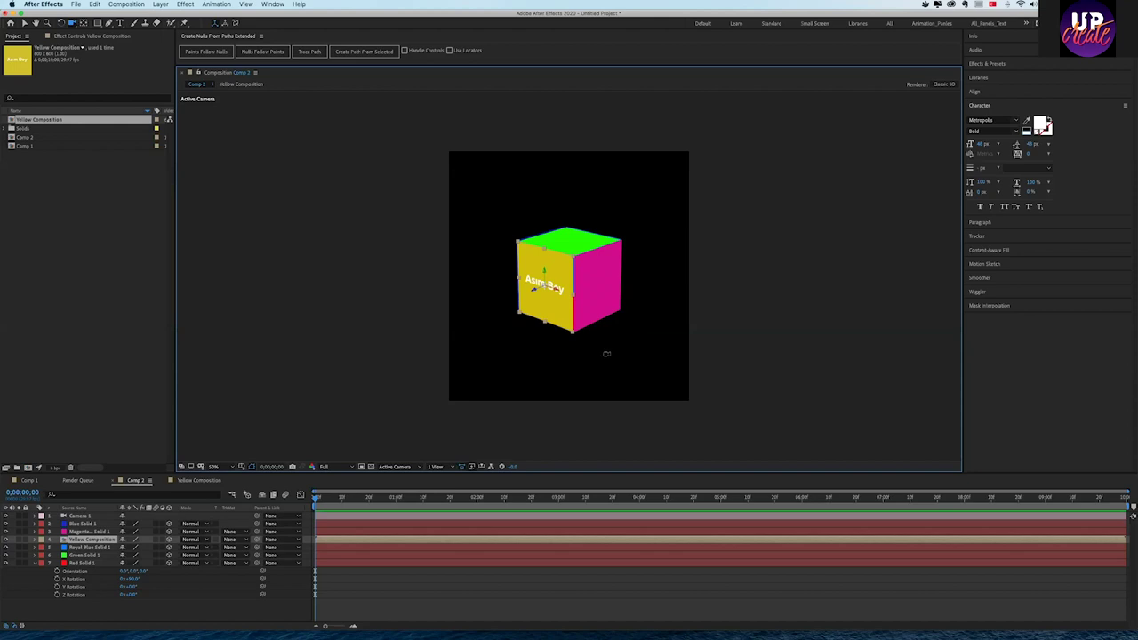
- Nudge the camera orbit once more, return to the Selection tool, and switch to Zoom
left_click_drag(605, 354, 609, 362)
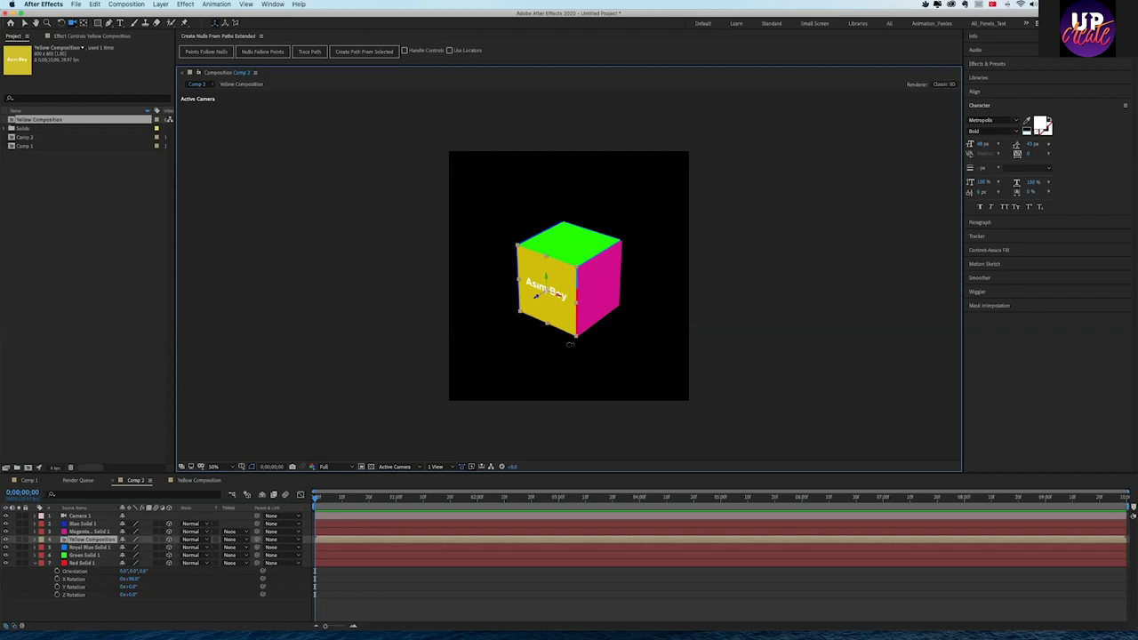
key("v")
left_click(936, 4)
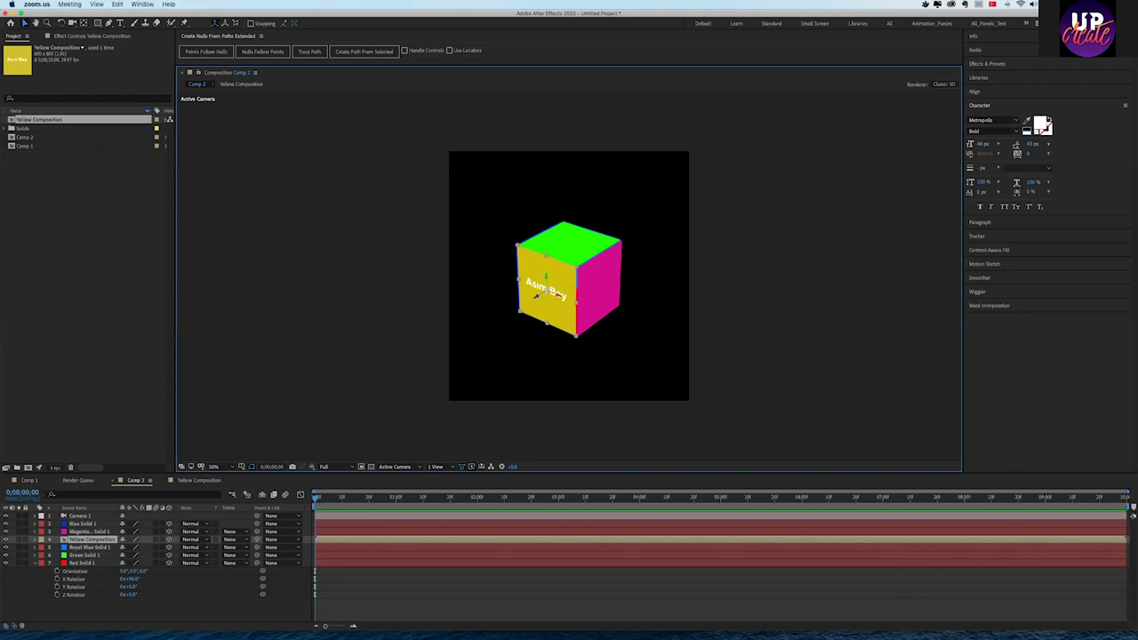